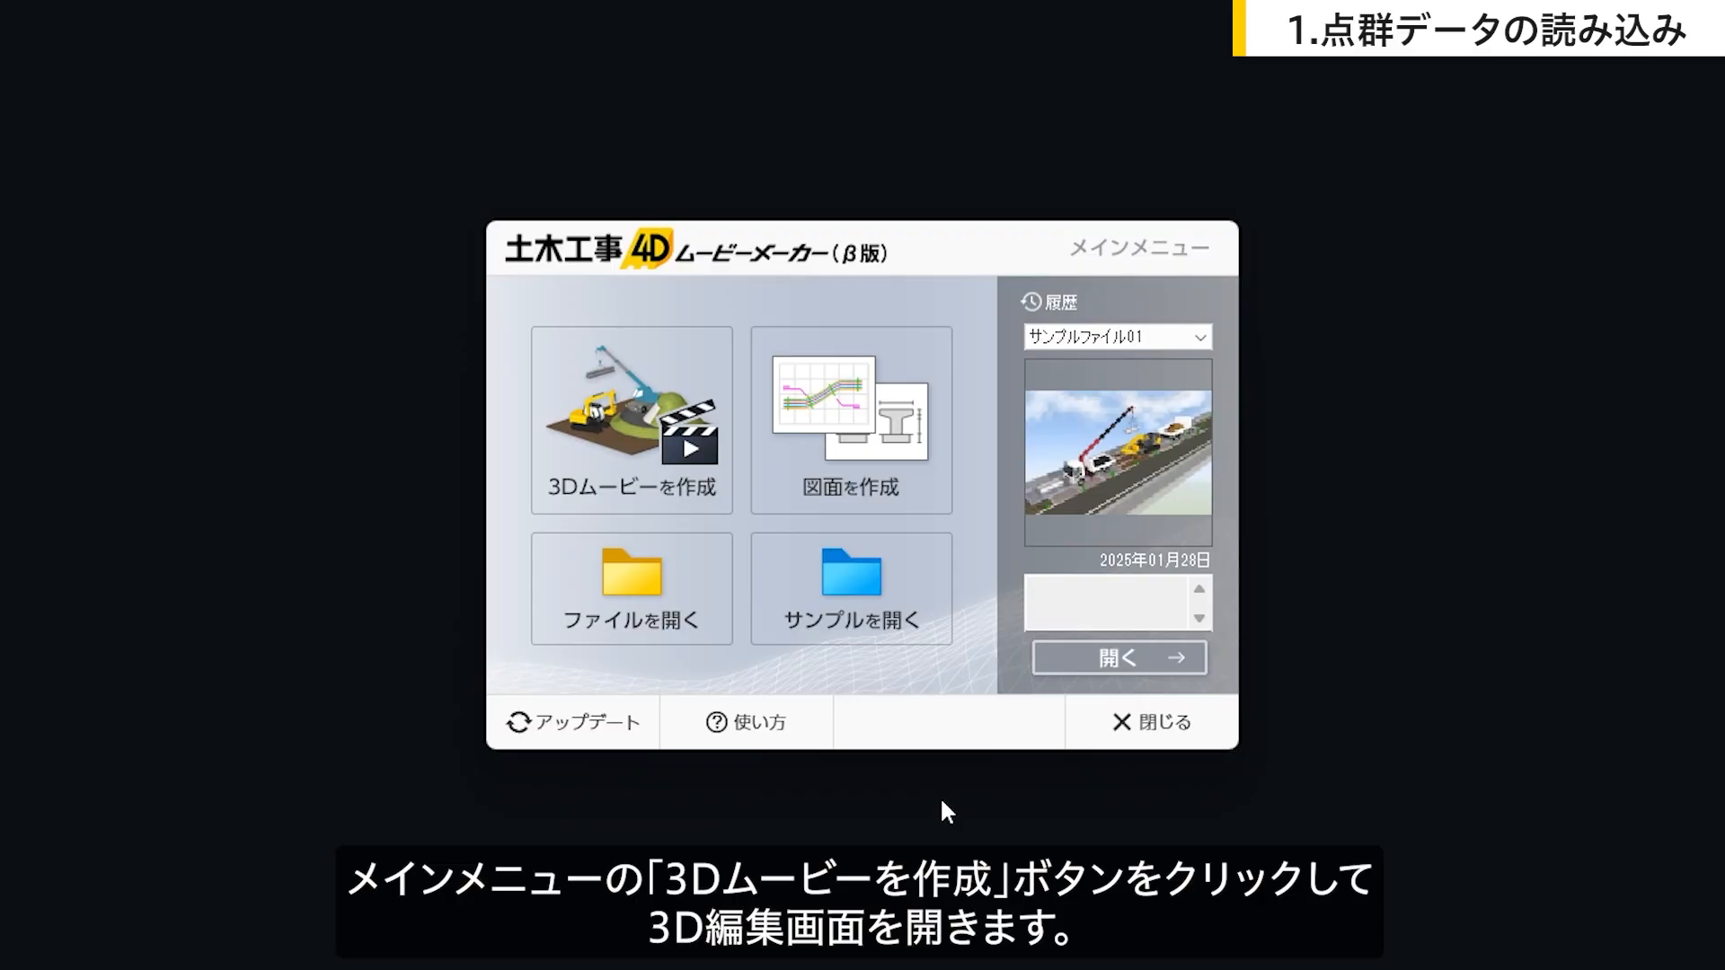
Step: Start a new 3D movie project and load the point cloud file 橋梁工事.e57 as terrain data
left_click(717, 503)
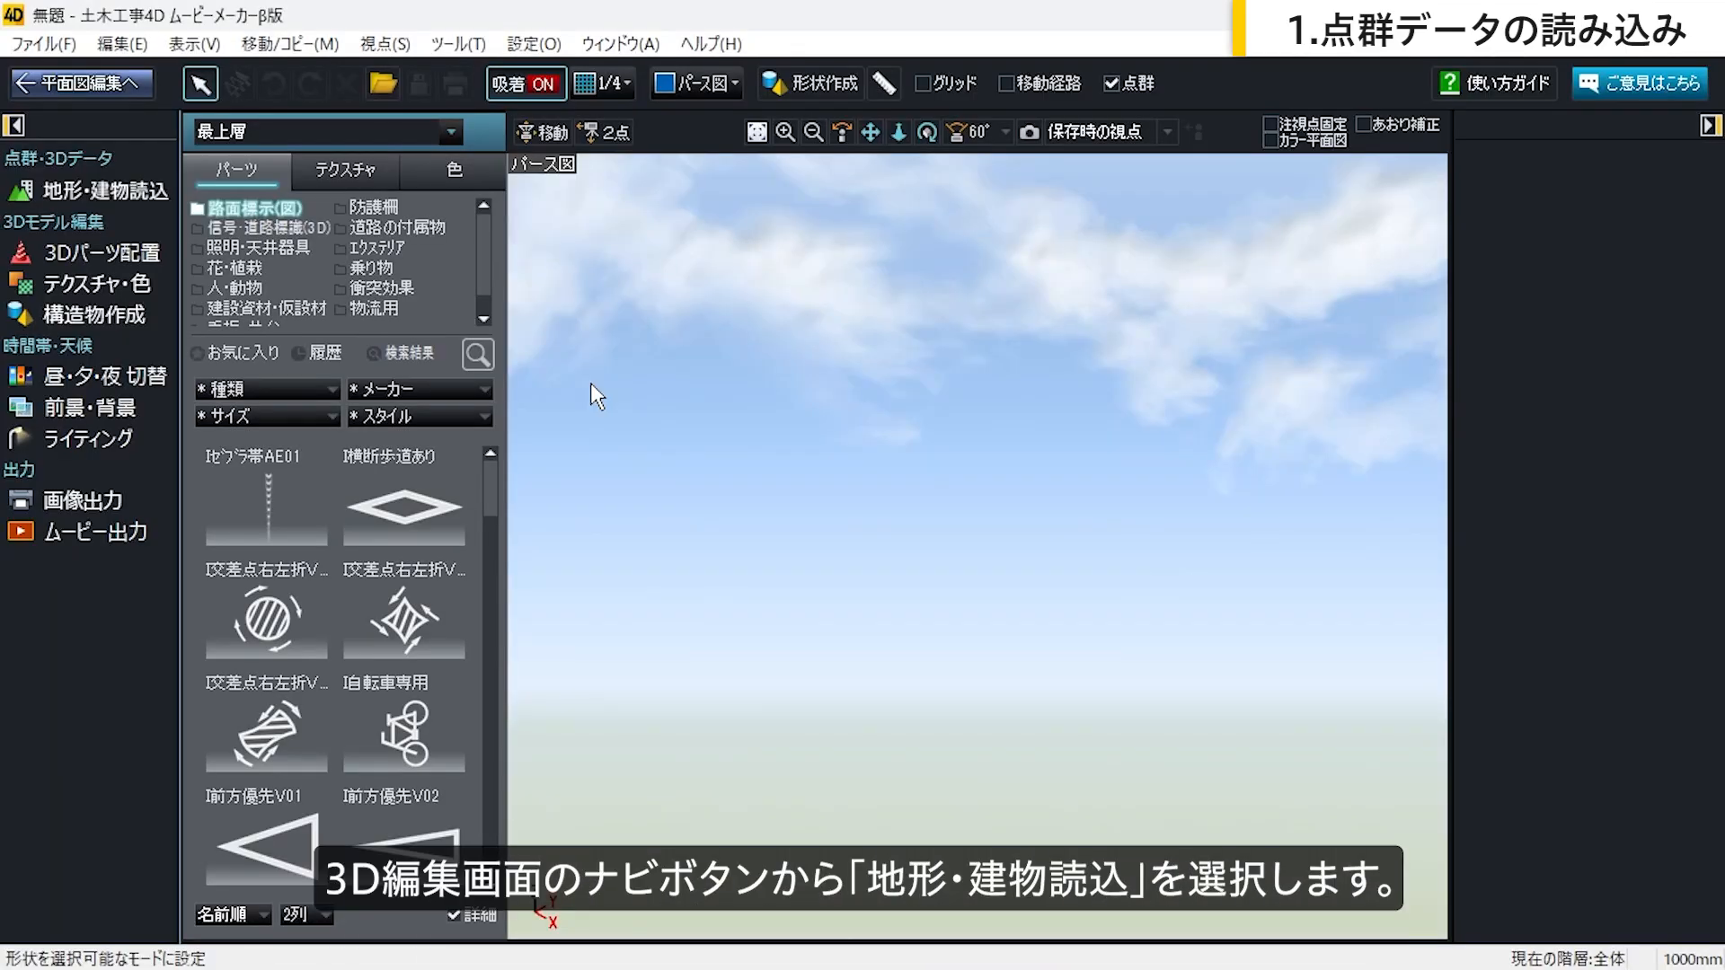
left_click(169, 192)
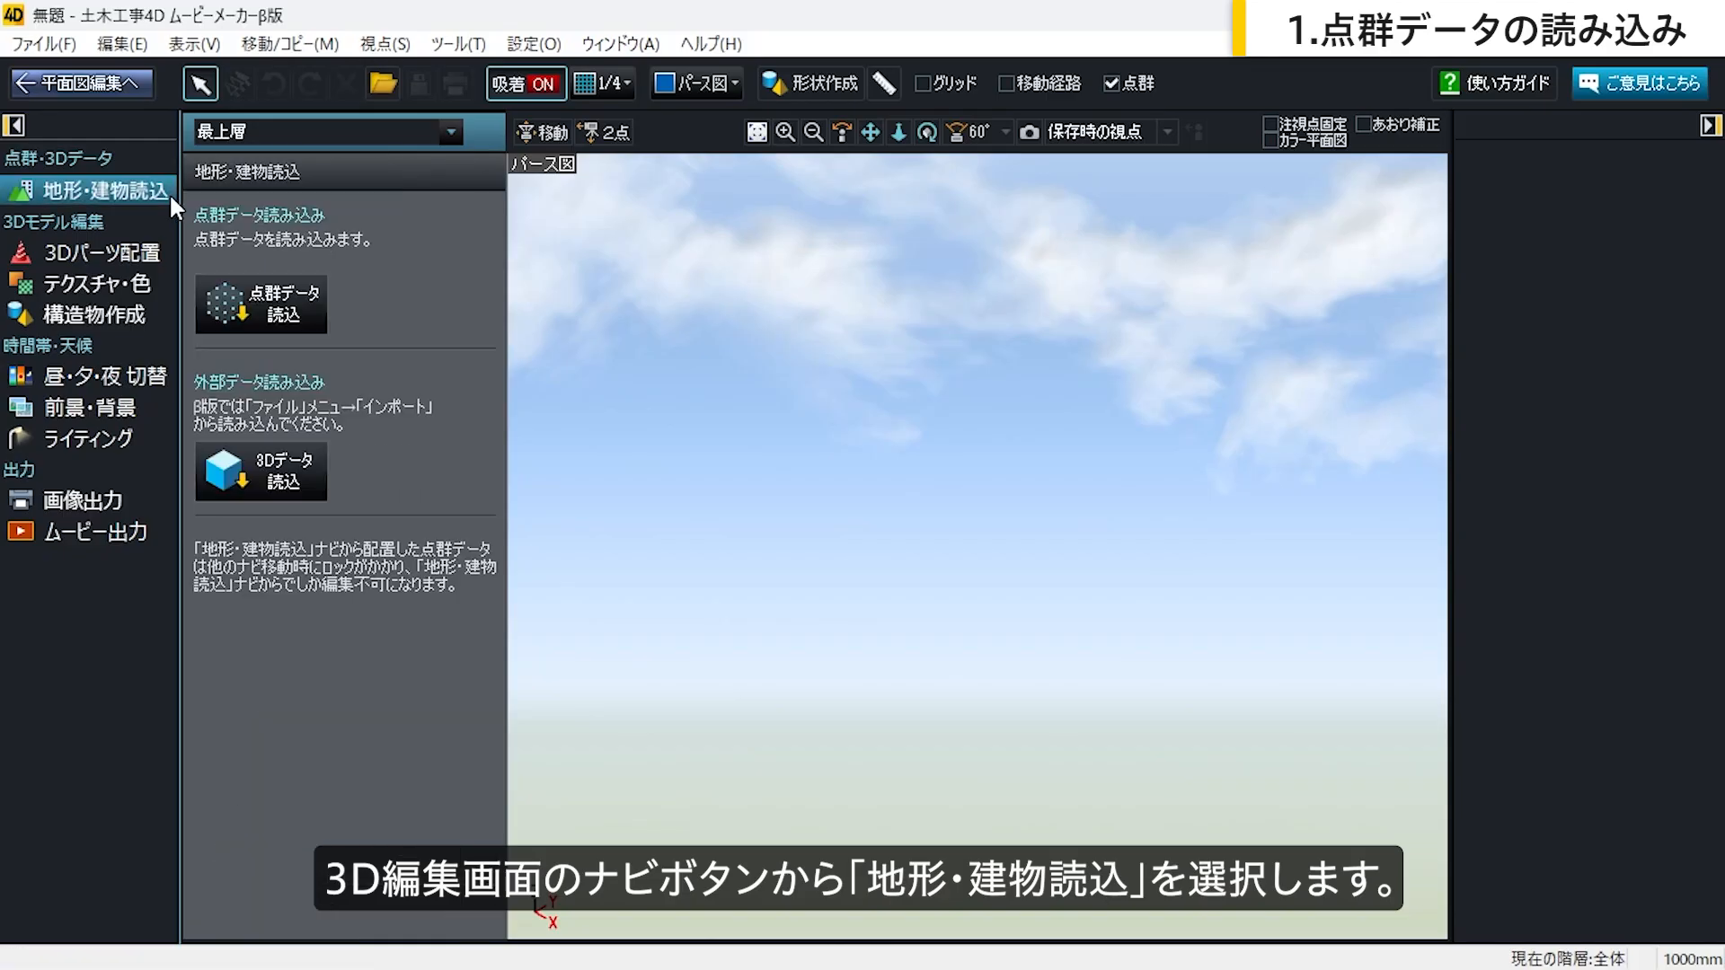
left_click(318, 307)
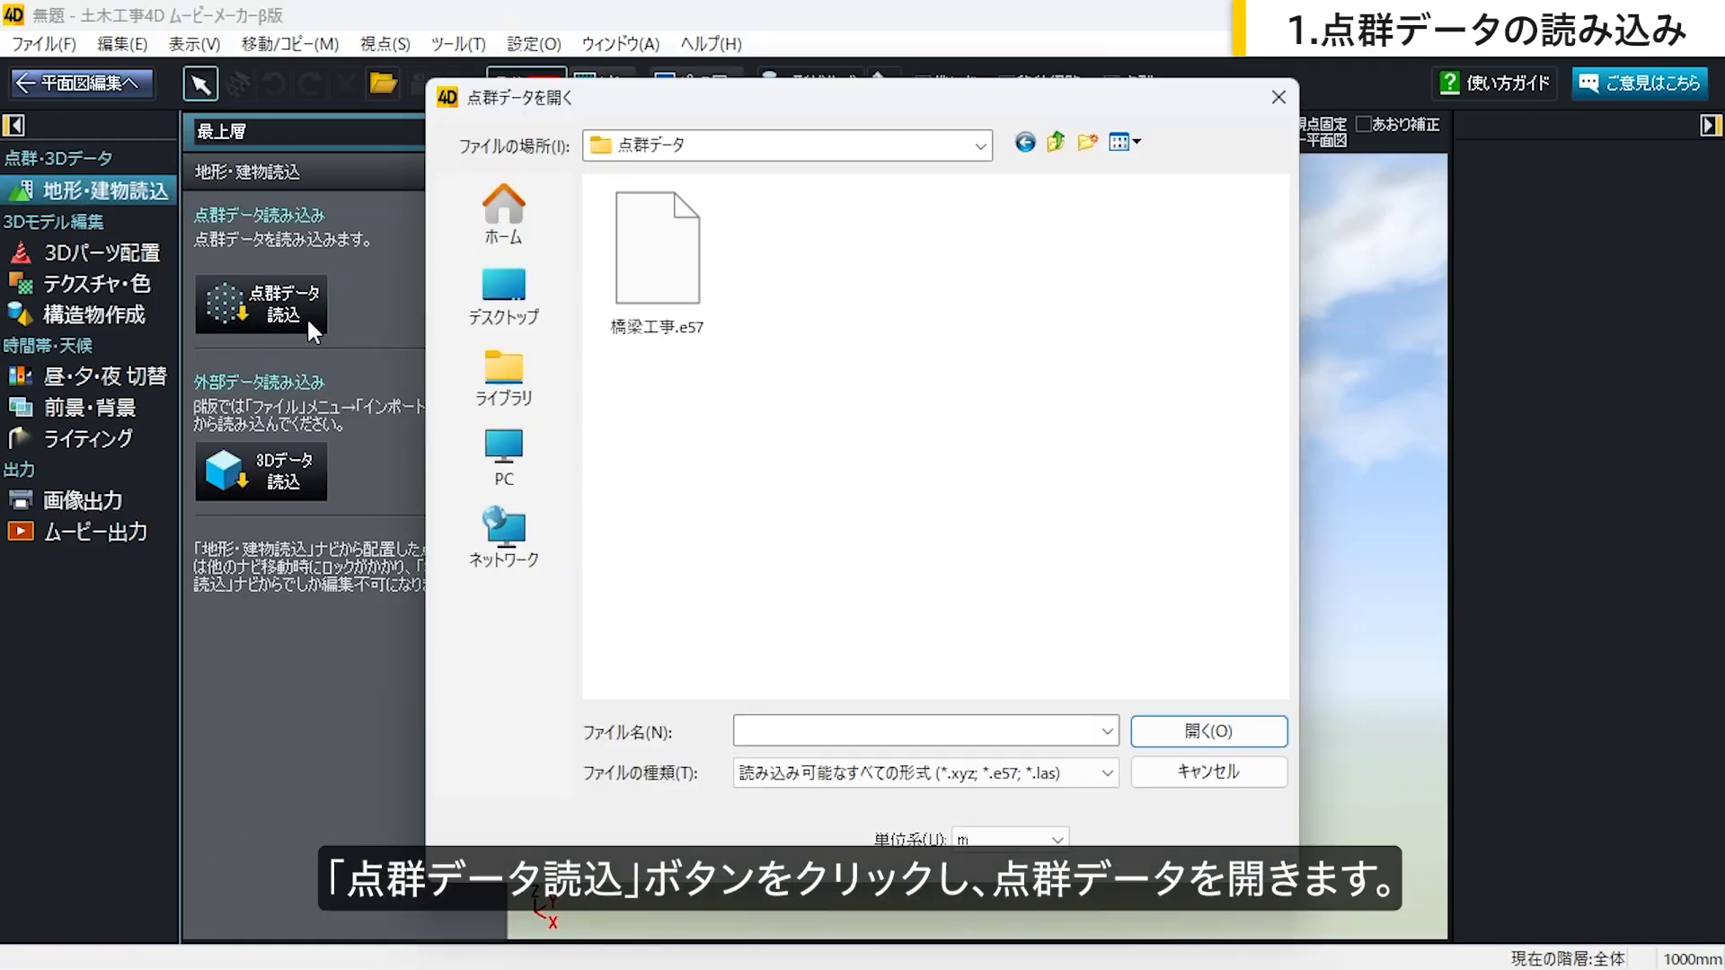
left_click(672, 281)
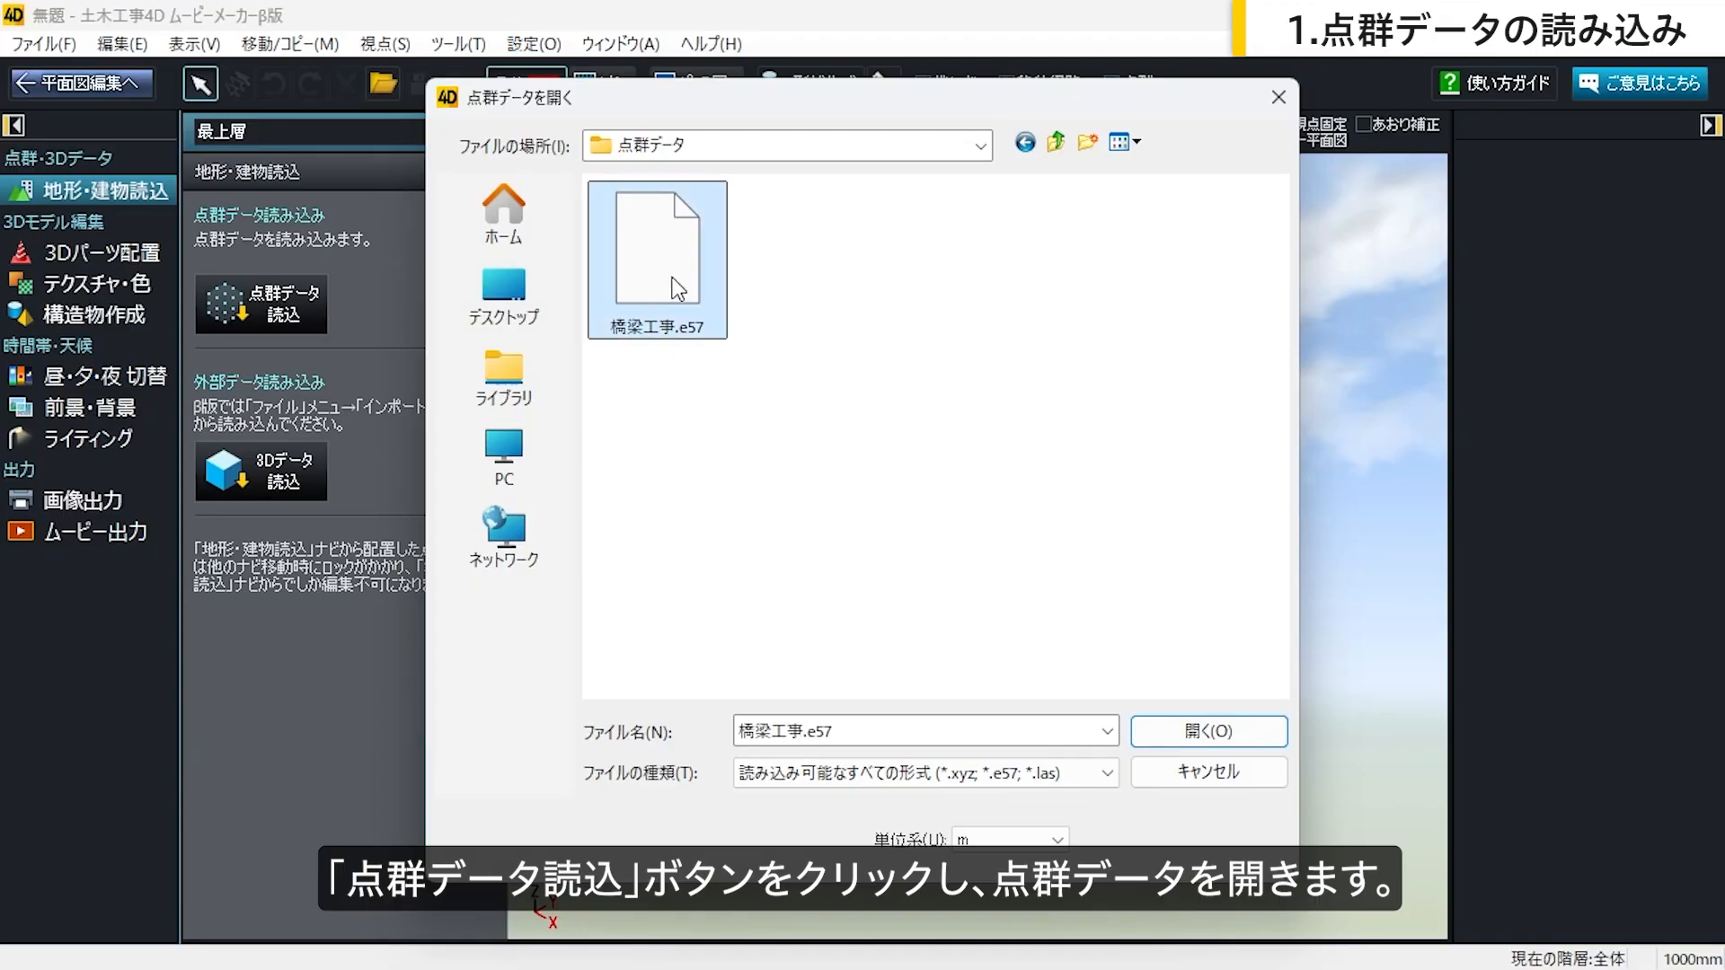
left_click(1178, 728)
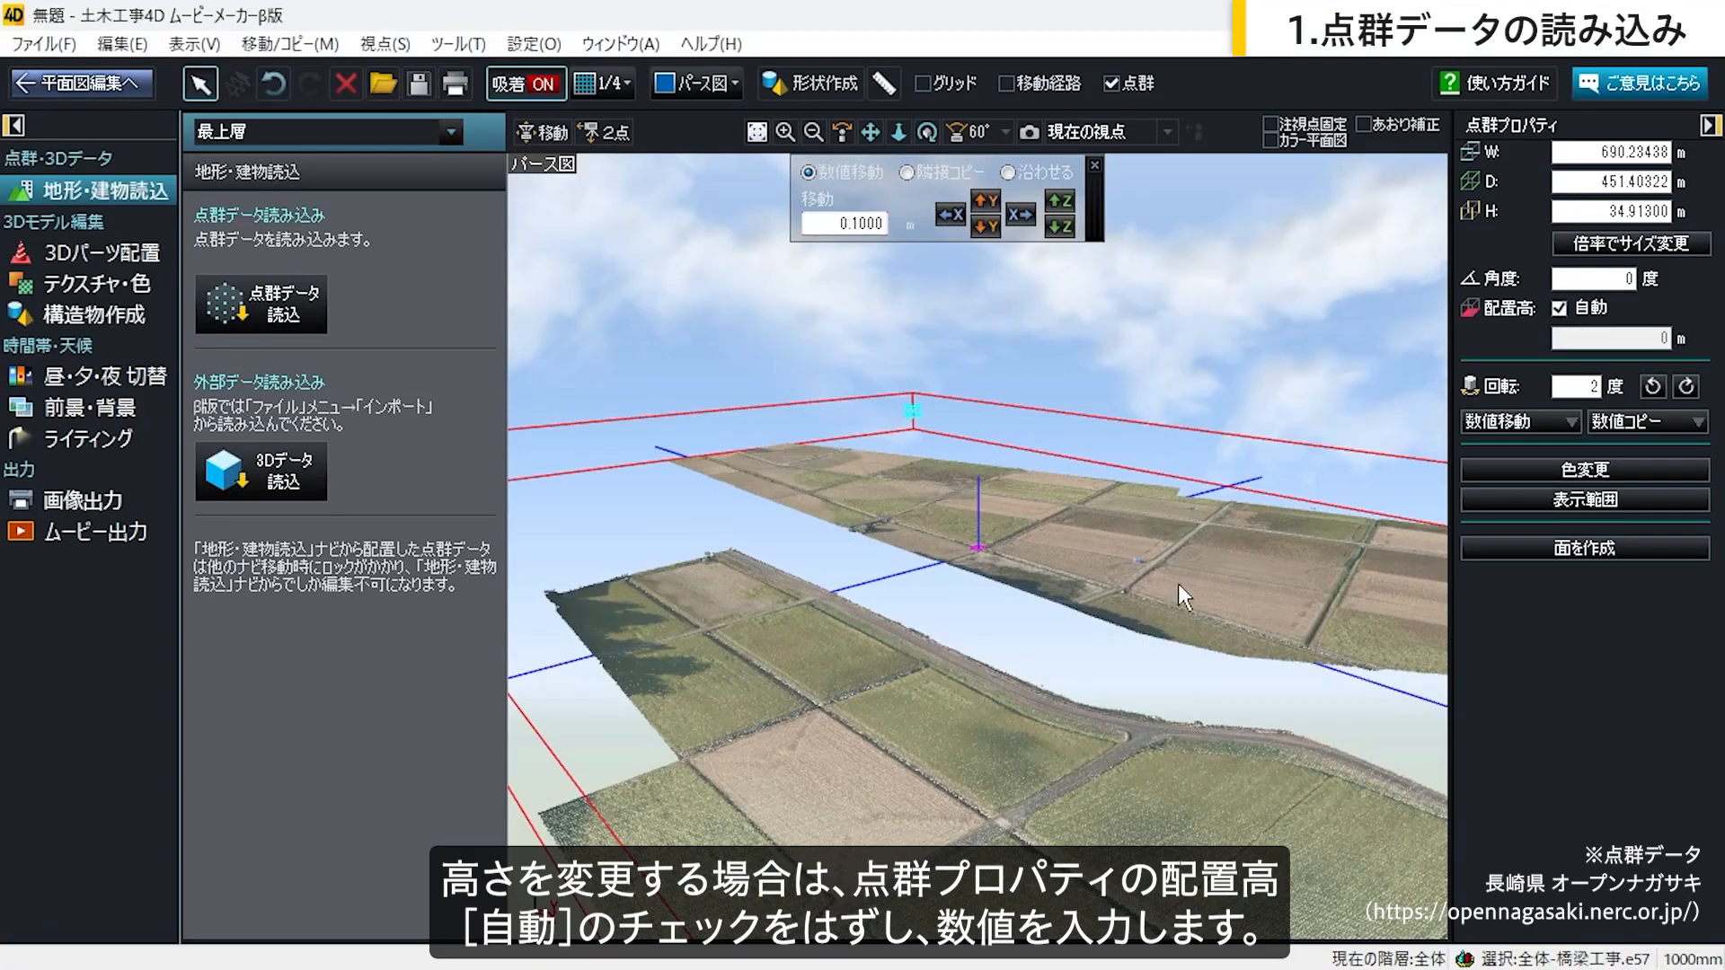
Step: Disable the automatic placement height of the point cloud and set the height to -20 m
left_click(1559, 308)
double_click(1658, 339)
type("-10")
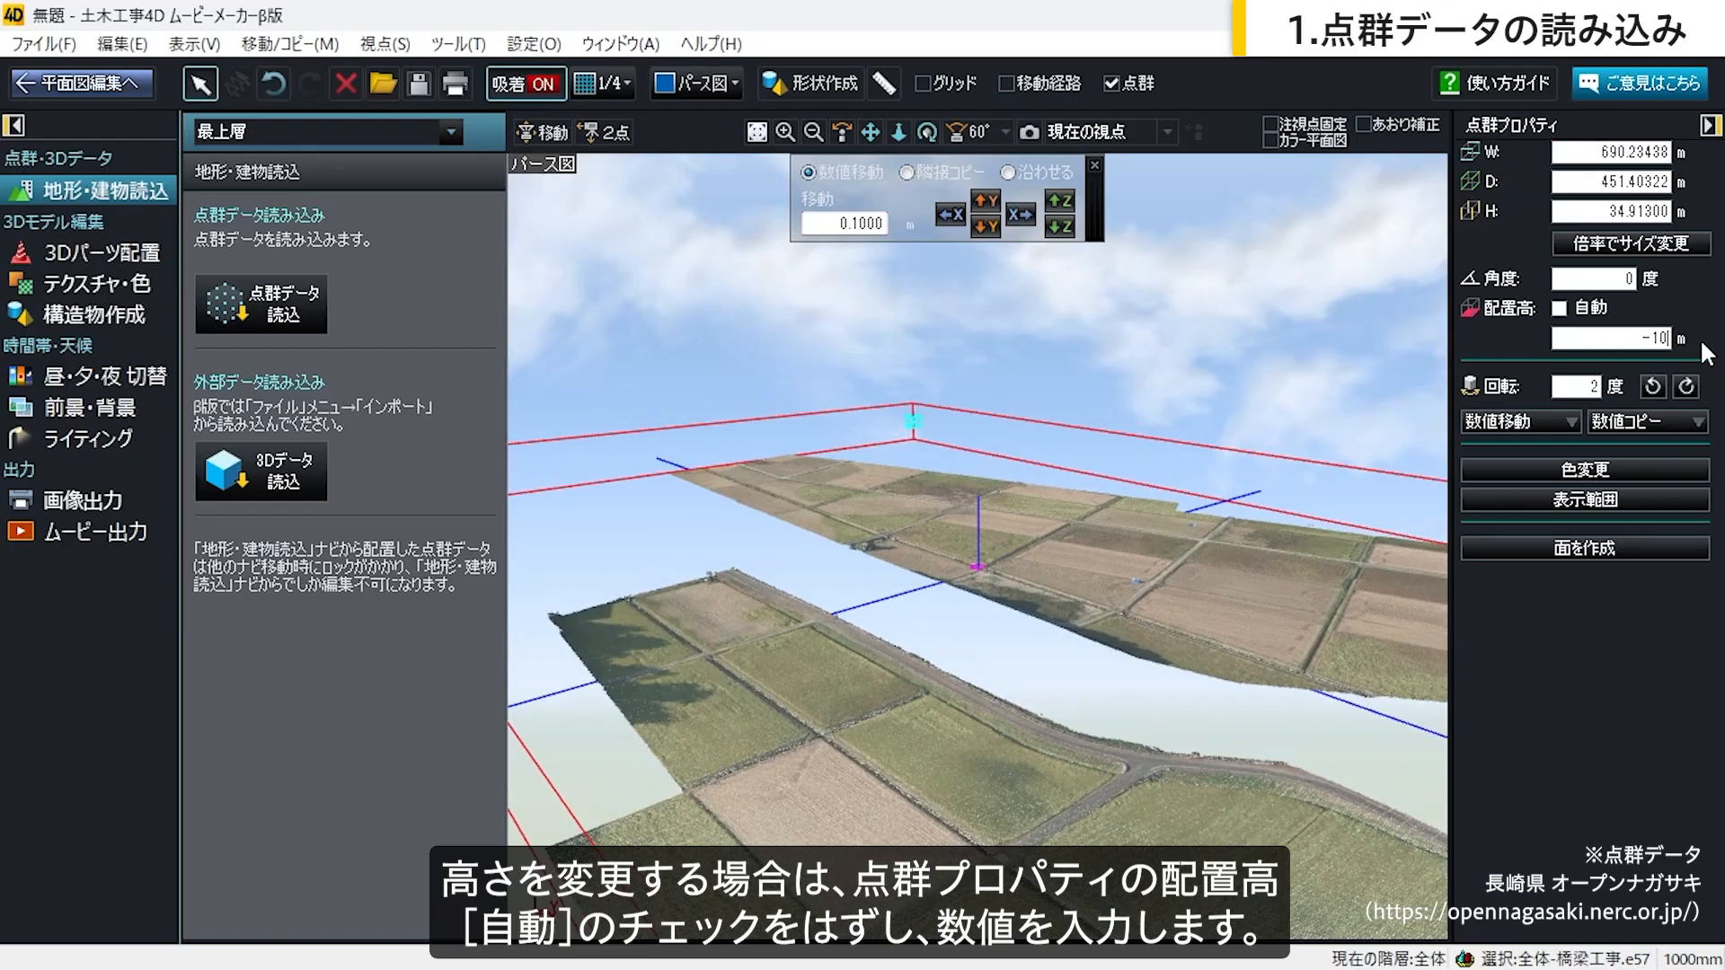
key("BackSpace")
key("BackSpace")
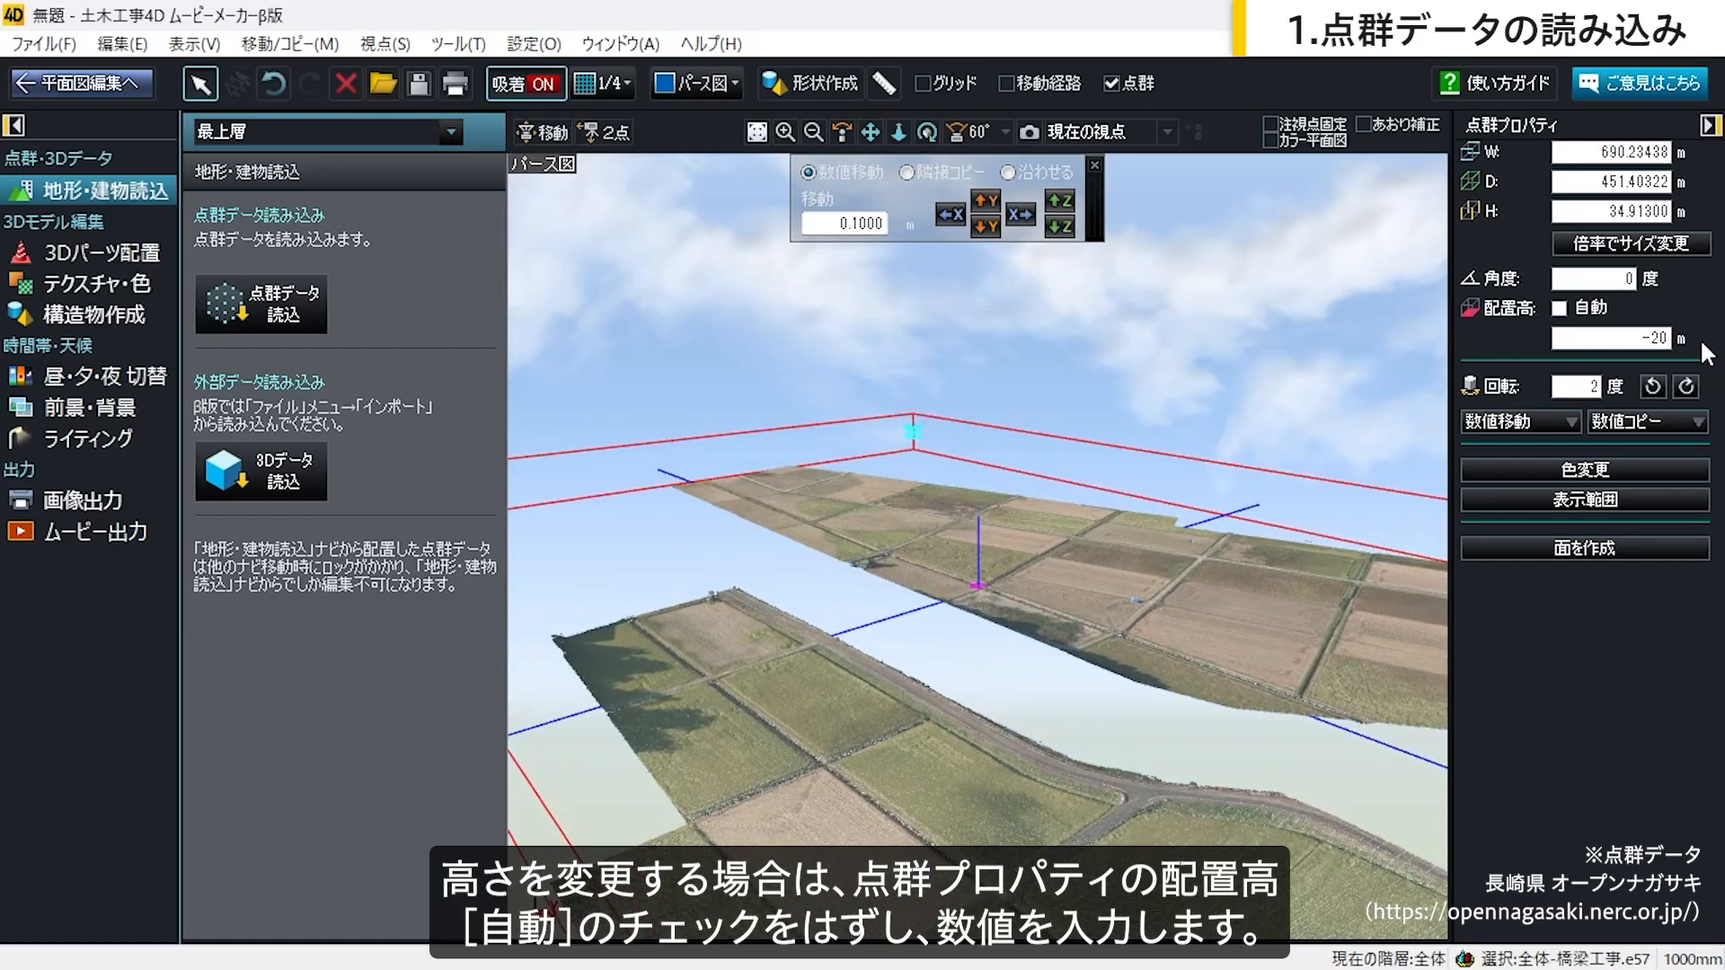
type("2")
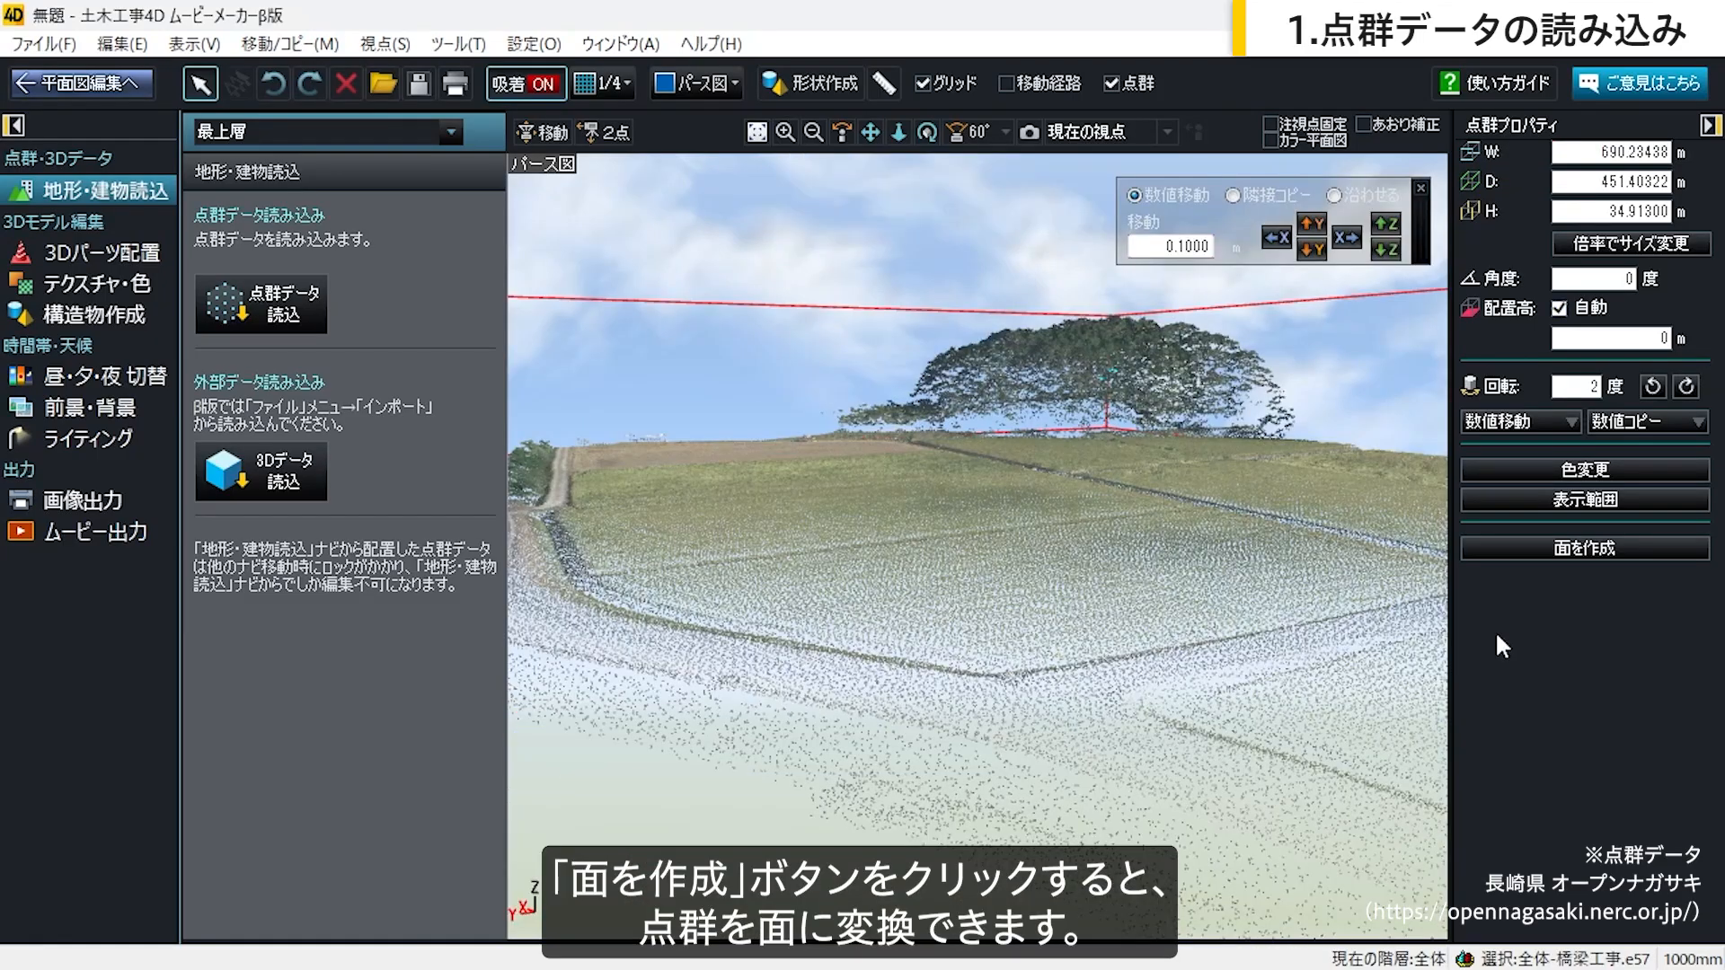
Step: Convert the selected point cloud into a surface and look at the terrain up close
left_click(1539, 553)
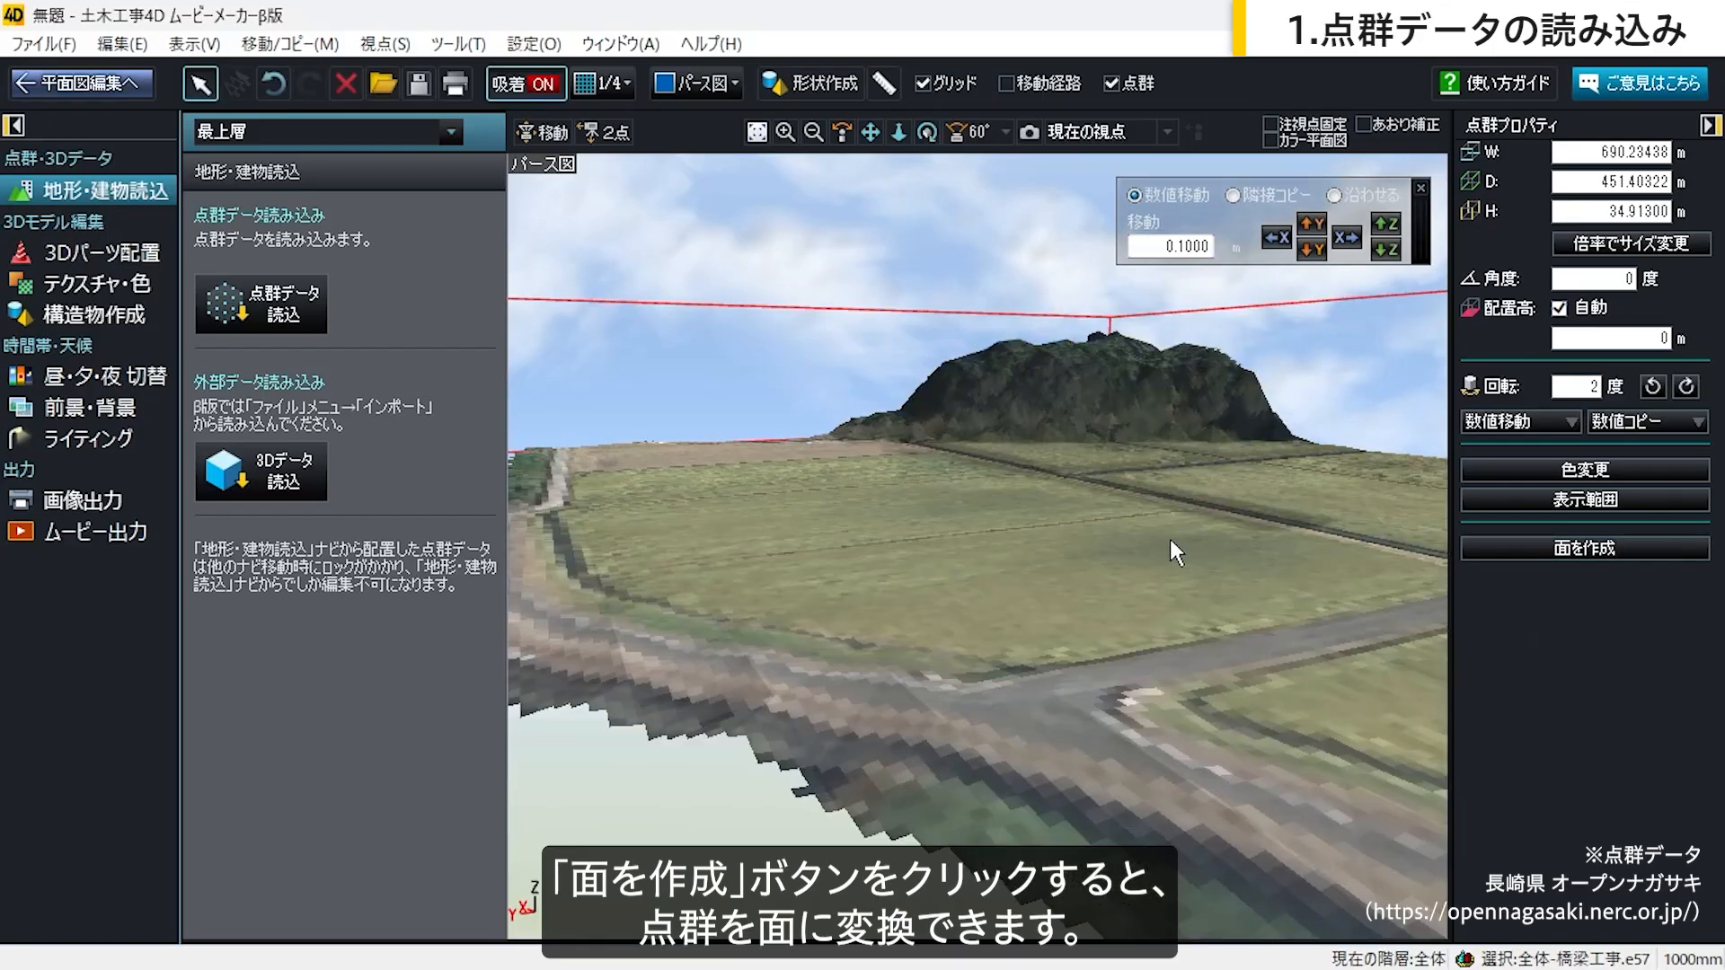
scroll(1164, 536, "up", 3)
scroll(1164, 537, "up", 1)
right_click_drag(1159, 536, 1090, 535)
left_click(984, 246)
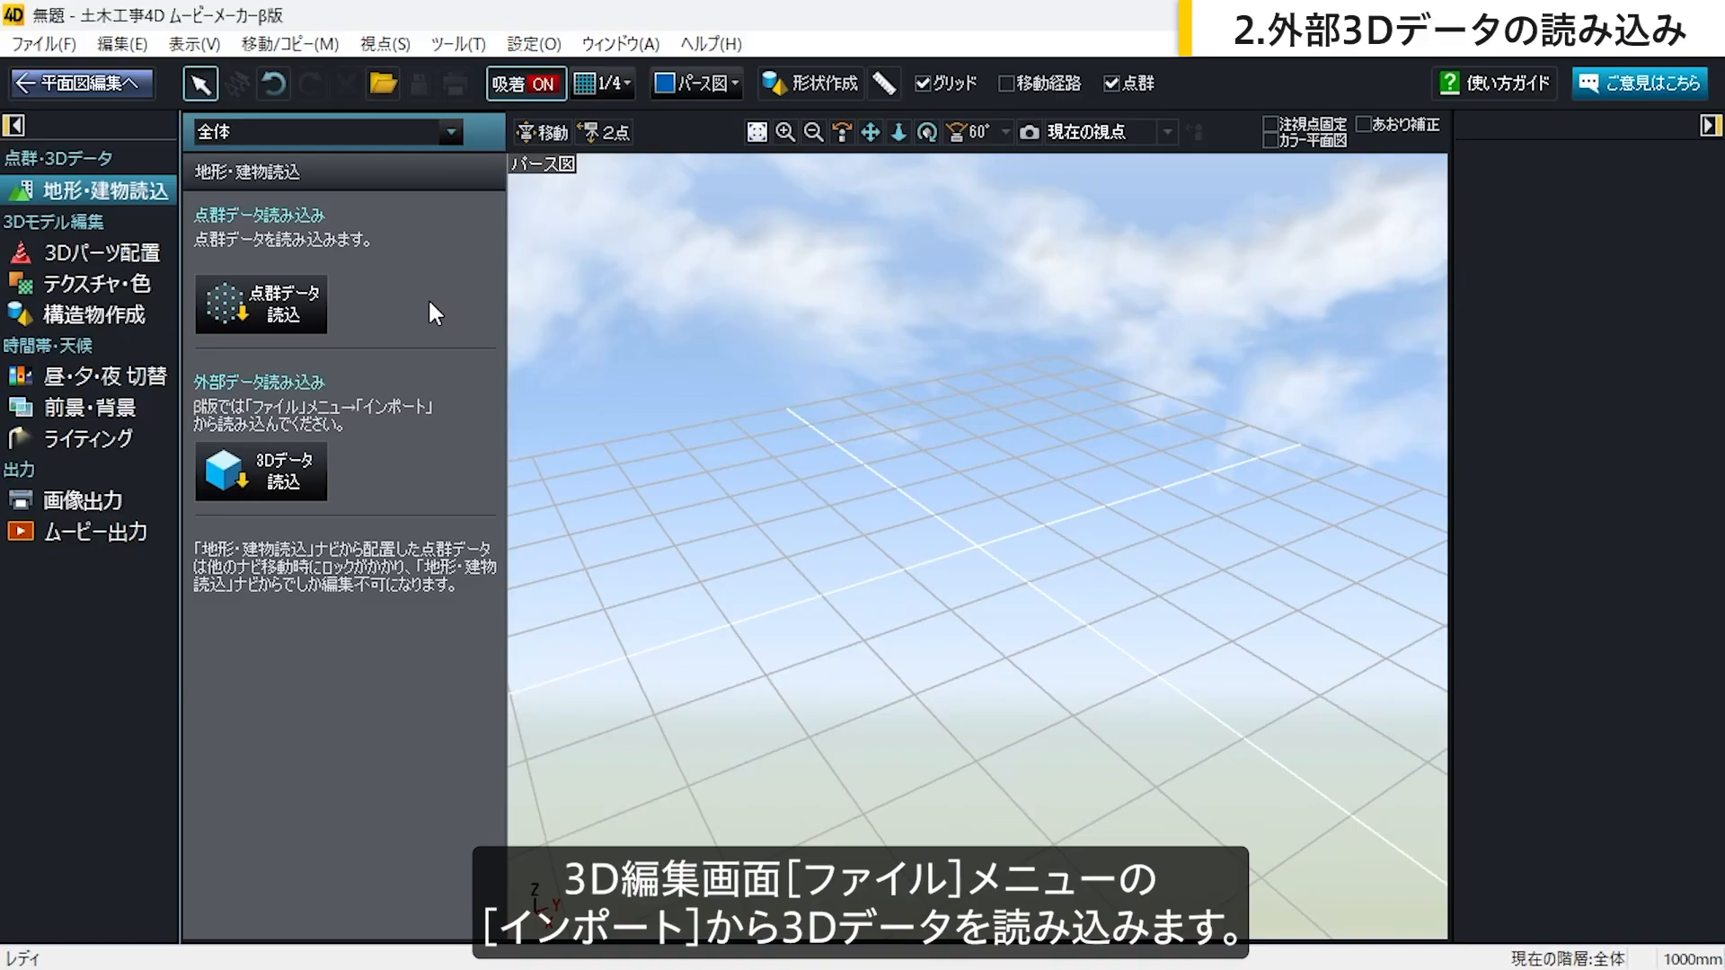
Step: Import the bridge pier model 橋脚P1.obj as an OBJ file into the 3D scene
left_click(42, 43)
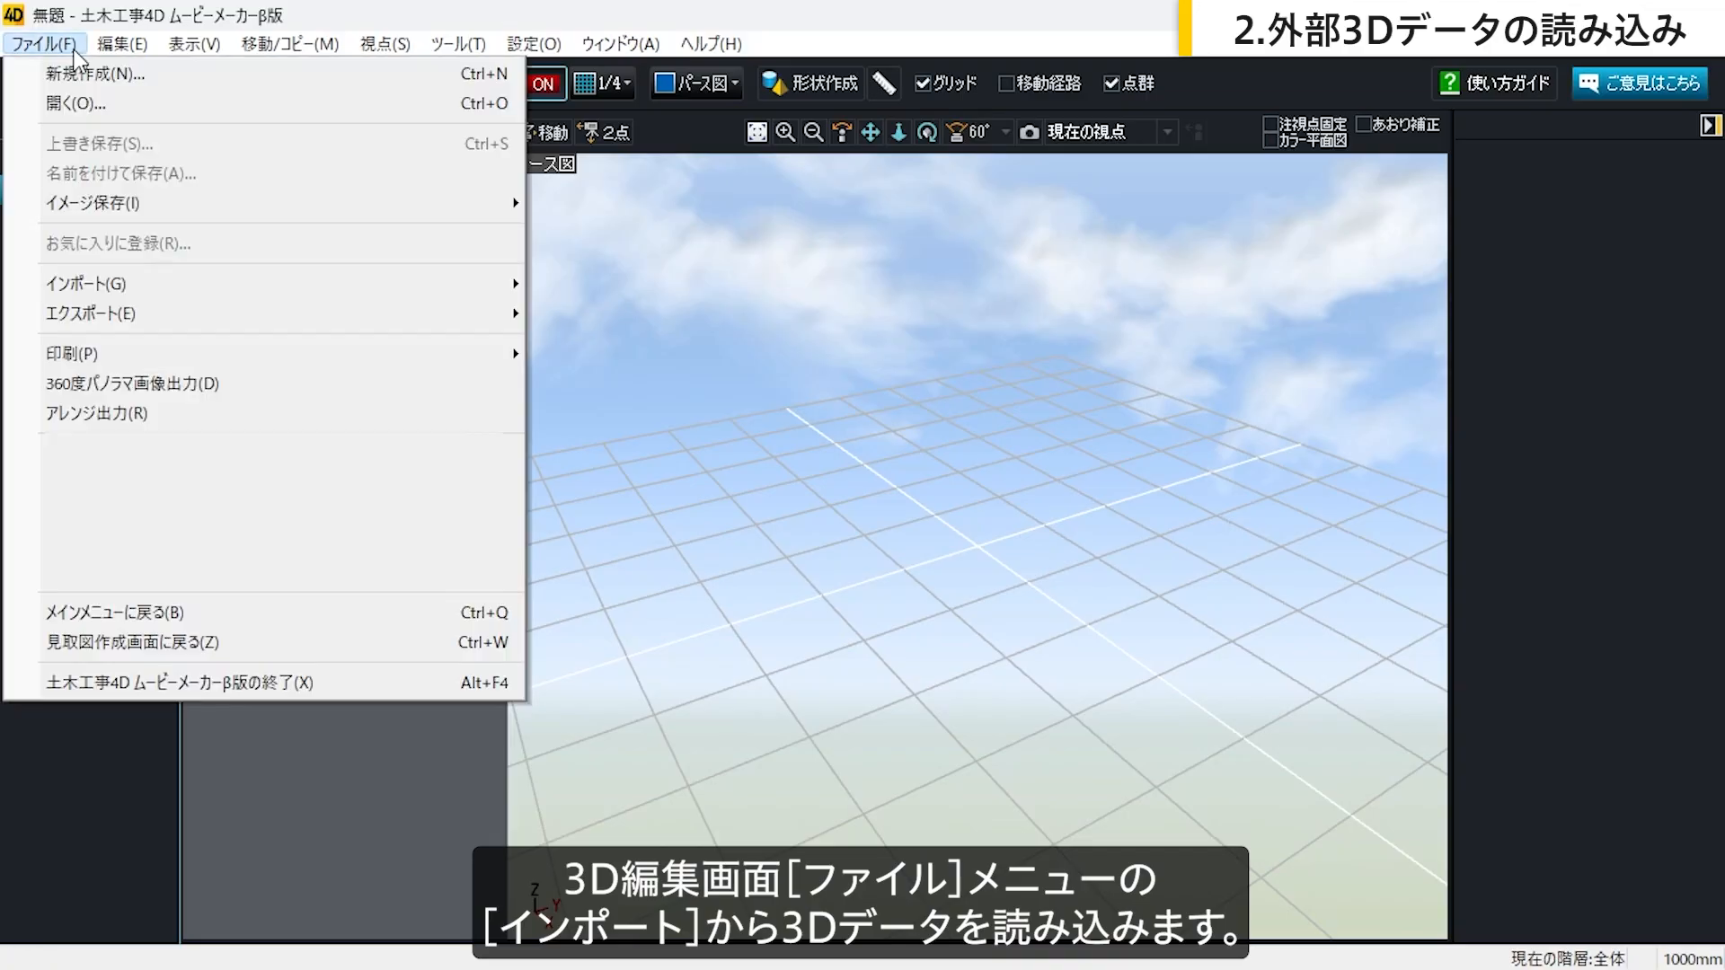
mouse_move(365, 296)
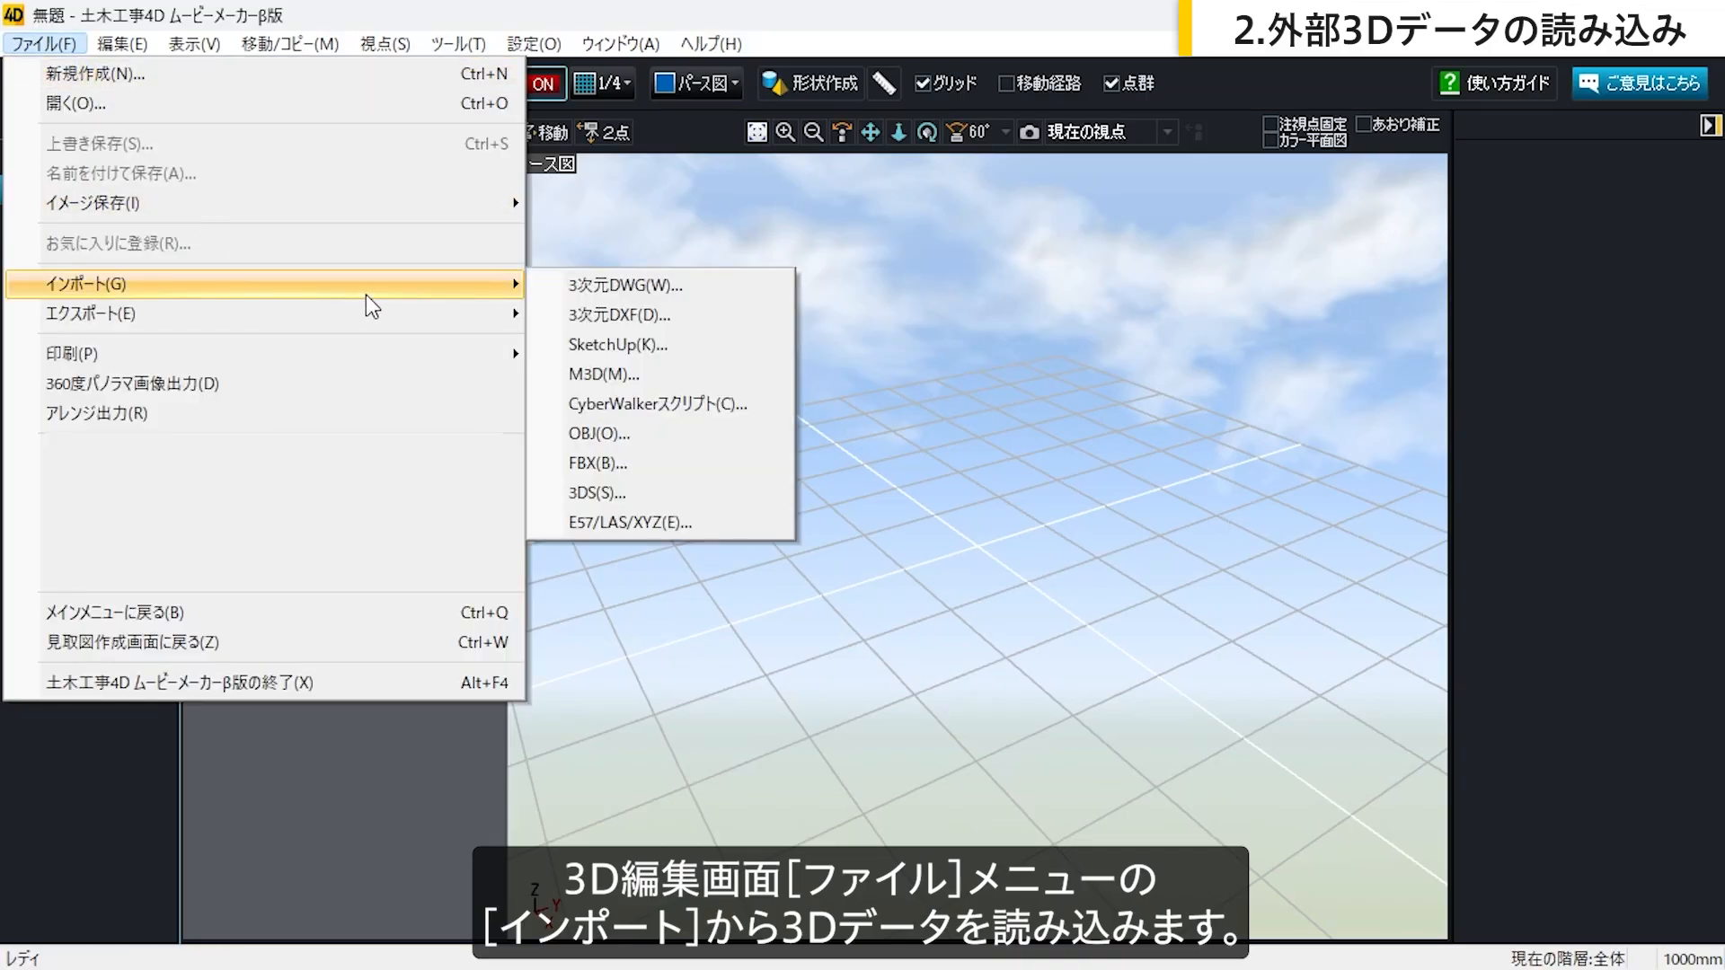
left_click(639, 431)
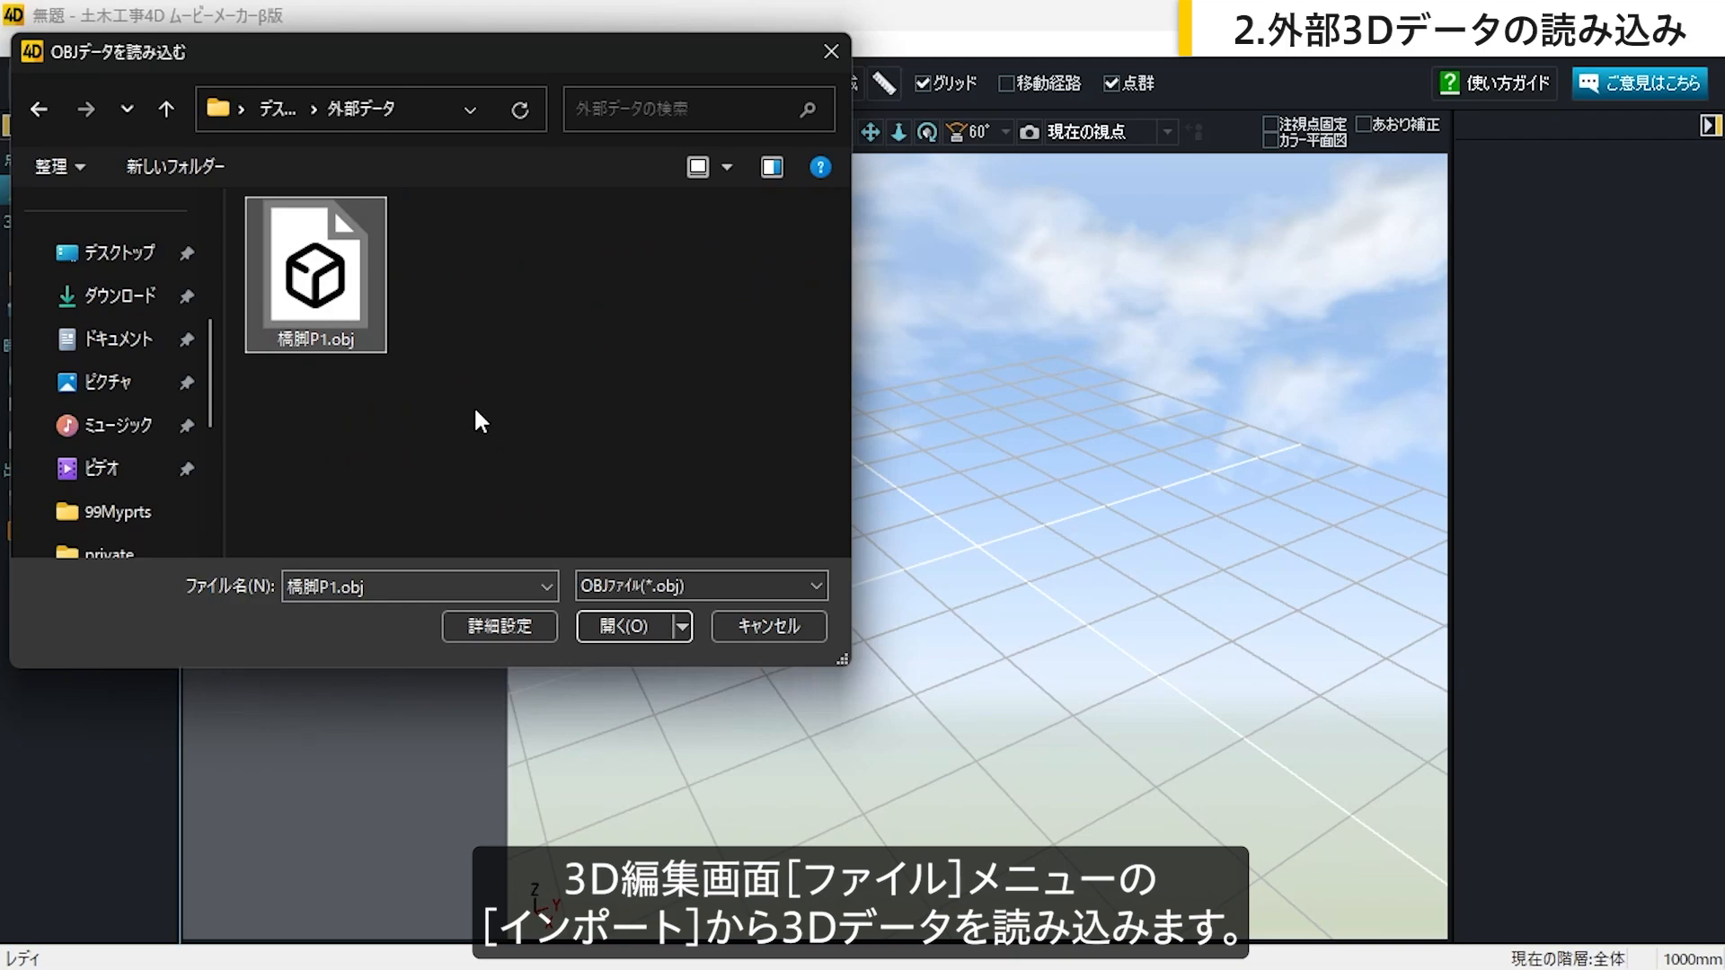
left_click(629, 624)
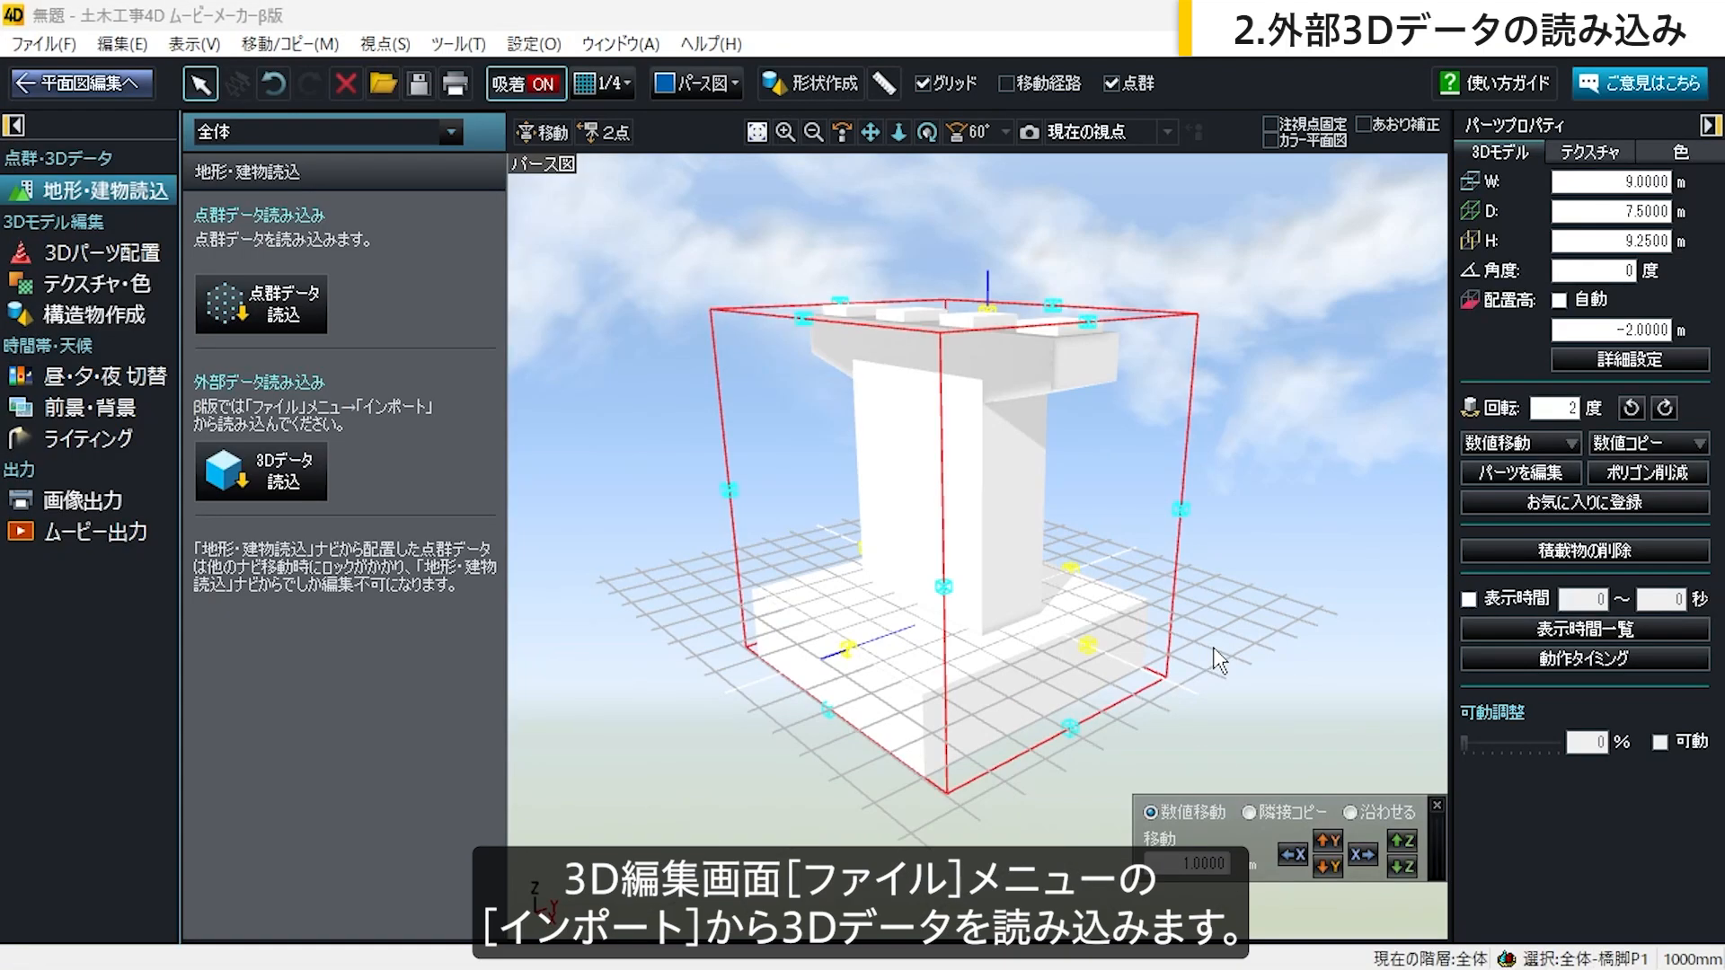
left_click(1214, 648)
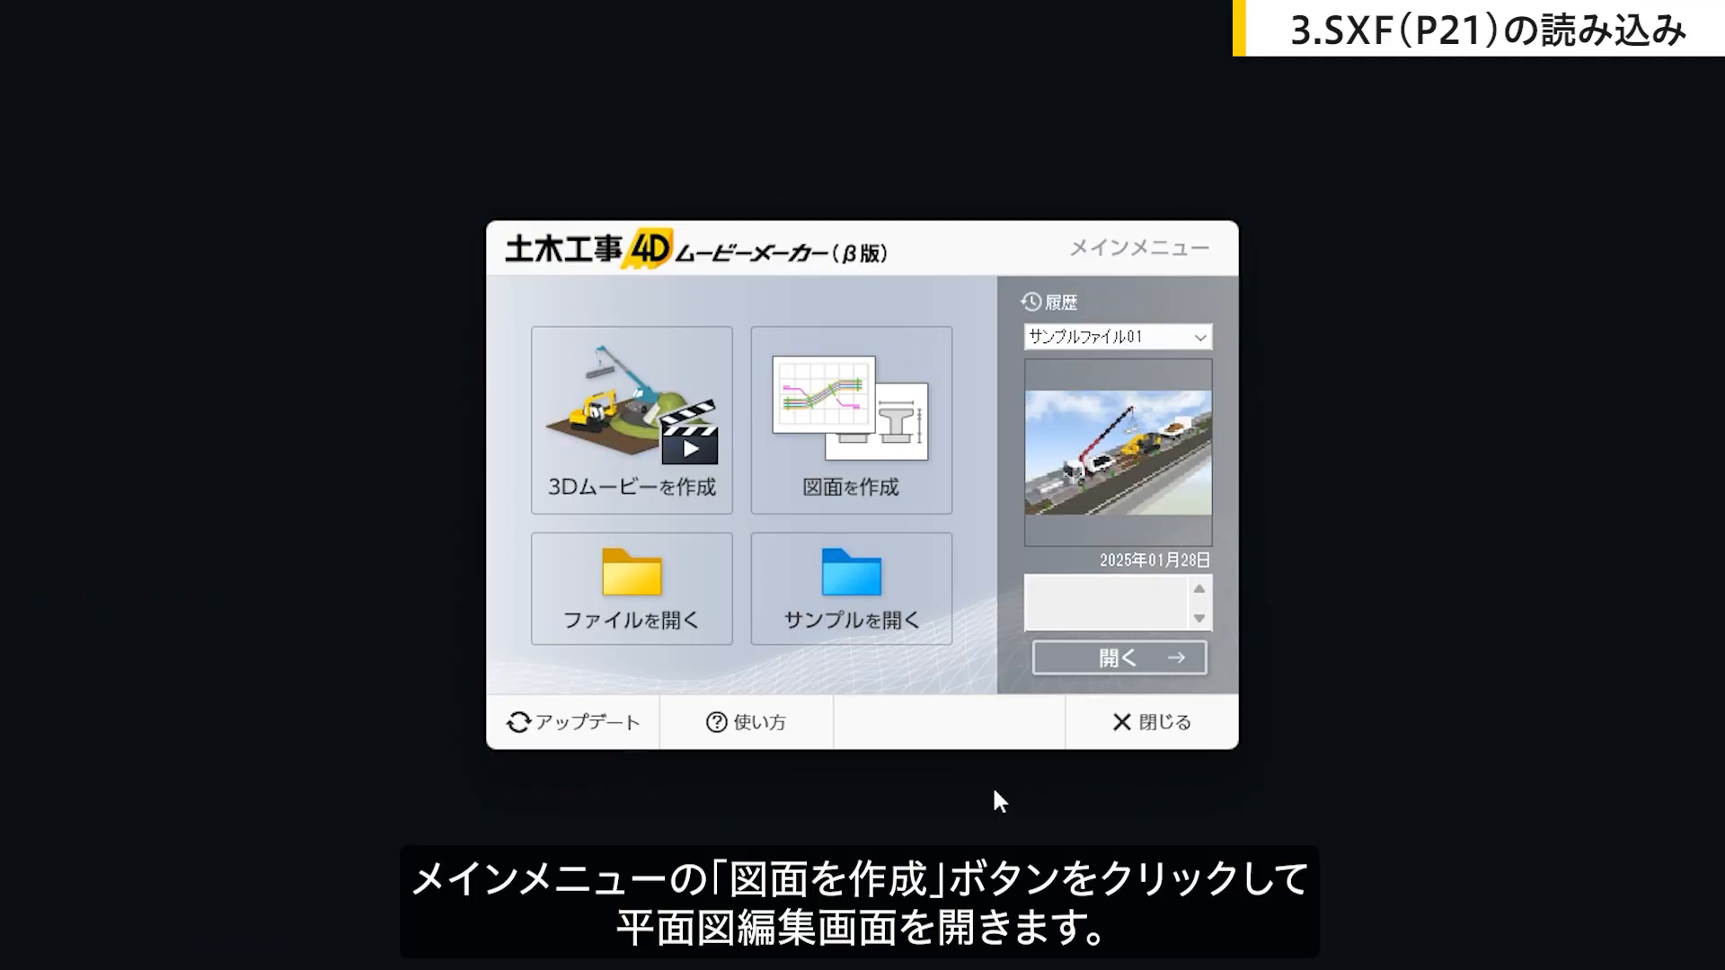
Step: Start a new drawing and import the CAD file nizashi2.P21 with X and Y scales of 1:2000
left_click(851, 504)
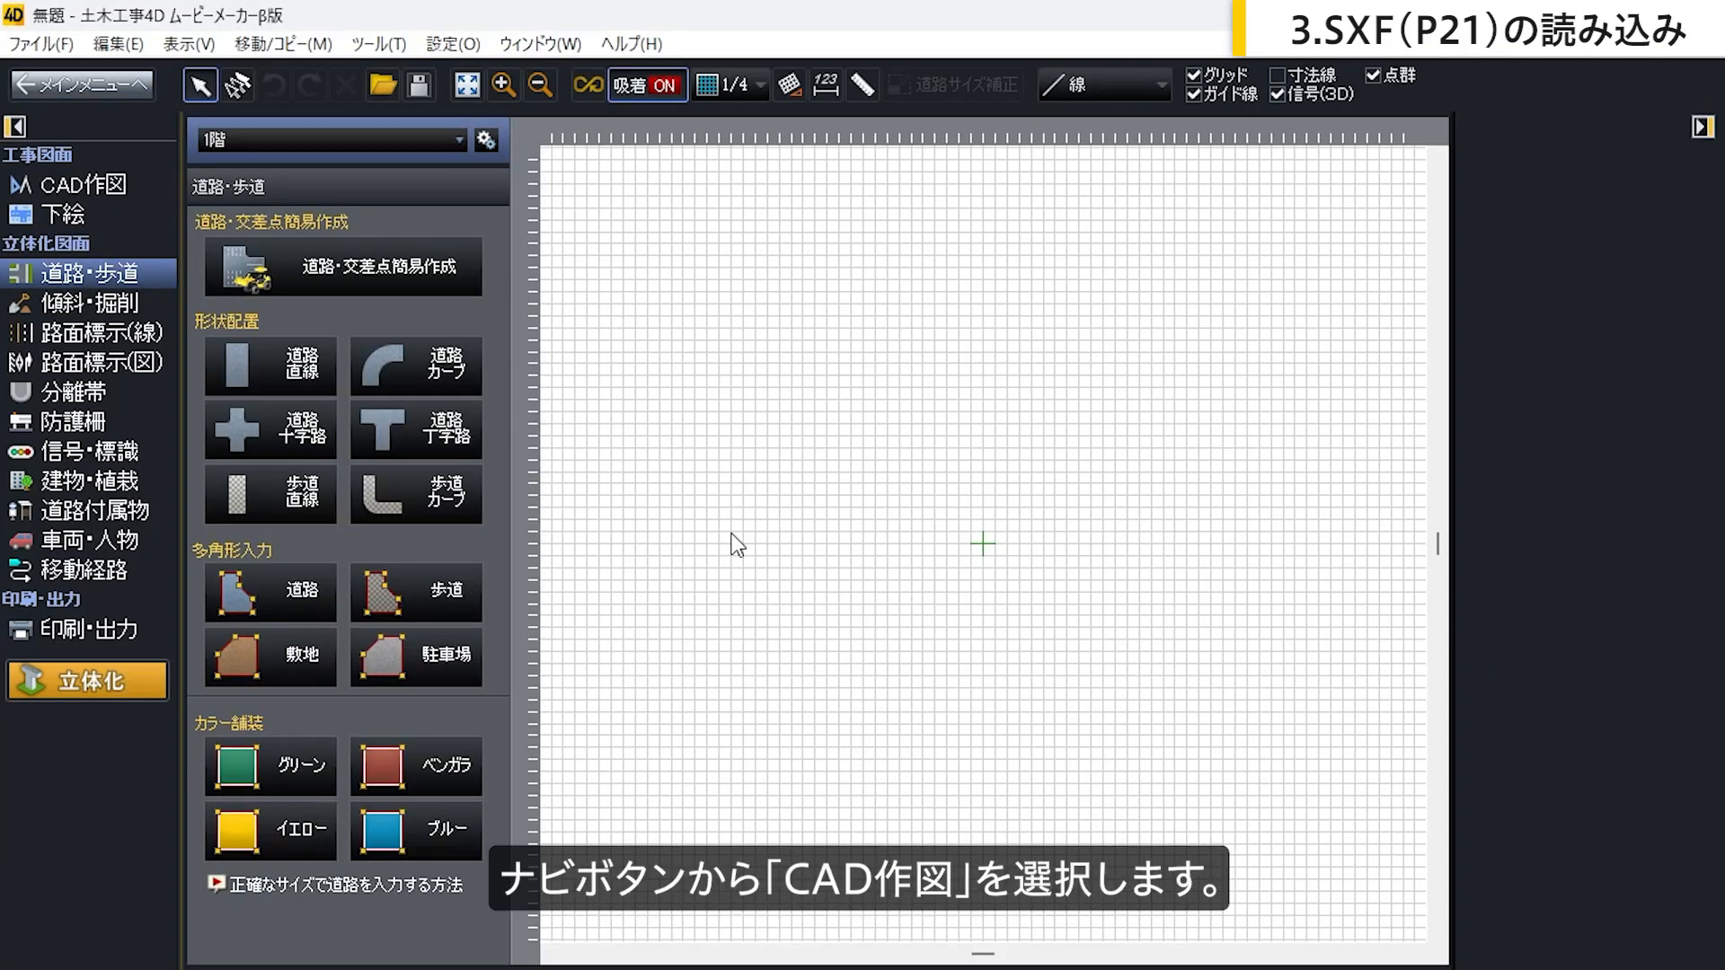
left_click(174, 186)
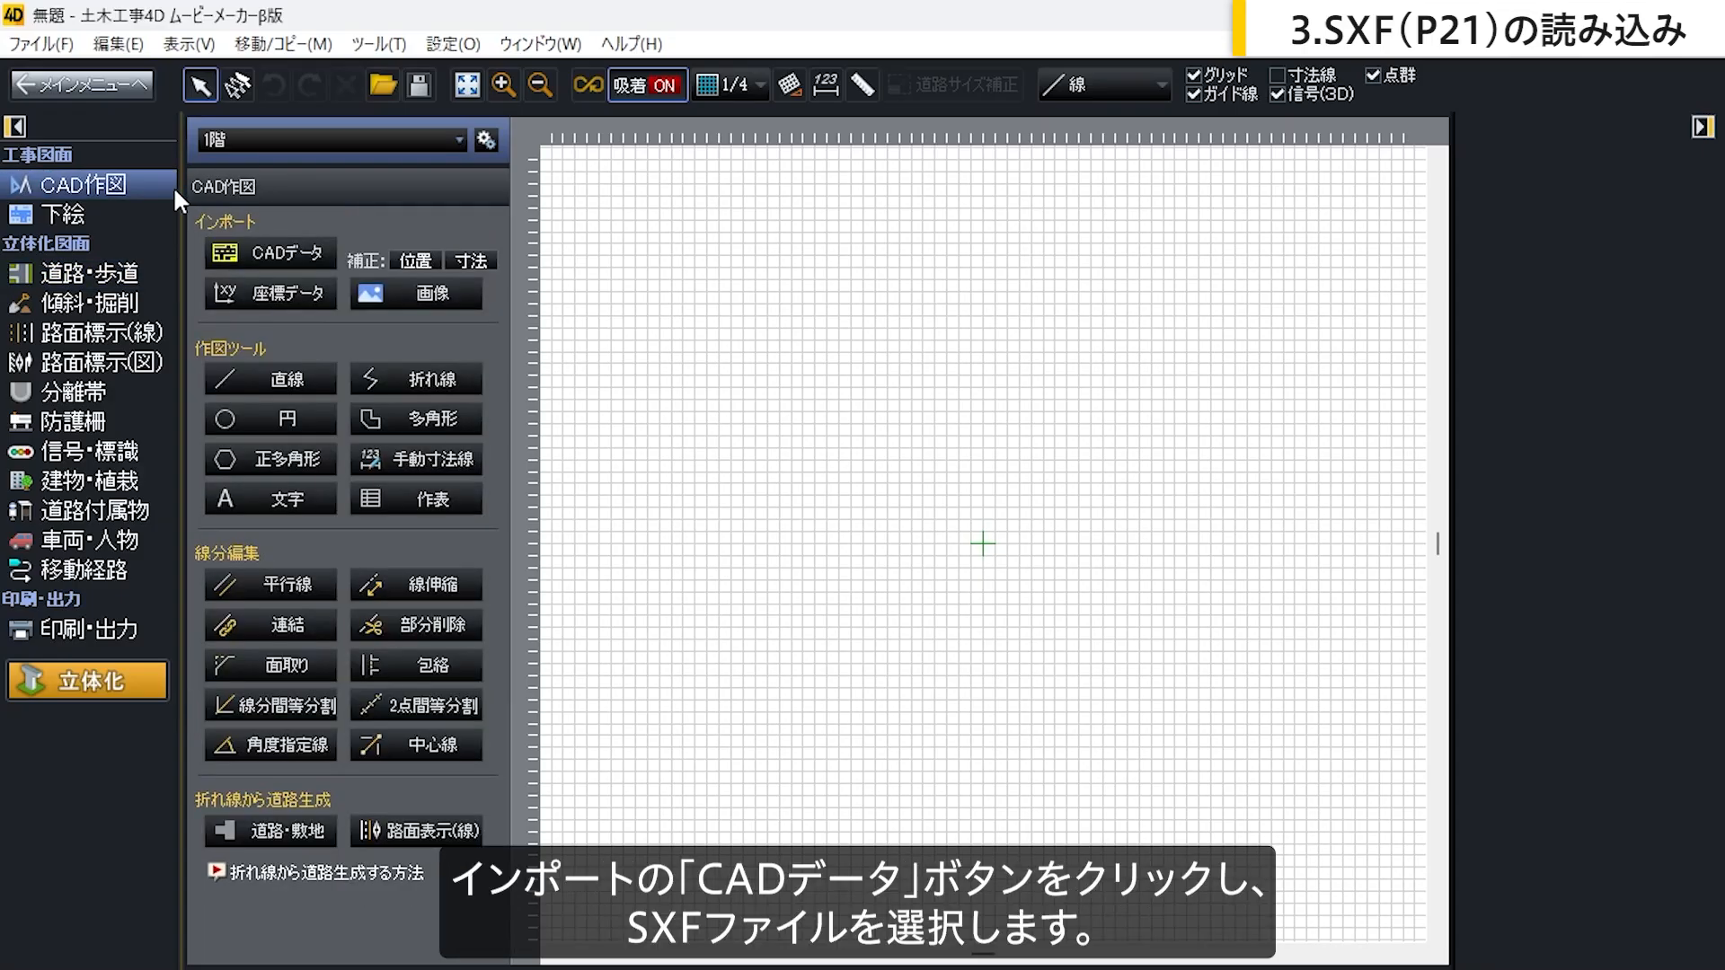
left_click(302, 255)
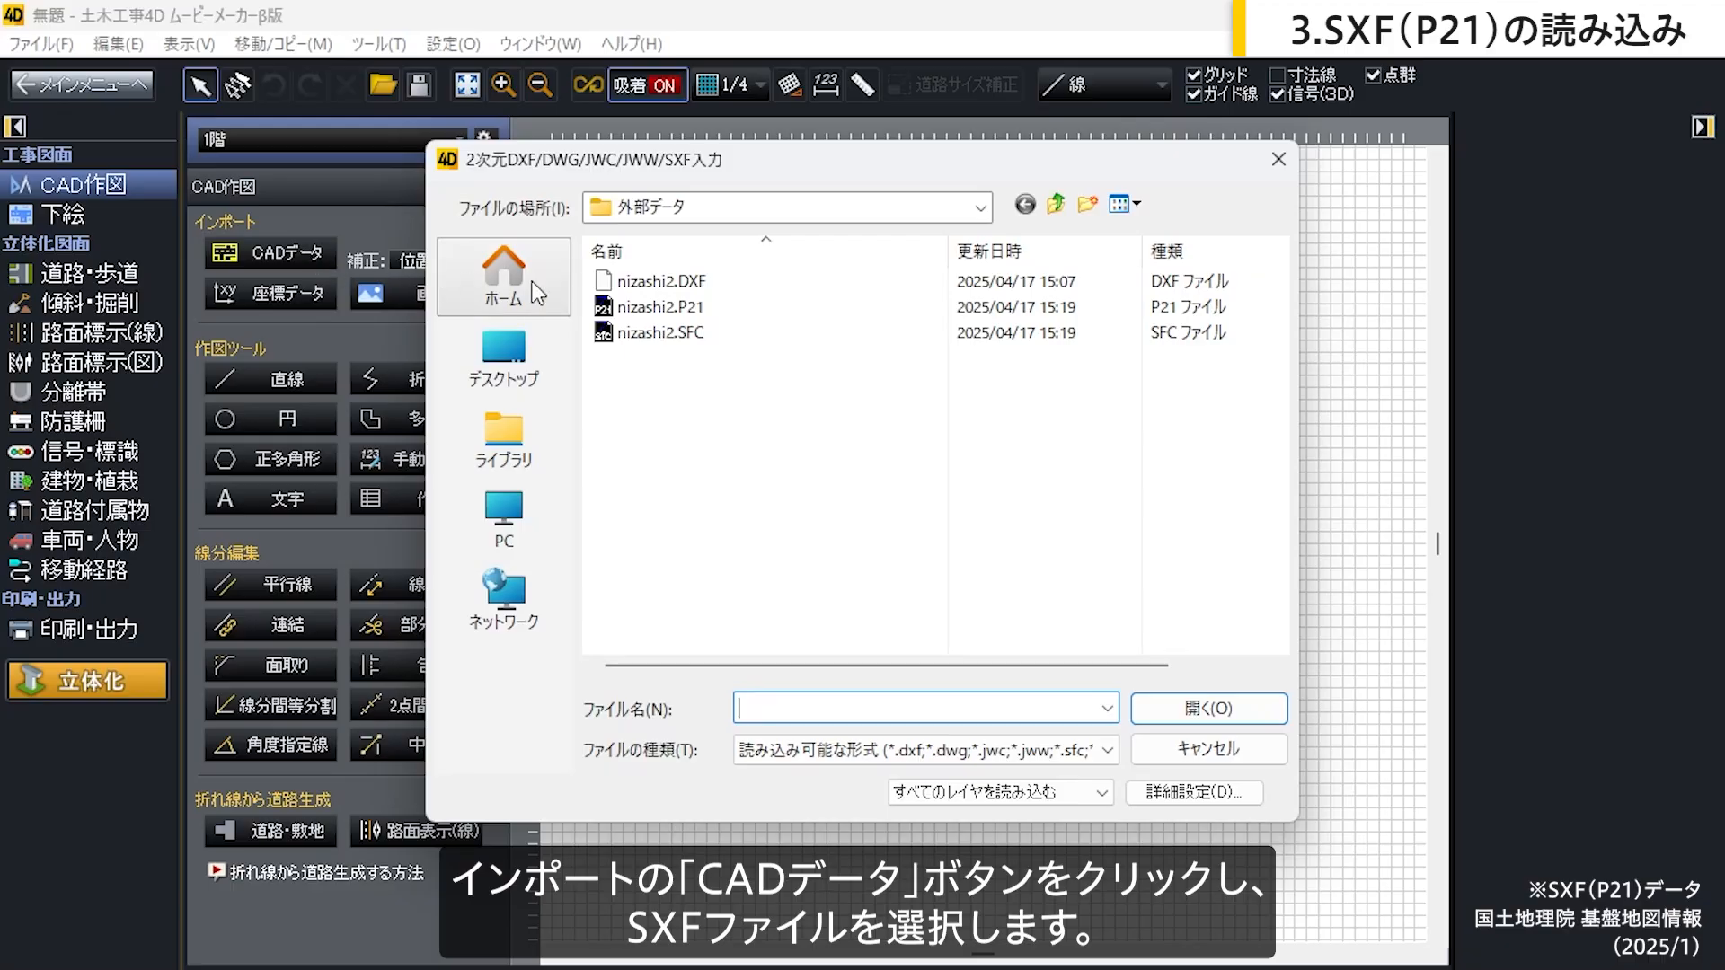
left_click(758, 311)
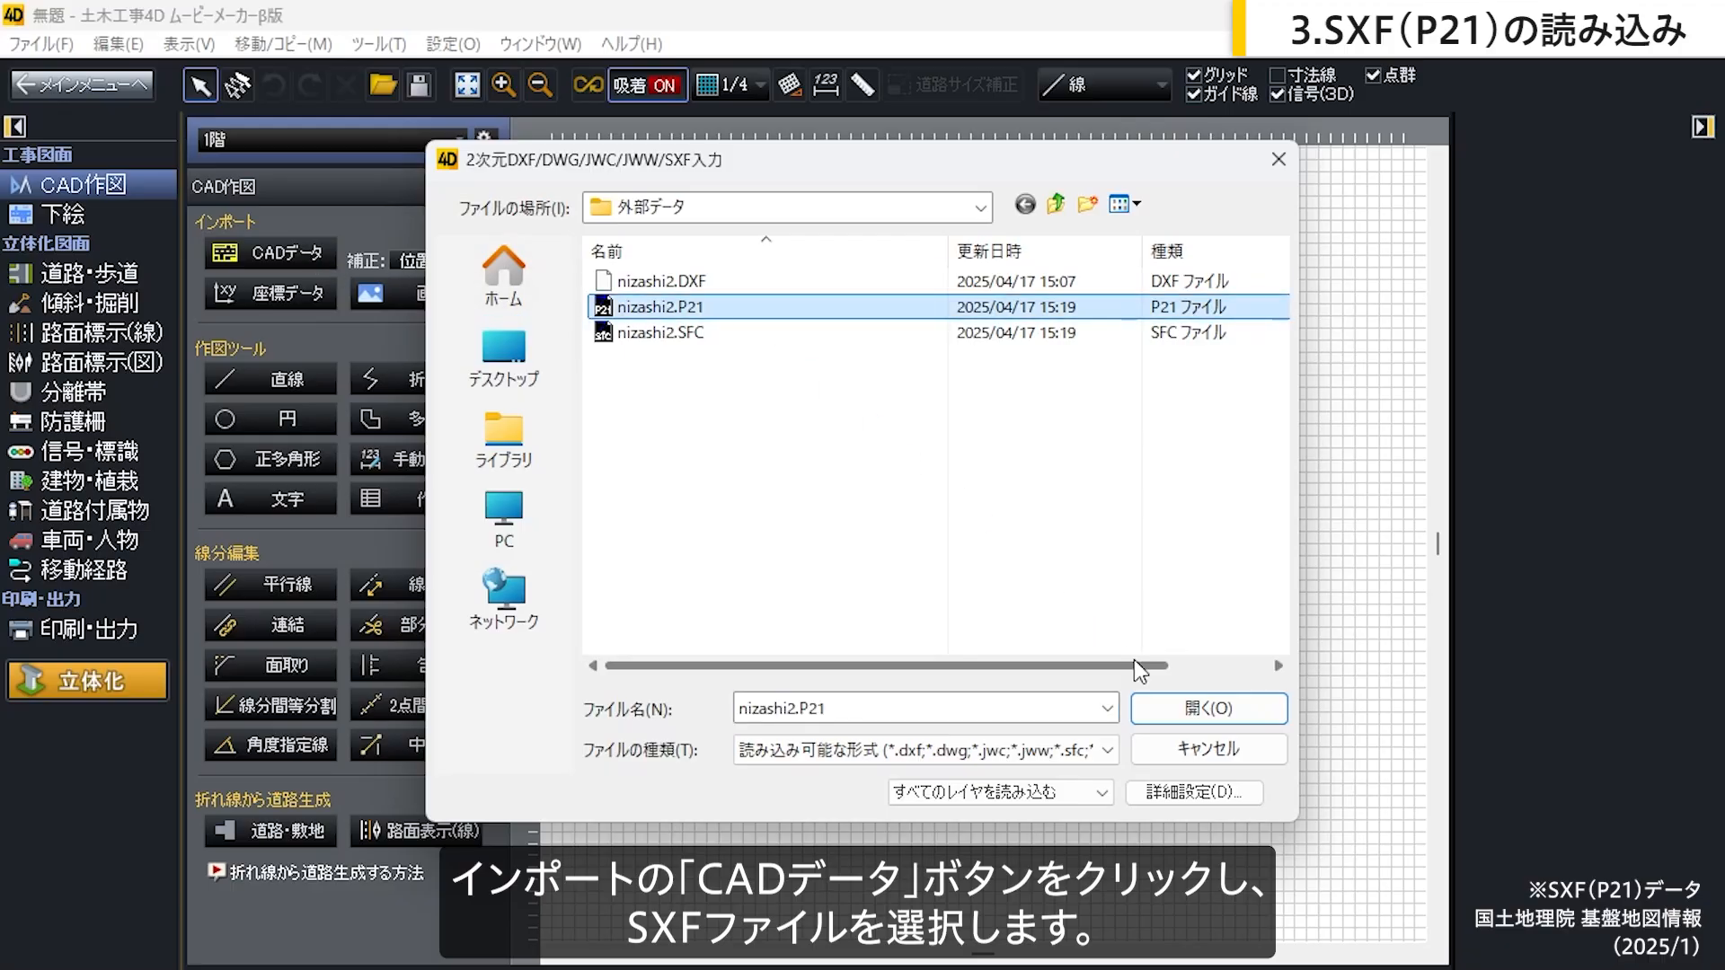
left_click(1177, 709)
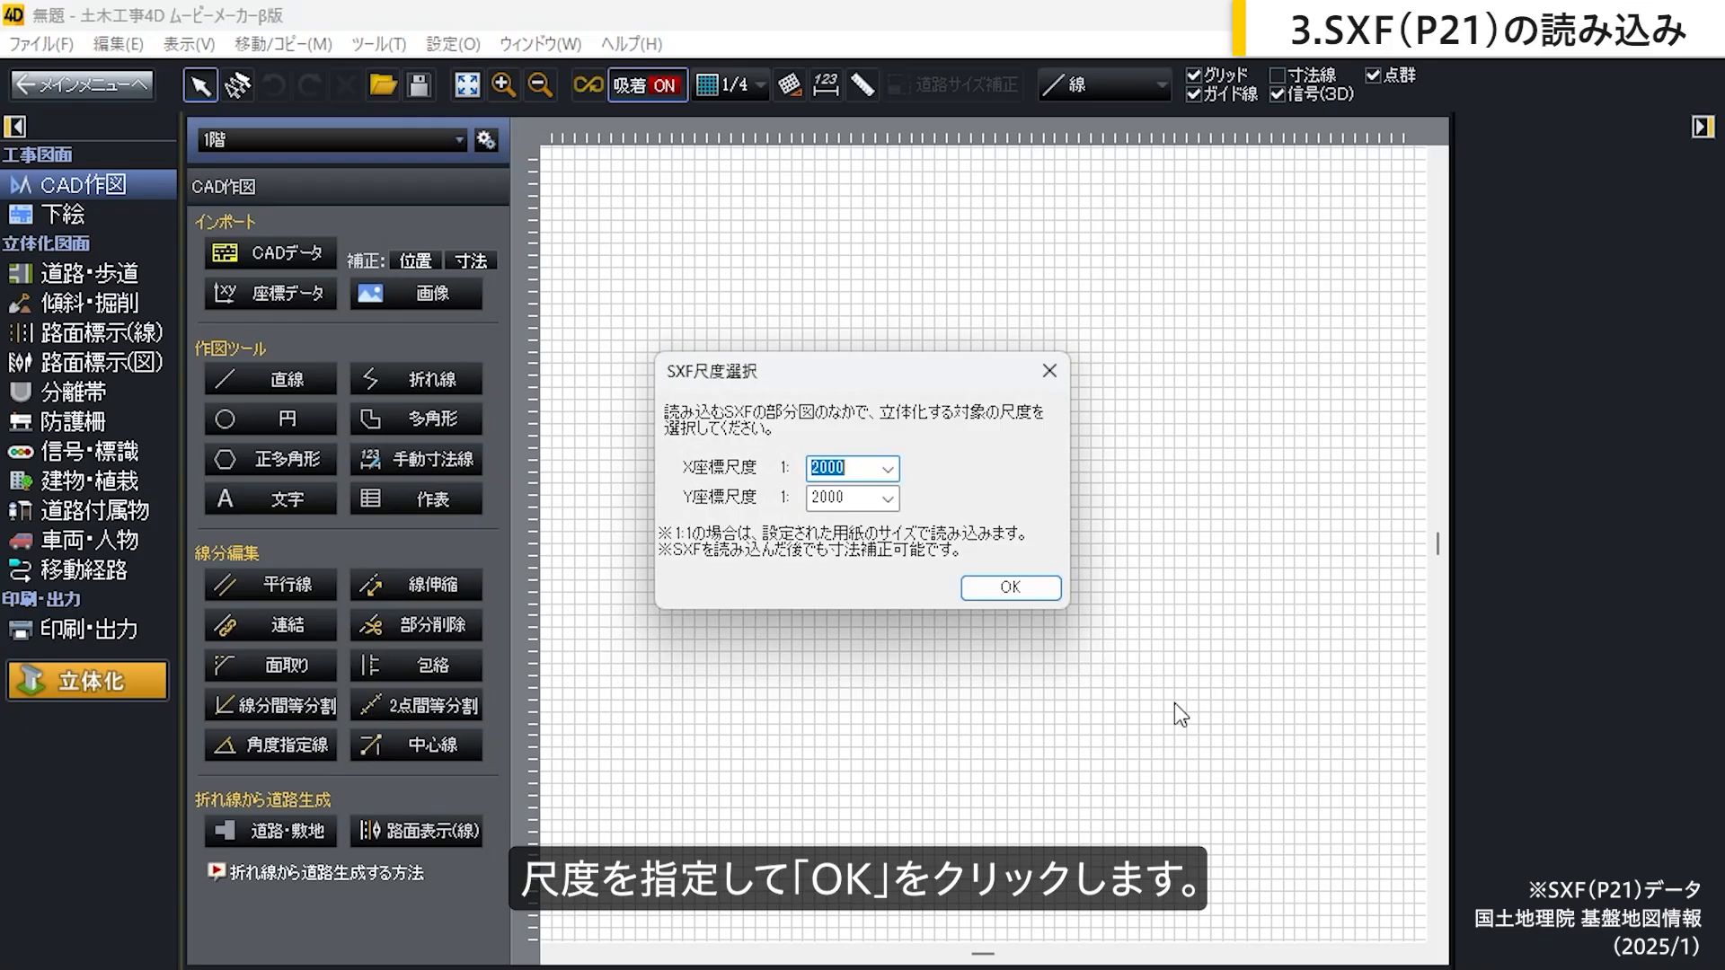
left_click(1058, 603)
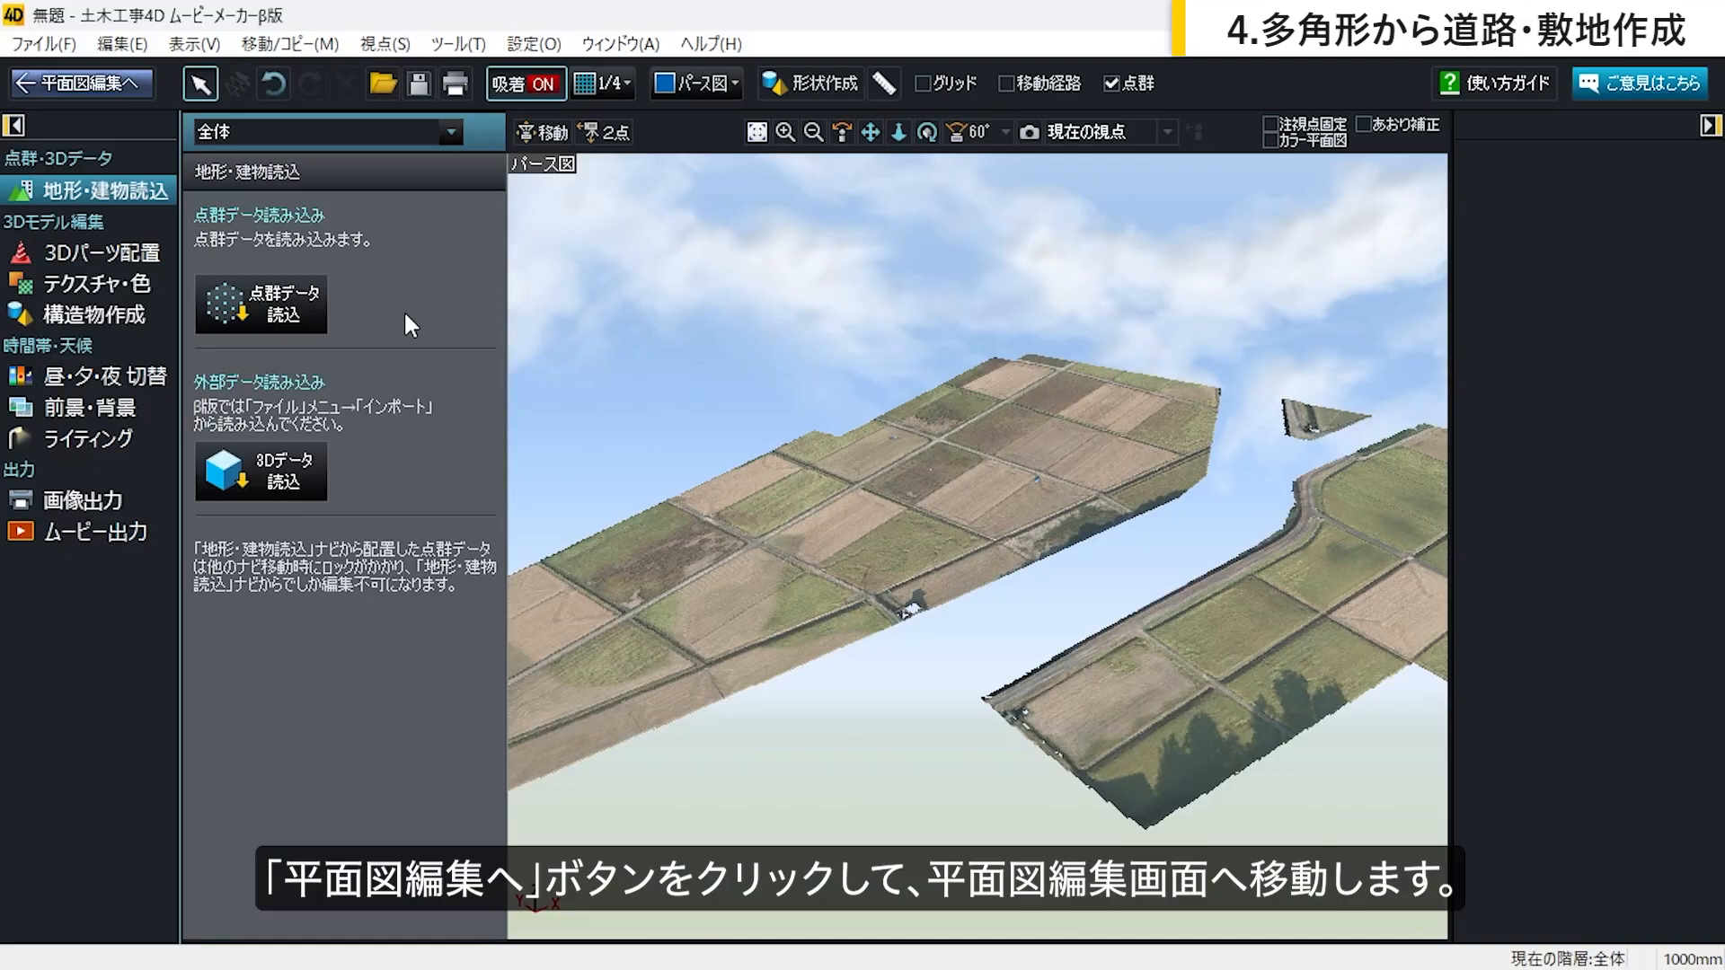
Step: Switch from the 3D terrain to plan editing and turn grid snapping on
left_click(136, 77)
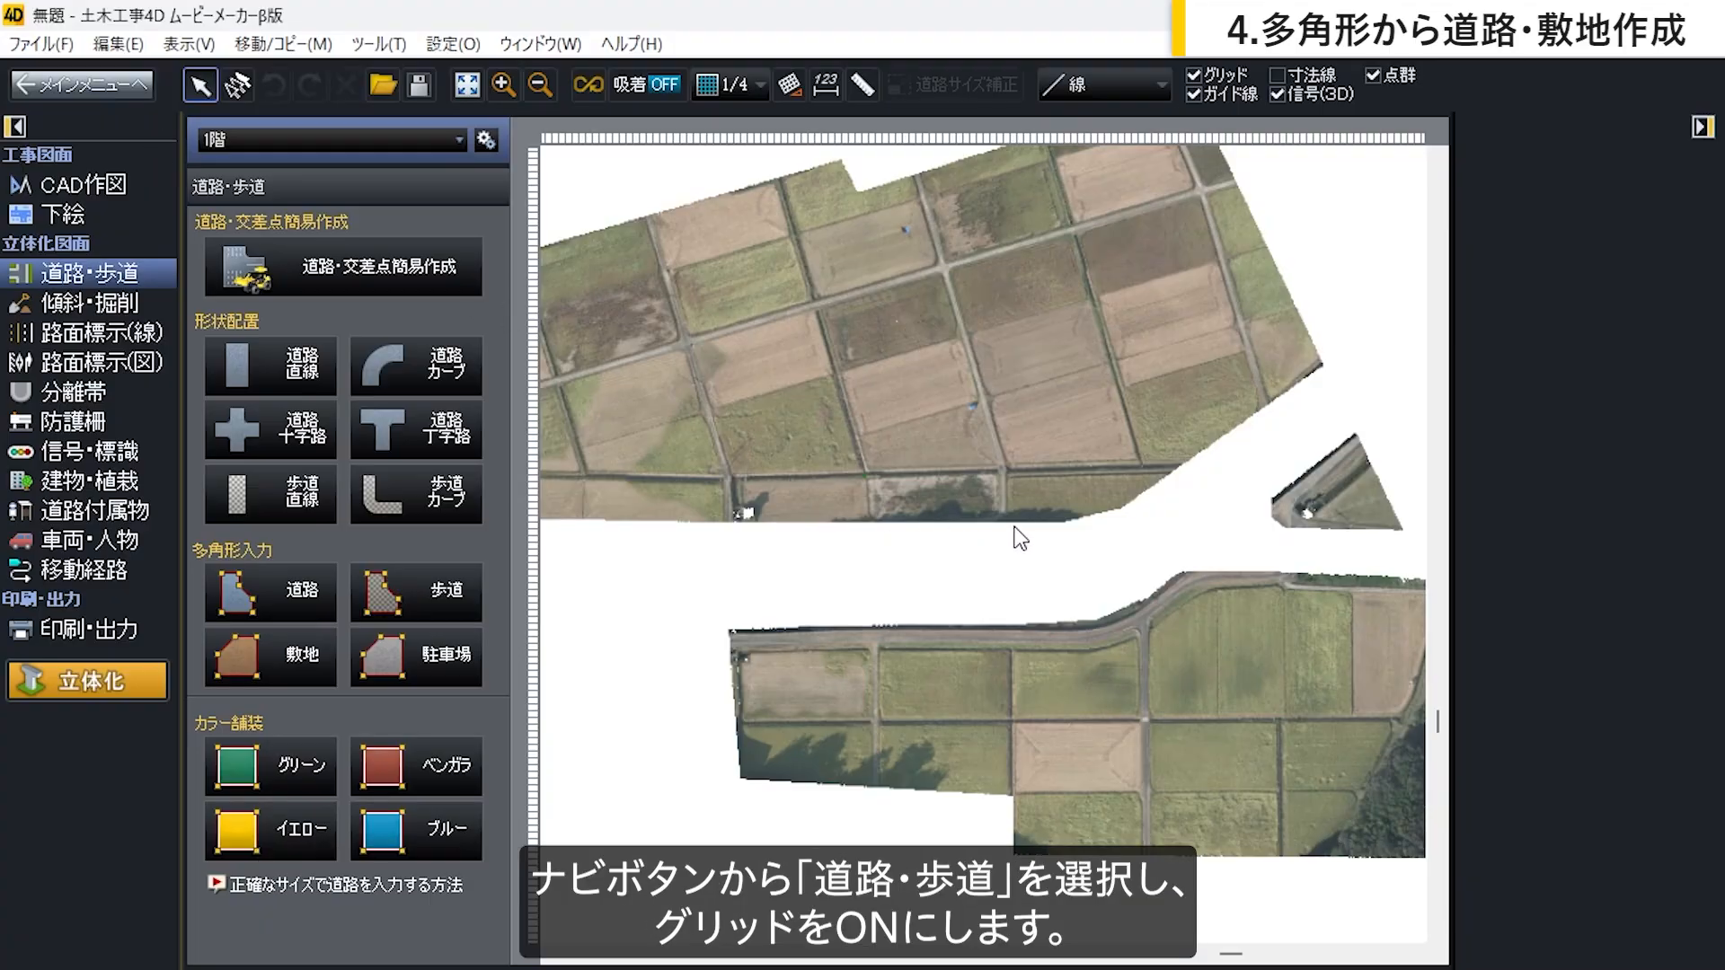
scroll(1015, 532, "up", 5)
scroll(963, 511, "up", 2)
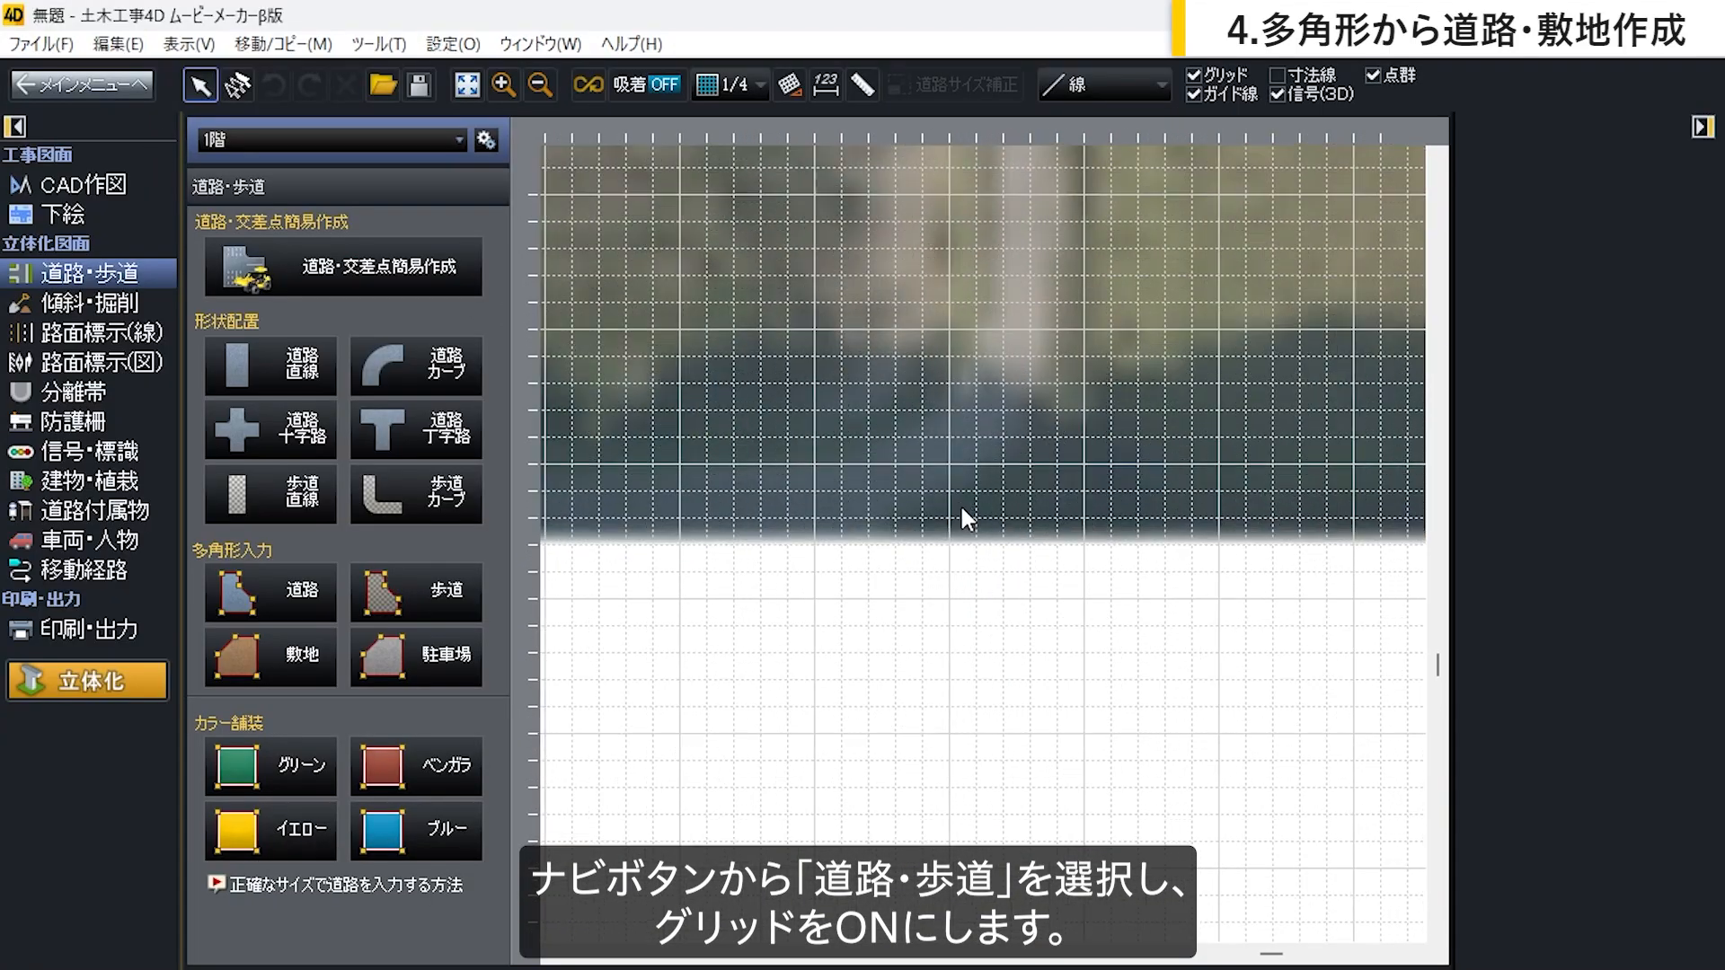
left_click(662, 88)
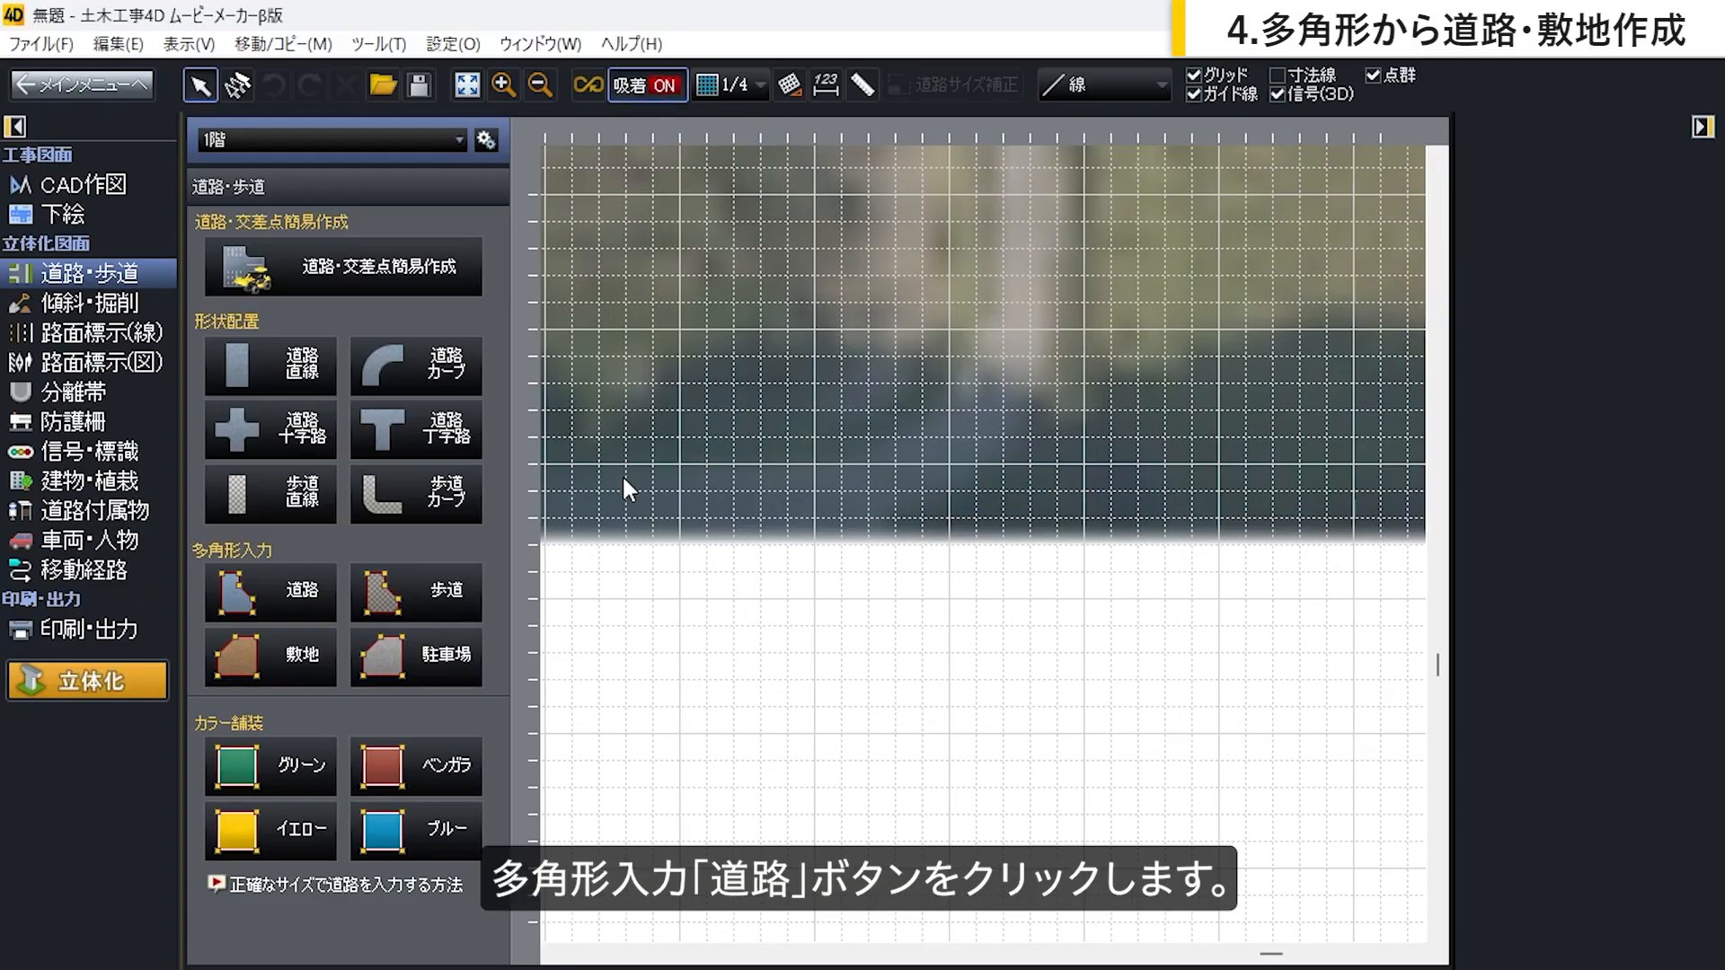
Step: Draw a rectangular road with the polygon road tool over the end of the existing path on the terrain image
left_click(324, 600)
left_click(325, 601)
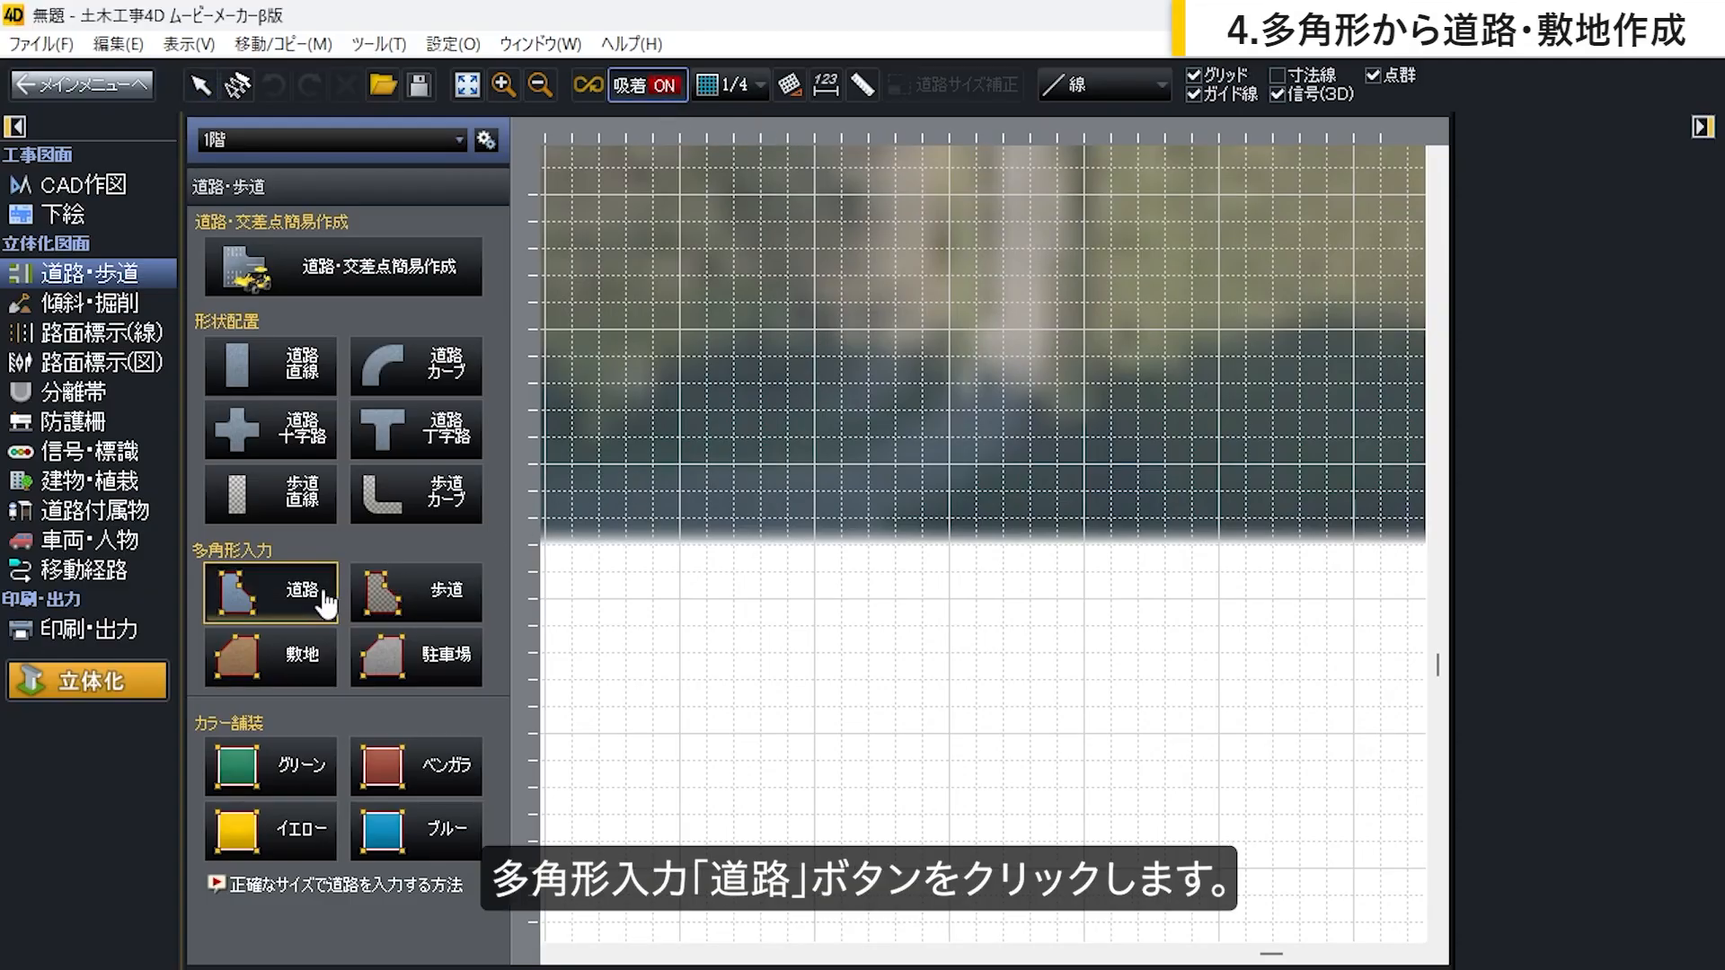
left_click(949, 331)
left_click(1164, 333)
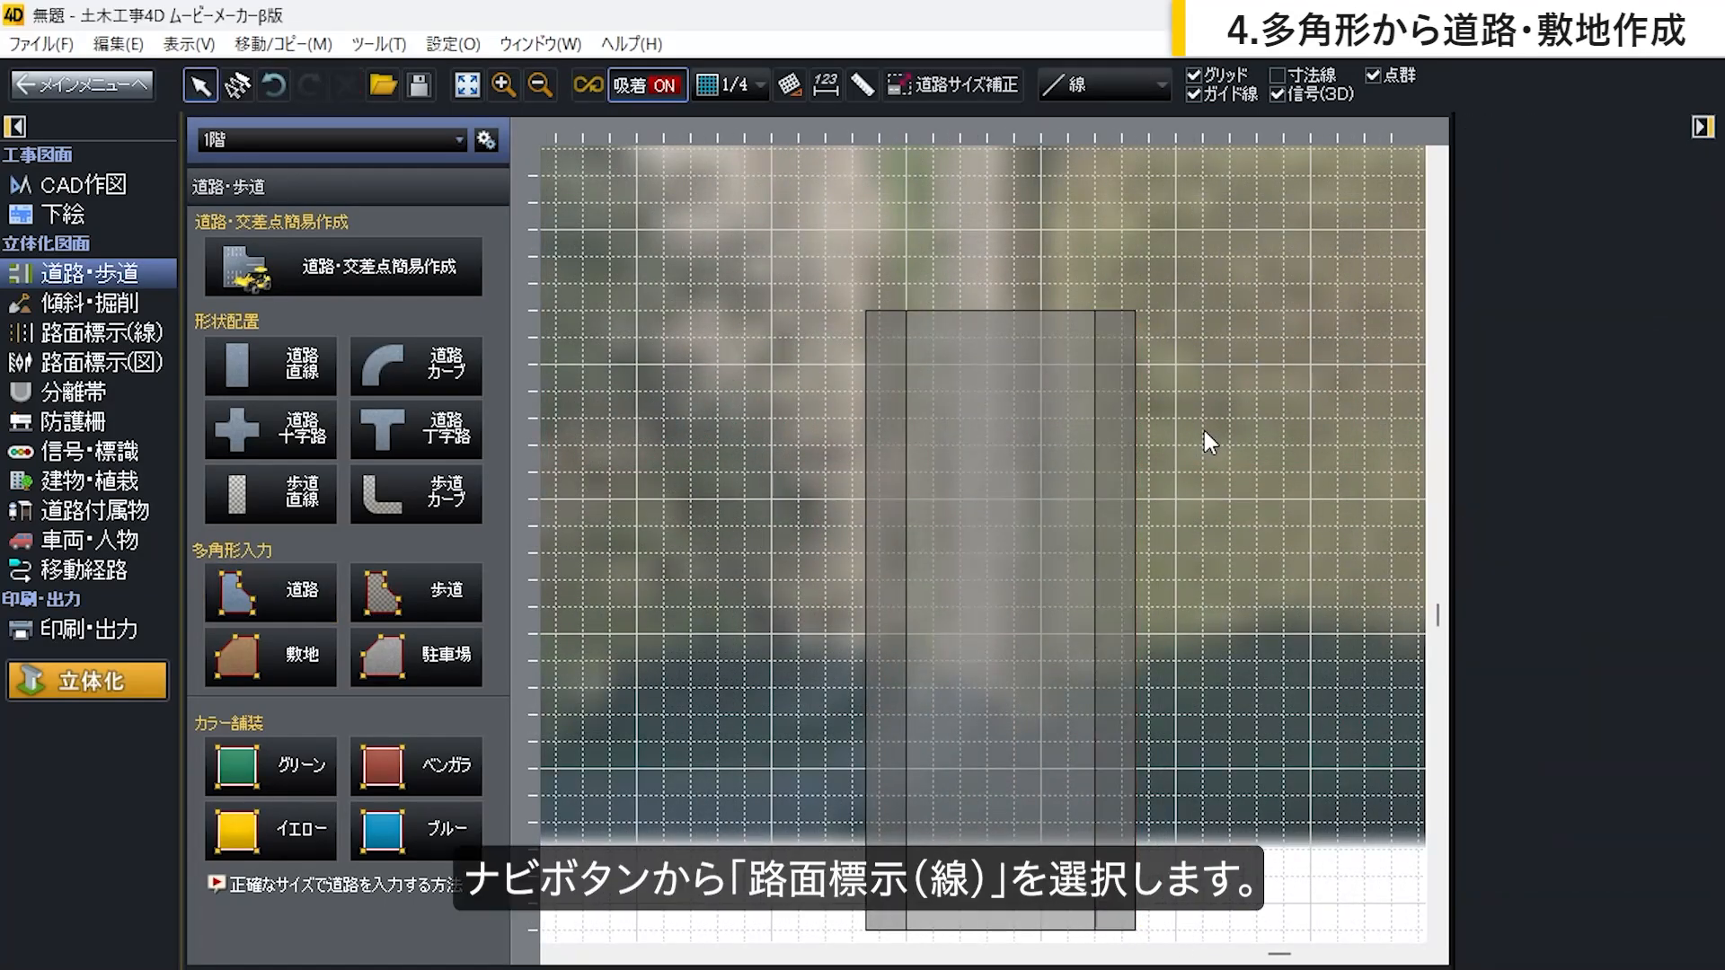
Step: Draw solid white road marking lines along both side edges of the new road's carriageway
left_click(95, 350)
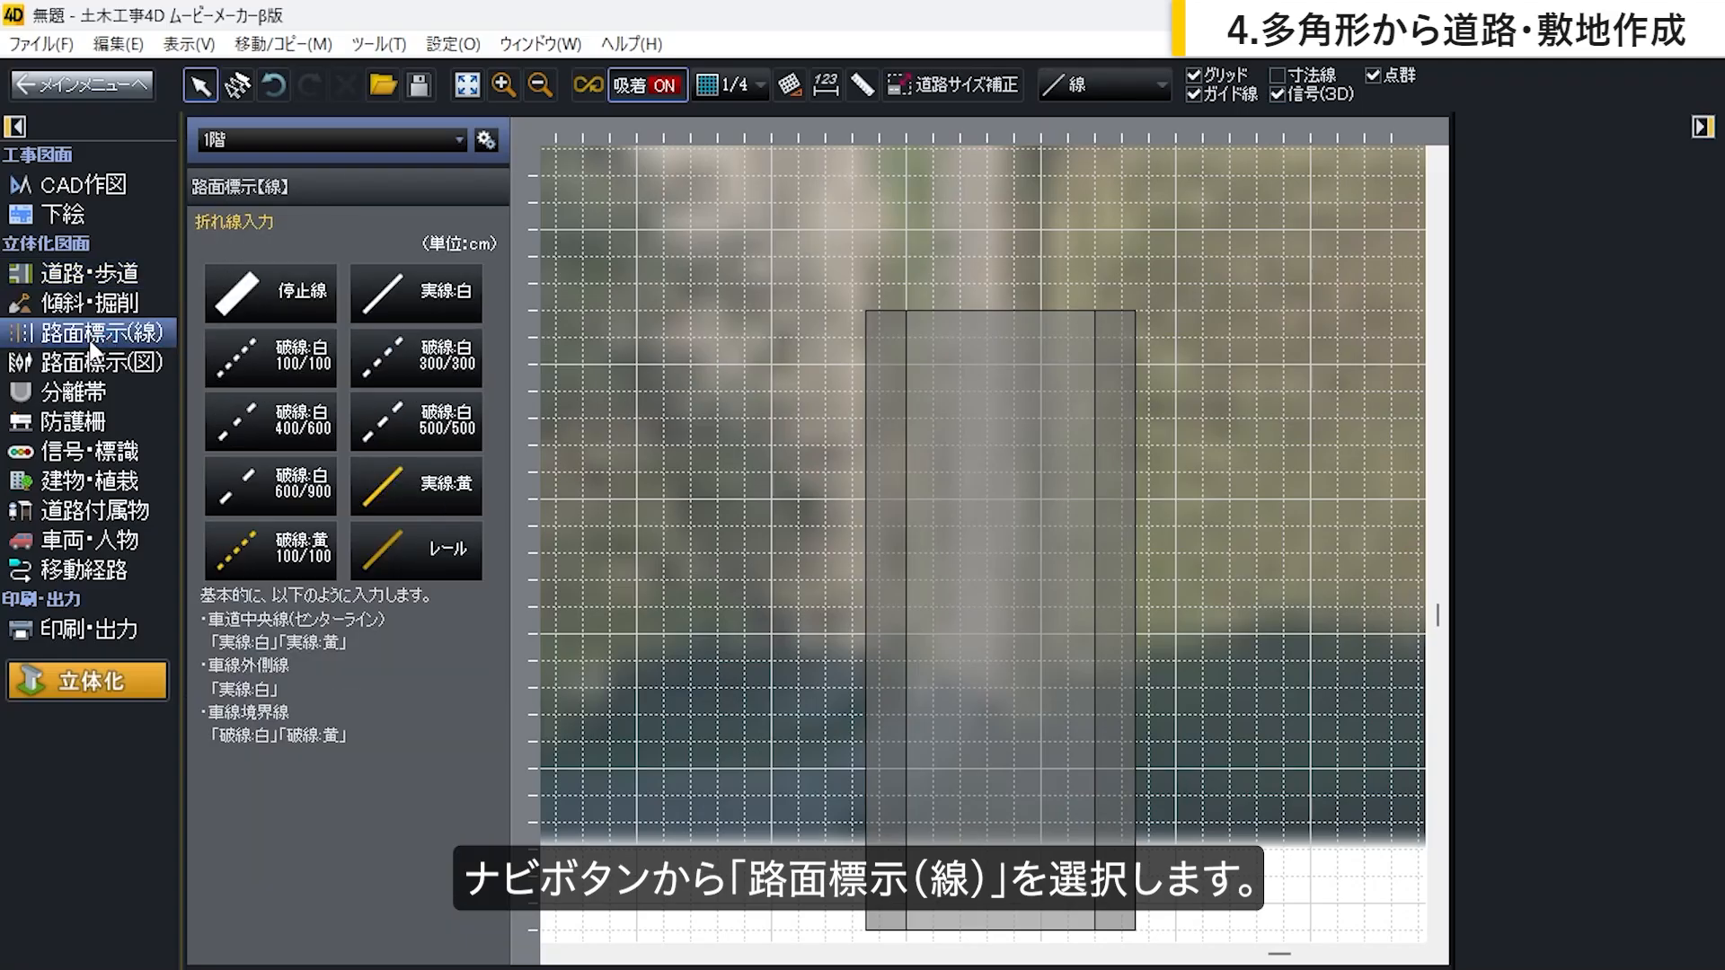
left_click(429, 294)
scroll(935, 335, "up", 2)
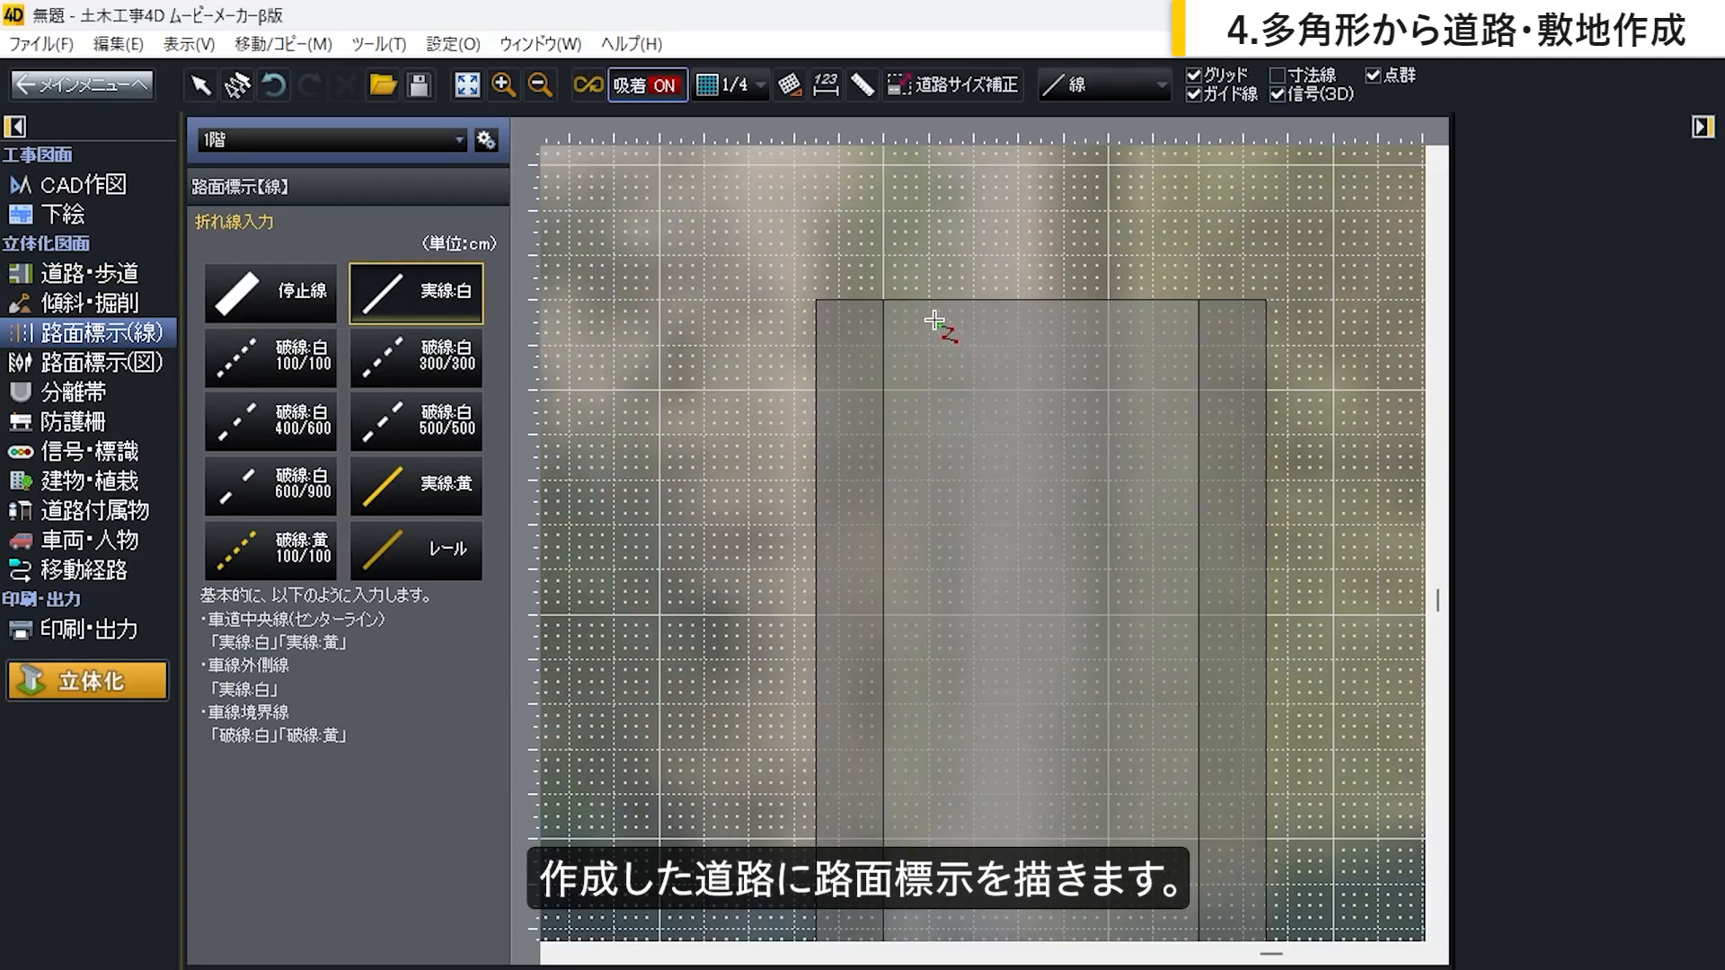
scroll(894, 294, "down", 2)
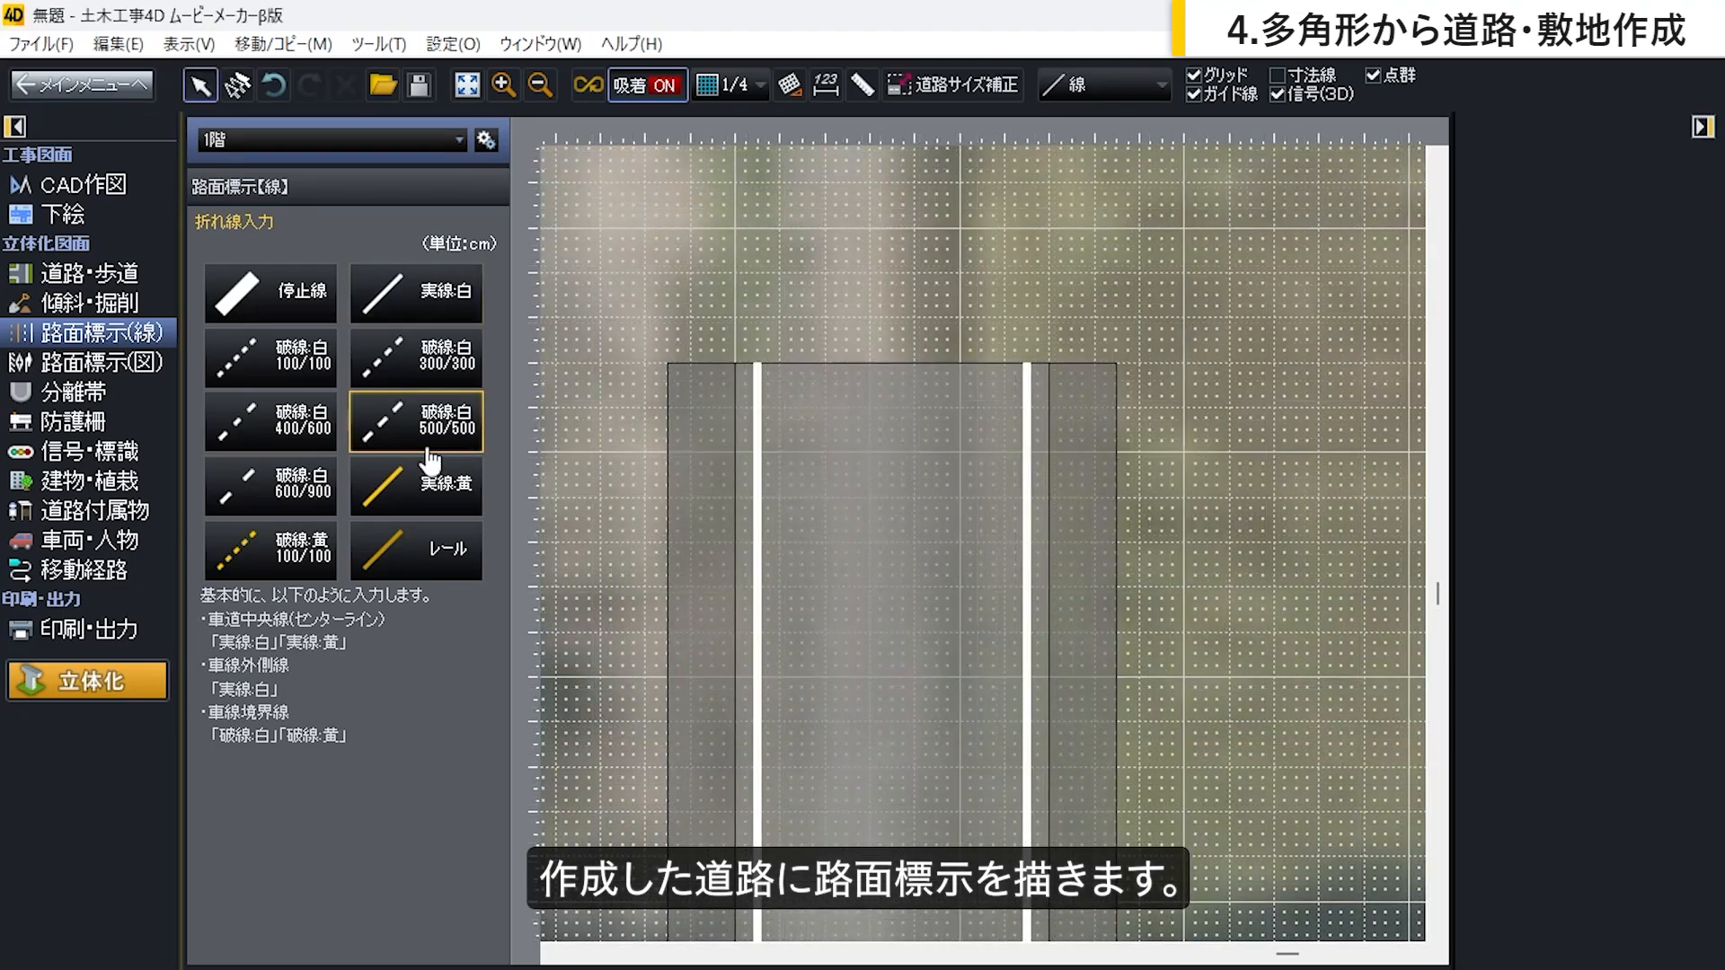
Step: Draw a solid yellow centre line along the length of the road, midway between the white lines
left_click(429, 476)
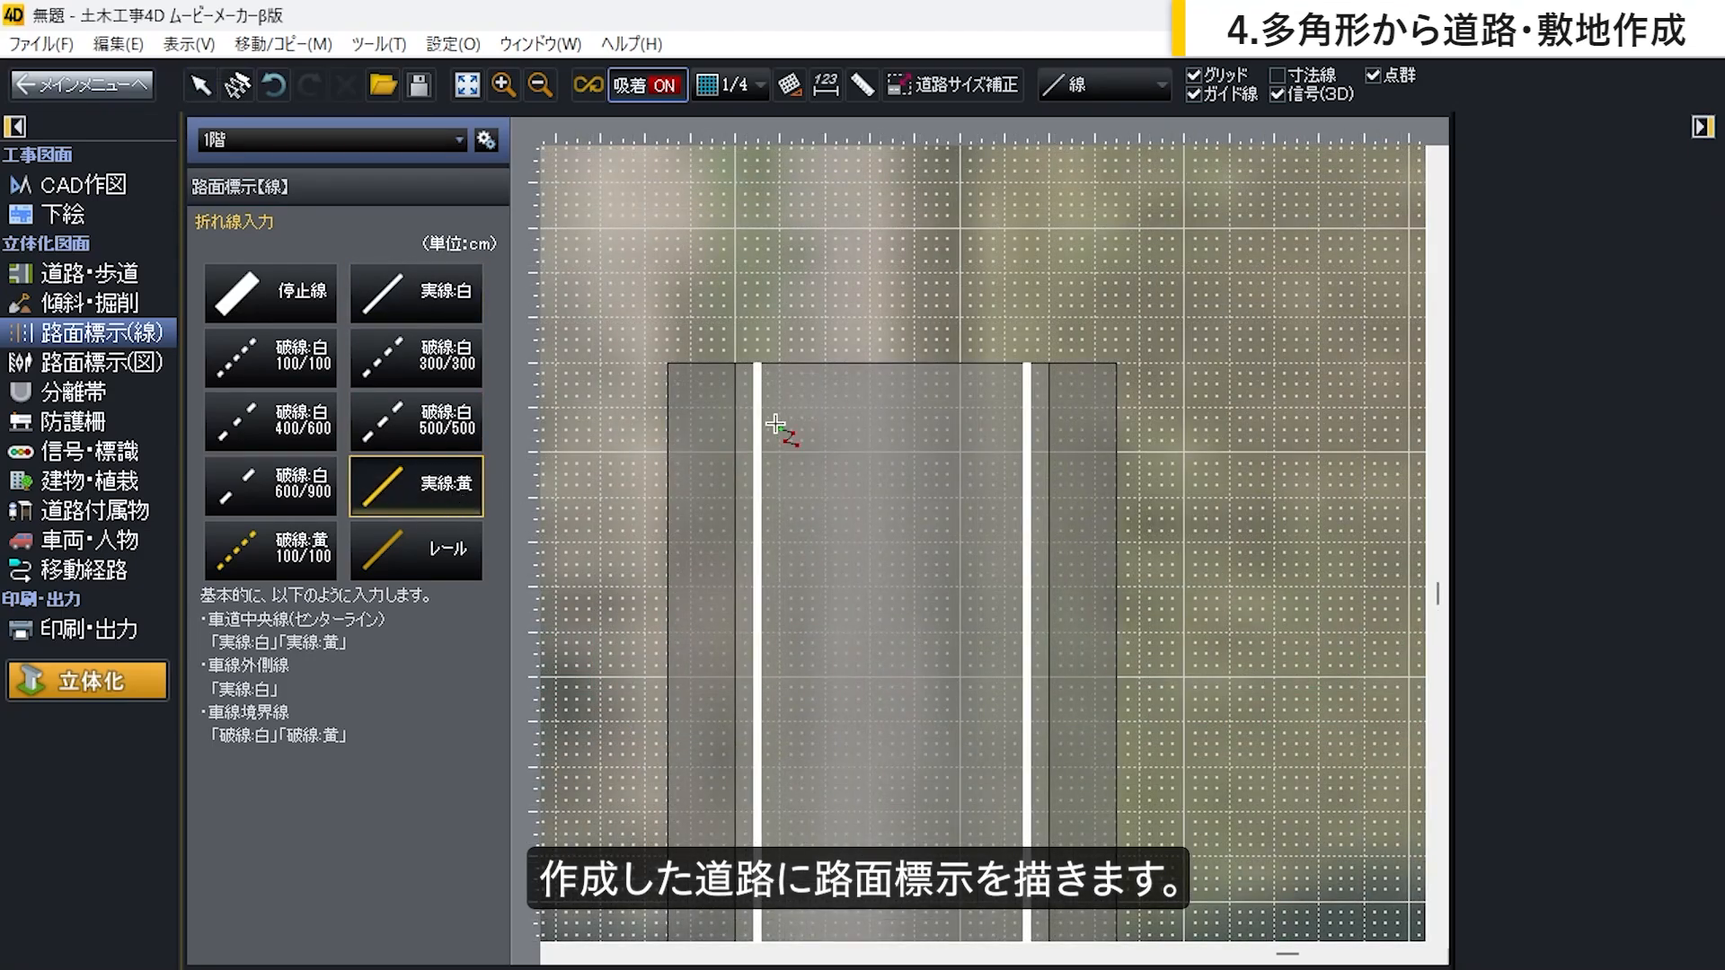
left_click(895, 365)
scroll(886, 450, "down", 2)
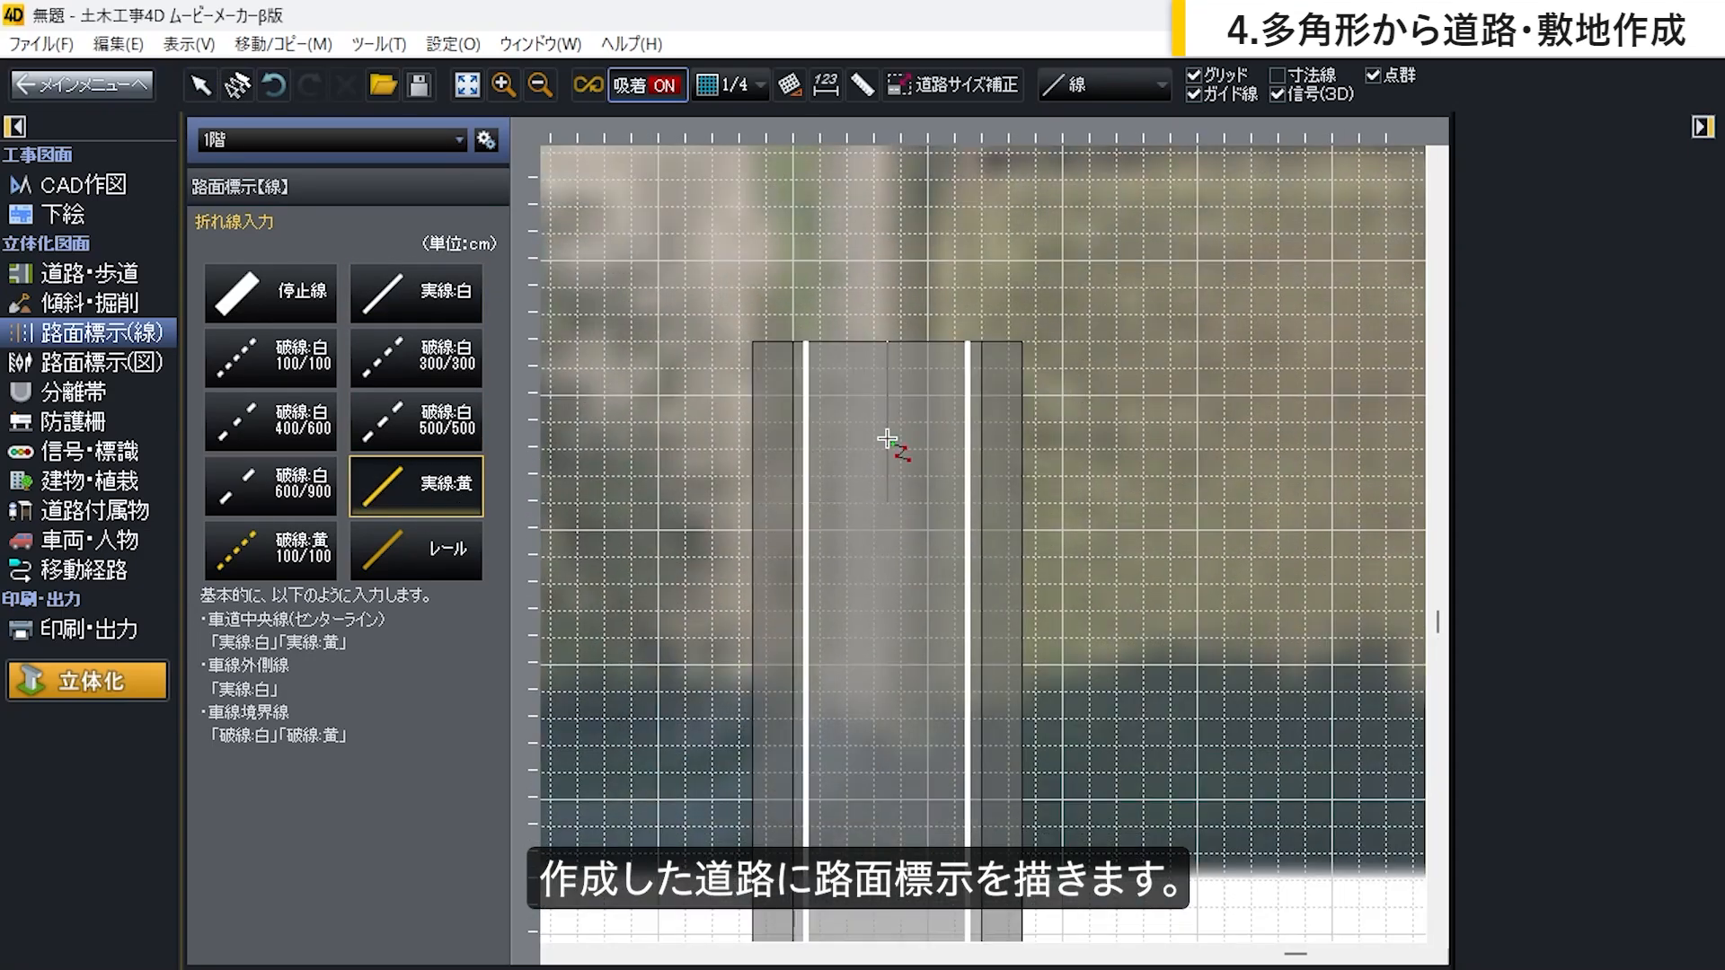
double_click(891, 822)
scroll(907, 395, "up", 2)
middle_click_drag(908, 366, 918, 539)
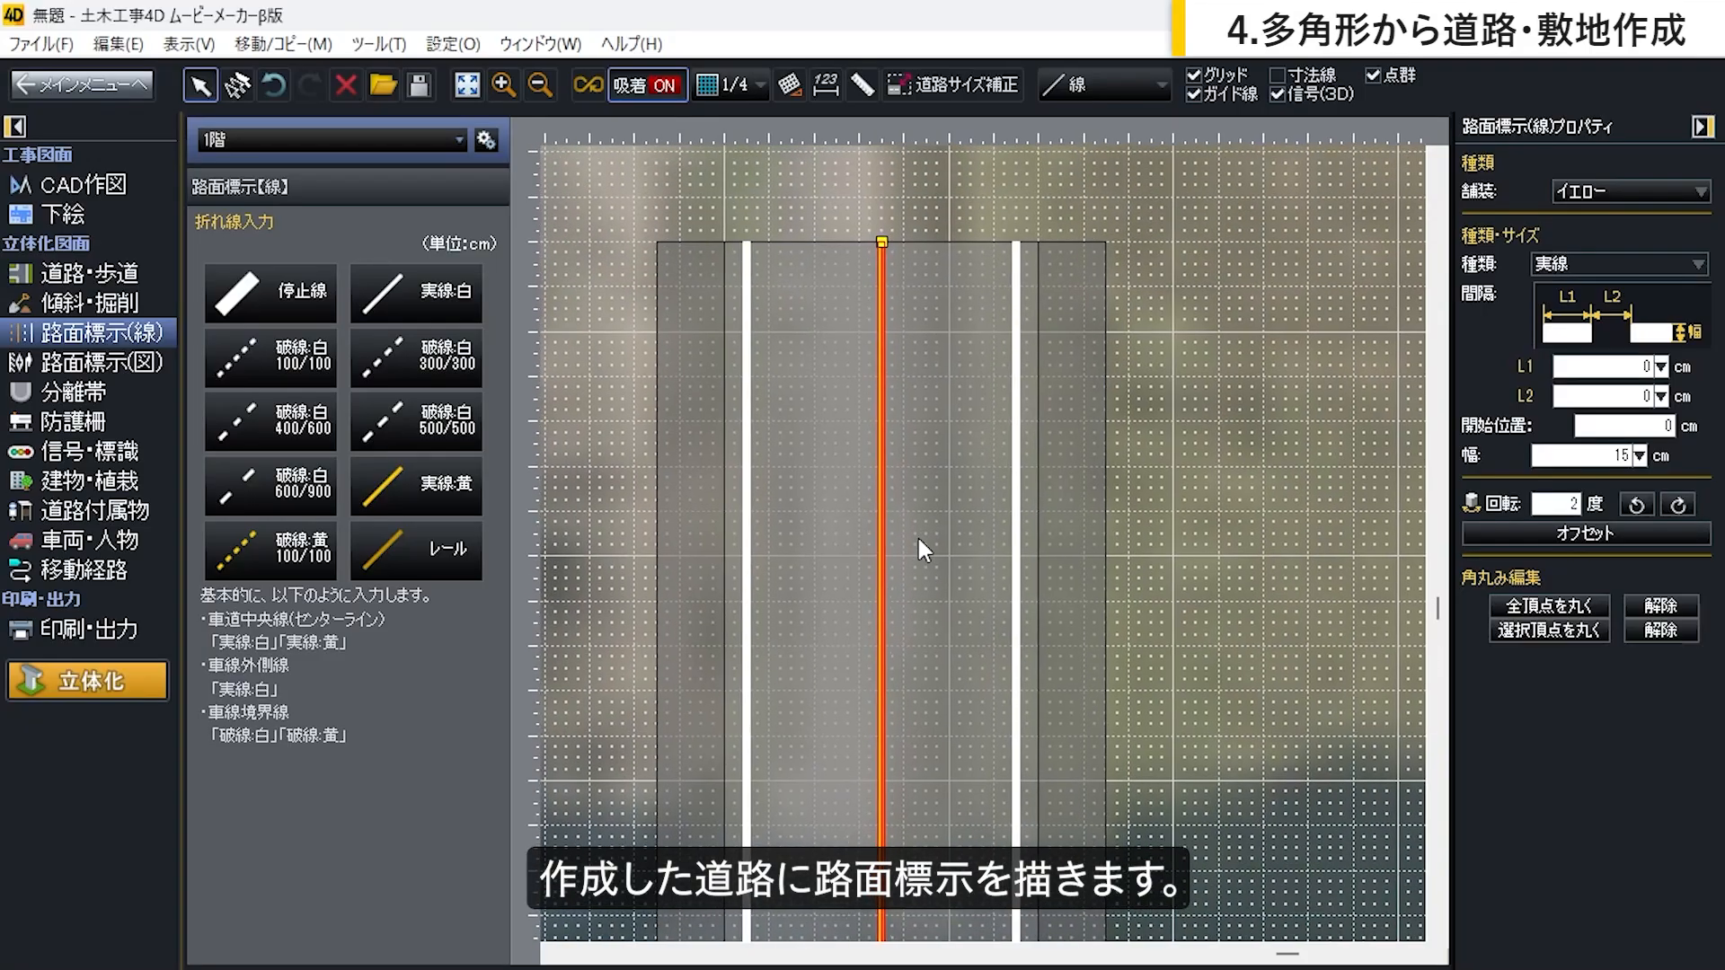
left_click(1184, 375)
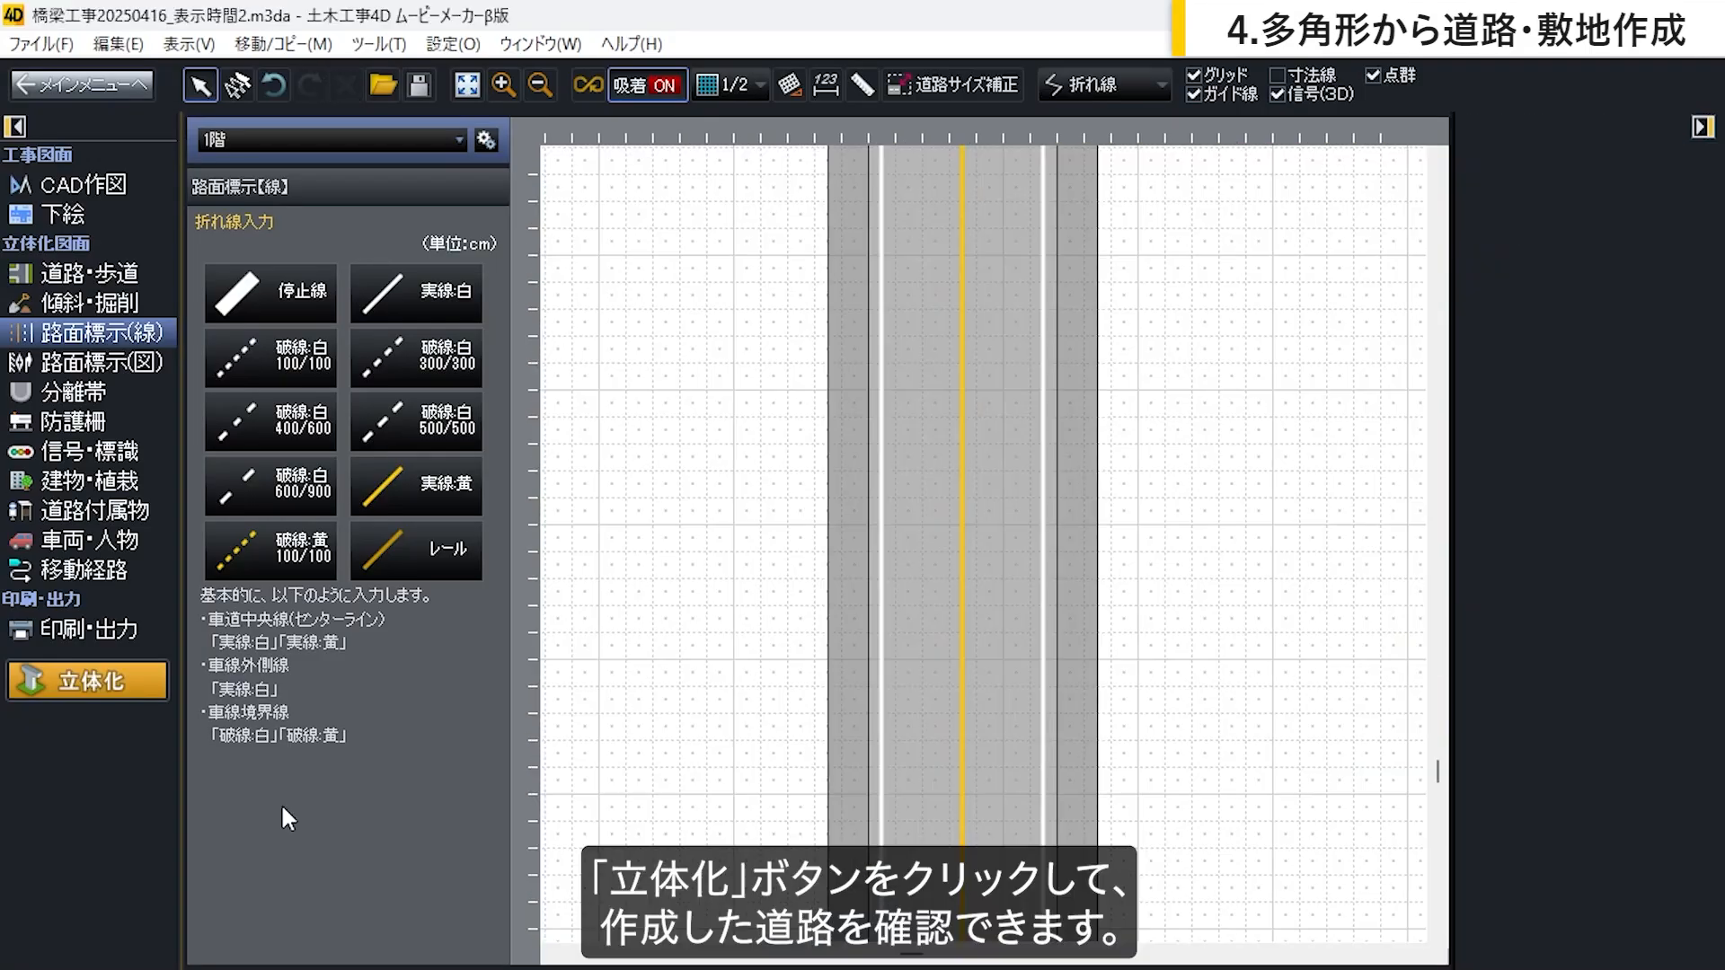
Step: Convert the plan to 3D and check the finished road from different angles
left_click(147, 691)
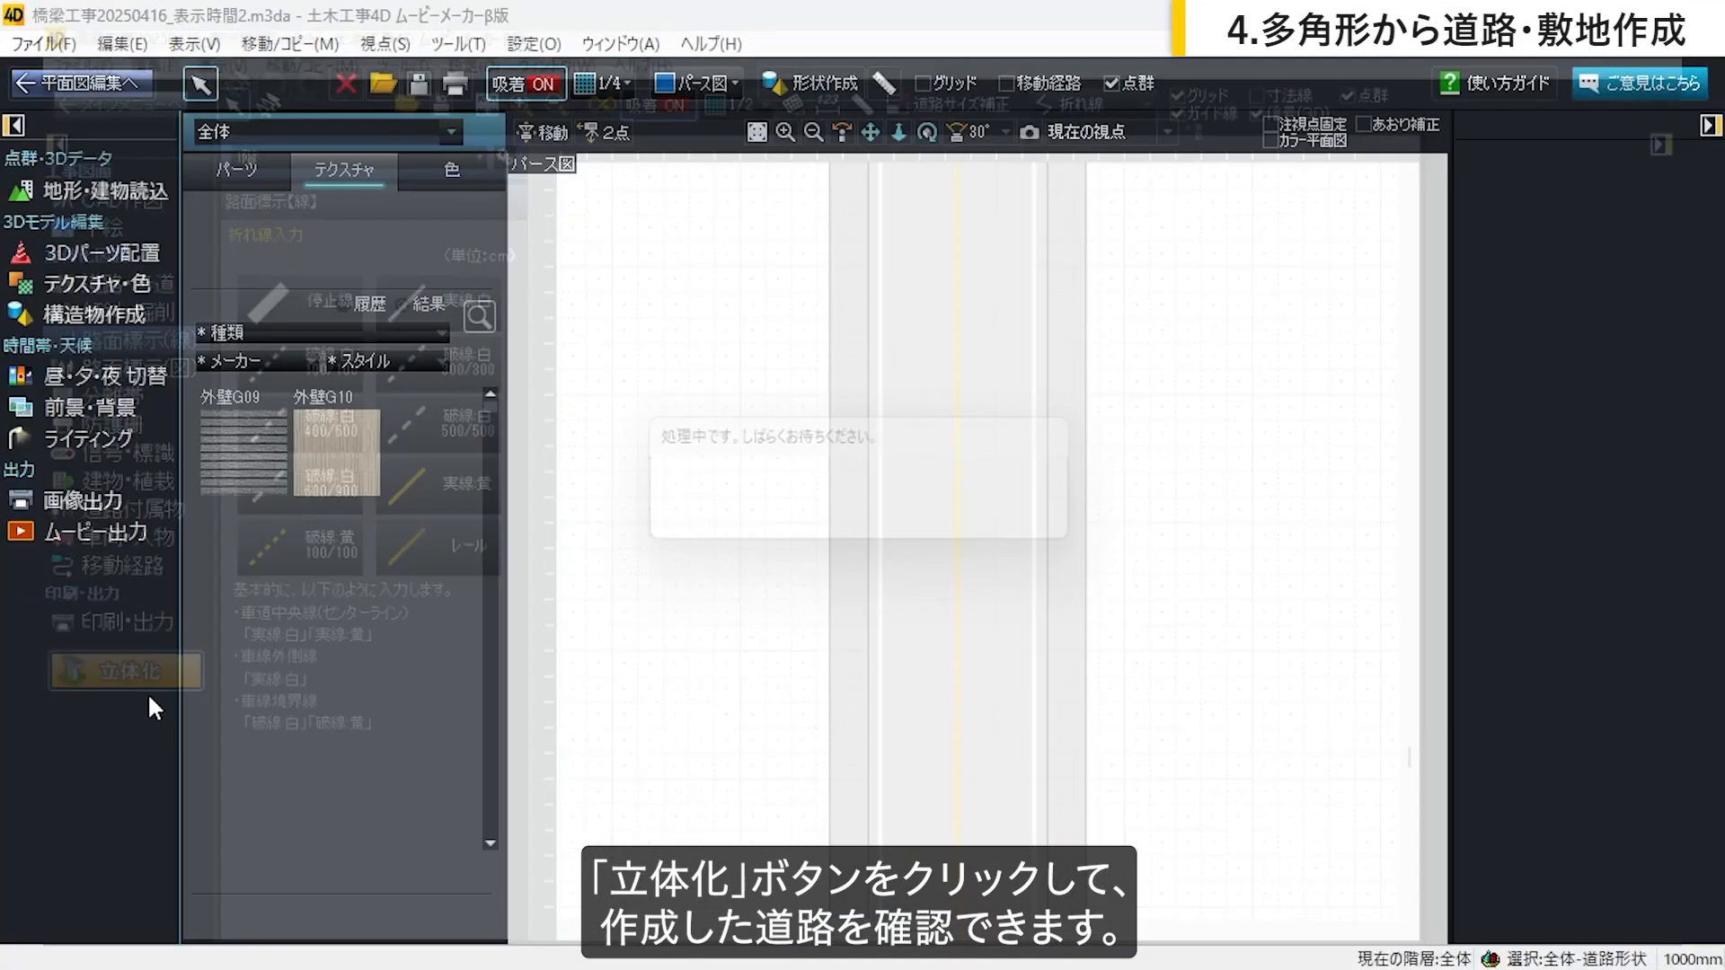
right_click_drag(1194, 642, 1076, 645)
middle_click_drag(759, 537, 1143, 558)
right_click_drag(1142, 558, 1131, 604)
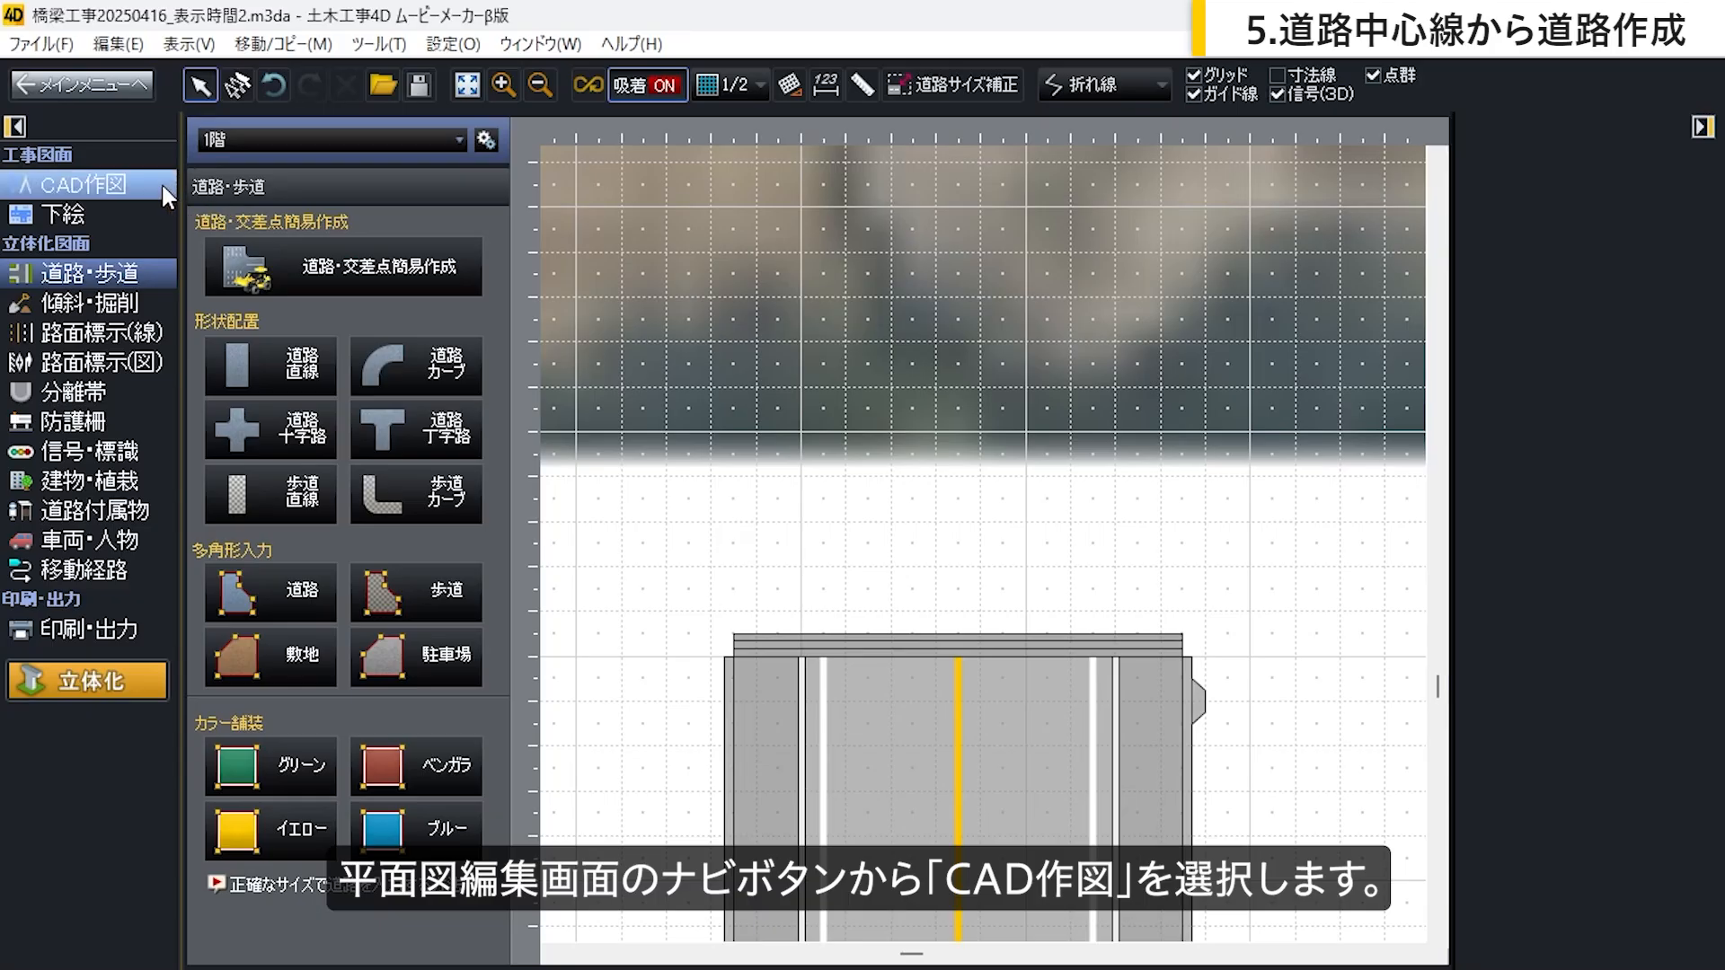
Step: Draw a polyline about 196 m long as the road centre line, from the middle of the existing road's end up across the fields
left_click(163, 187)
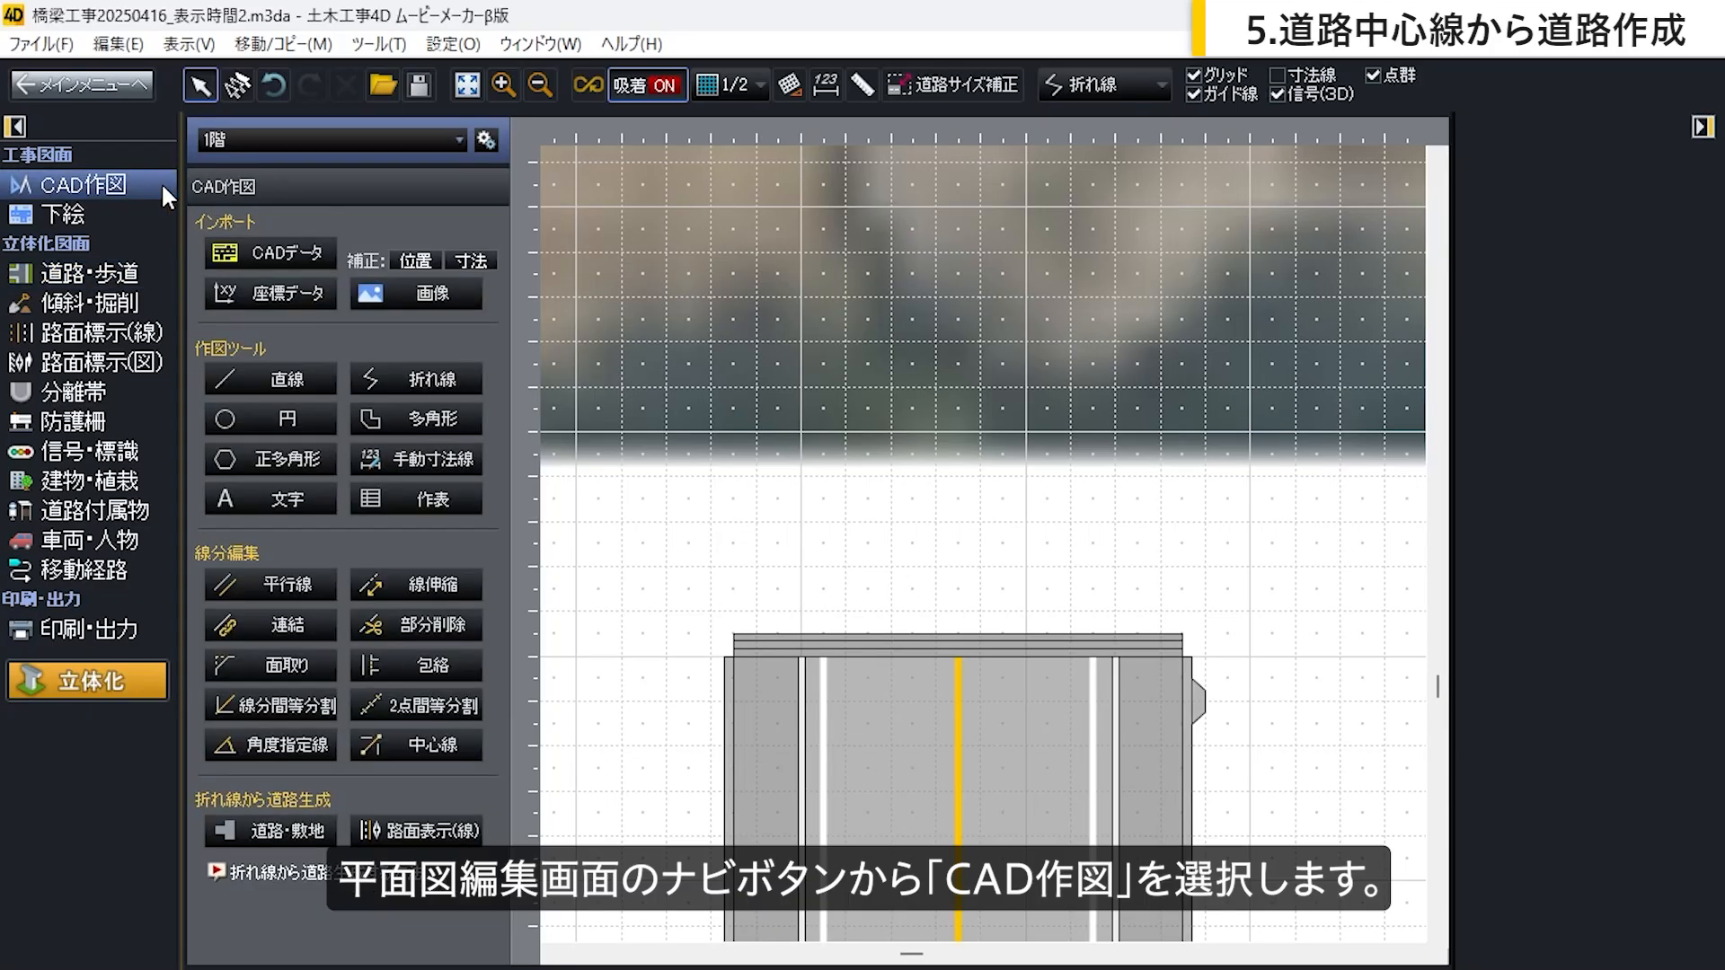
left_click(396, 391)
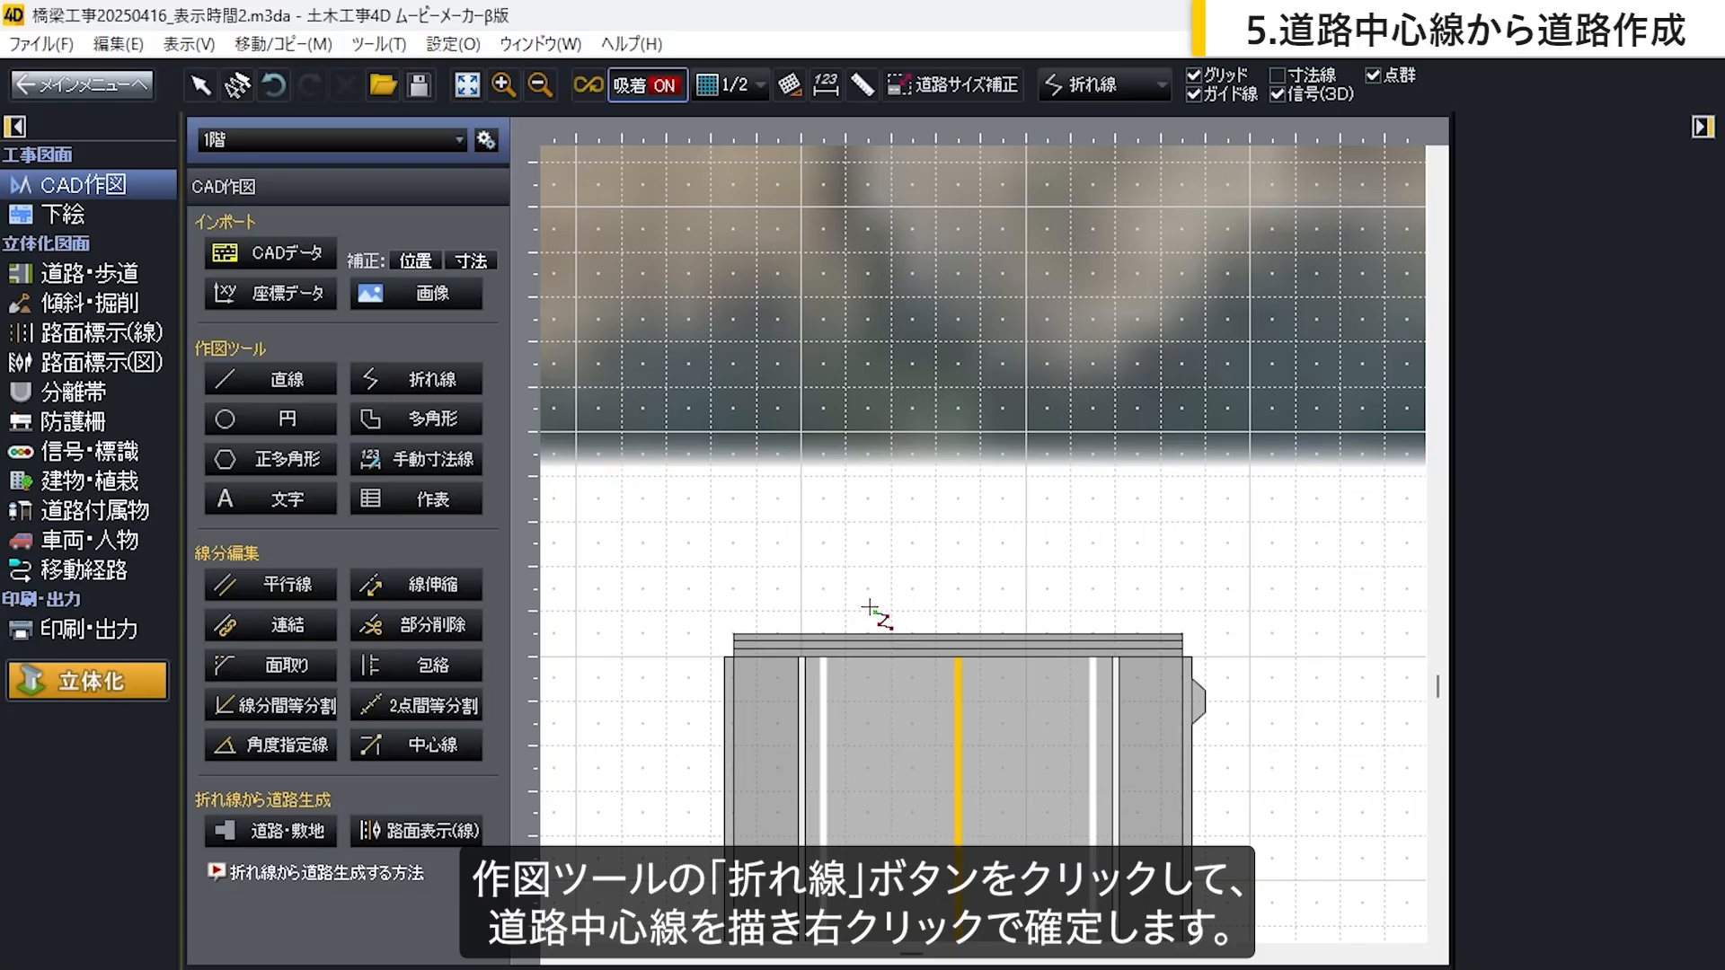
left_click(959, 636)
scroll(977, 521, "down", 2)
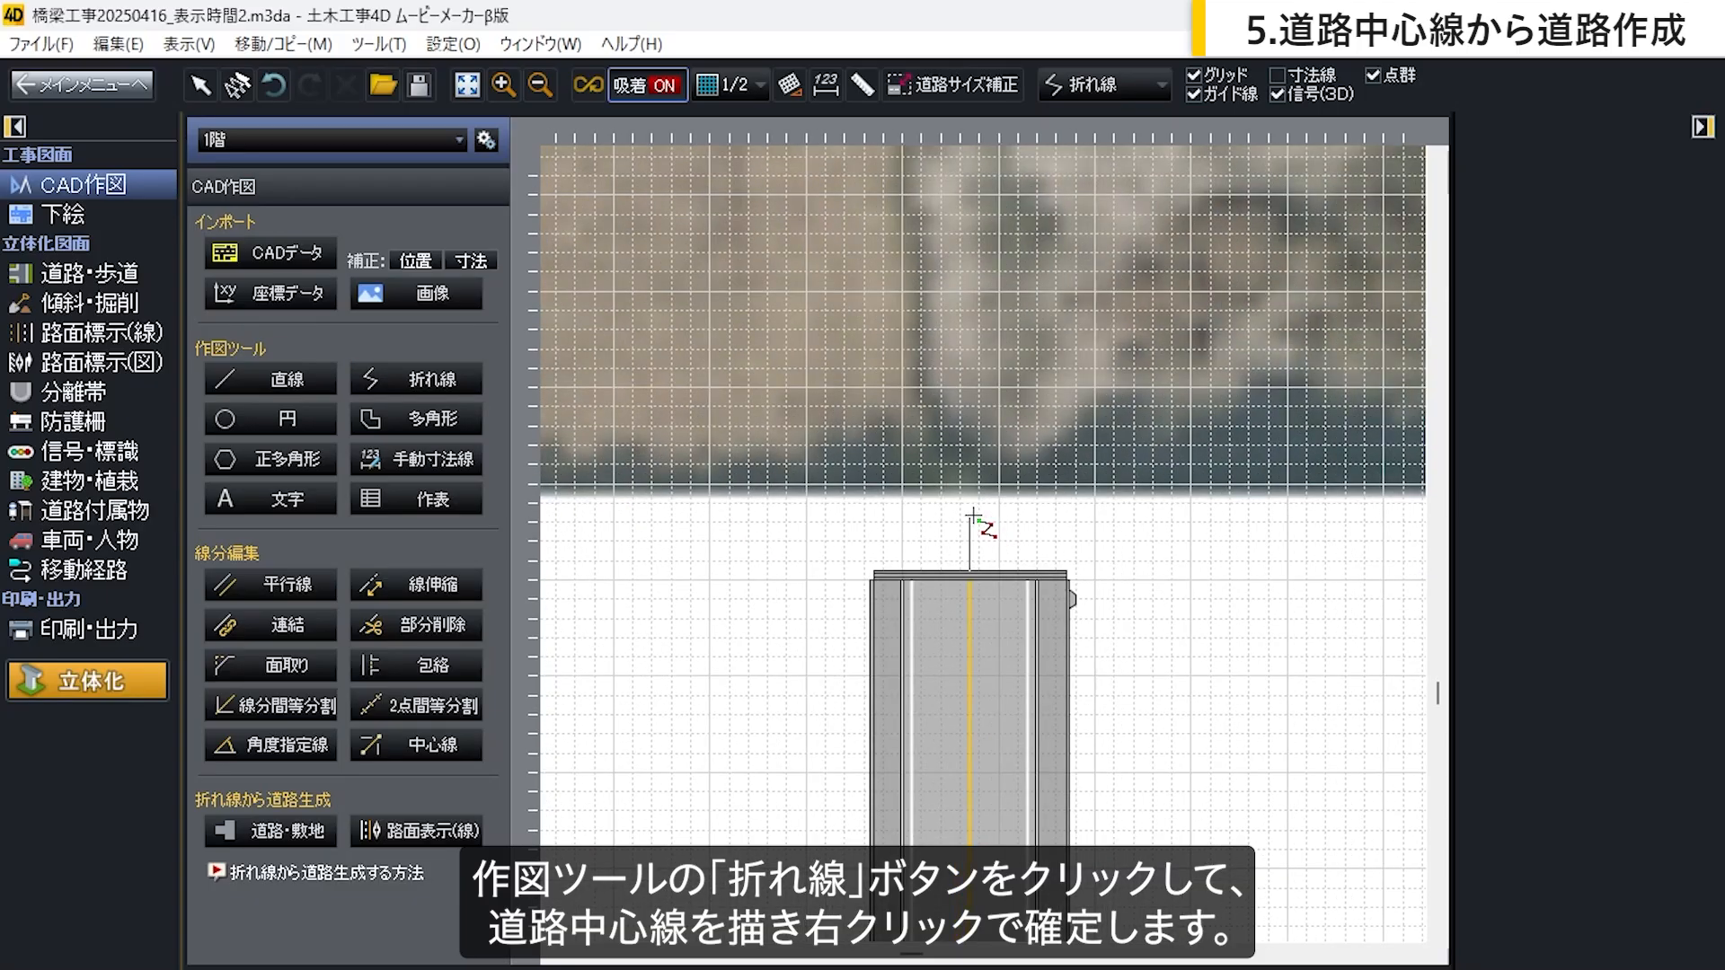
scroll(973, 516, "down", 1)
middle_click_drag(944, 370, 950, 718)
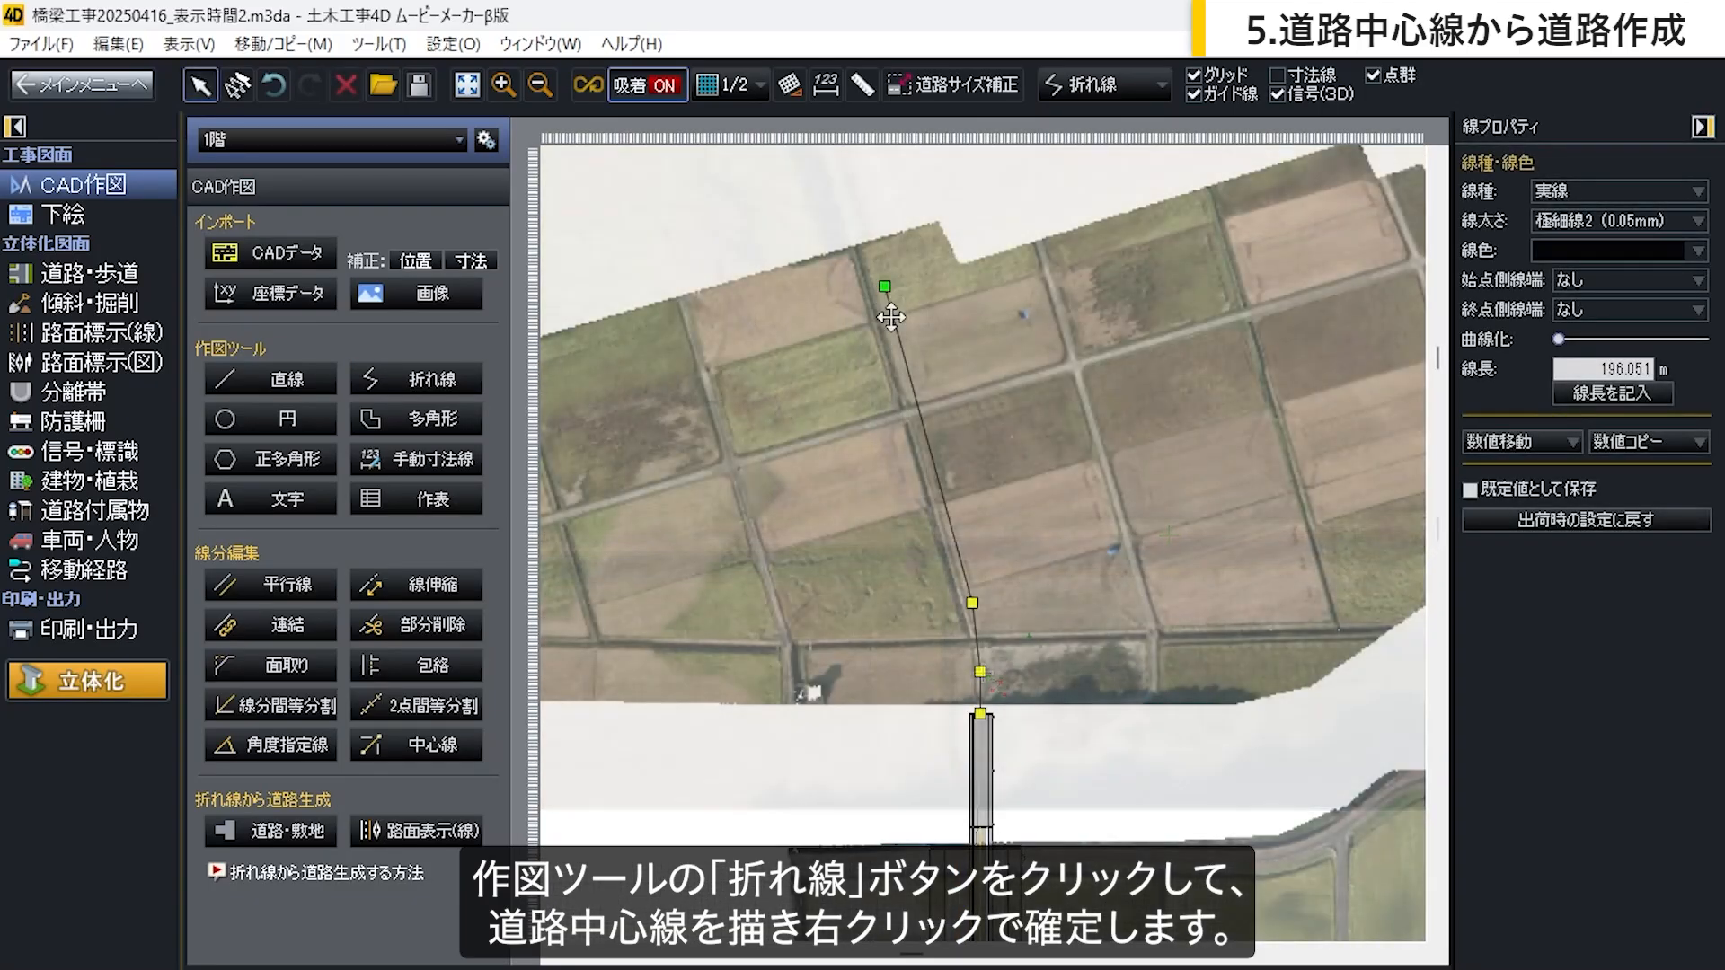
scroll(891, 317, "up", 2)
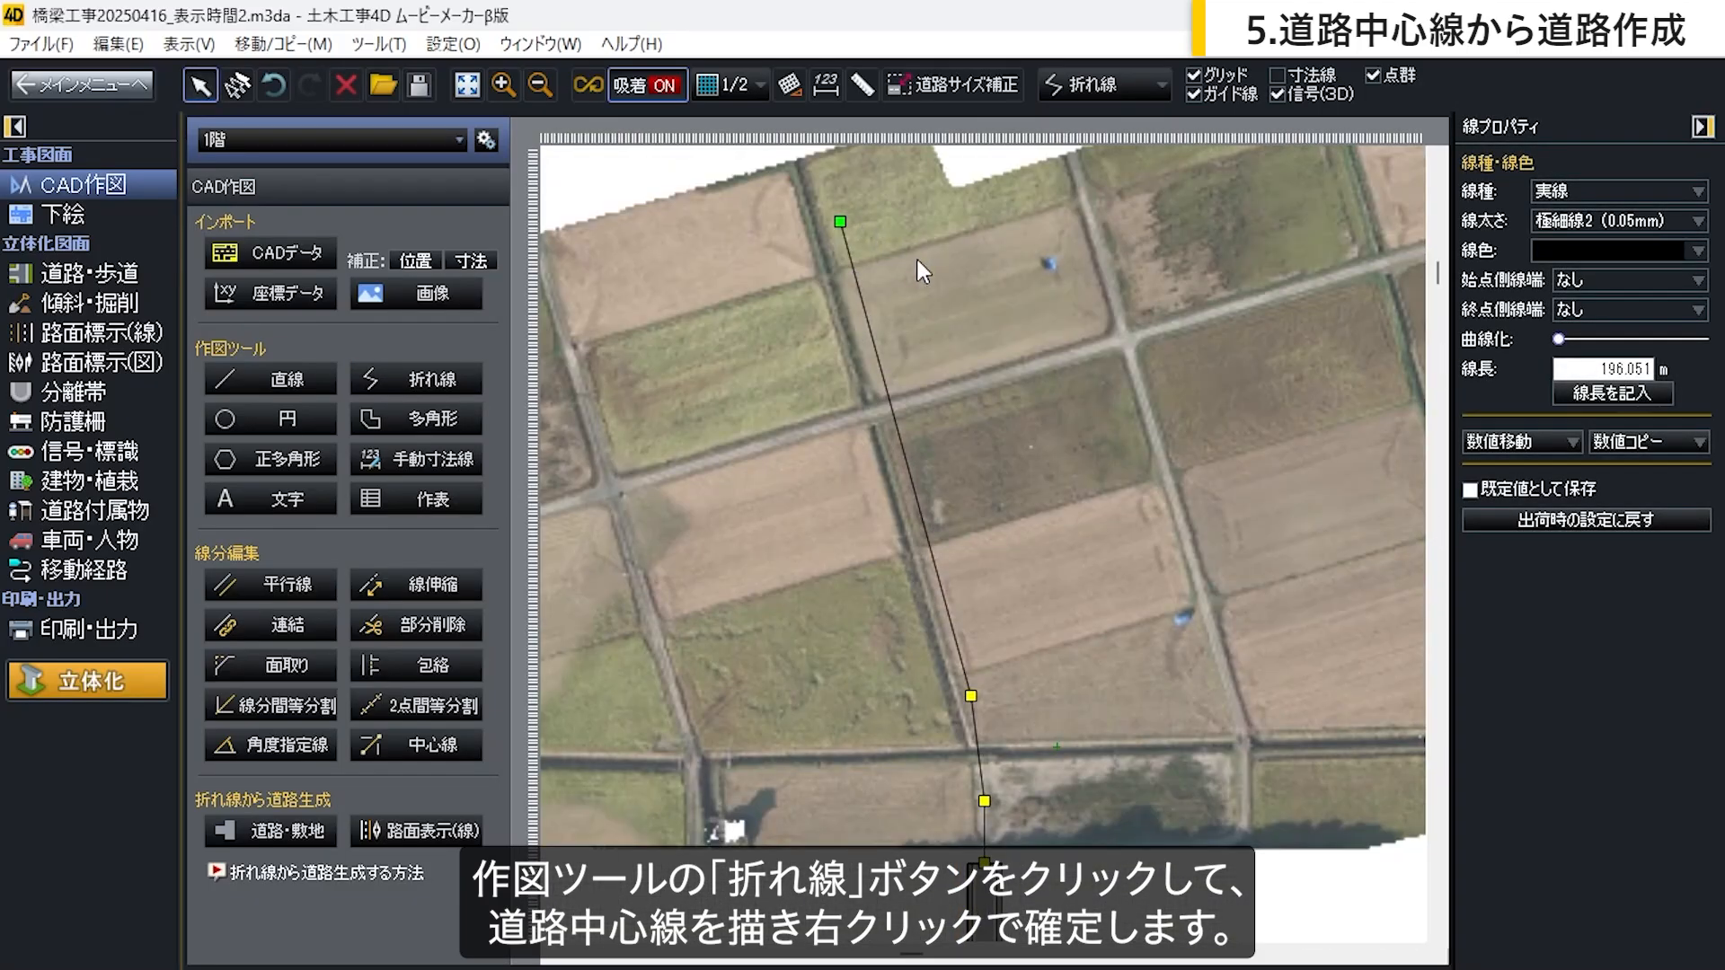
left_click(917, 260)
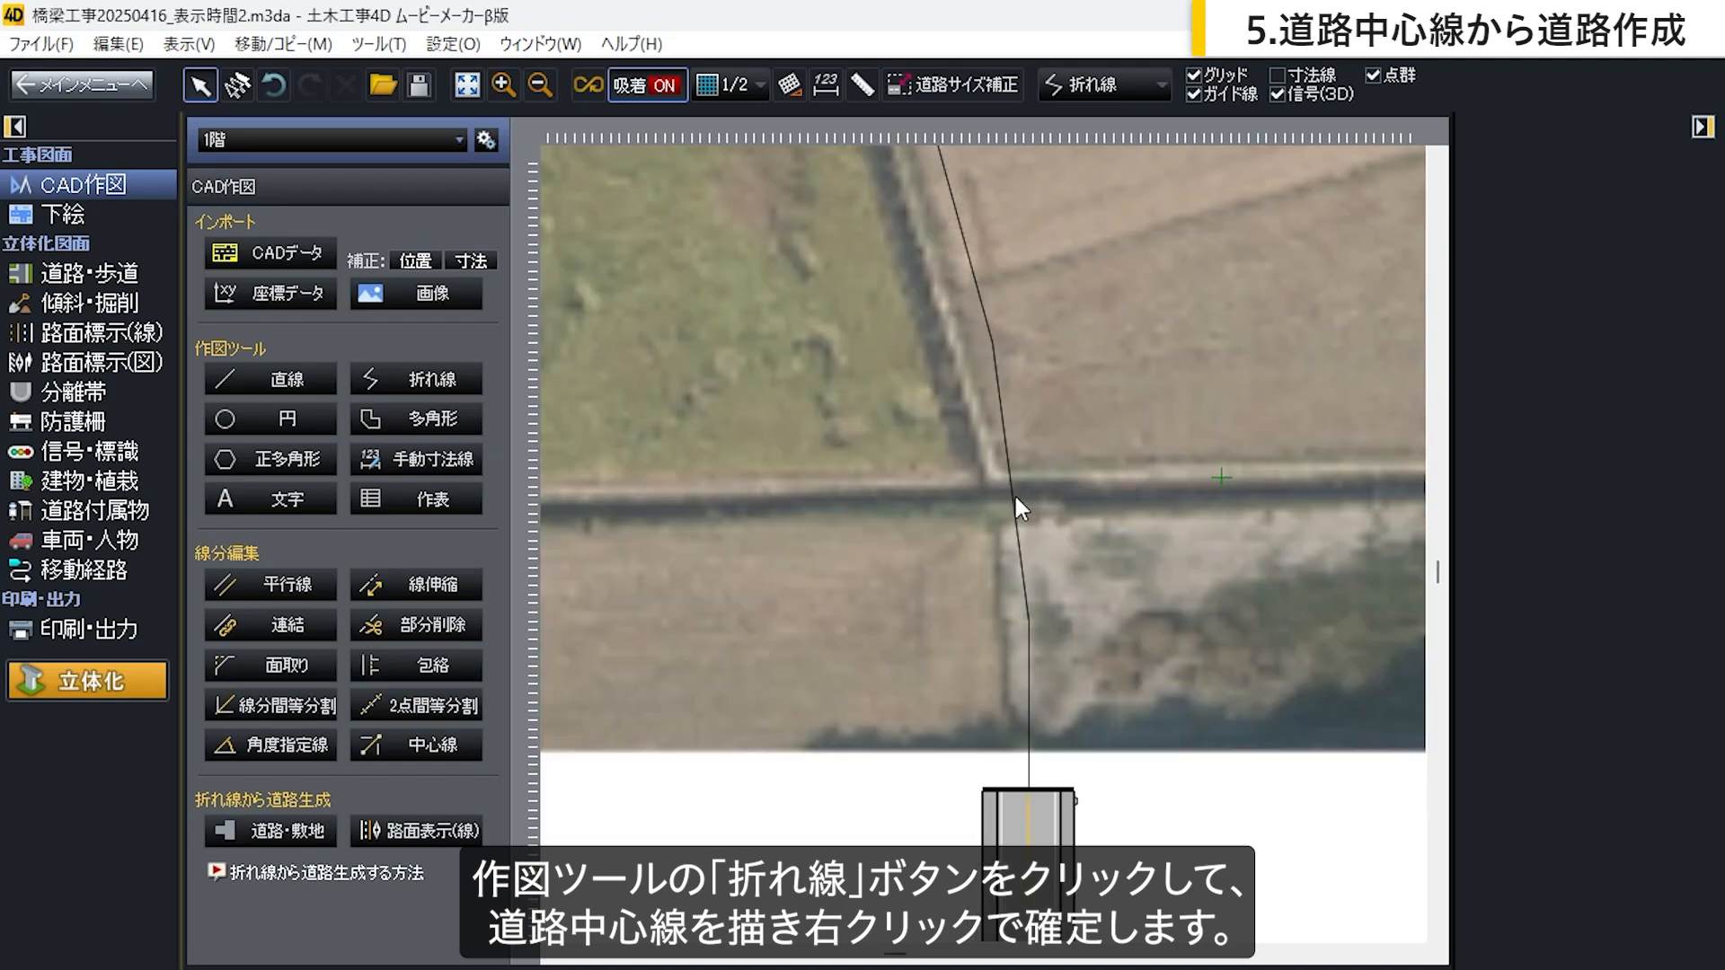
Step: Transform the centre polyline's bend near the field track crossing into a road-shaped transition curve with radius 78 m and clothoid parameter 26
left_click(1013, 492)
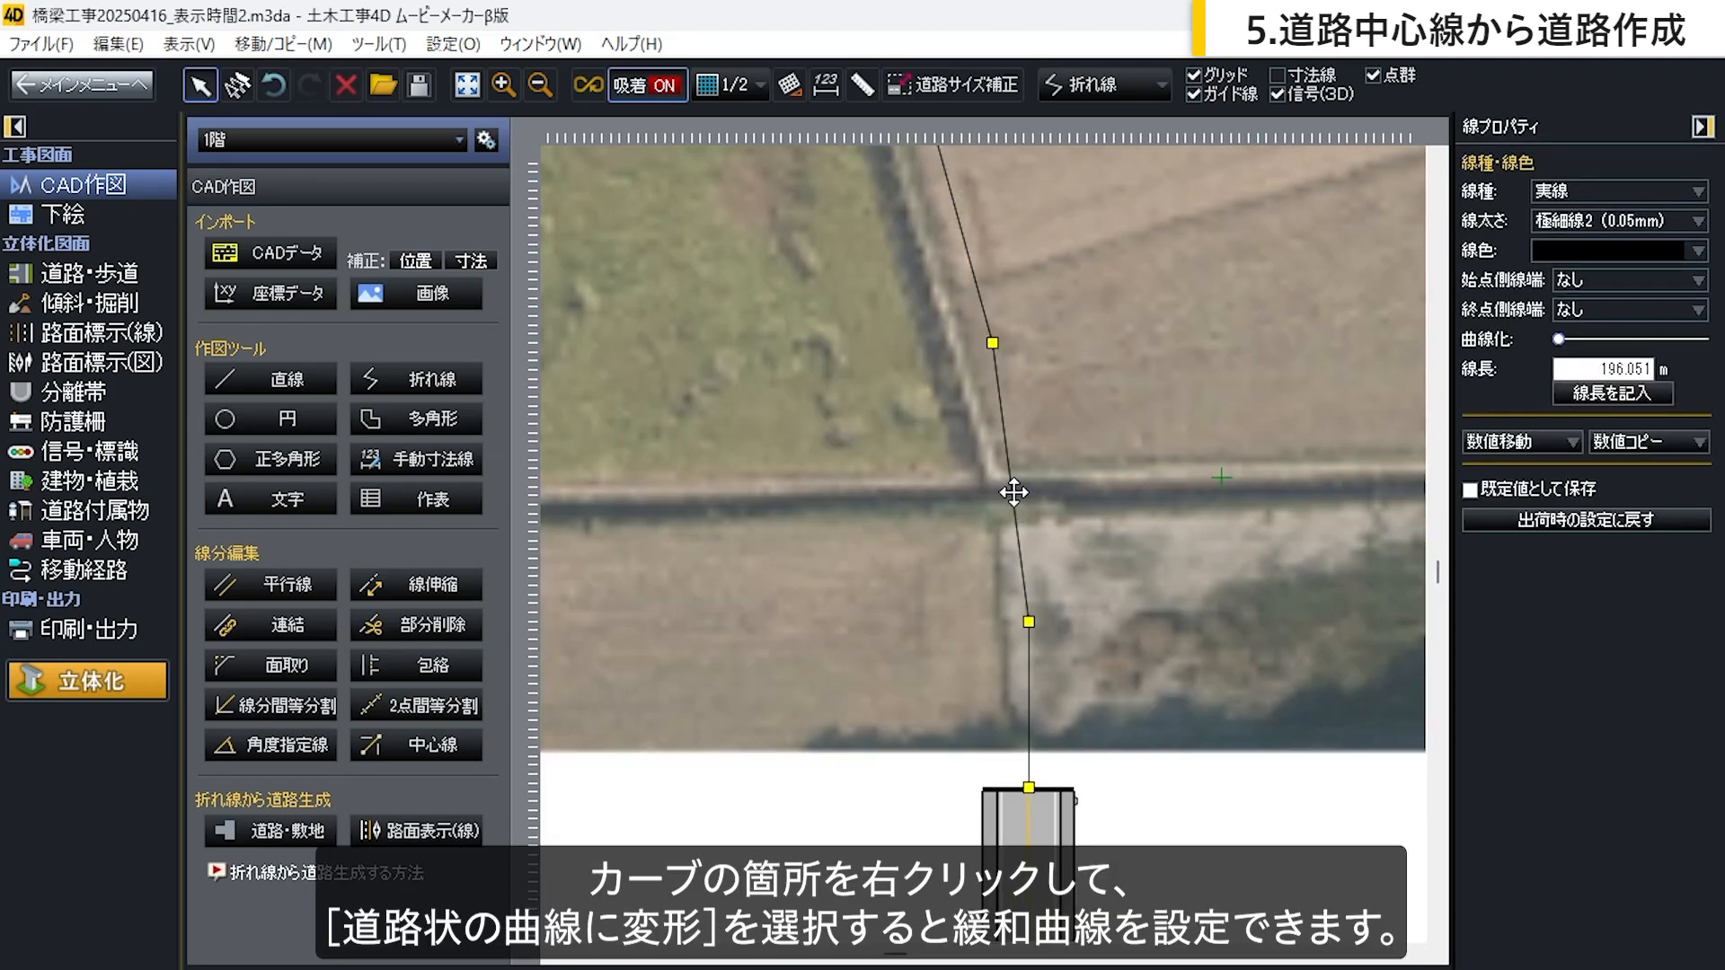
right_click(1013, 492)
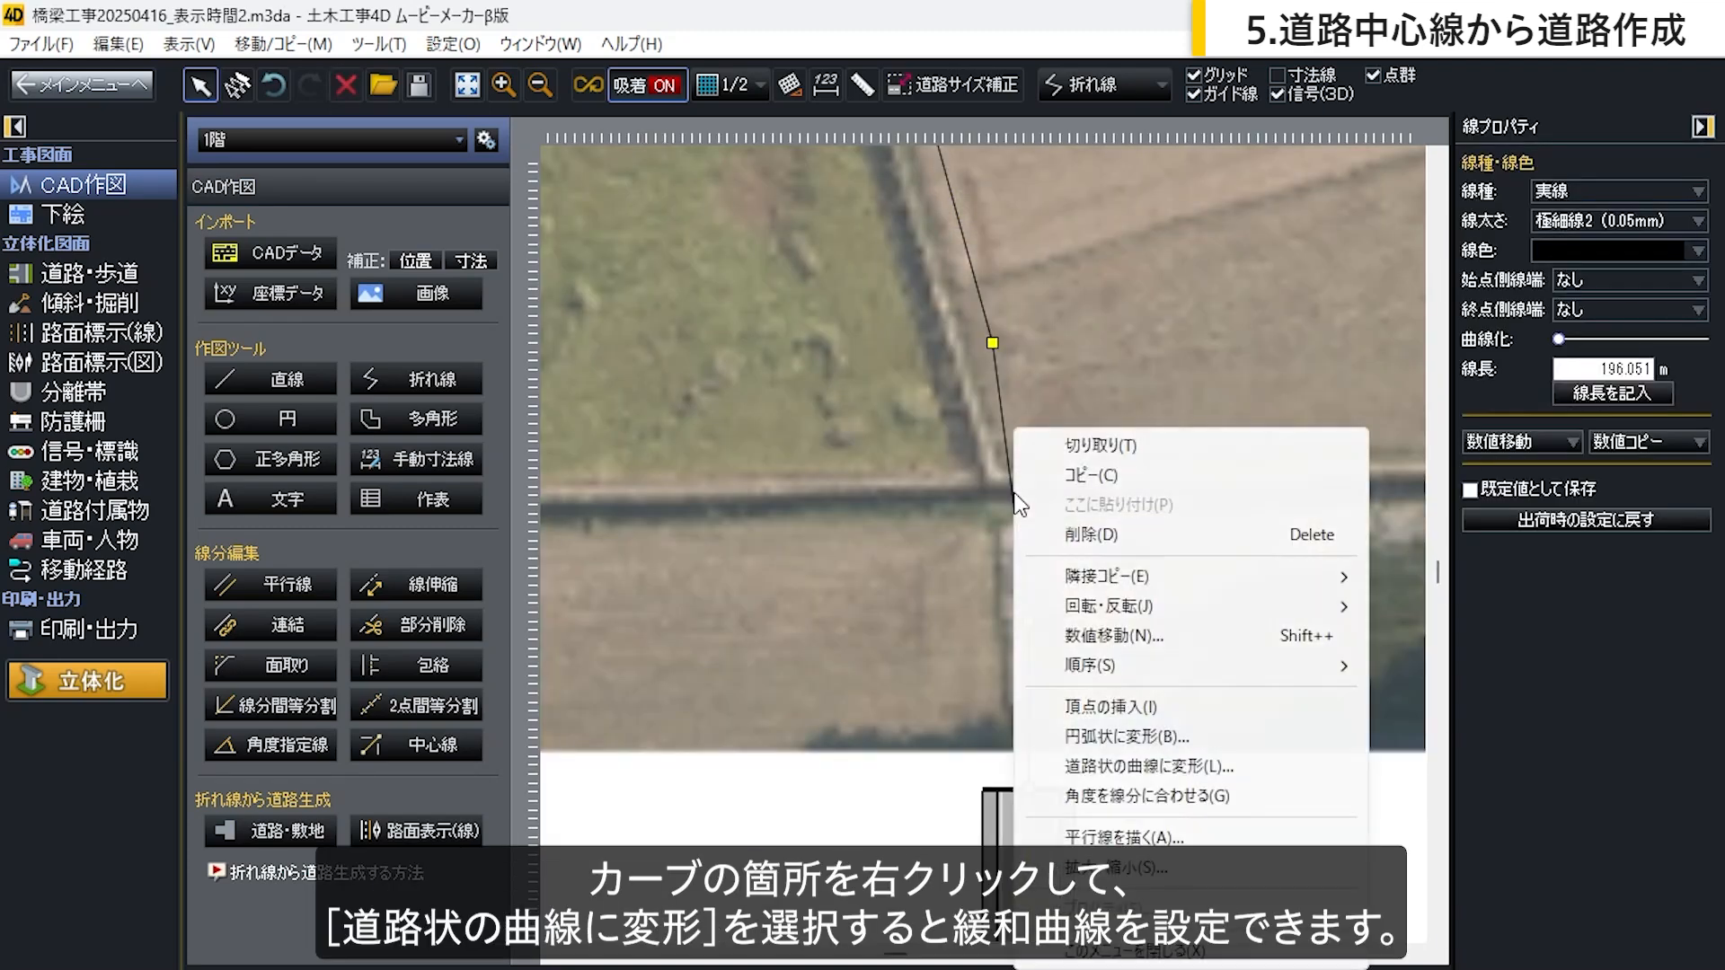
left_click(1162, 769)
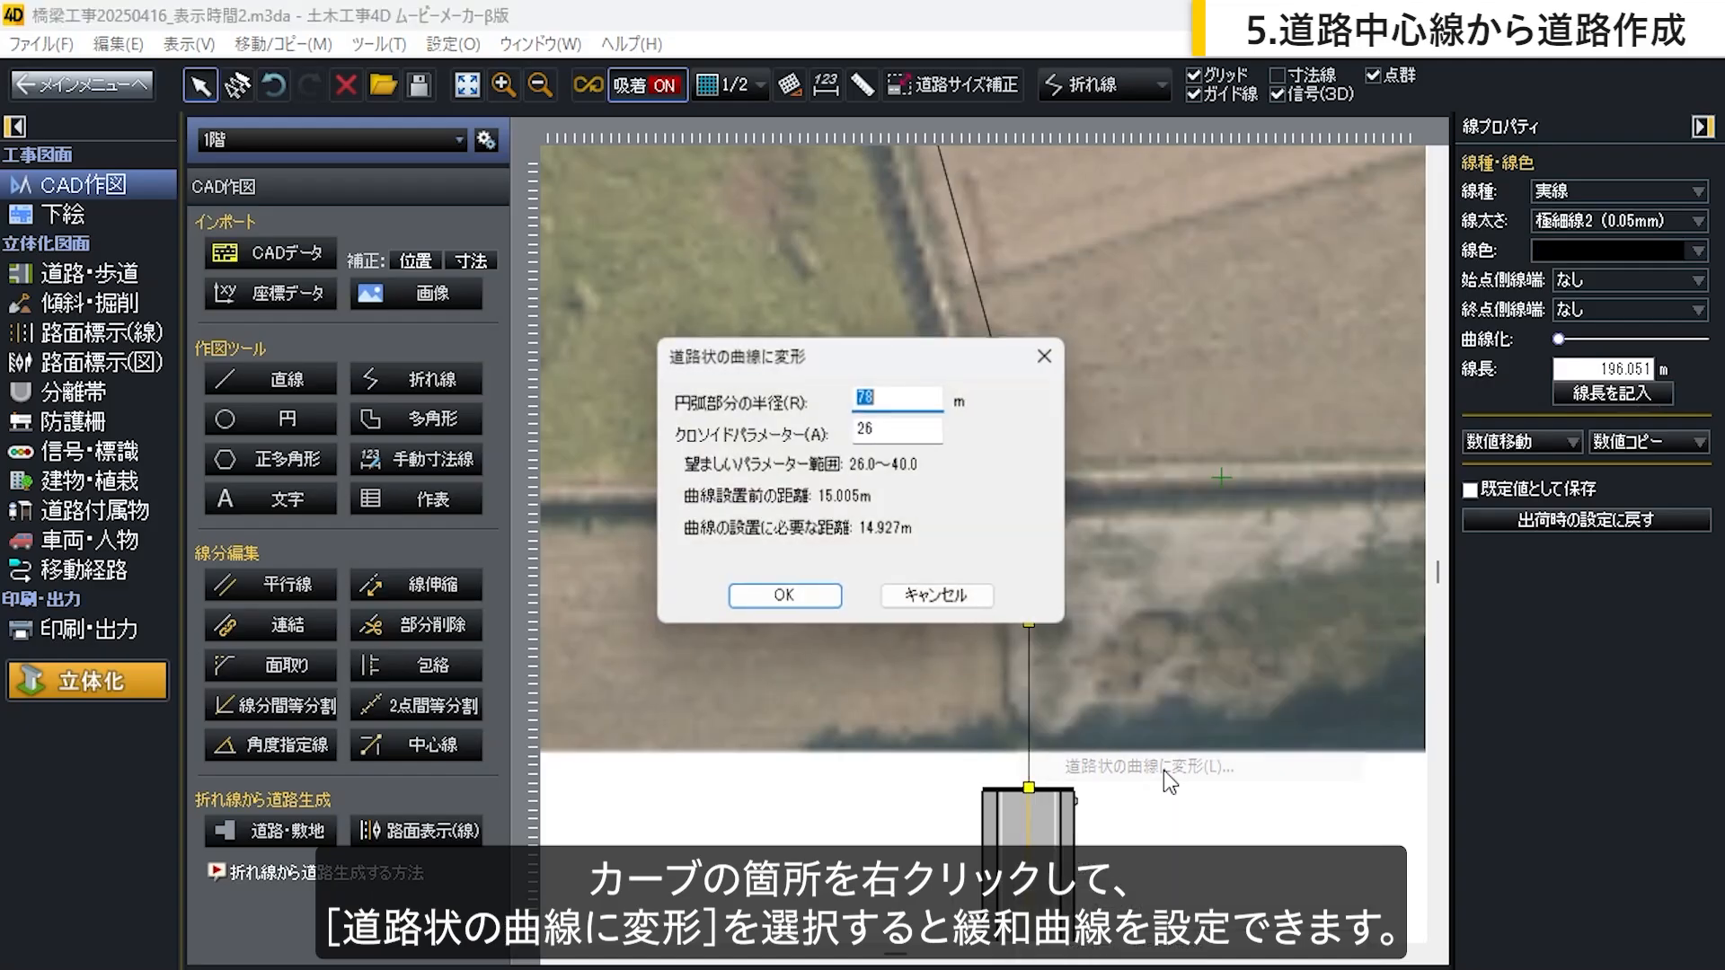
left_click_drag(850, 363, 713, 363)
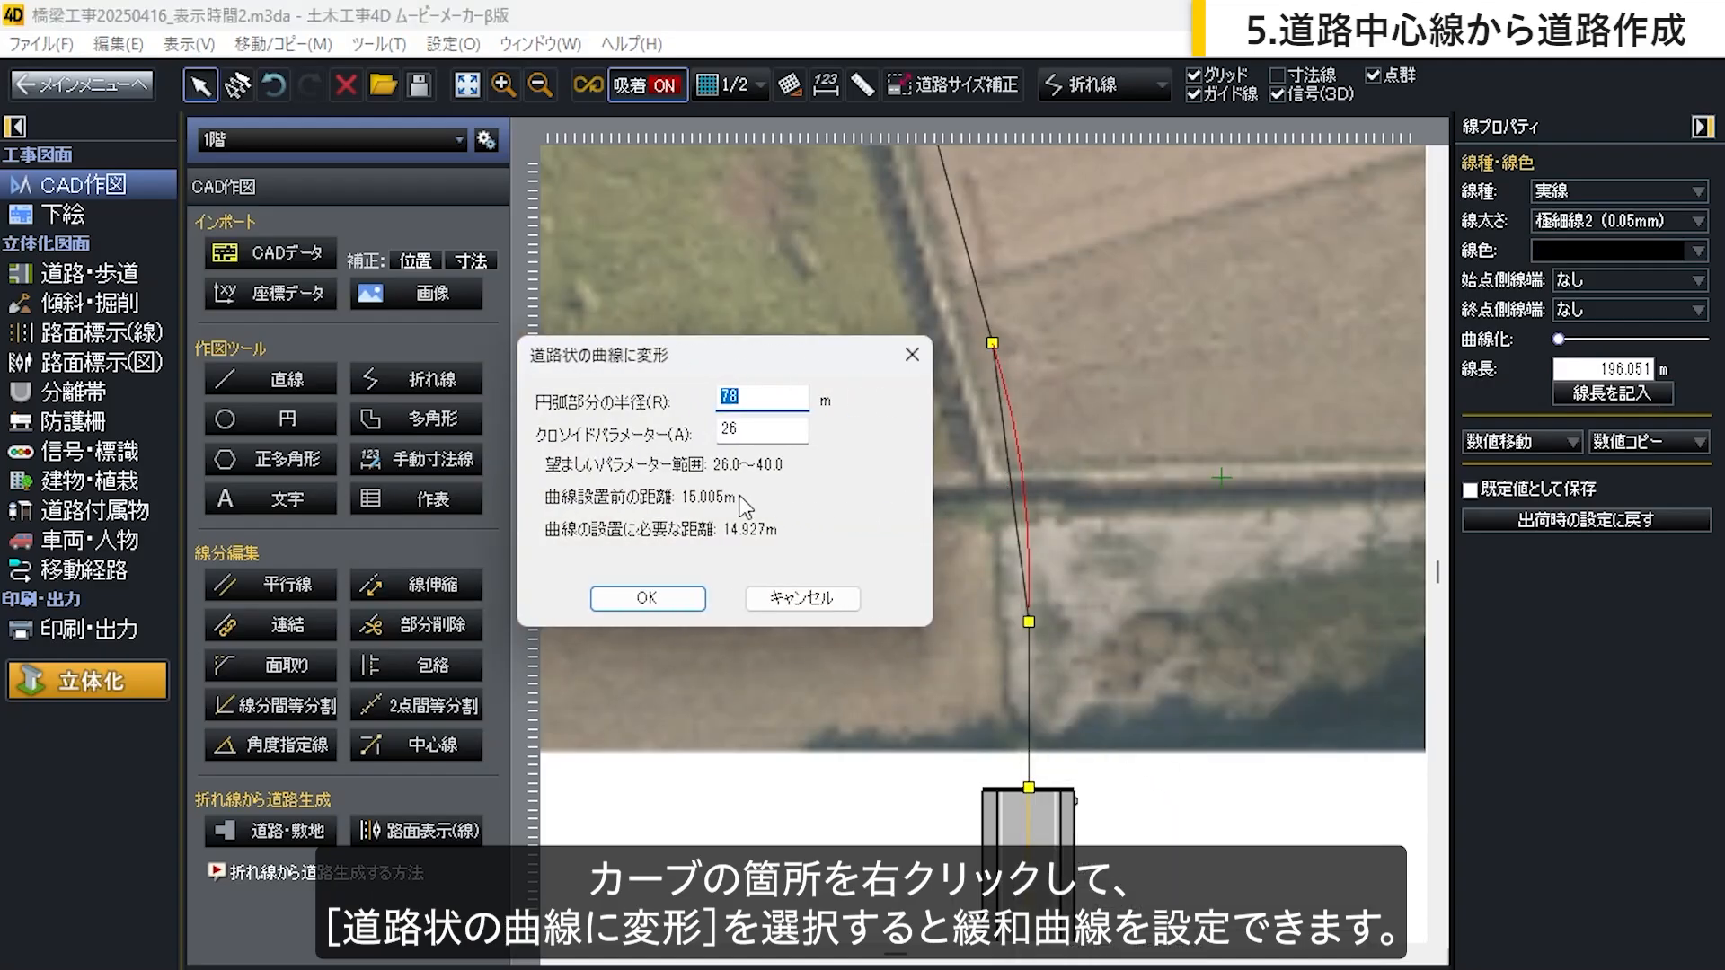
left_click(686, 597)
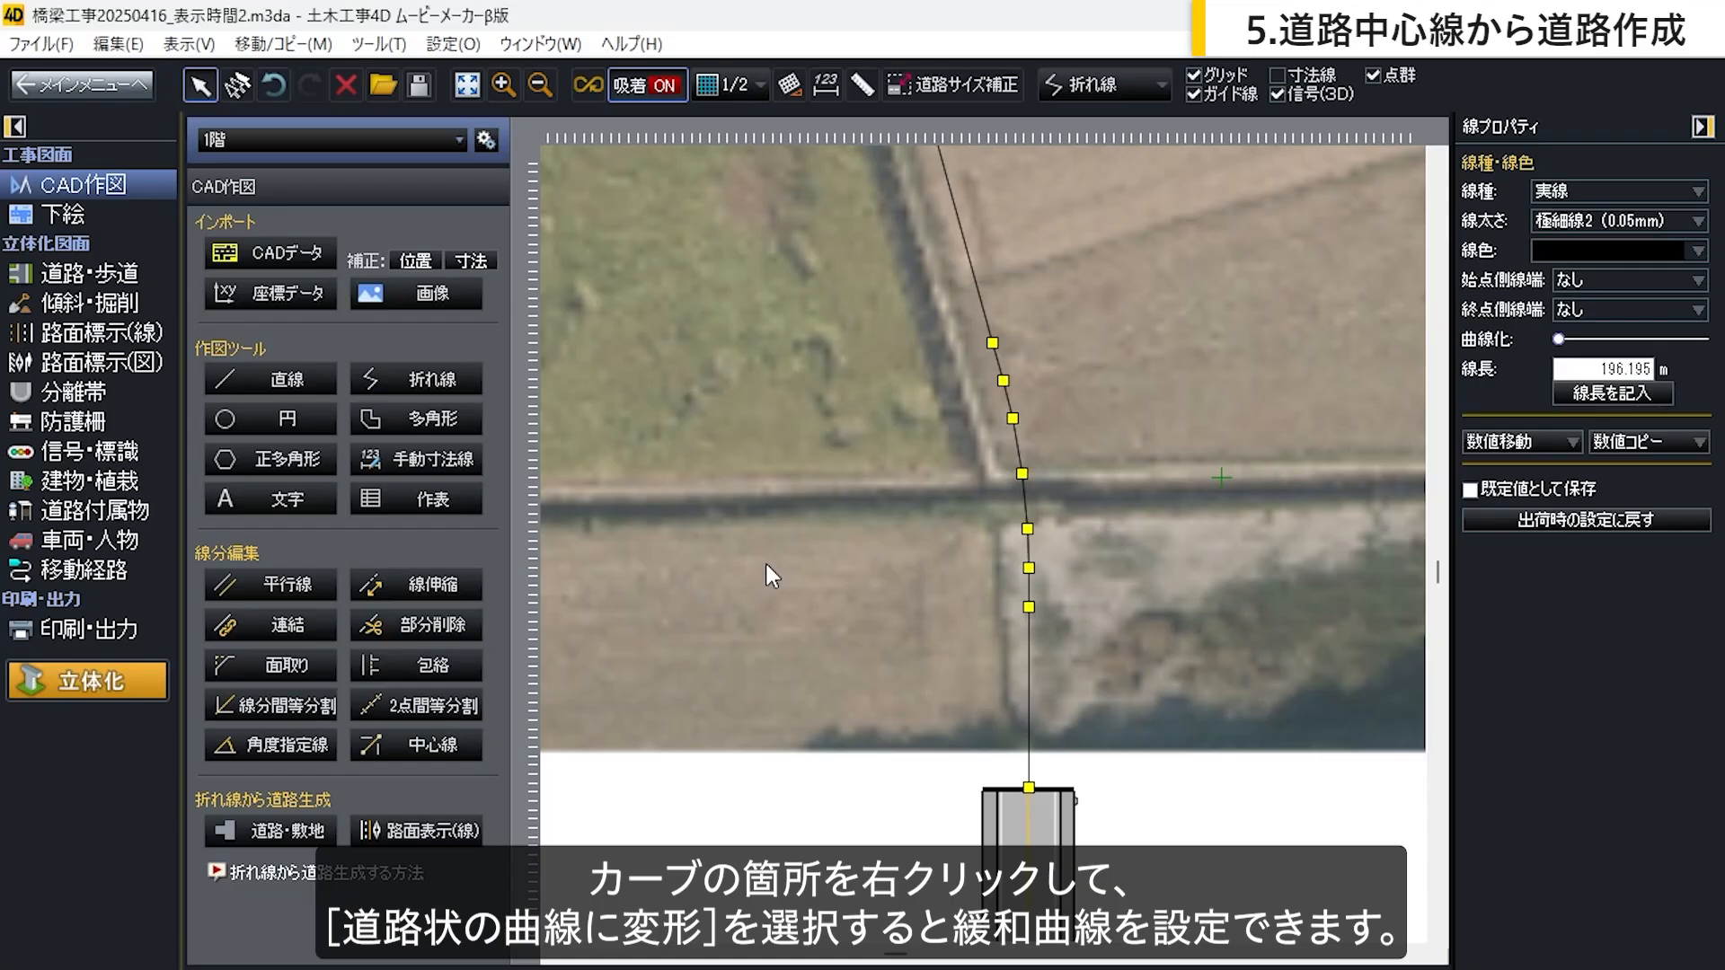
left_click(897, 471)
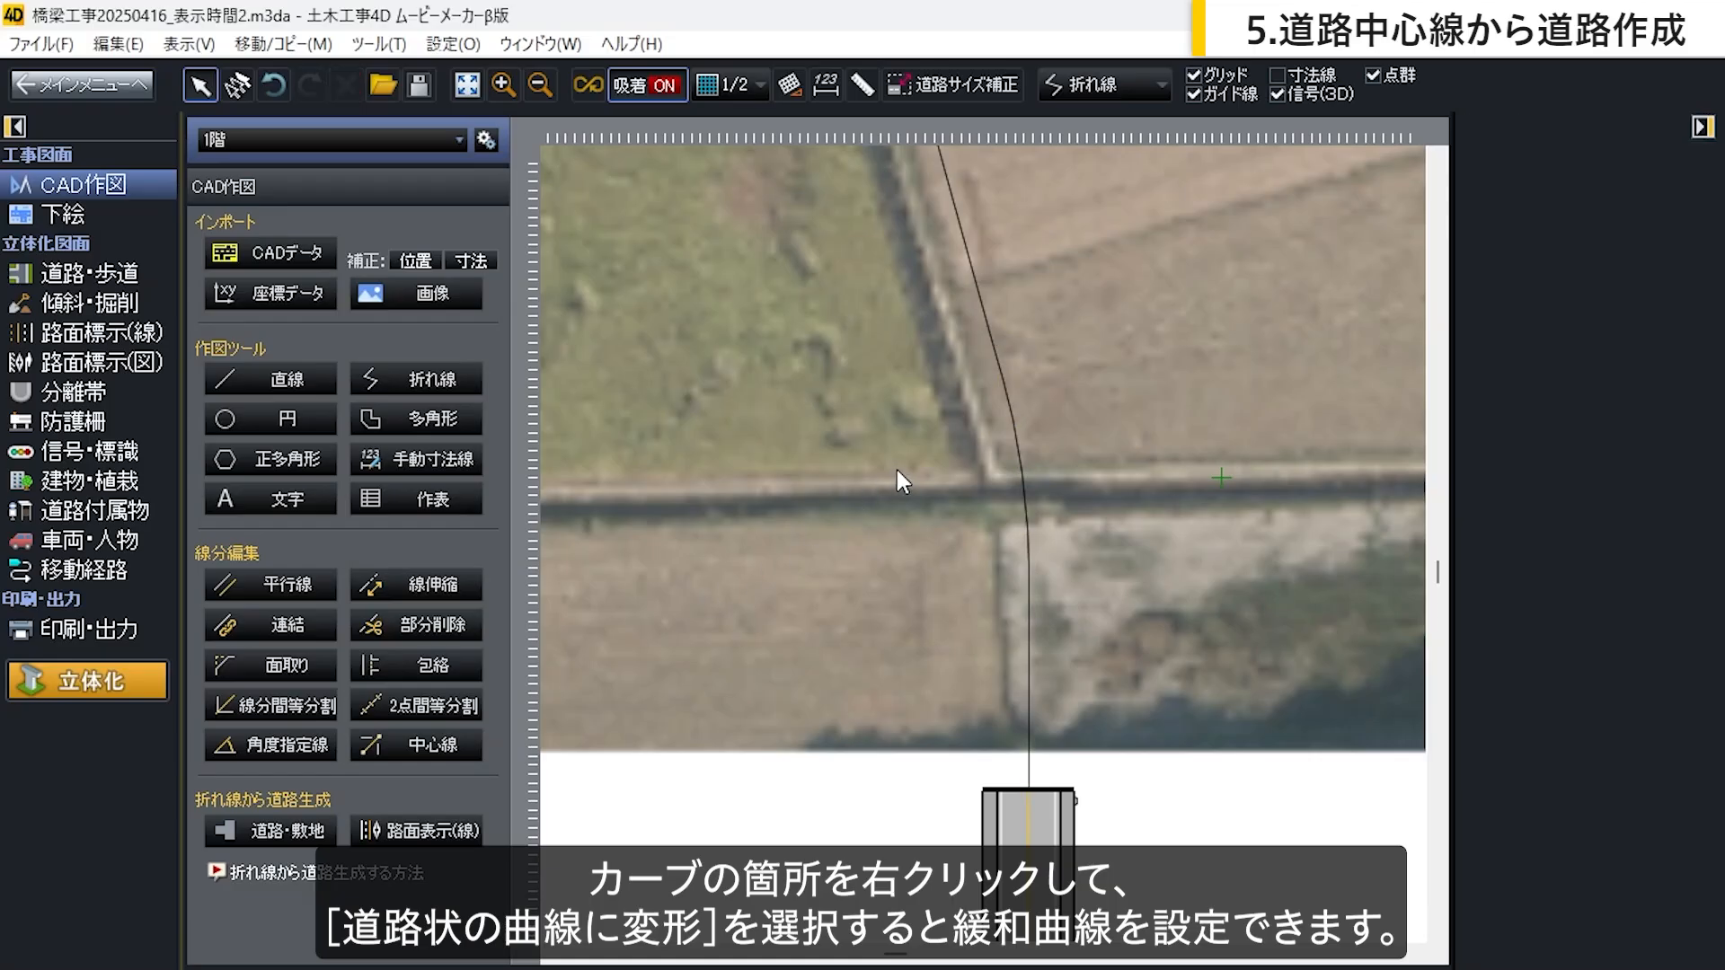
Step: Create a parallel line offset 3.5 m to the left of the curved centre polyline
left_click(1007, 404)
right_click(982, 308)
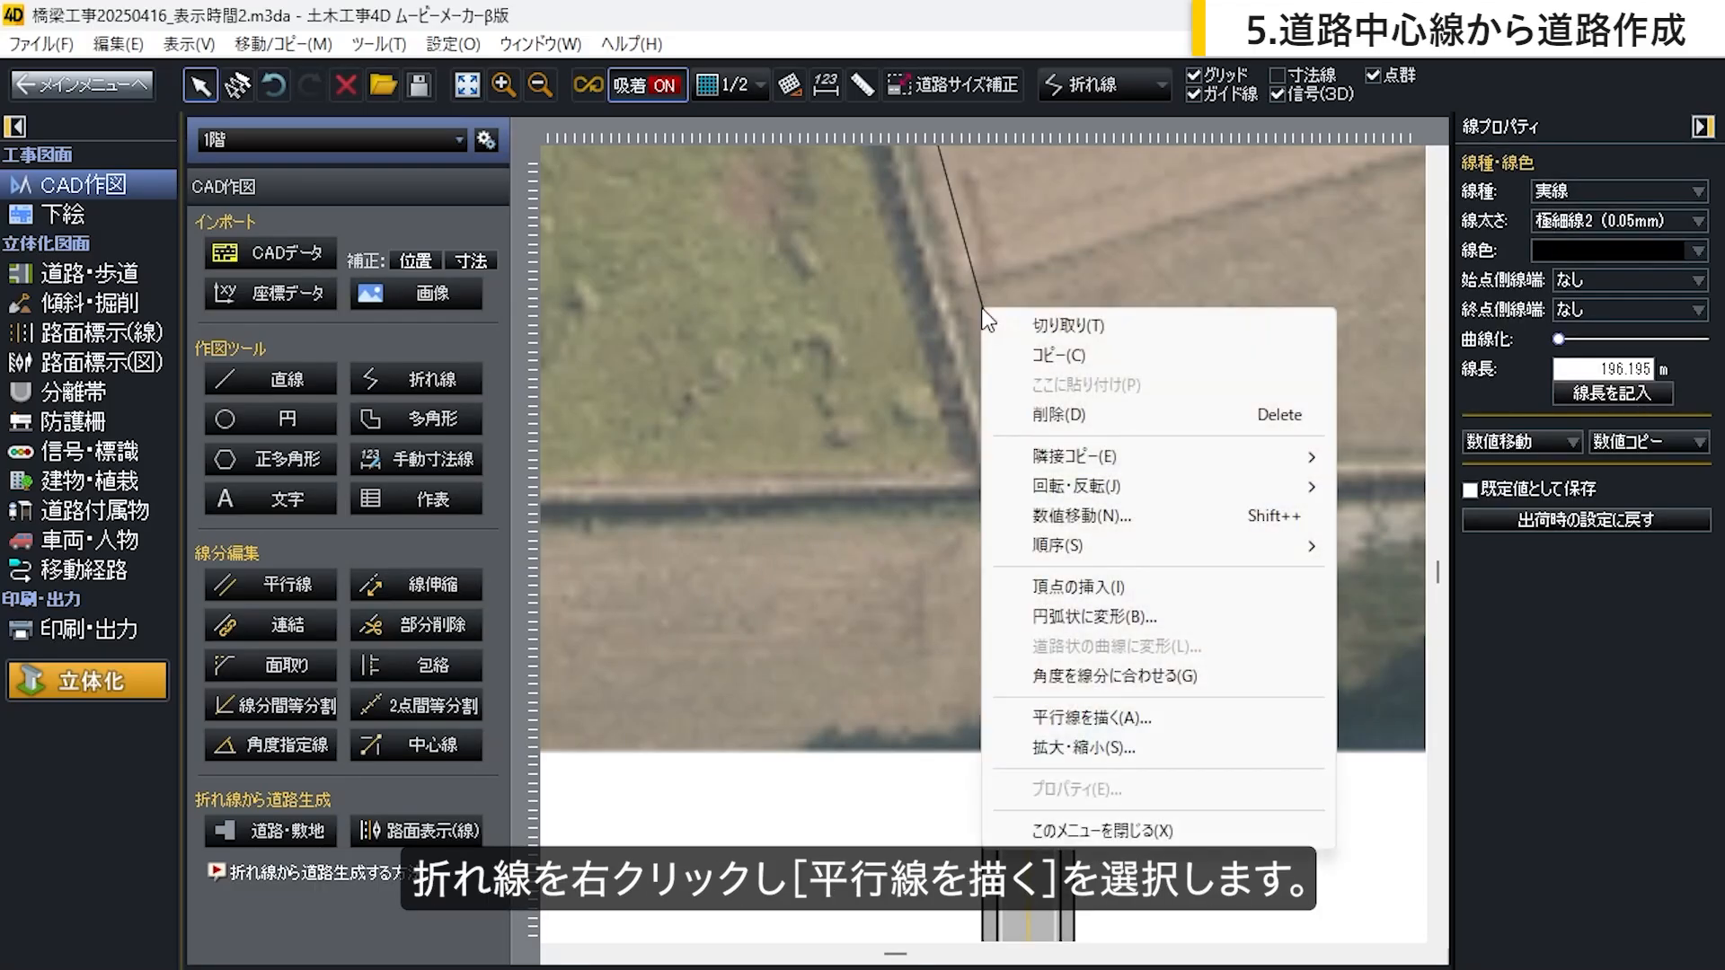
left_click(1157, 730)
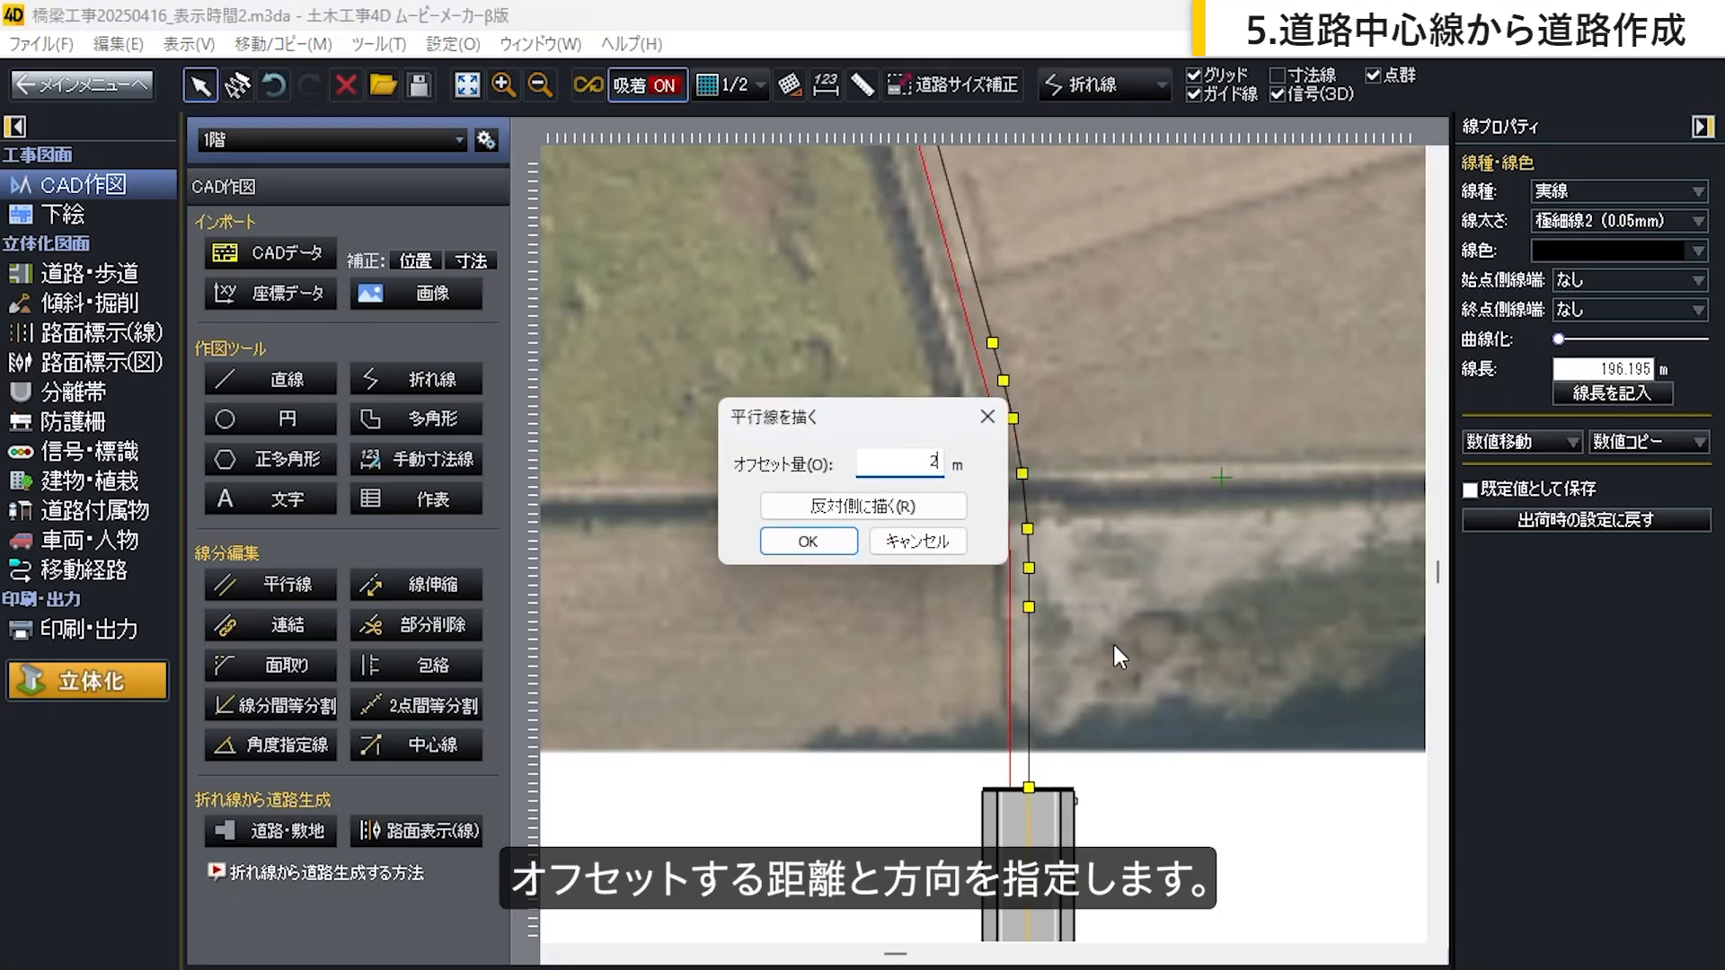
key("BackSpace")
type("3.5")
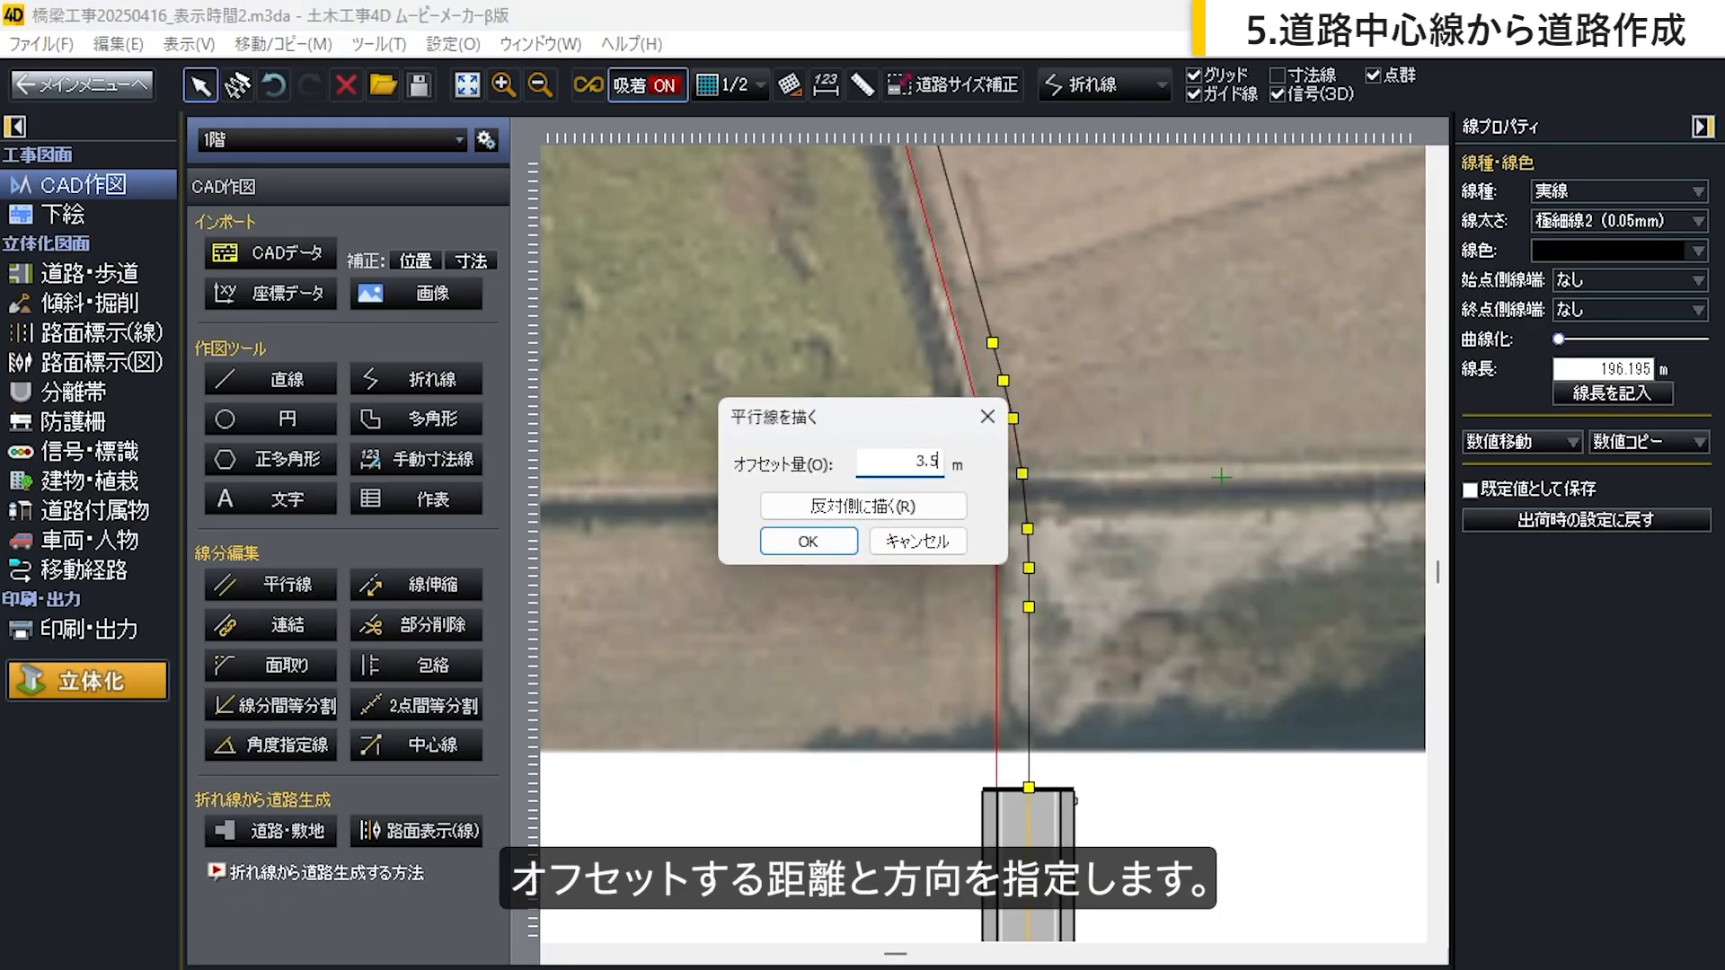
left_click(809, 541)
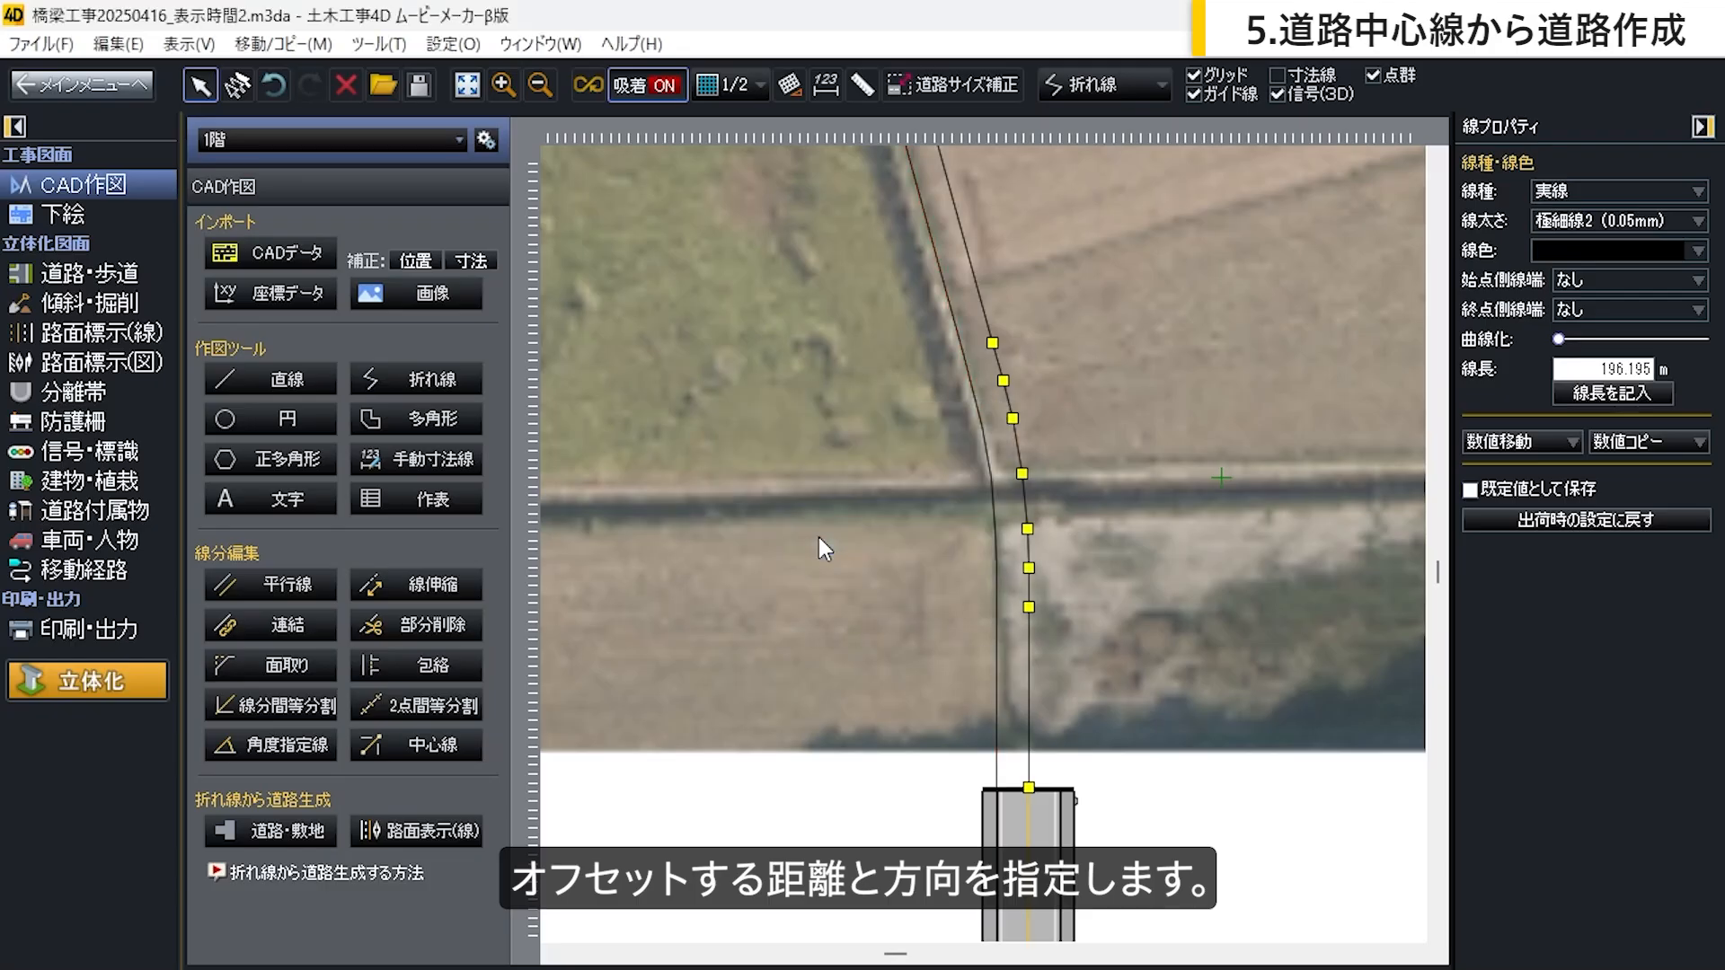
Step: Create a parallel line offset 3.5 m on the opposite, right-hand side of the centre polyline
scroll(1045, 842, "up", 2)
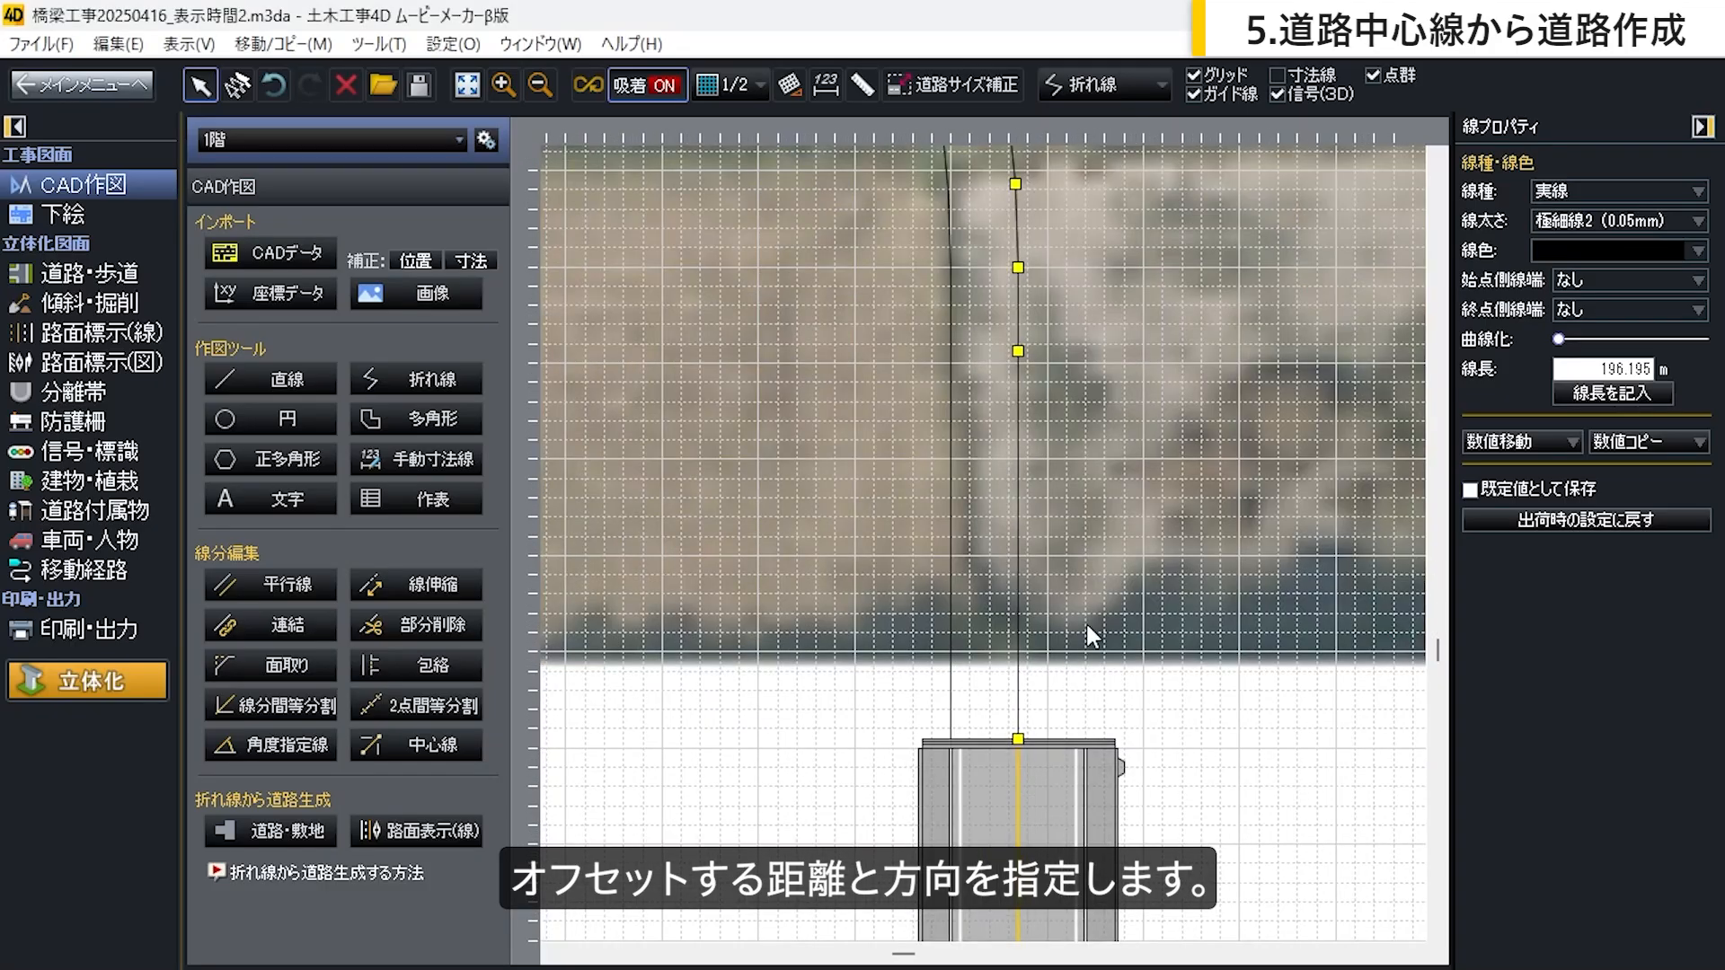
right_click(1020, 624)
left_click(1112, 498)
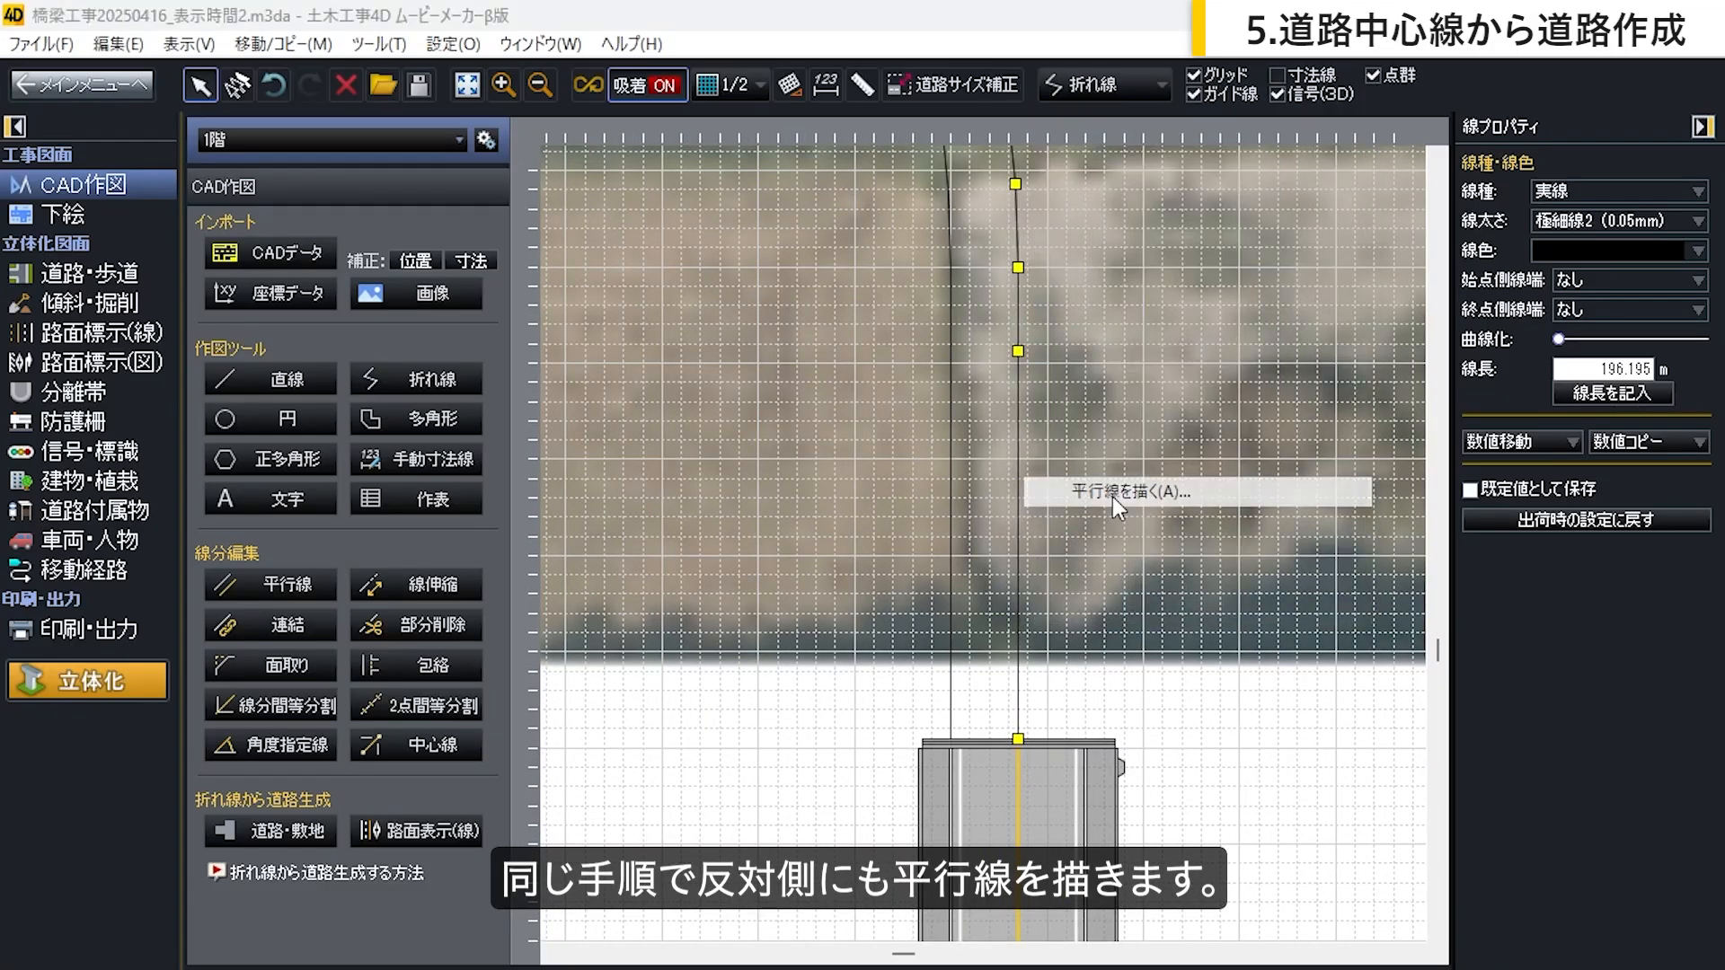
left_click(923, 501)
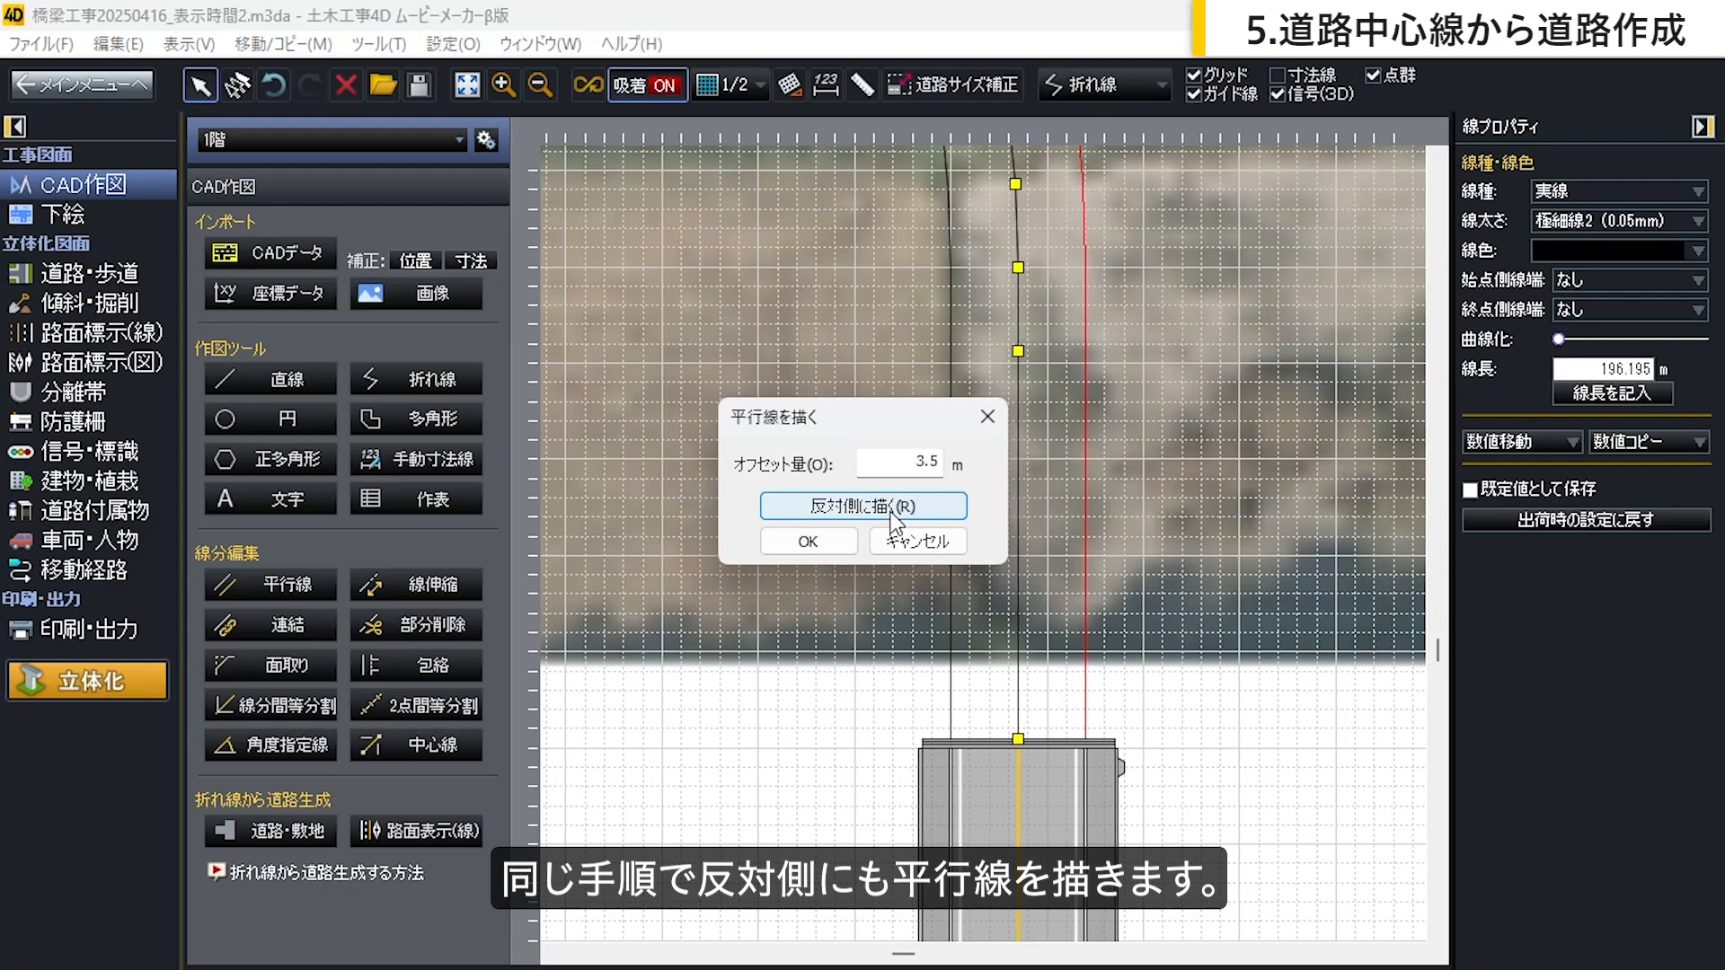
left_click(825, 539)
Step: Create a further parallel line offset 1.5 m outward from the left offset line for the sidewalk edge
left_click(951, 488)
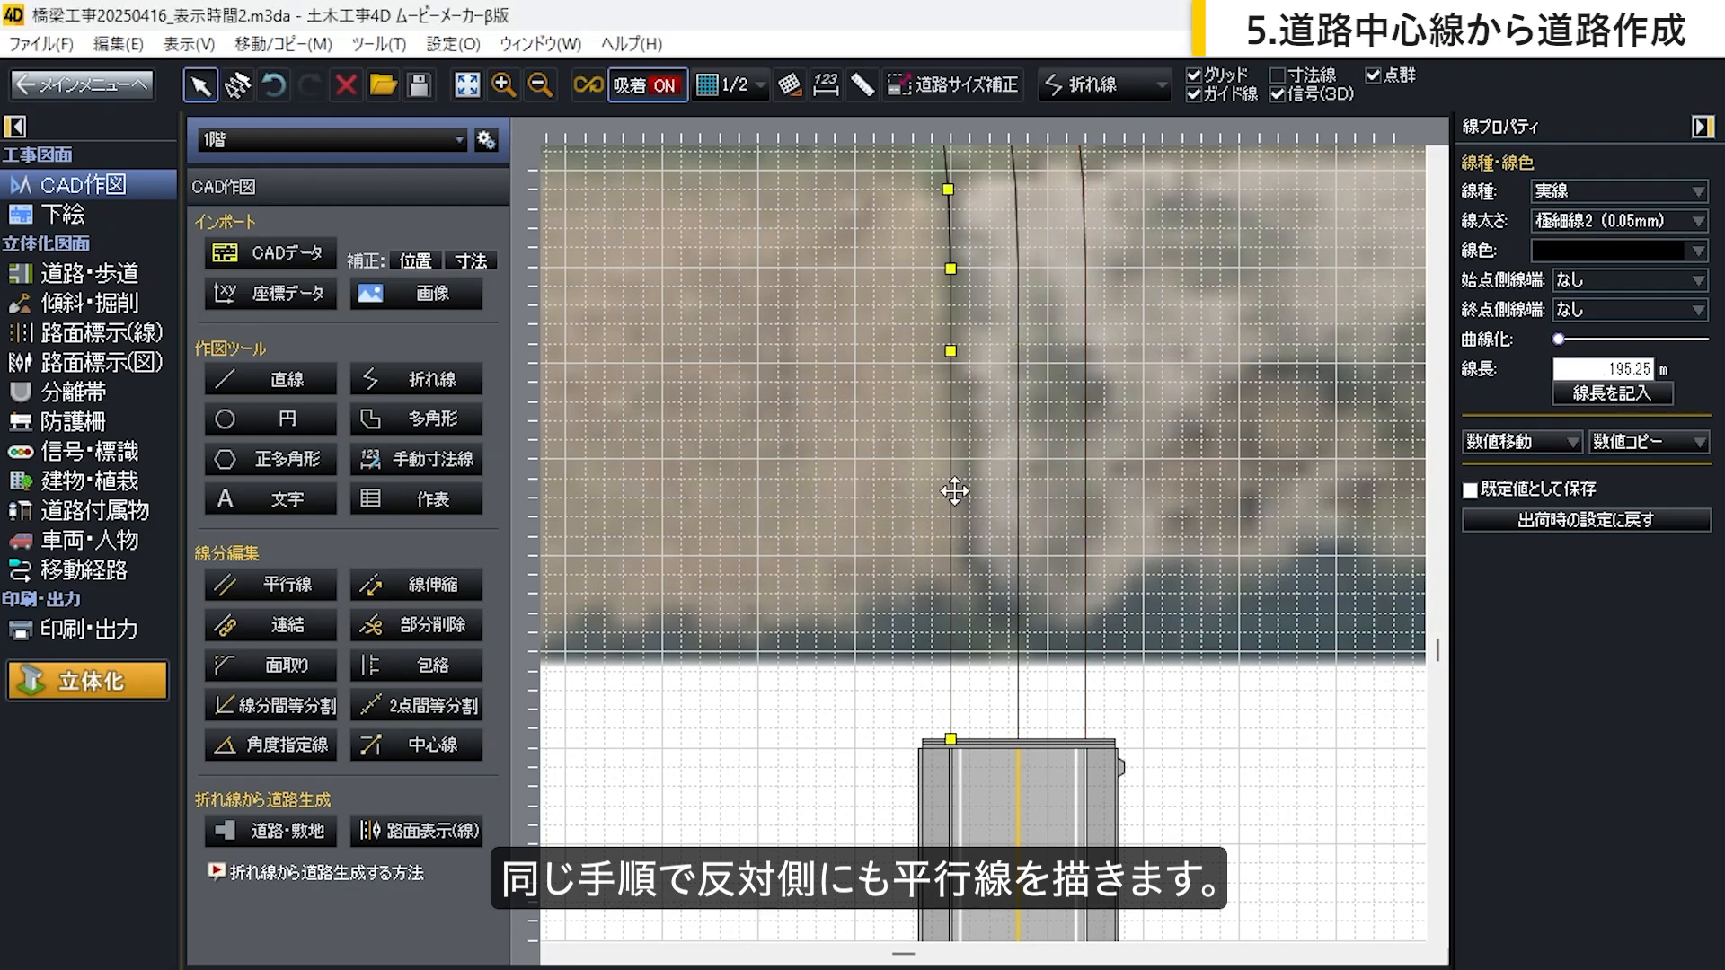
right_click(951, 488)
left_click(1065, 837)
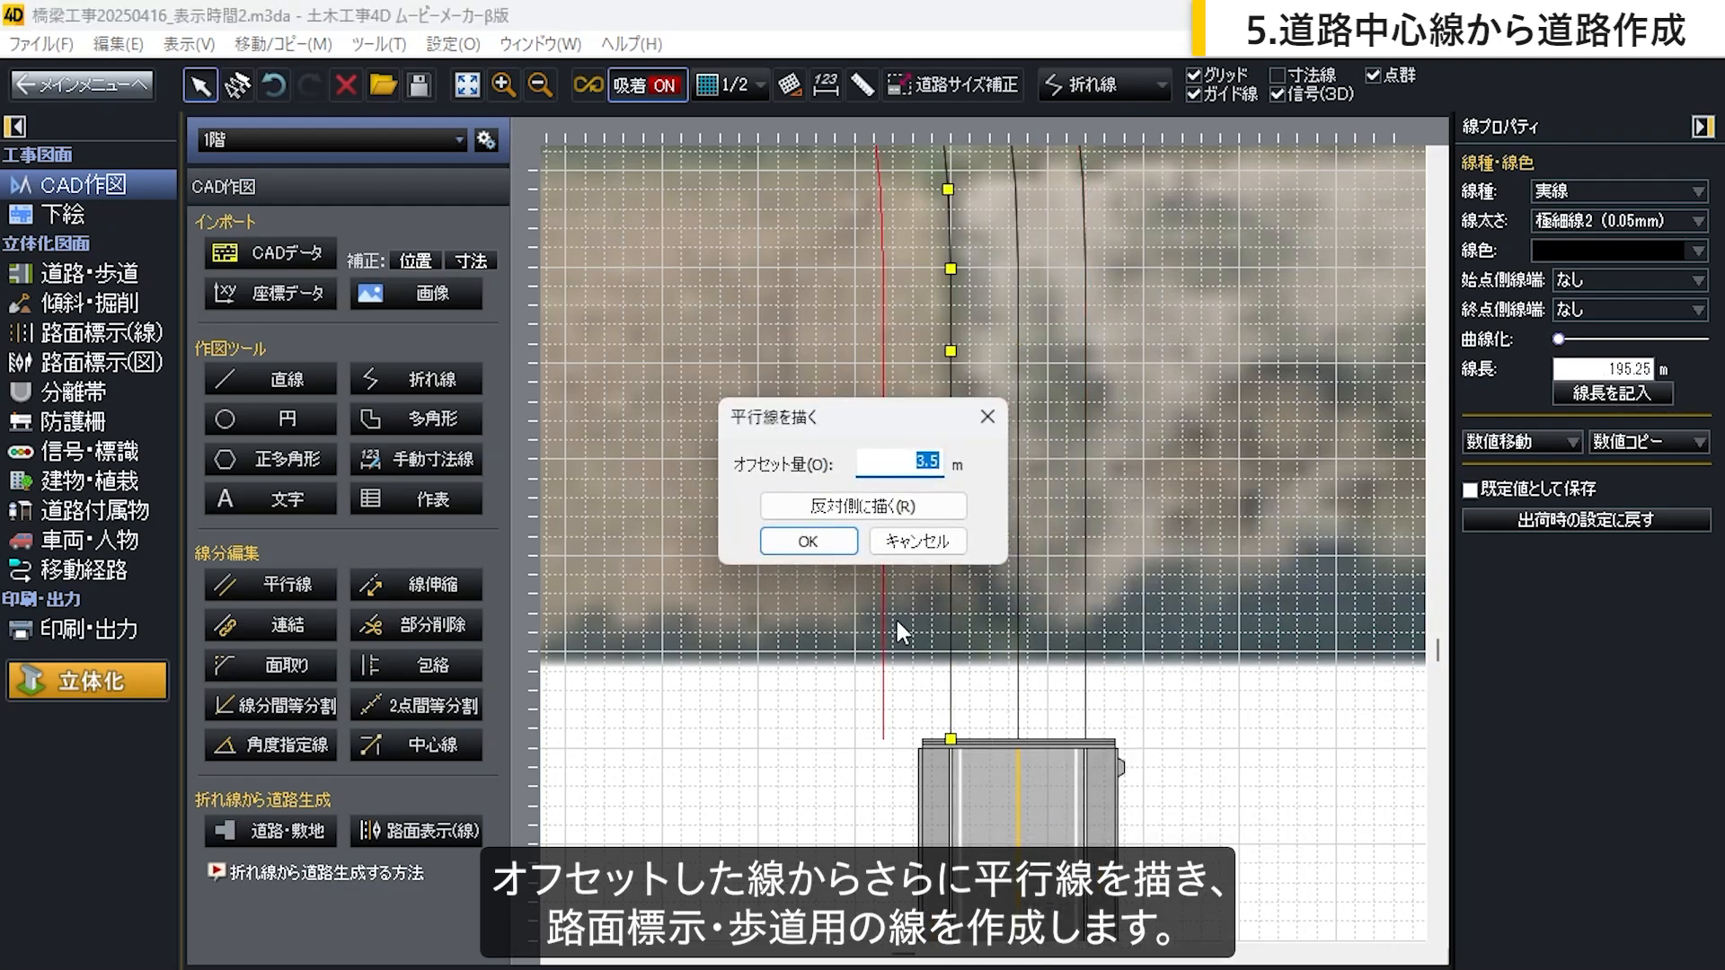
type("1.5")
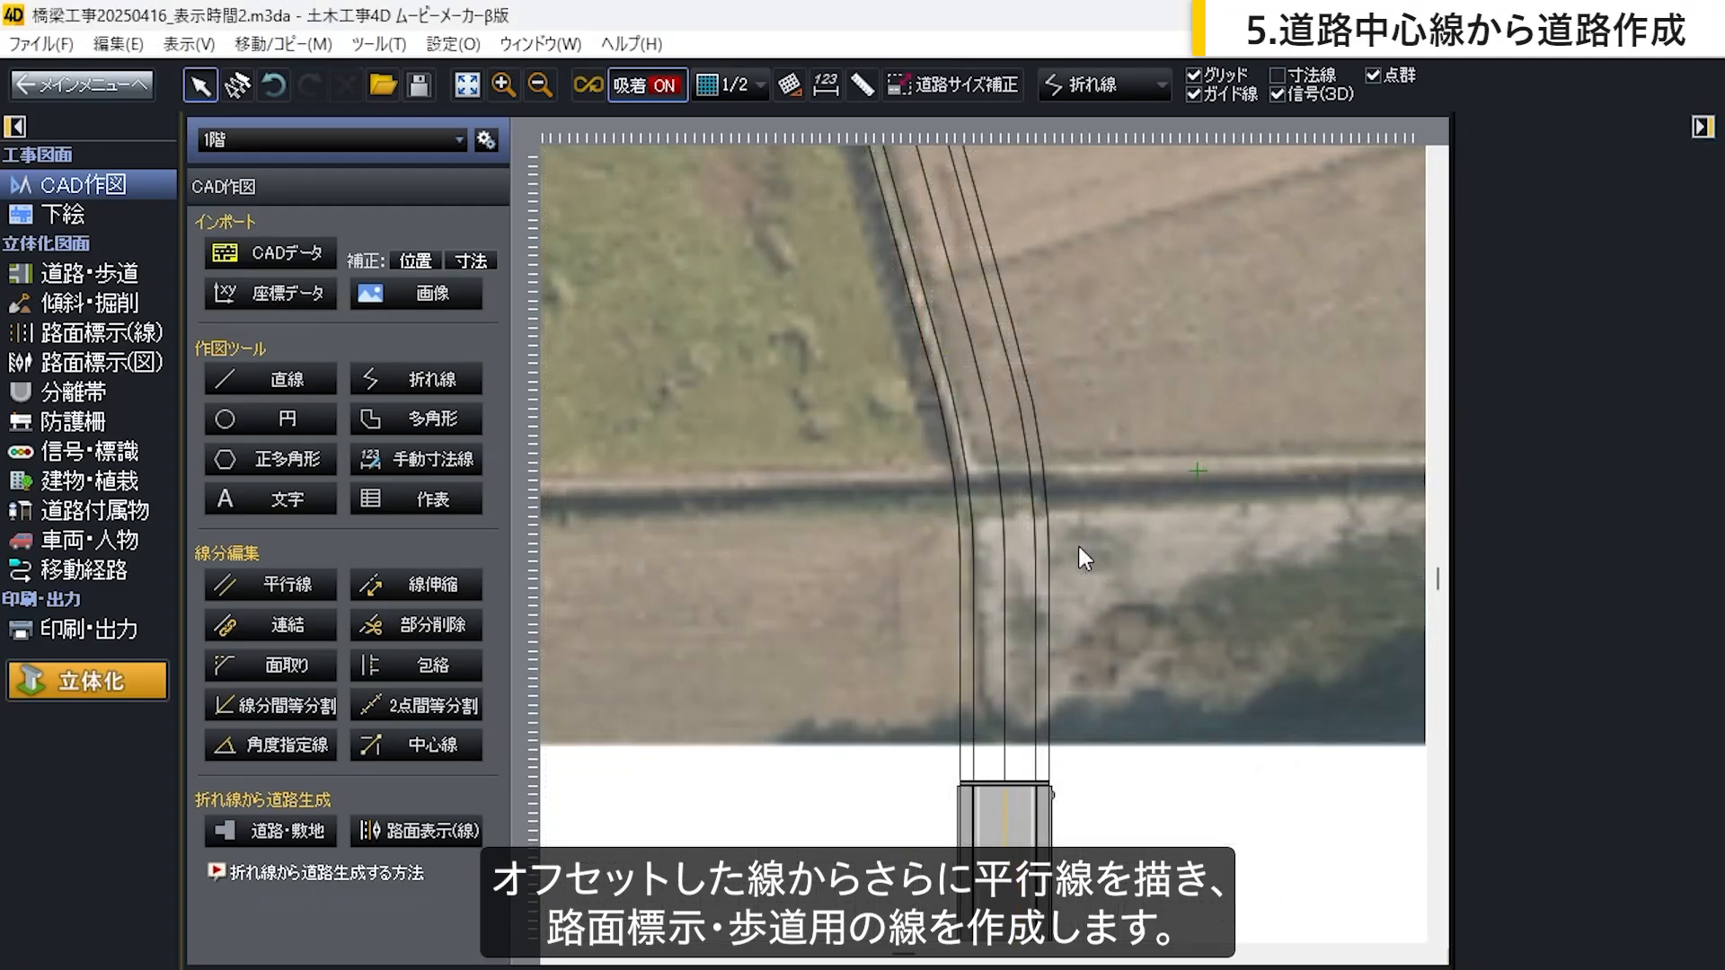
Step: Generate the carriageway from the two carriageway edge polylines on either side of the centre line
left_click(317, 834)
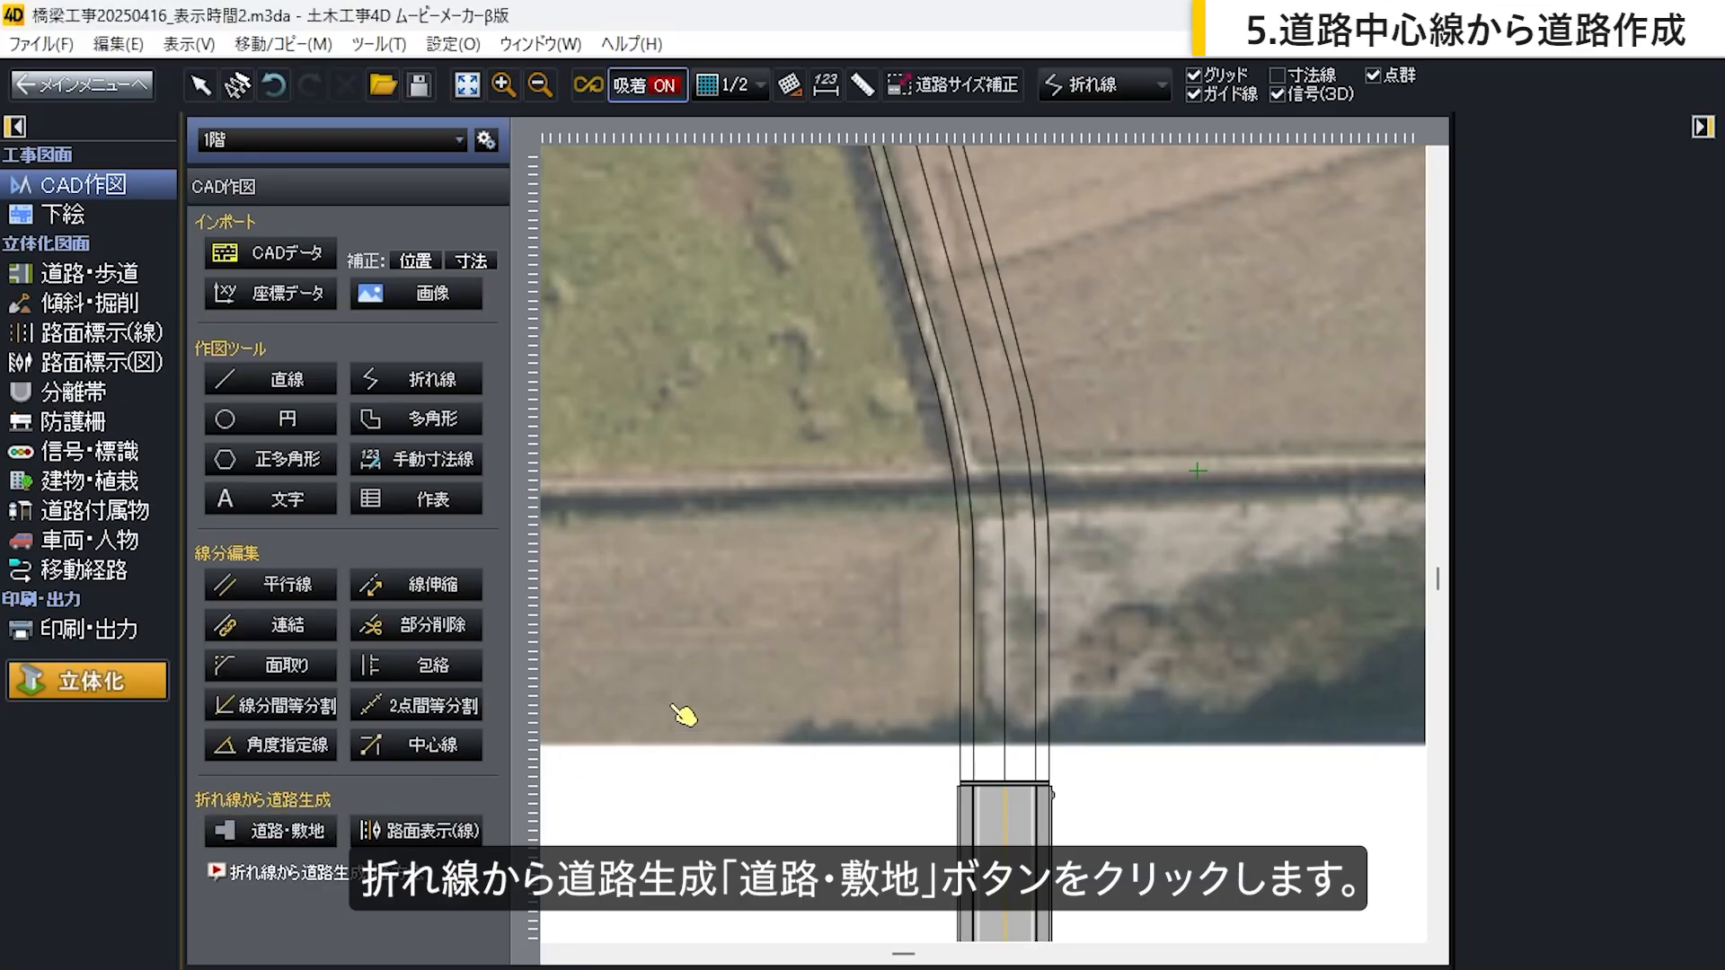
left_click(972, 597)
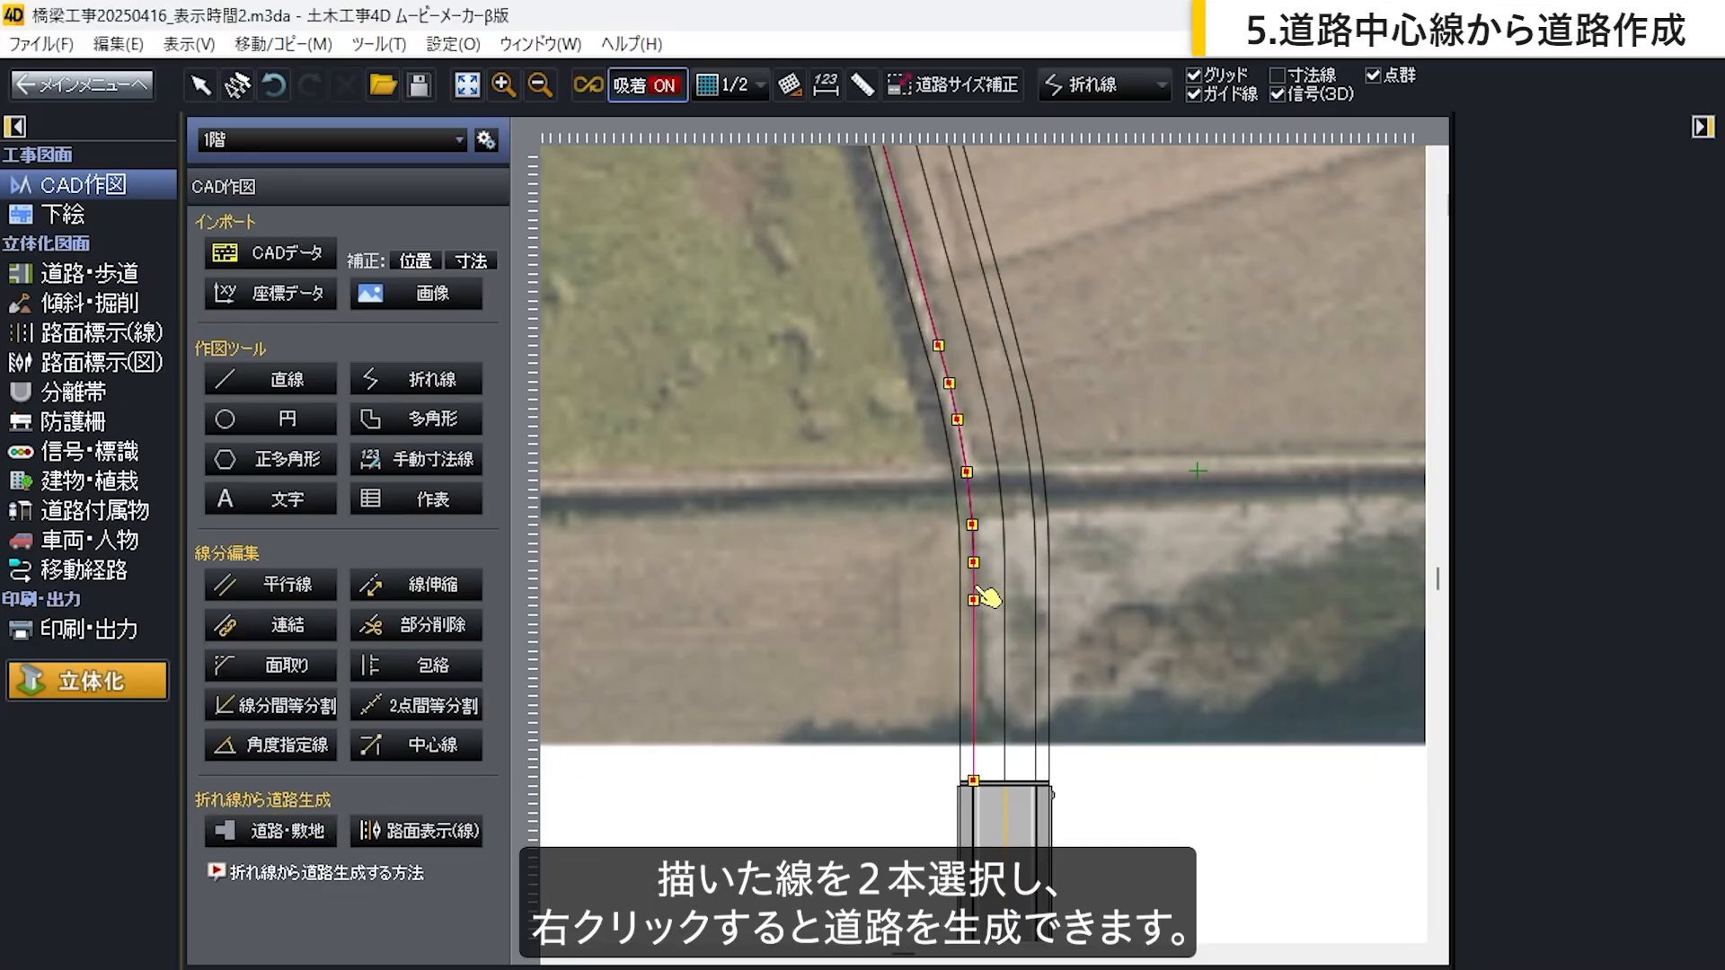
left_click(1036, 594)
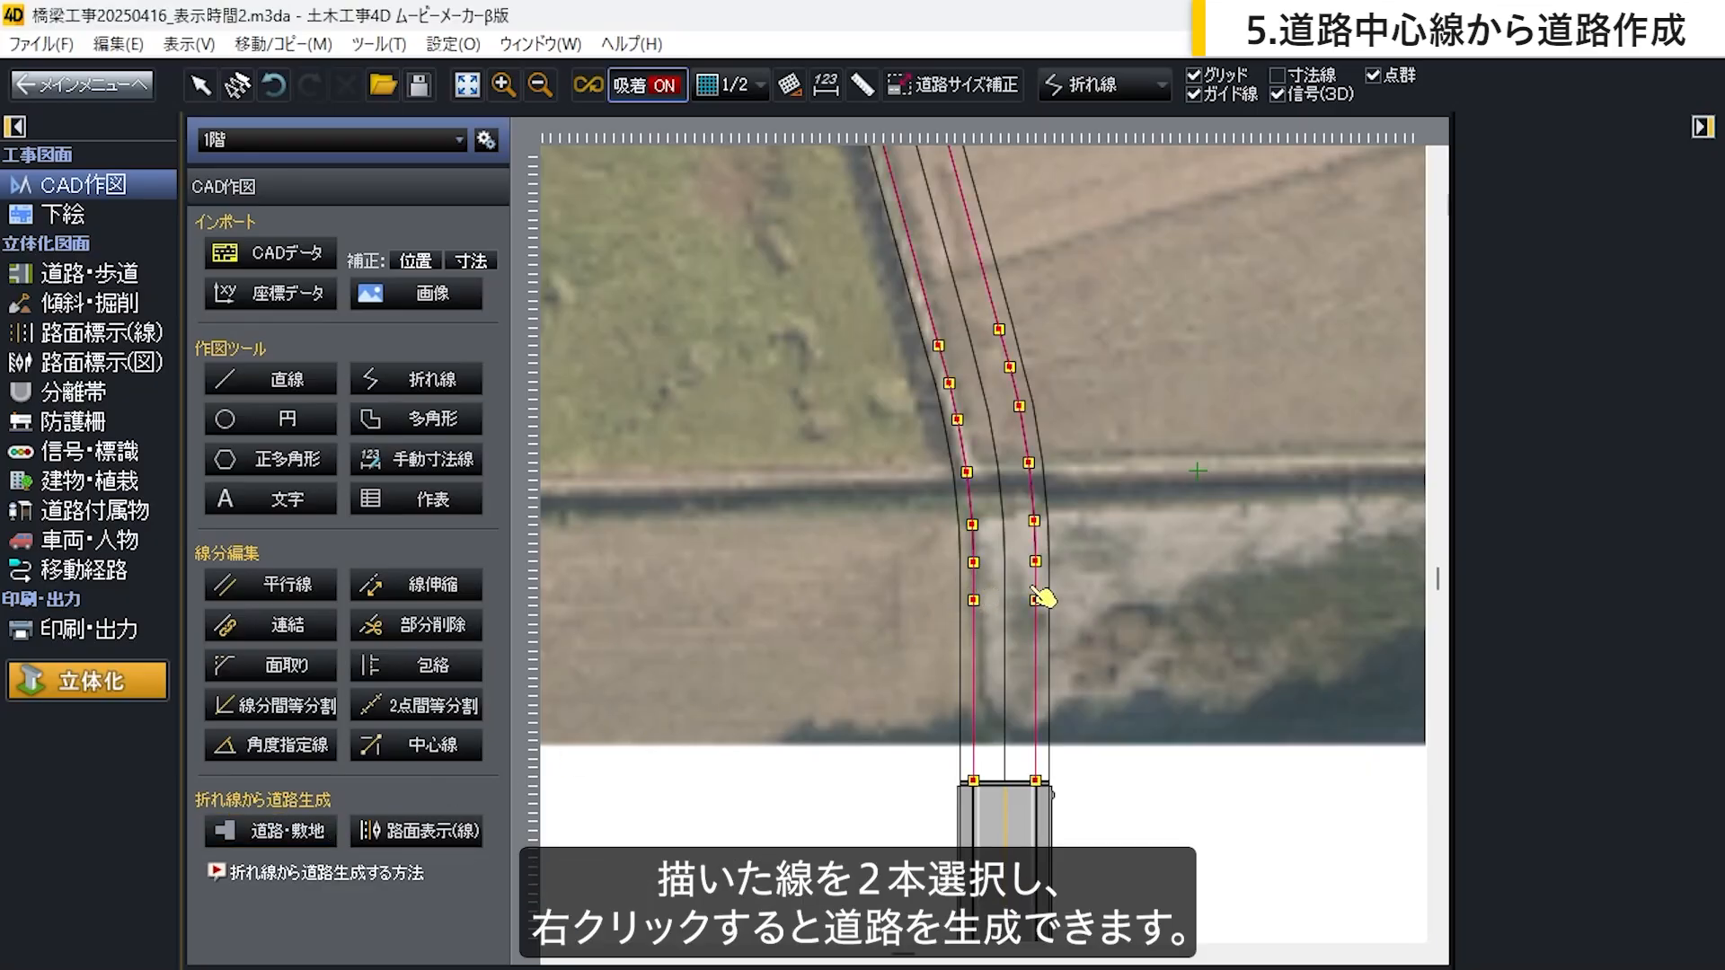
right_click(1081, 598)
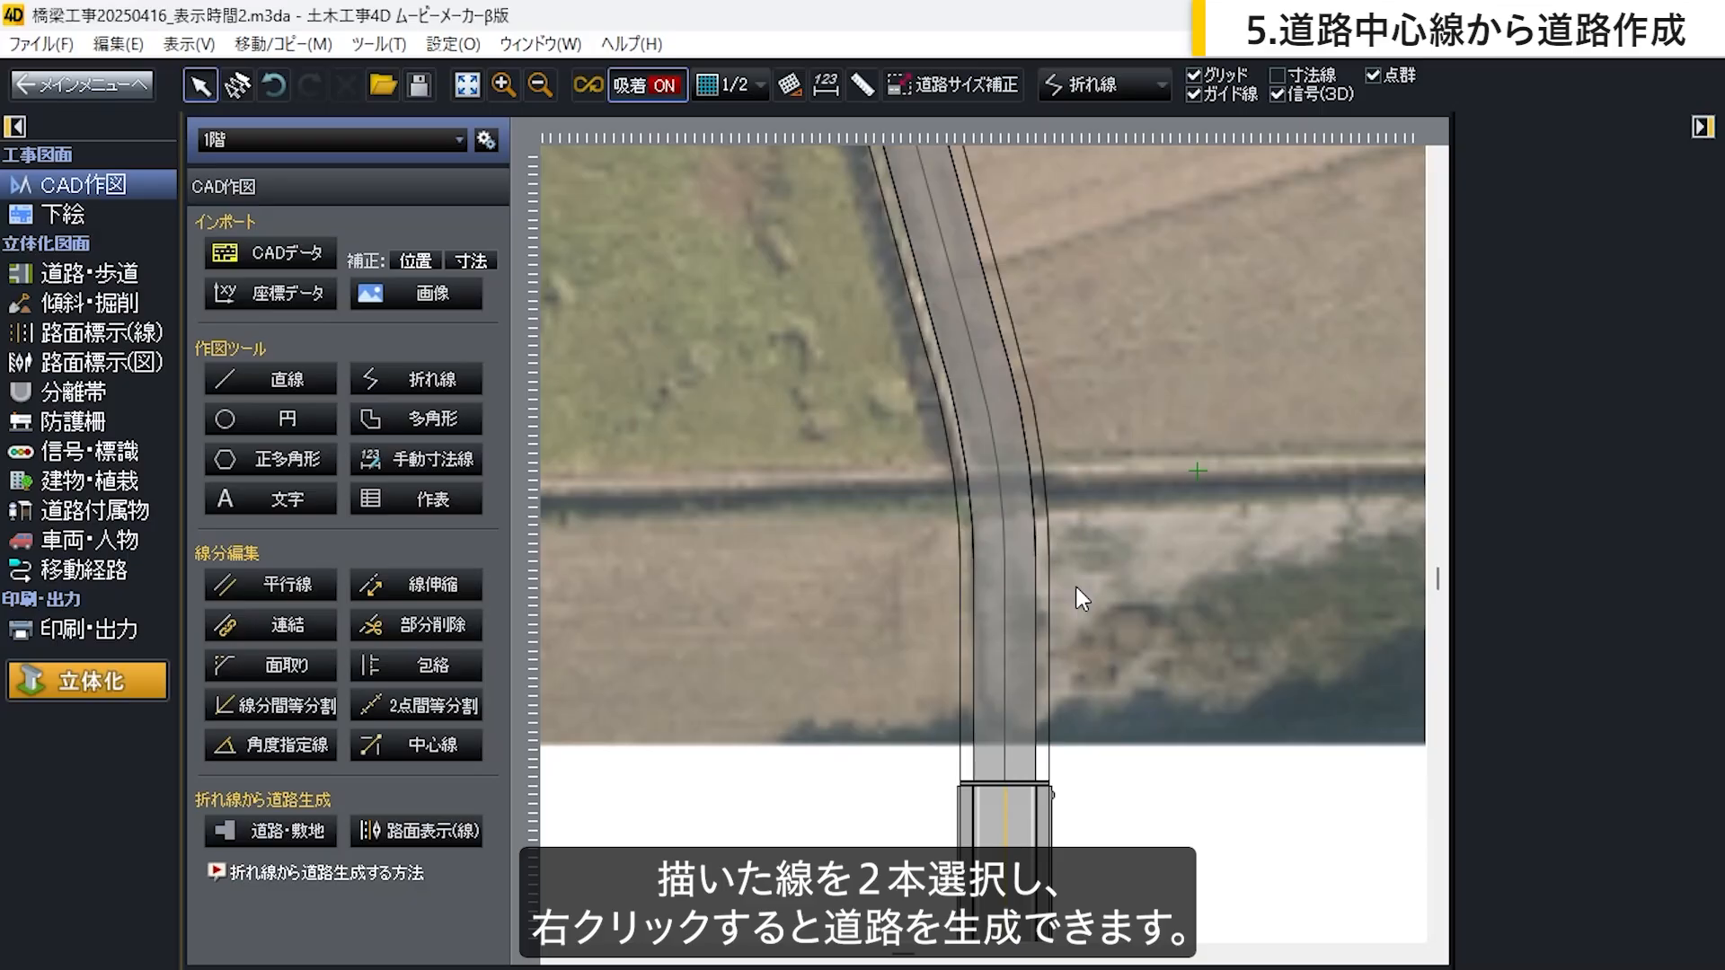
Step: Generate the sidewalk strips on both sides of the carriageway from each side's pair of inner and outer edge polylines
scroll(1024, 775, "up", 3)
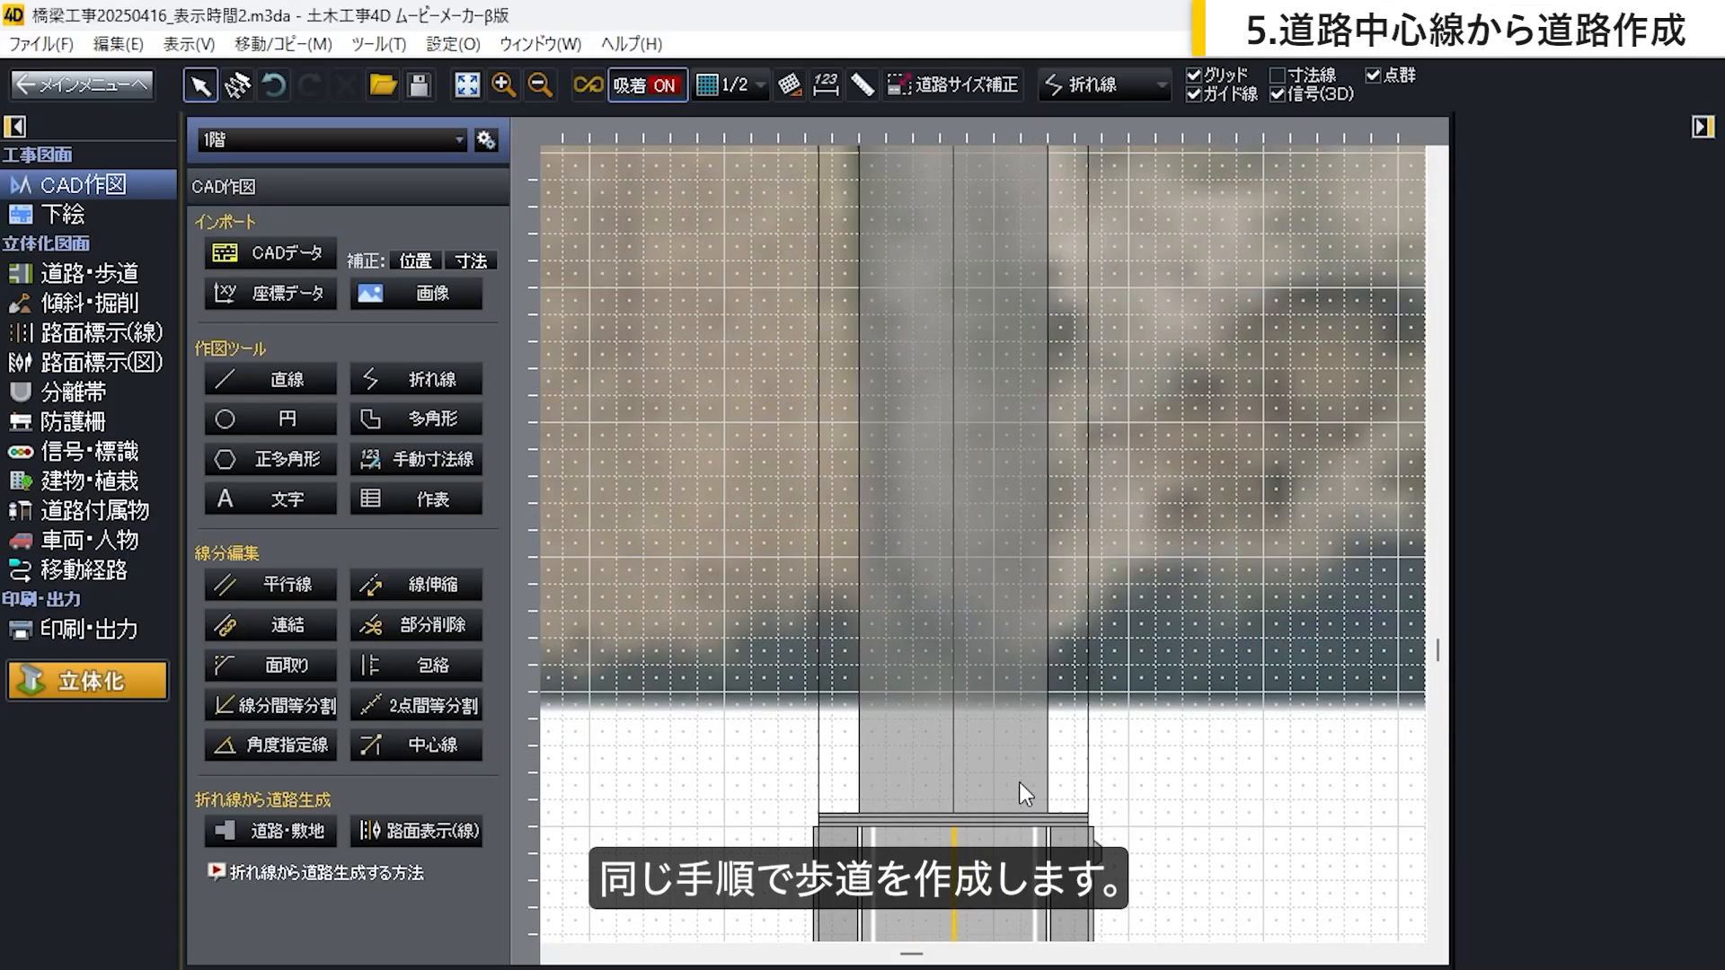
left_click(235, 826)
left_click(818, 720)
left_click(859, 716)
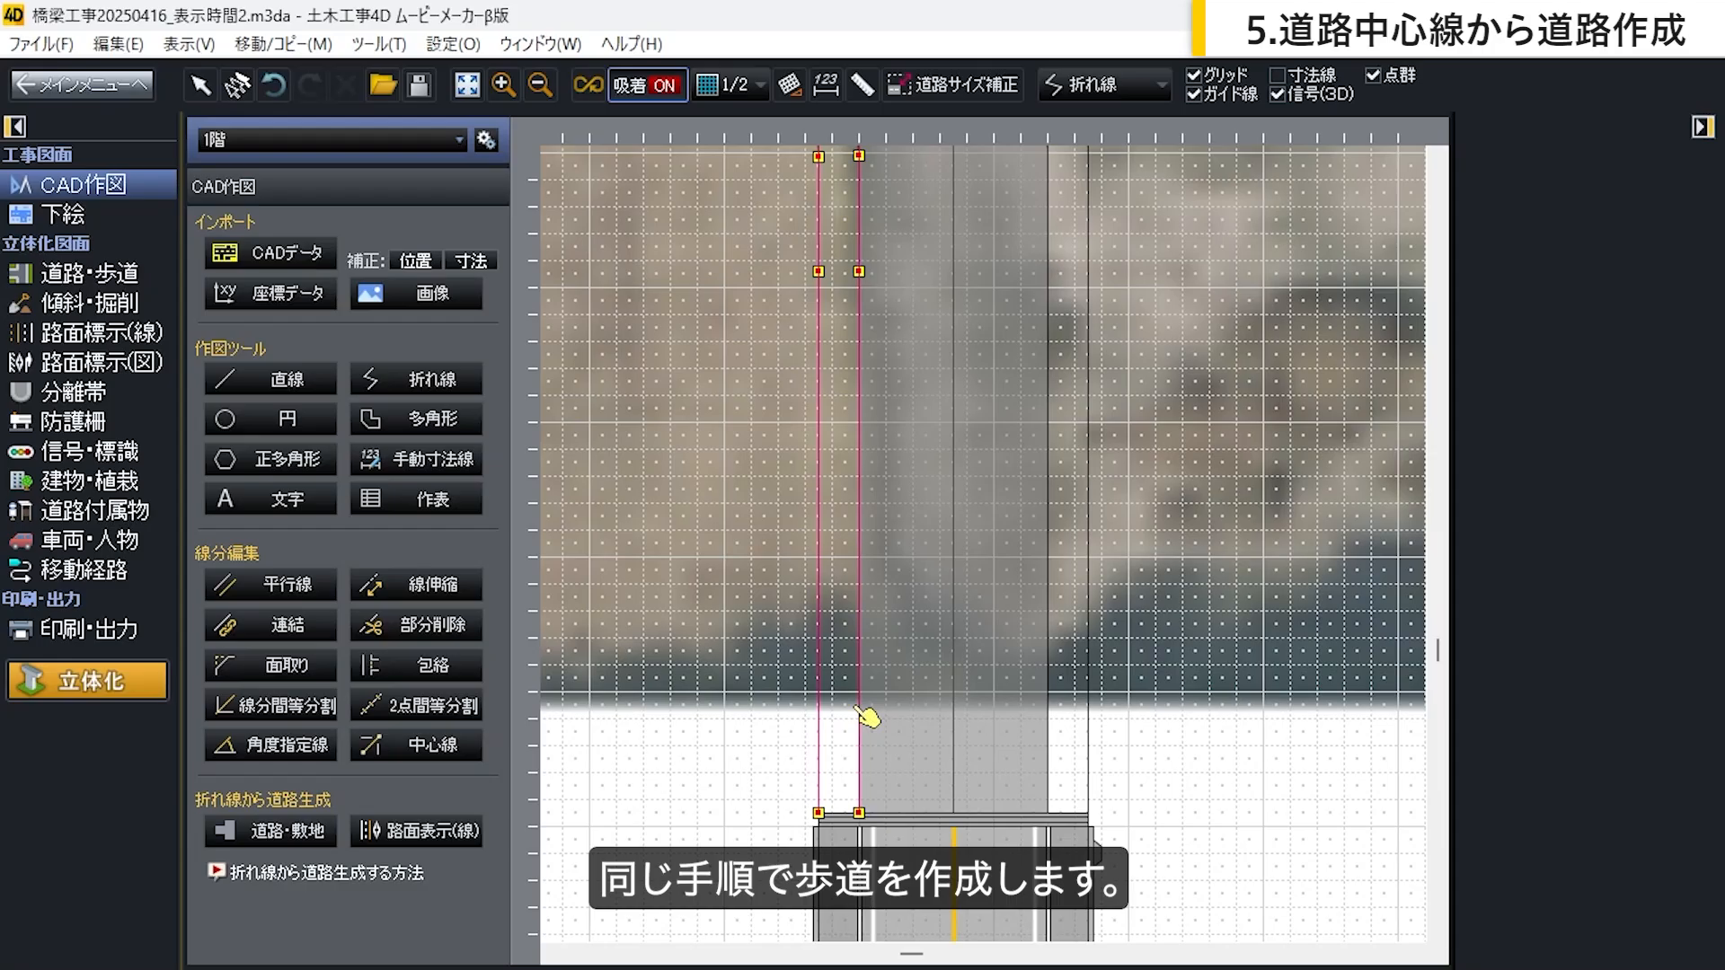
left_click(299, 827)
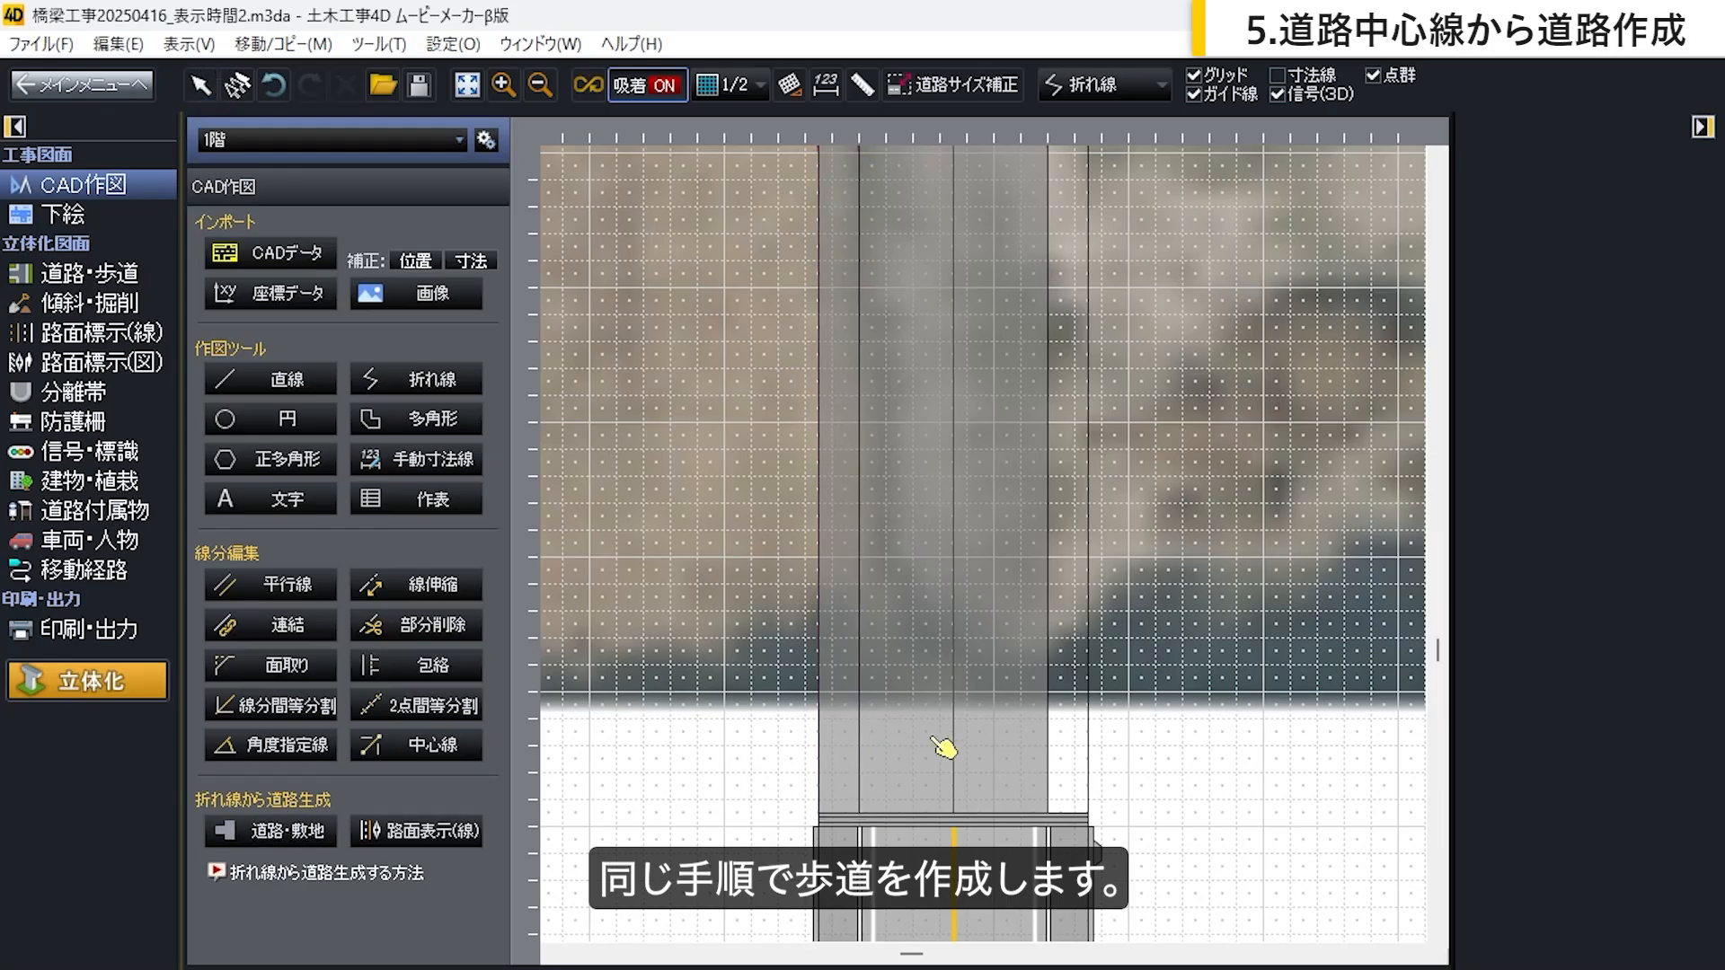
left_click(1048, 719)
left_click(1088, 719)
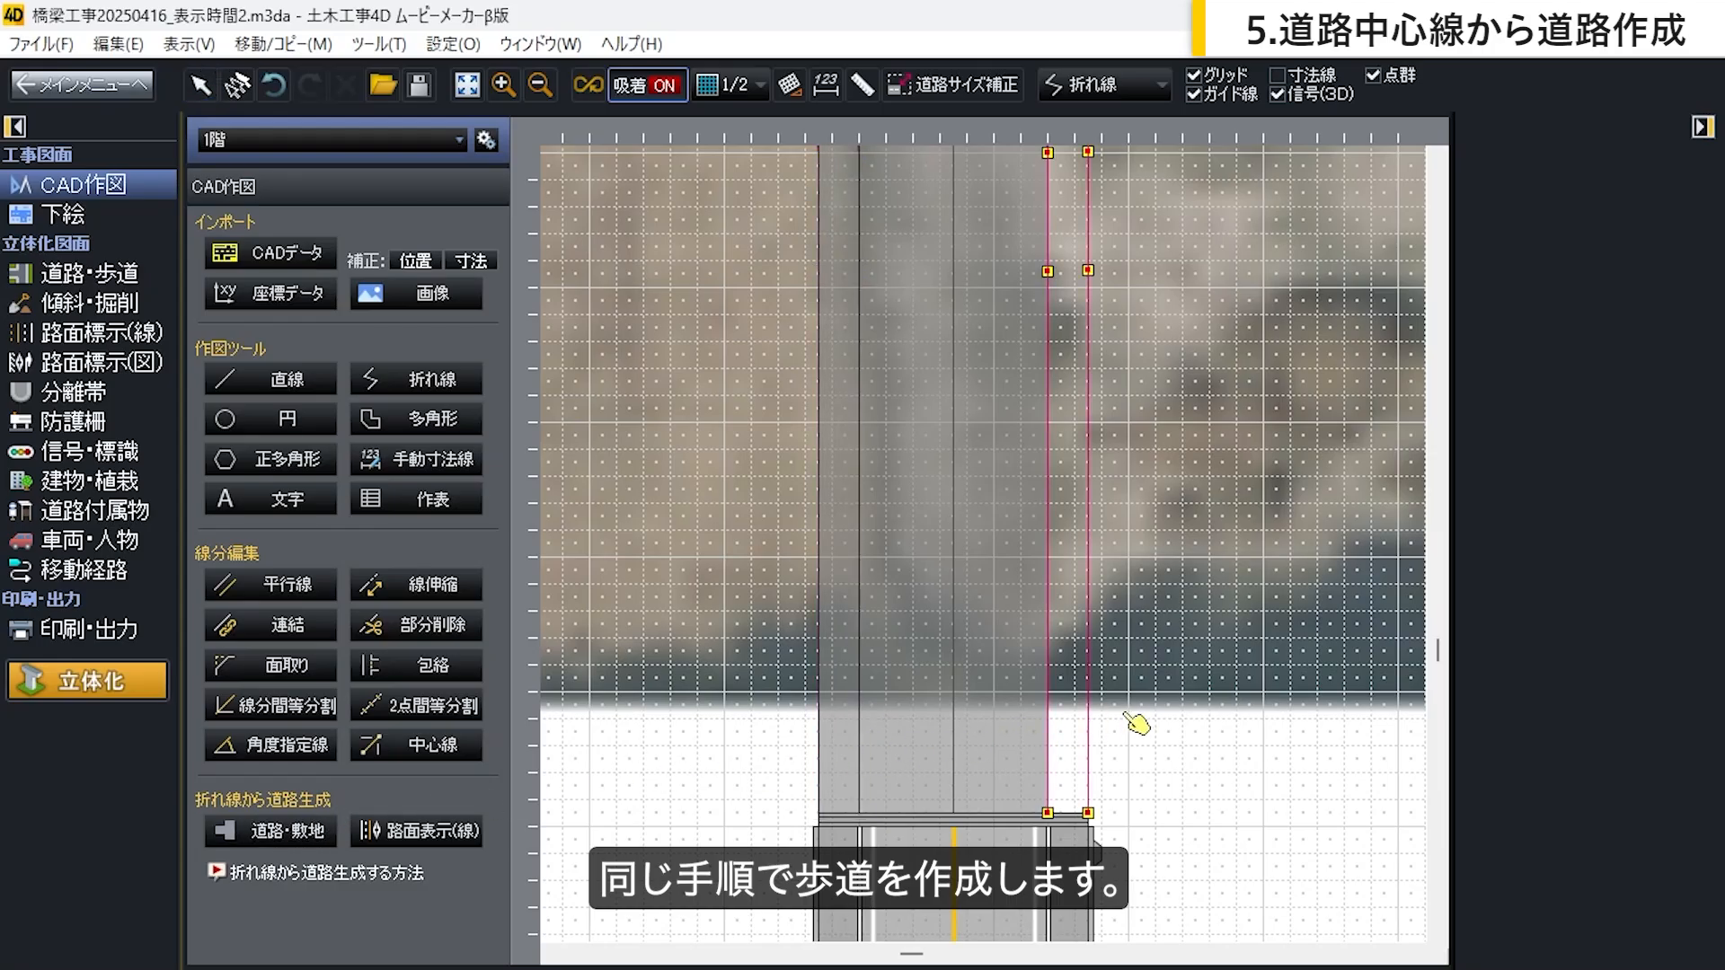
right_click(1124, 714)
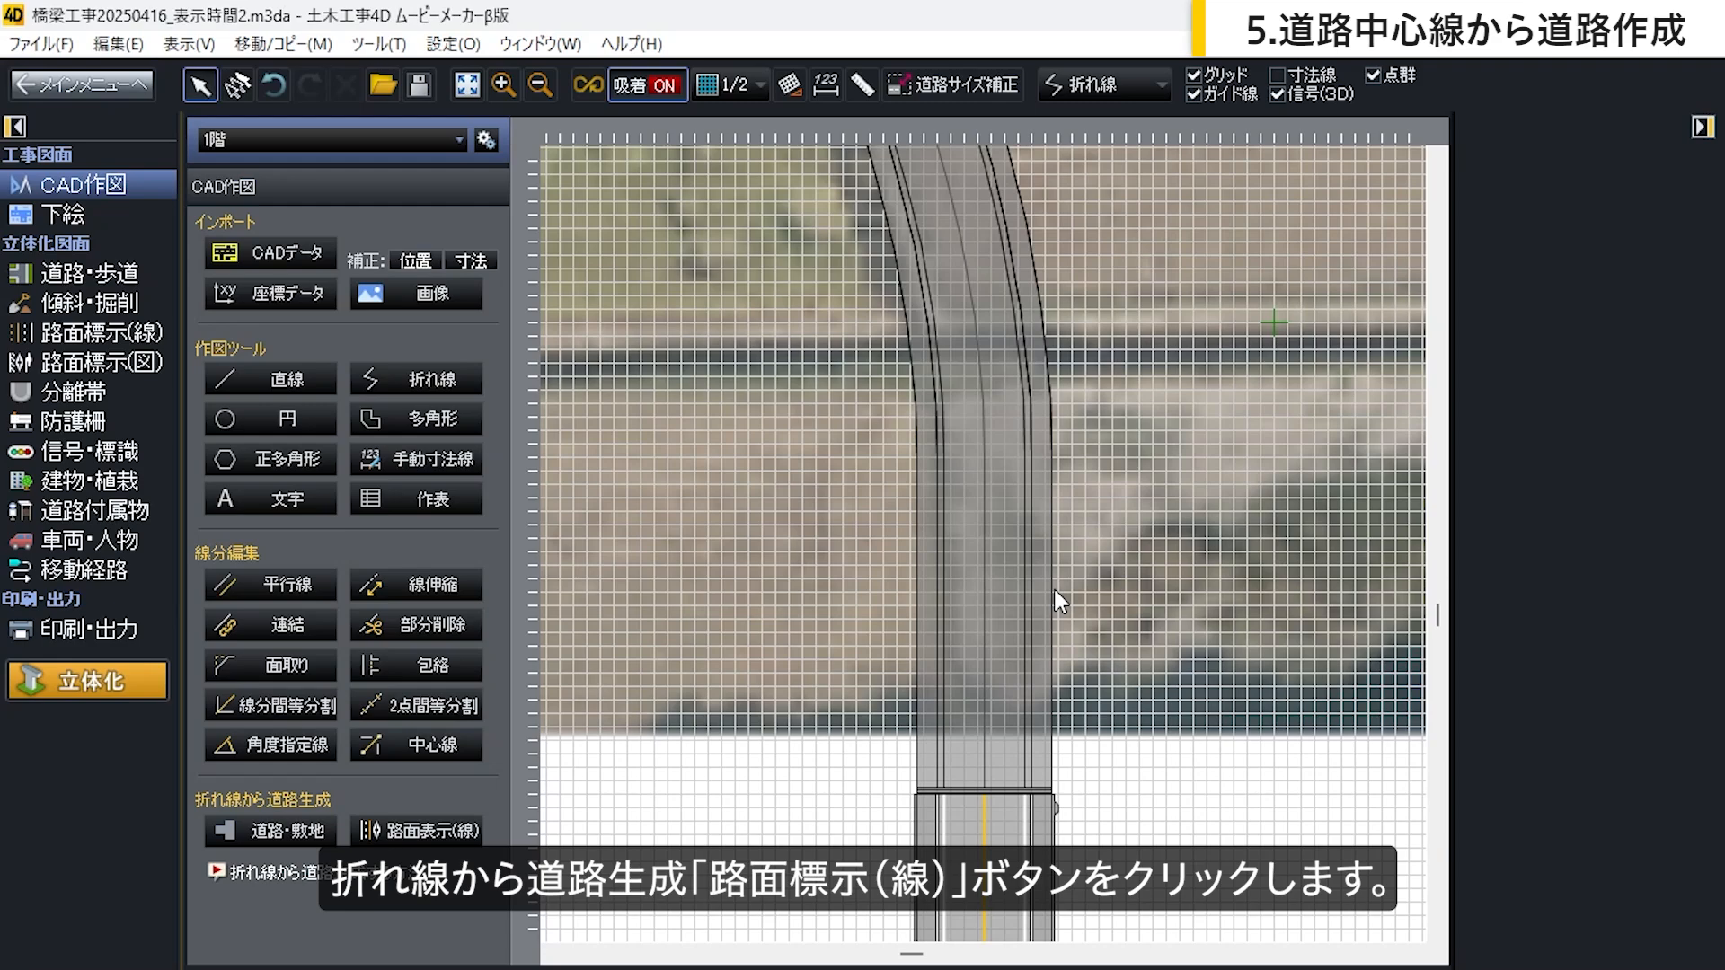
Step: Generate white road marking lines from the polylines just inside the left and right edges of the new carriageway
left_click(462, 835)
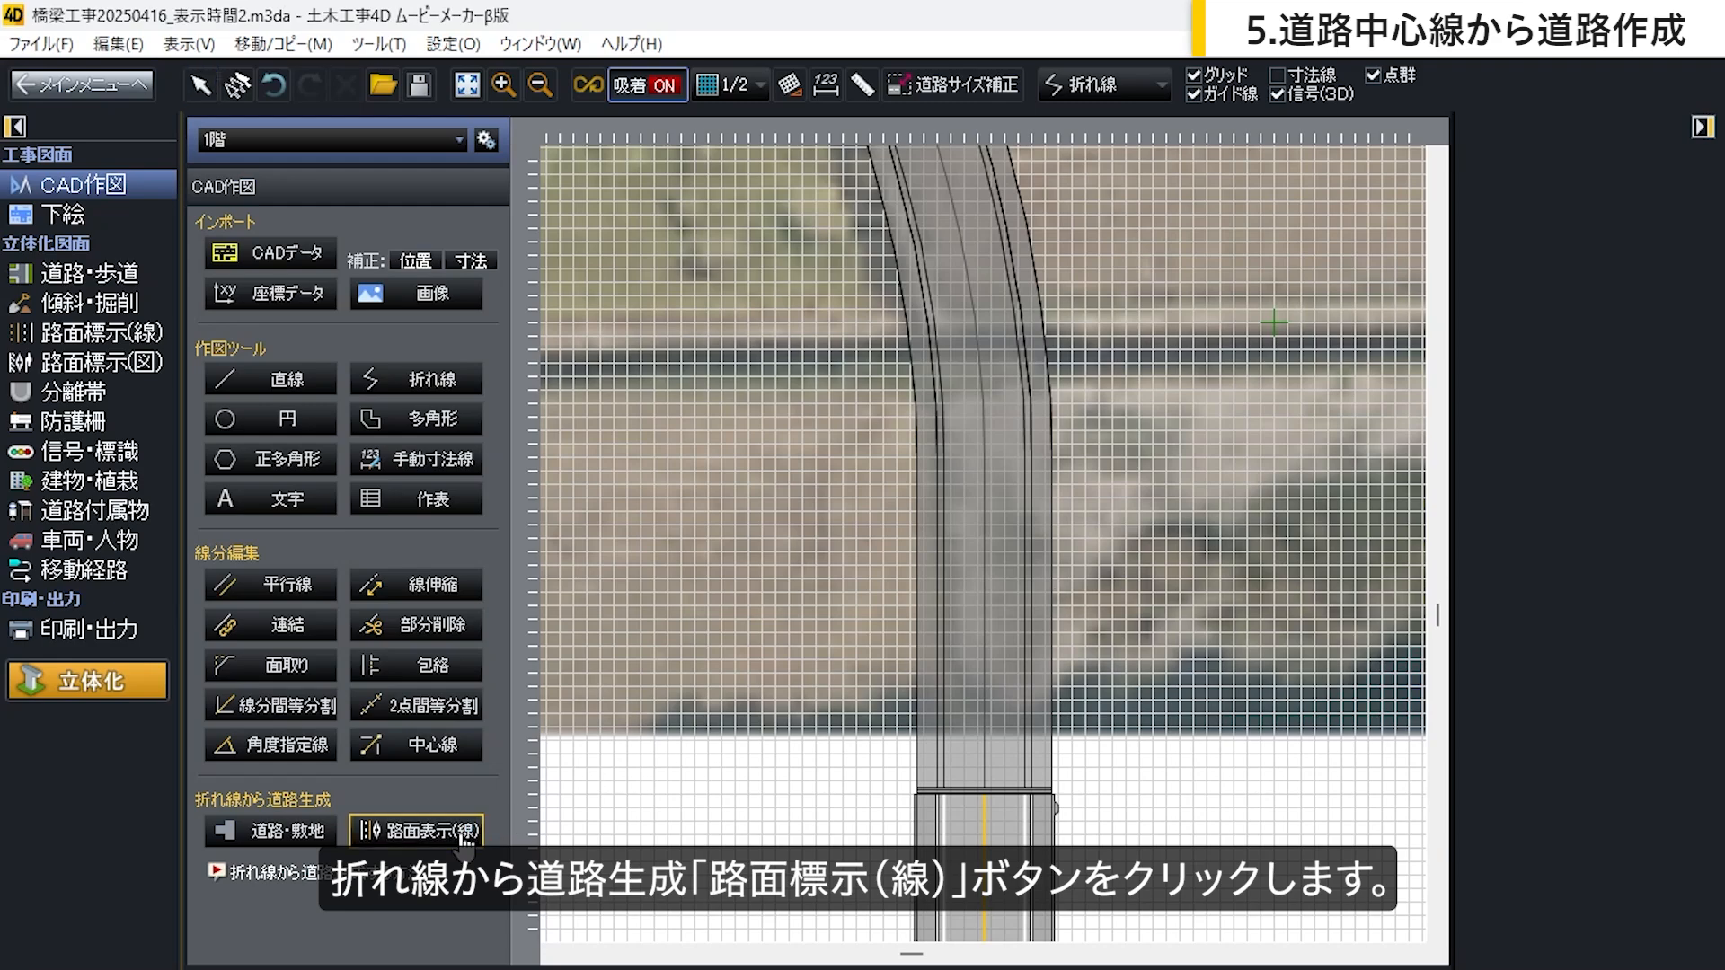
left_click(949, 742)
key("Escape")
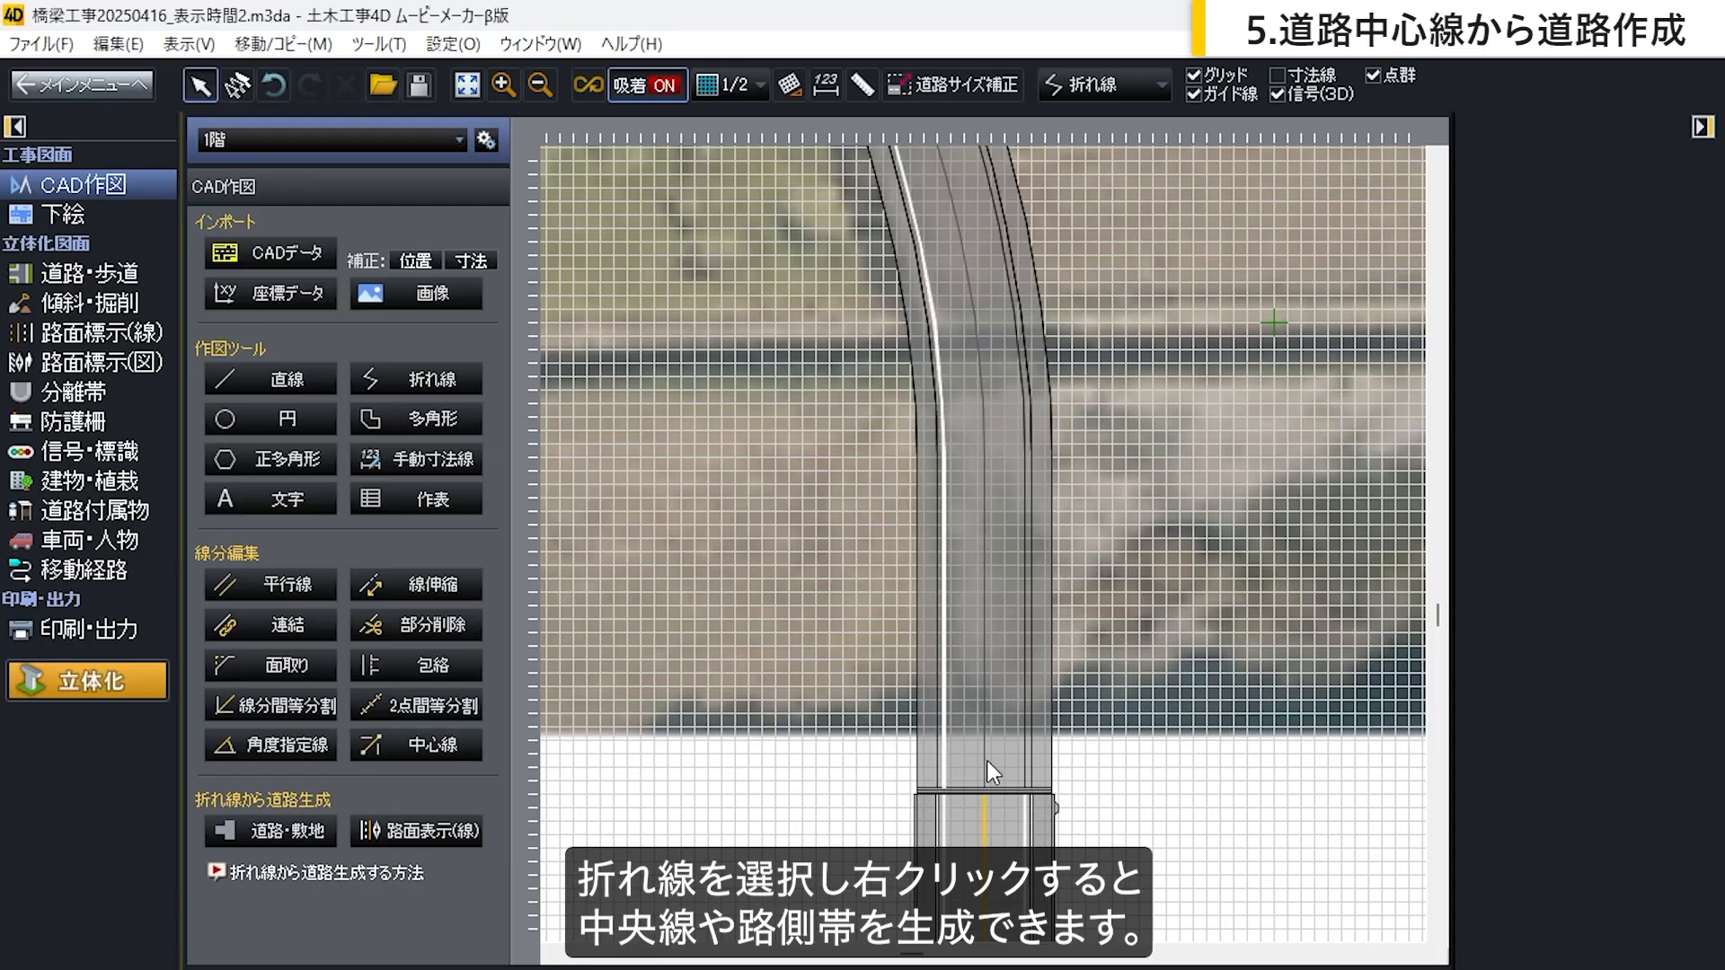
scroll(986, 764, "up", 3)
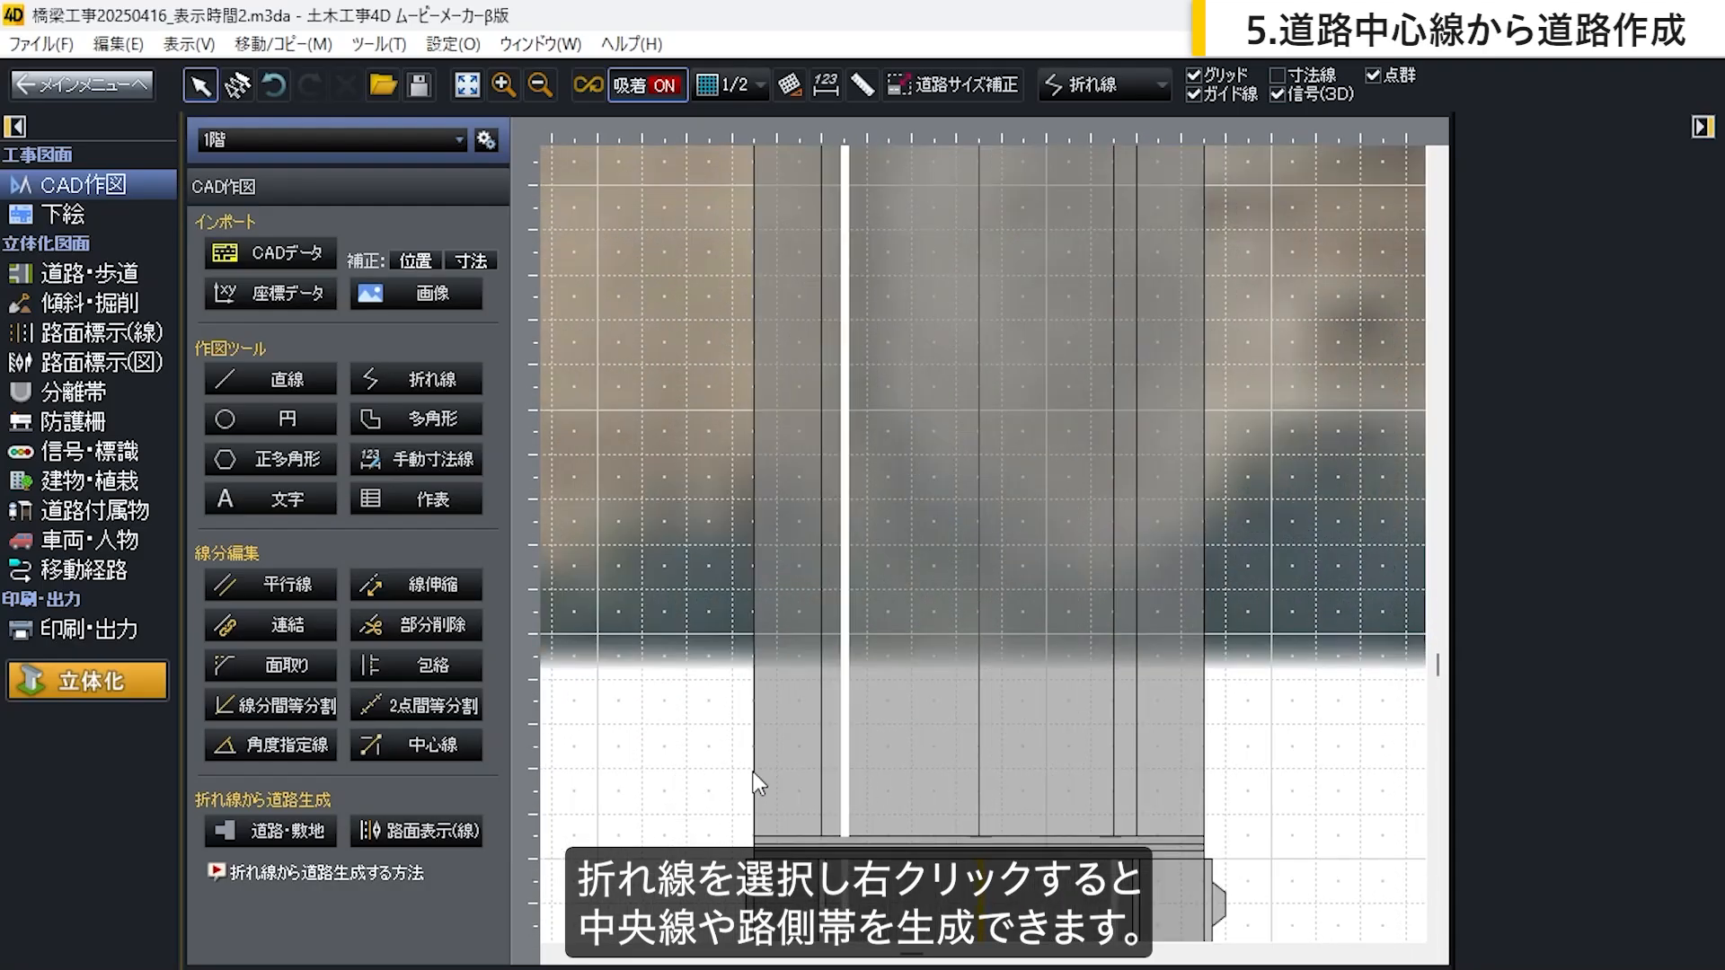
left_click(440, 831)
left_click(1114, 744)
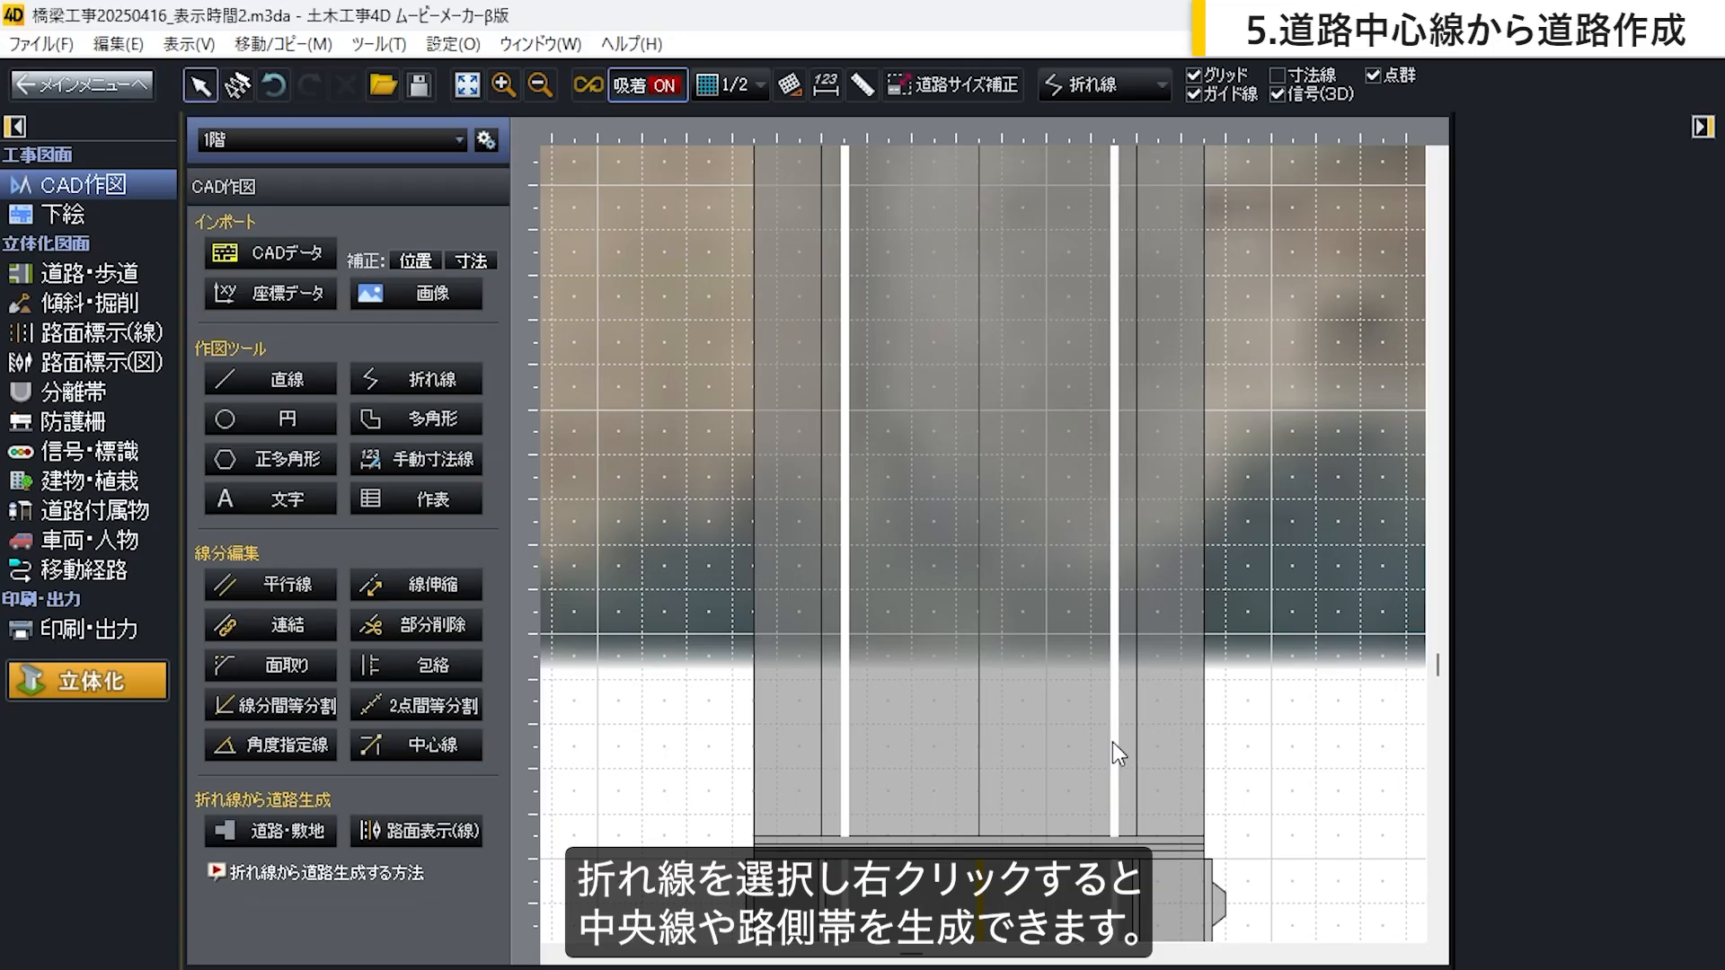
Step: Generate a road marking line from the road's centre polyline and set its surface colour to イエロー
left_click(474, 831)
left_click(979, 735)
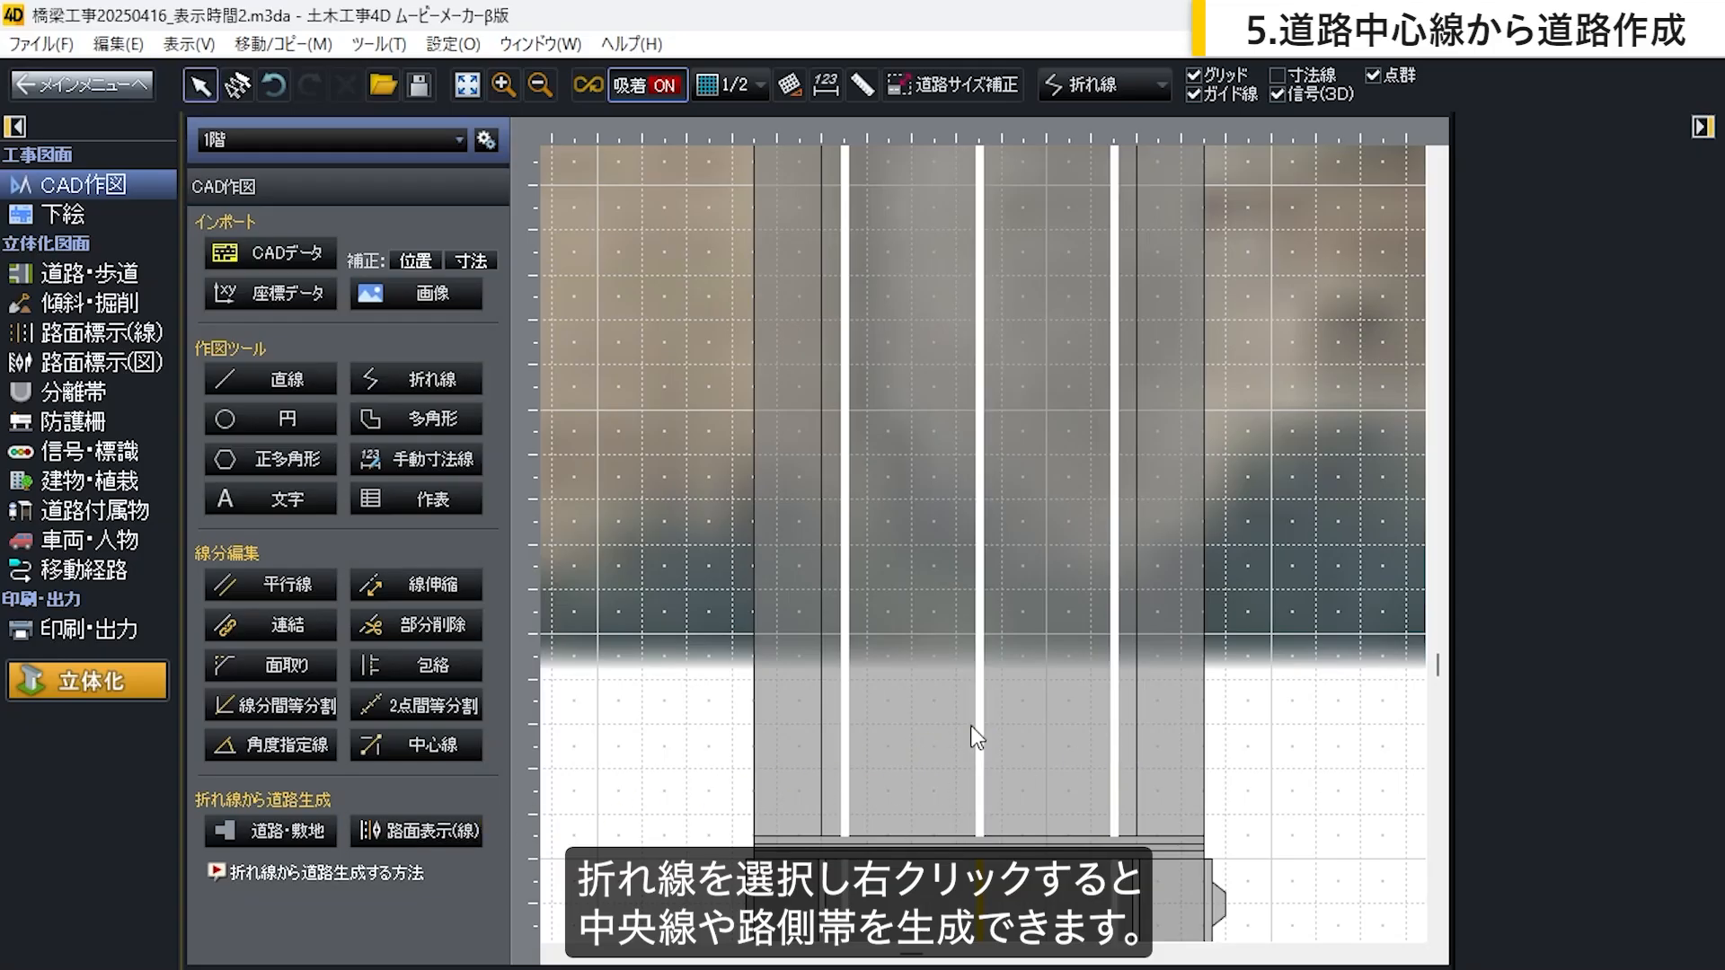
left_click(143, 342)
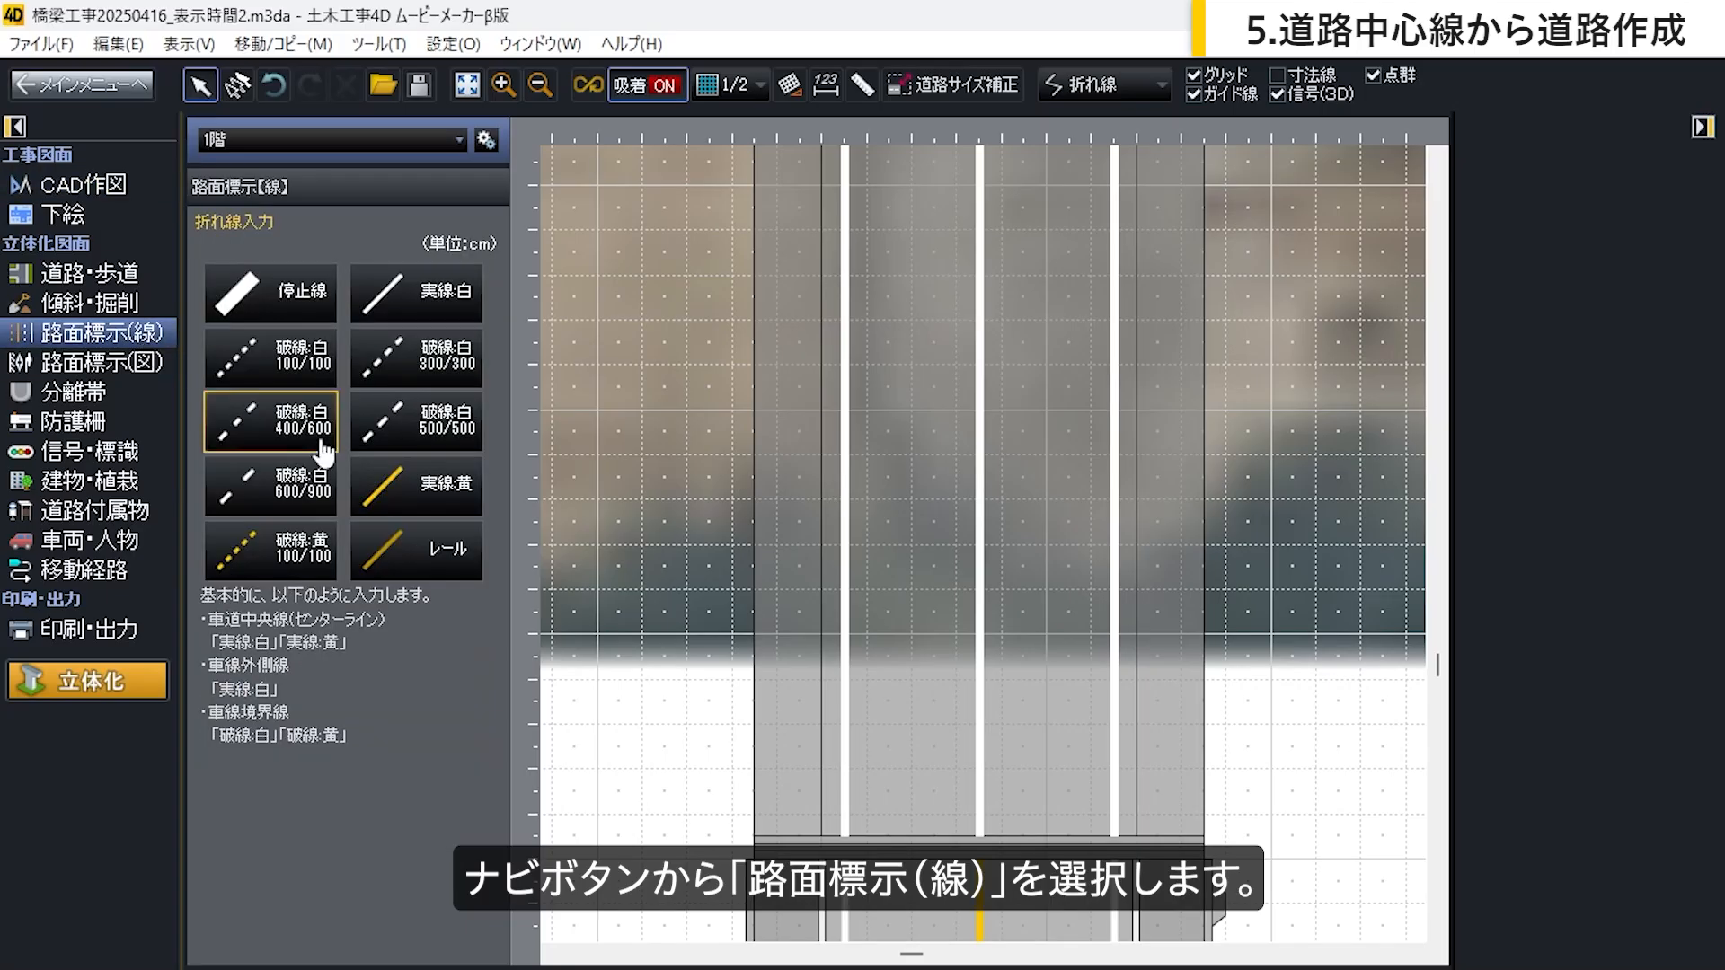
left_click(979, 741)
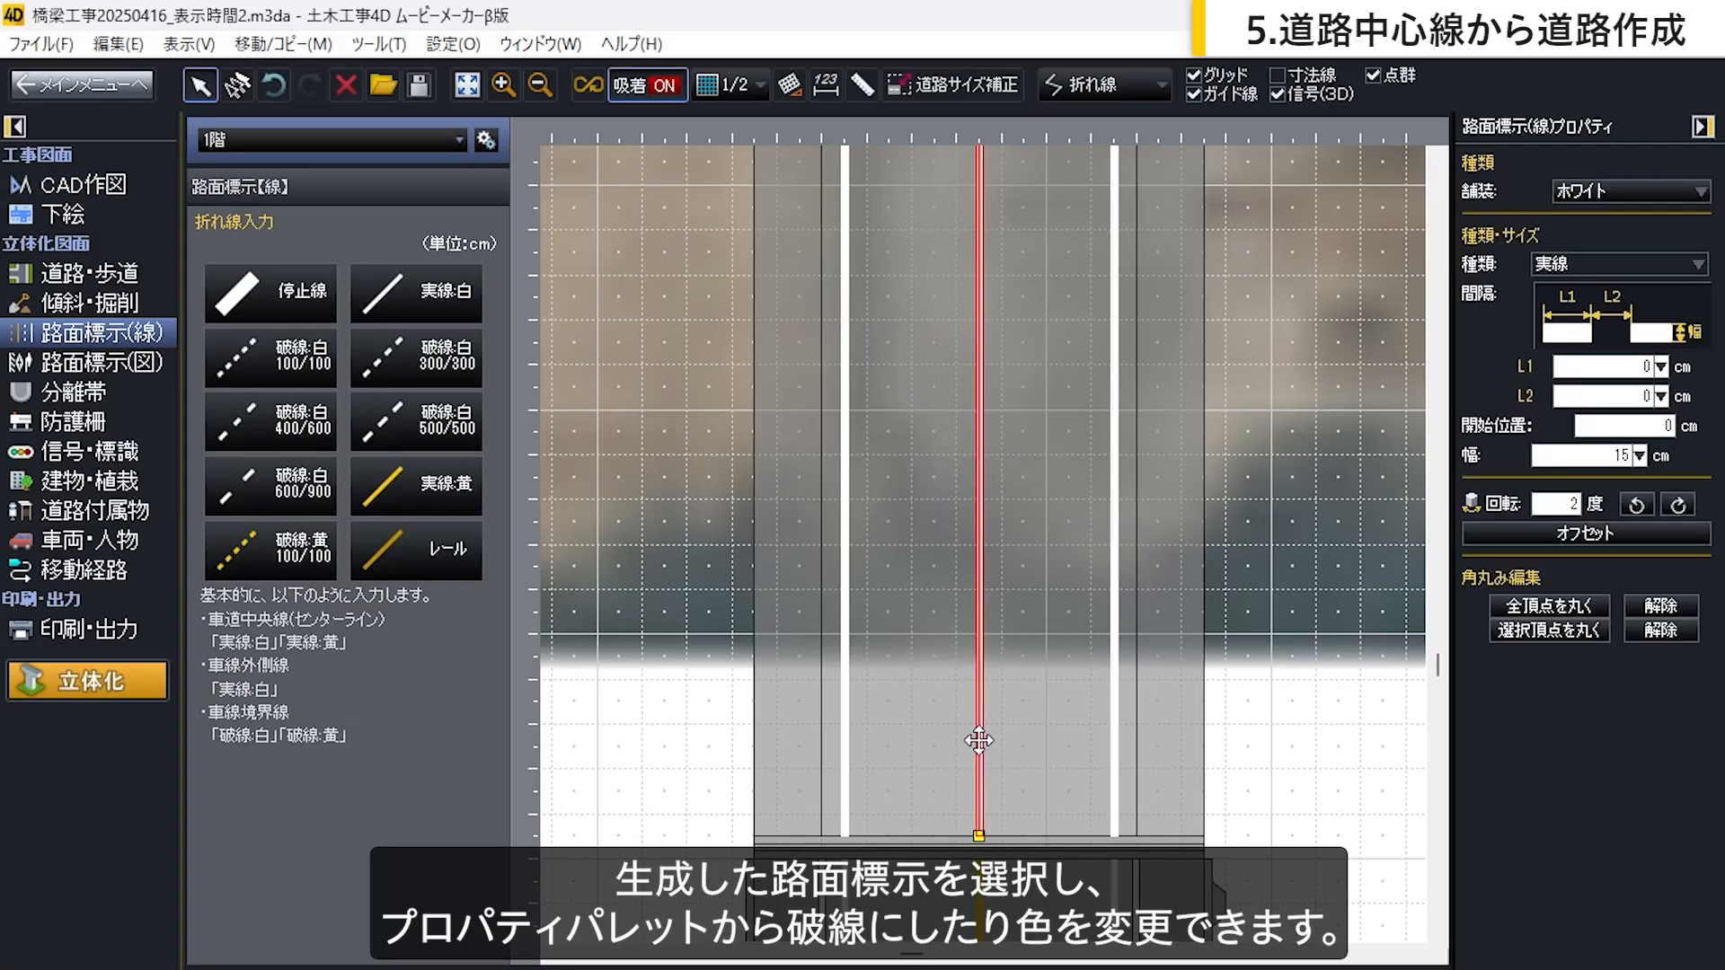
left_click(1631, 193)
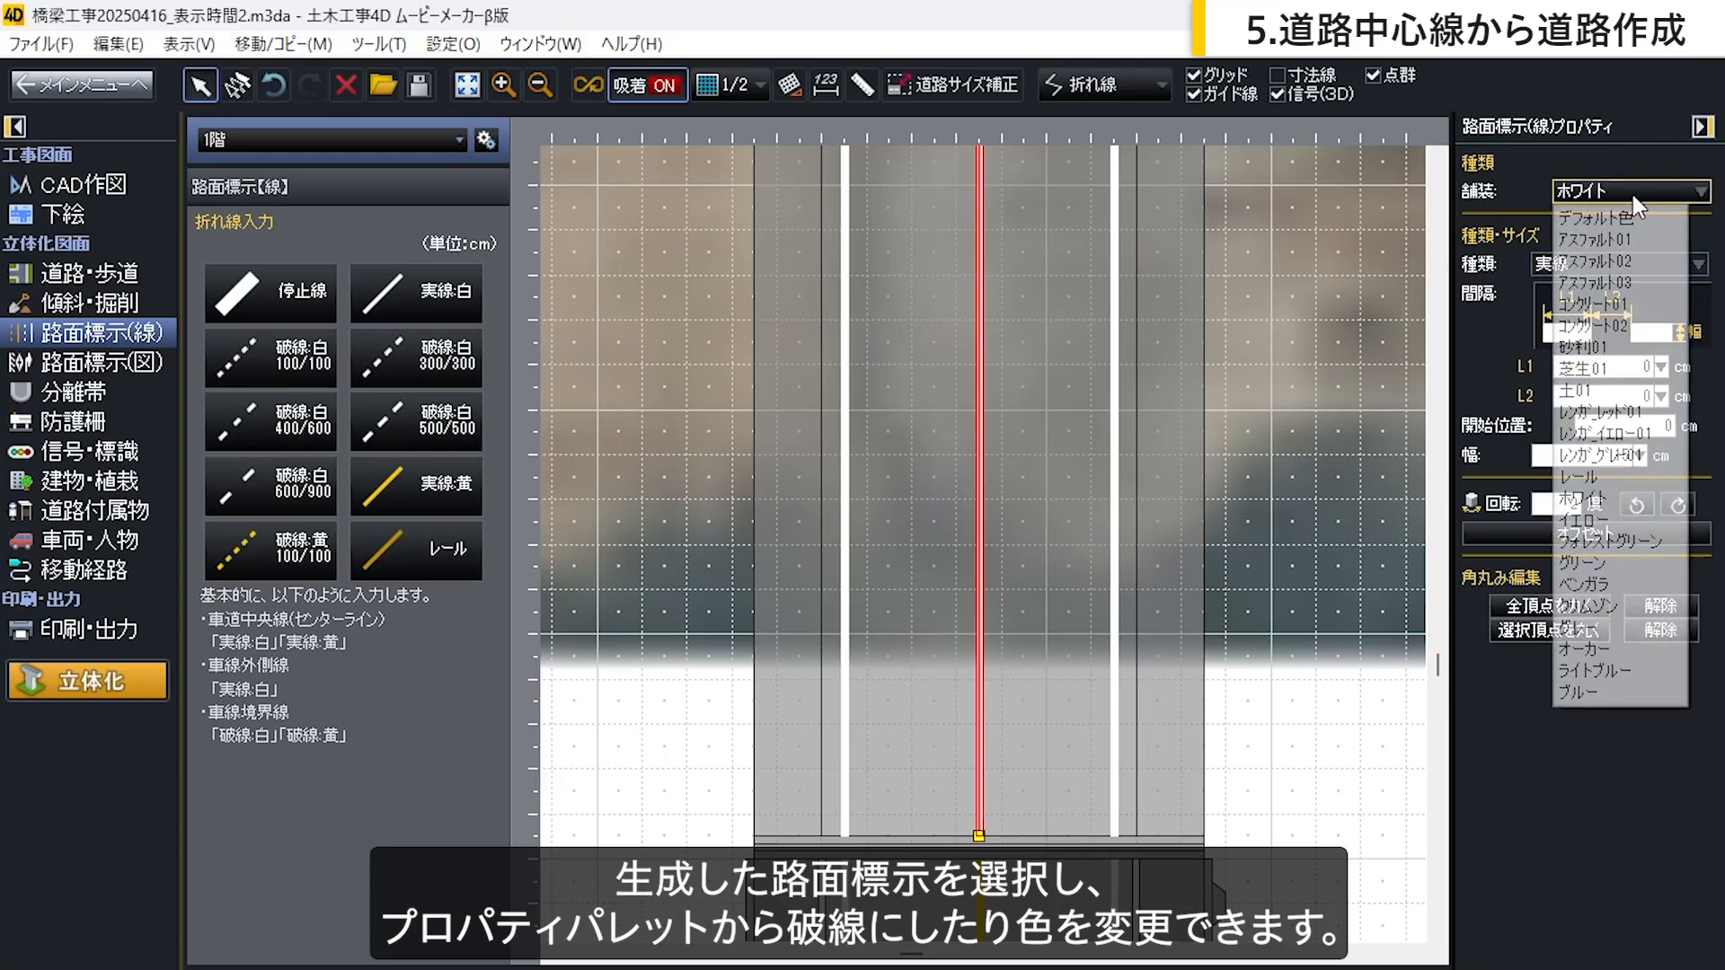
left_click(1588, 521)
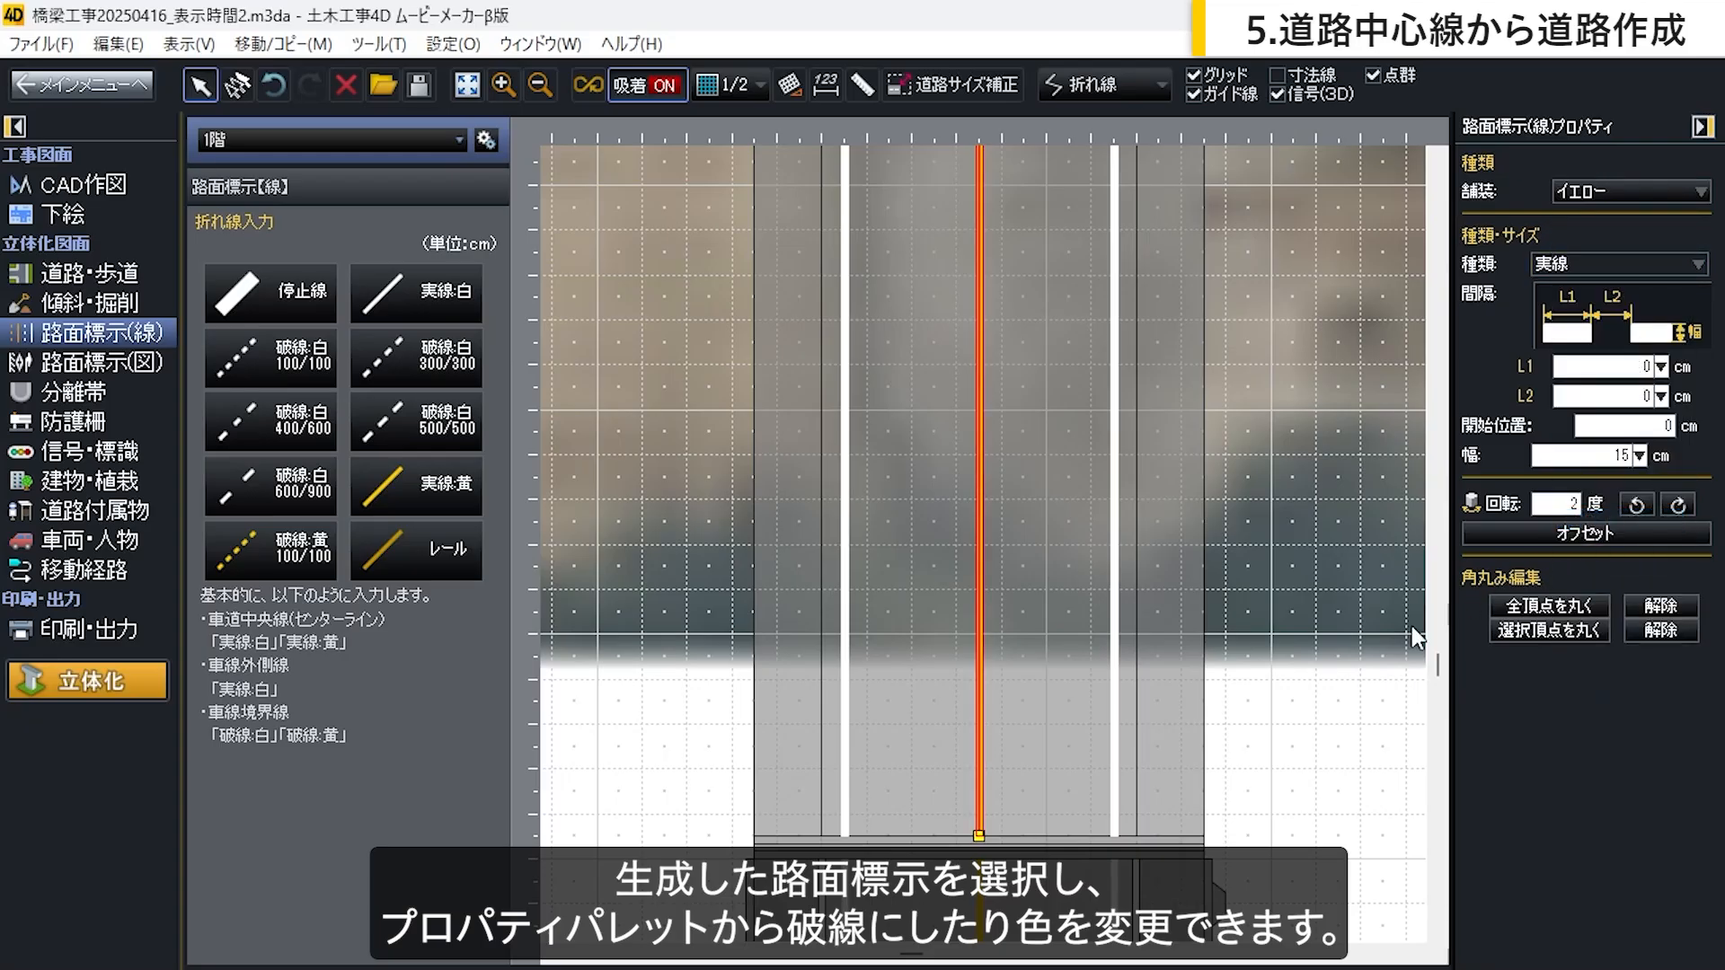
left_click(1345, 686)
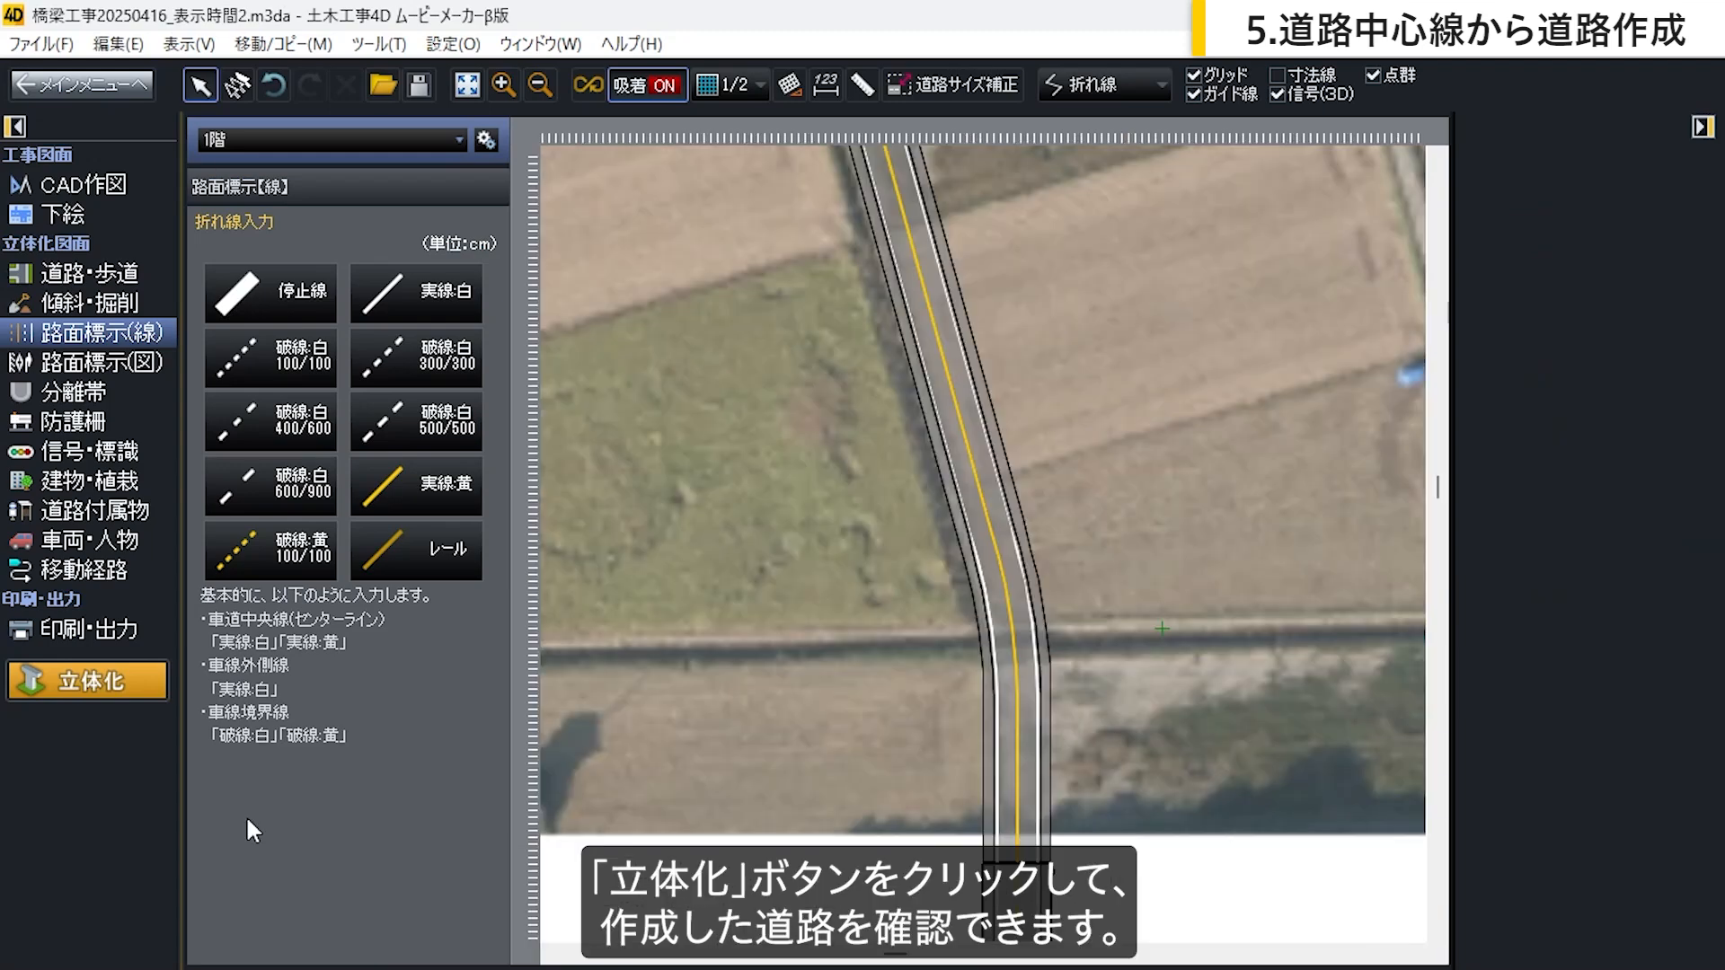
Step: Convert the plan to 3D and inspect the finished road with its sidewalks and markings
left_click(142, 687)
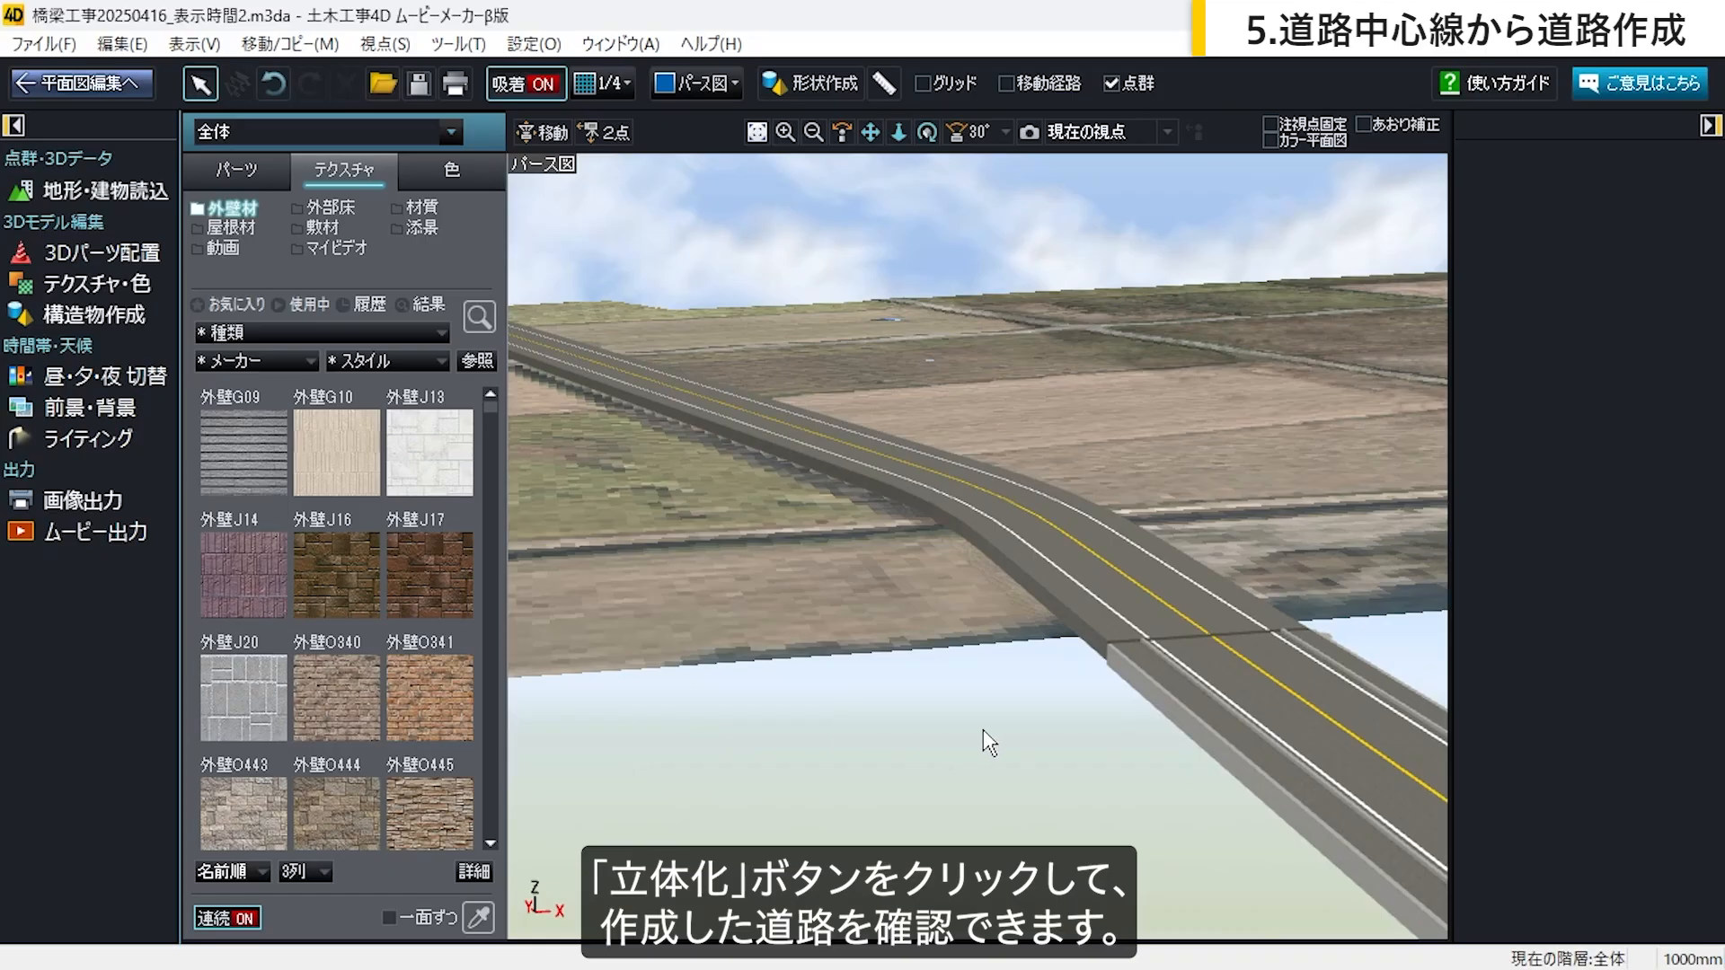
left_click_drag(983, 729, 864, 729)
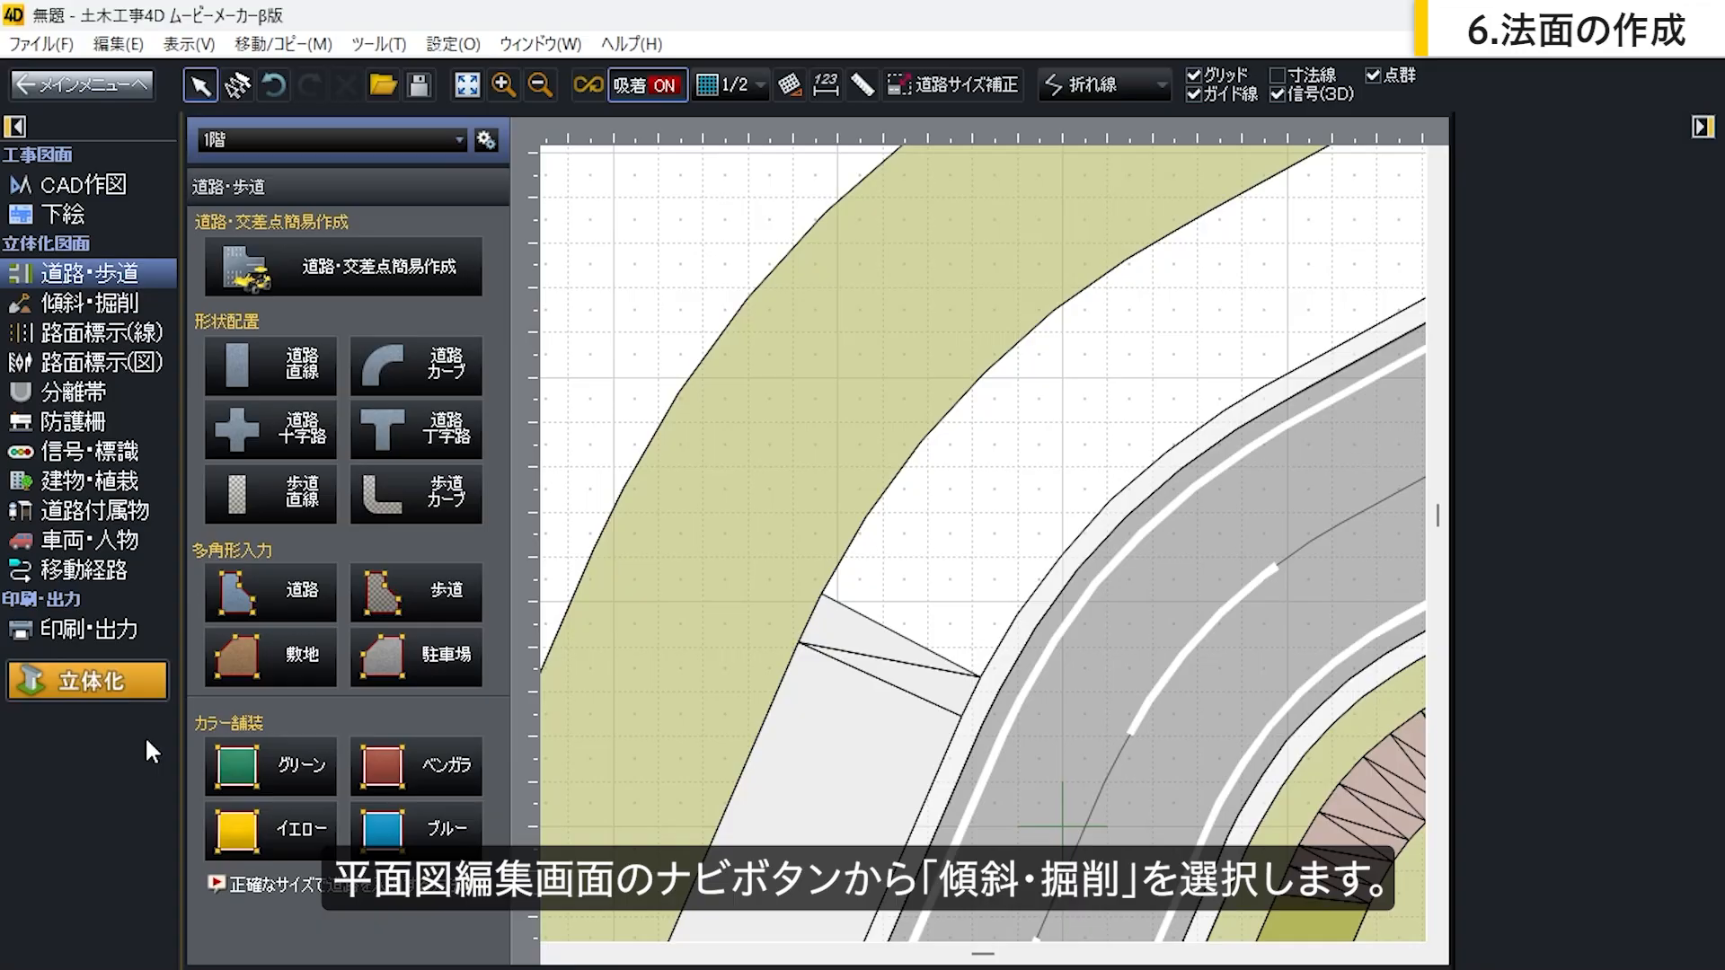
Step: Outline a triangular 法面 slope face between the embankment edge and the road edge, adjoining the existing slope faces
left_click(121, 321)
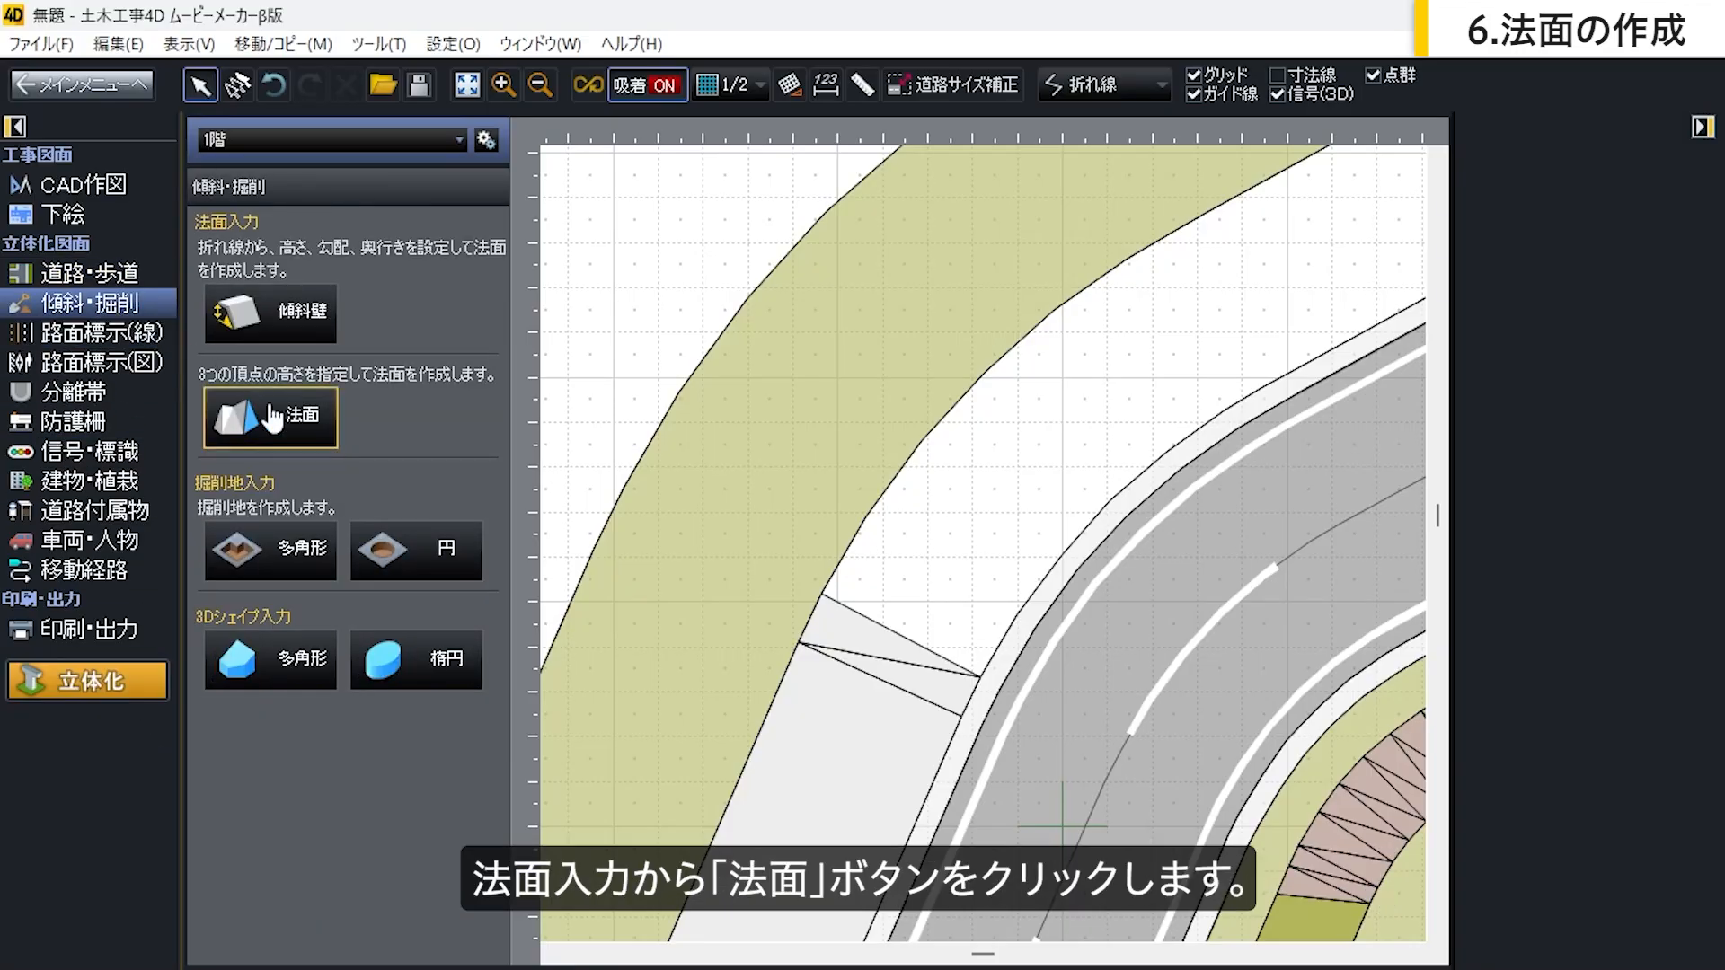
left_click(301, 437)
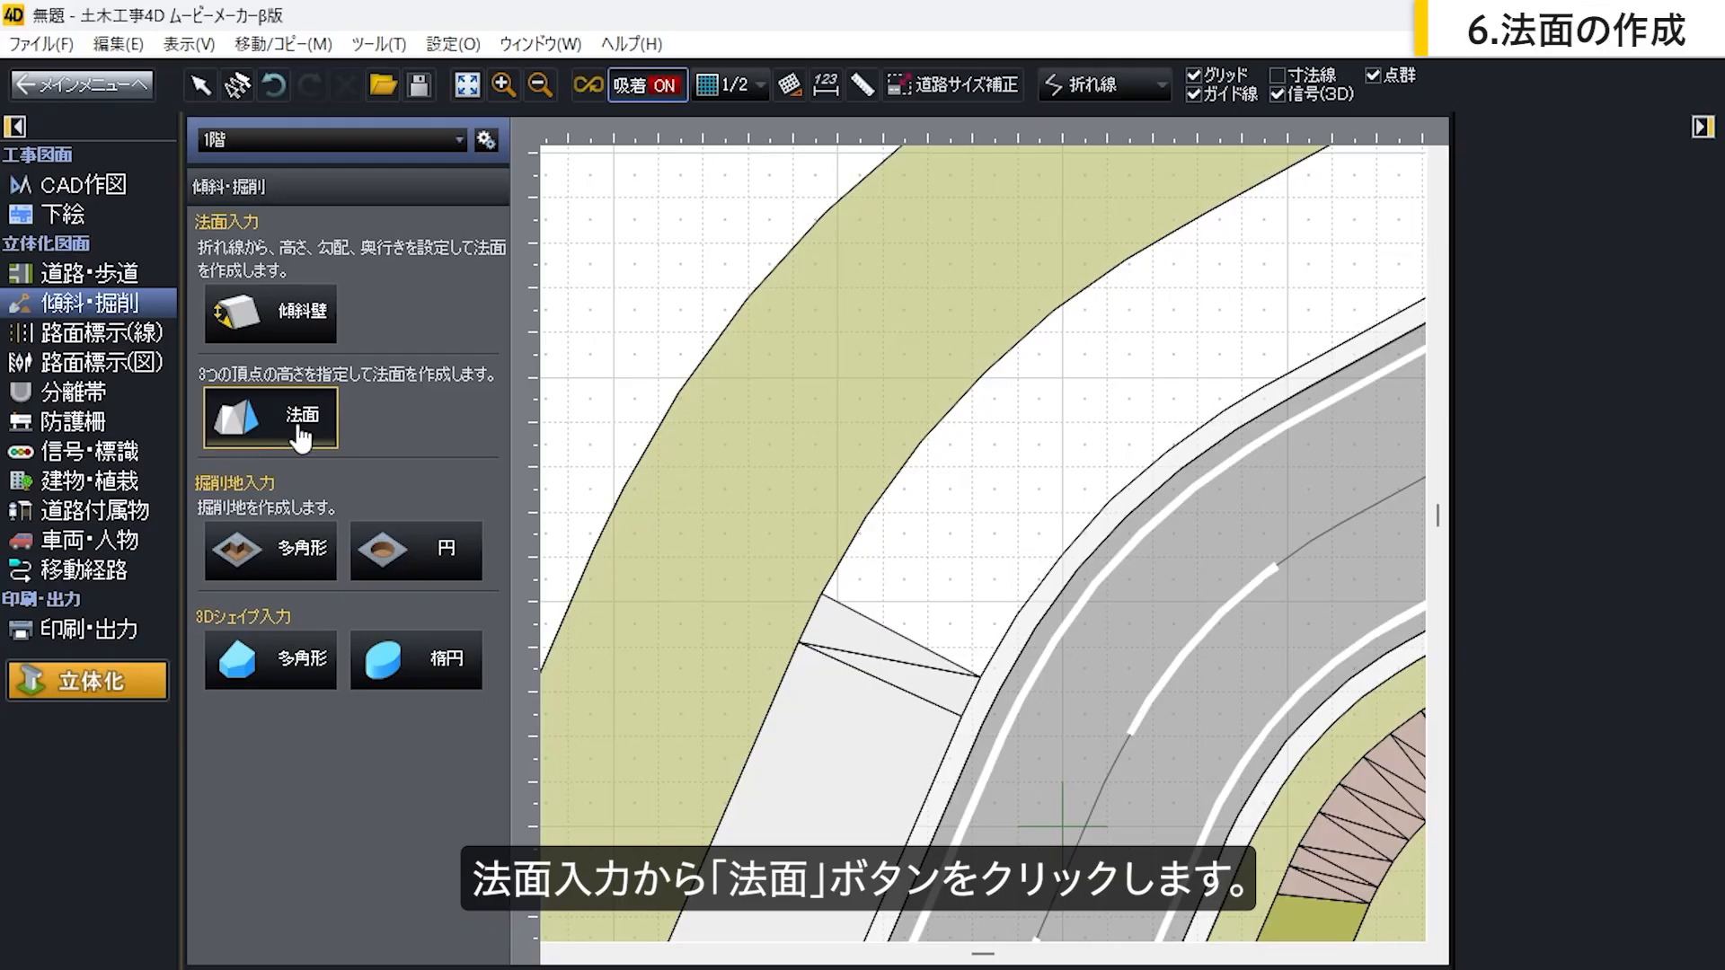
left_click(825, 596)
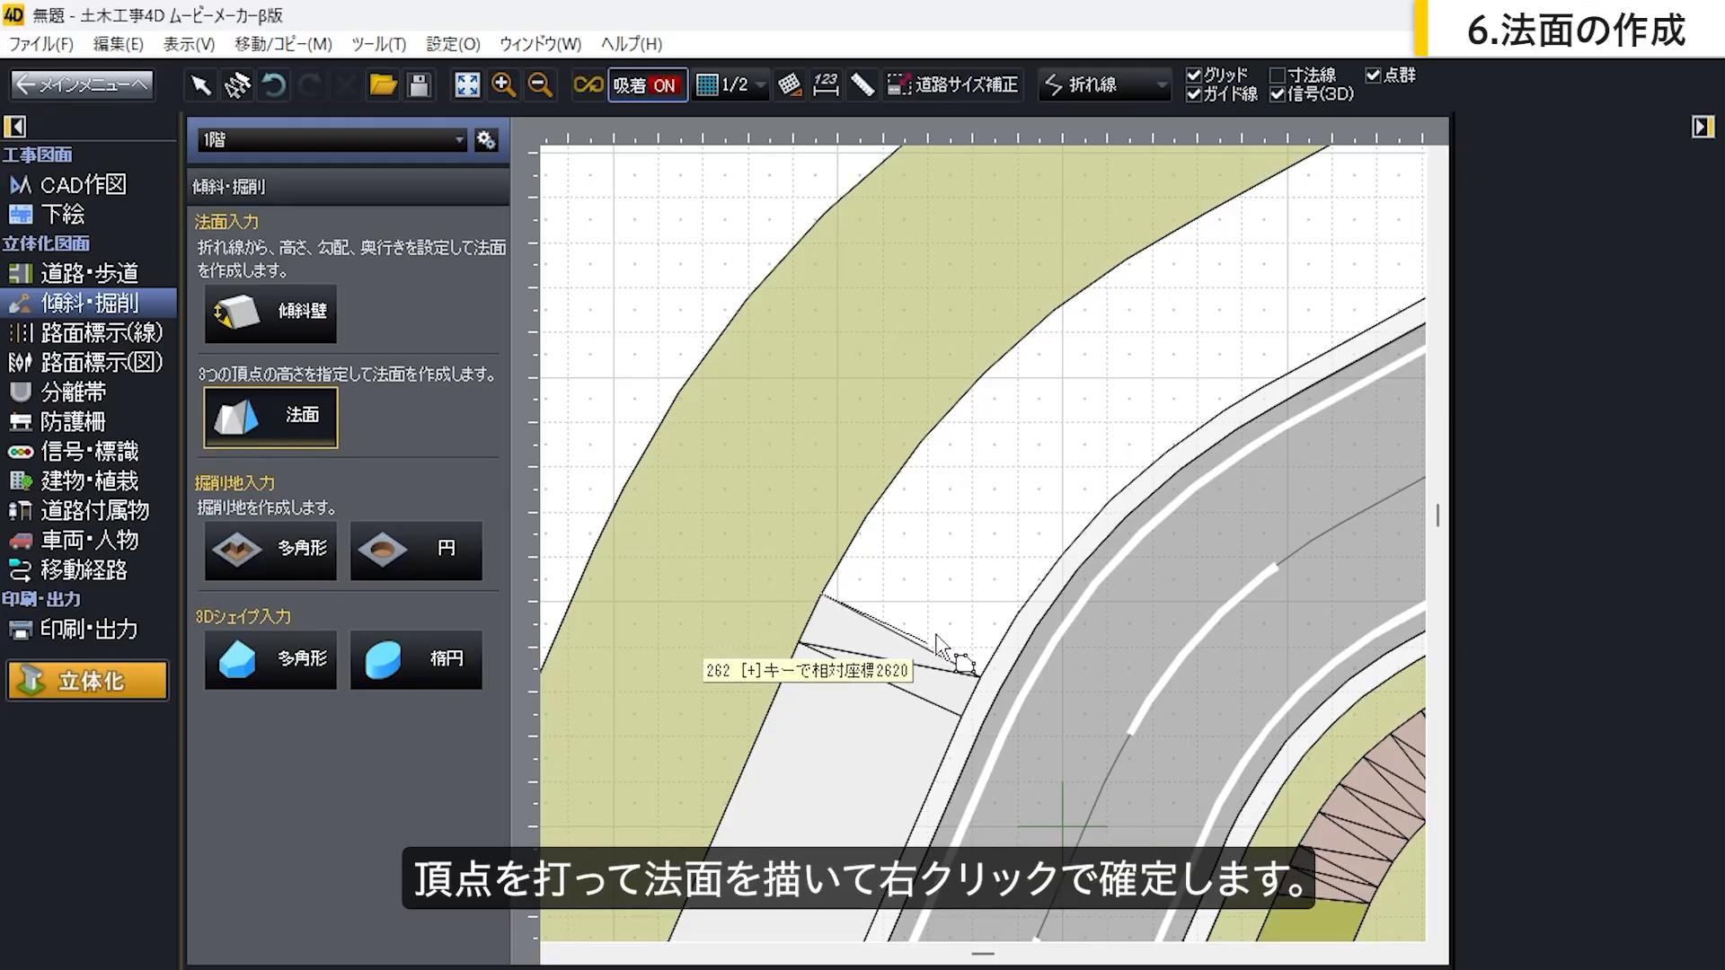
right_click(1019, 618)
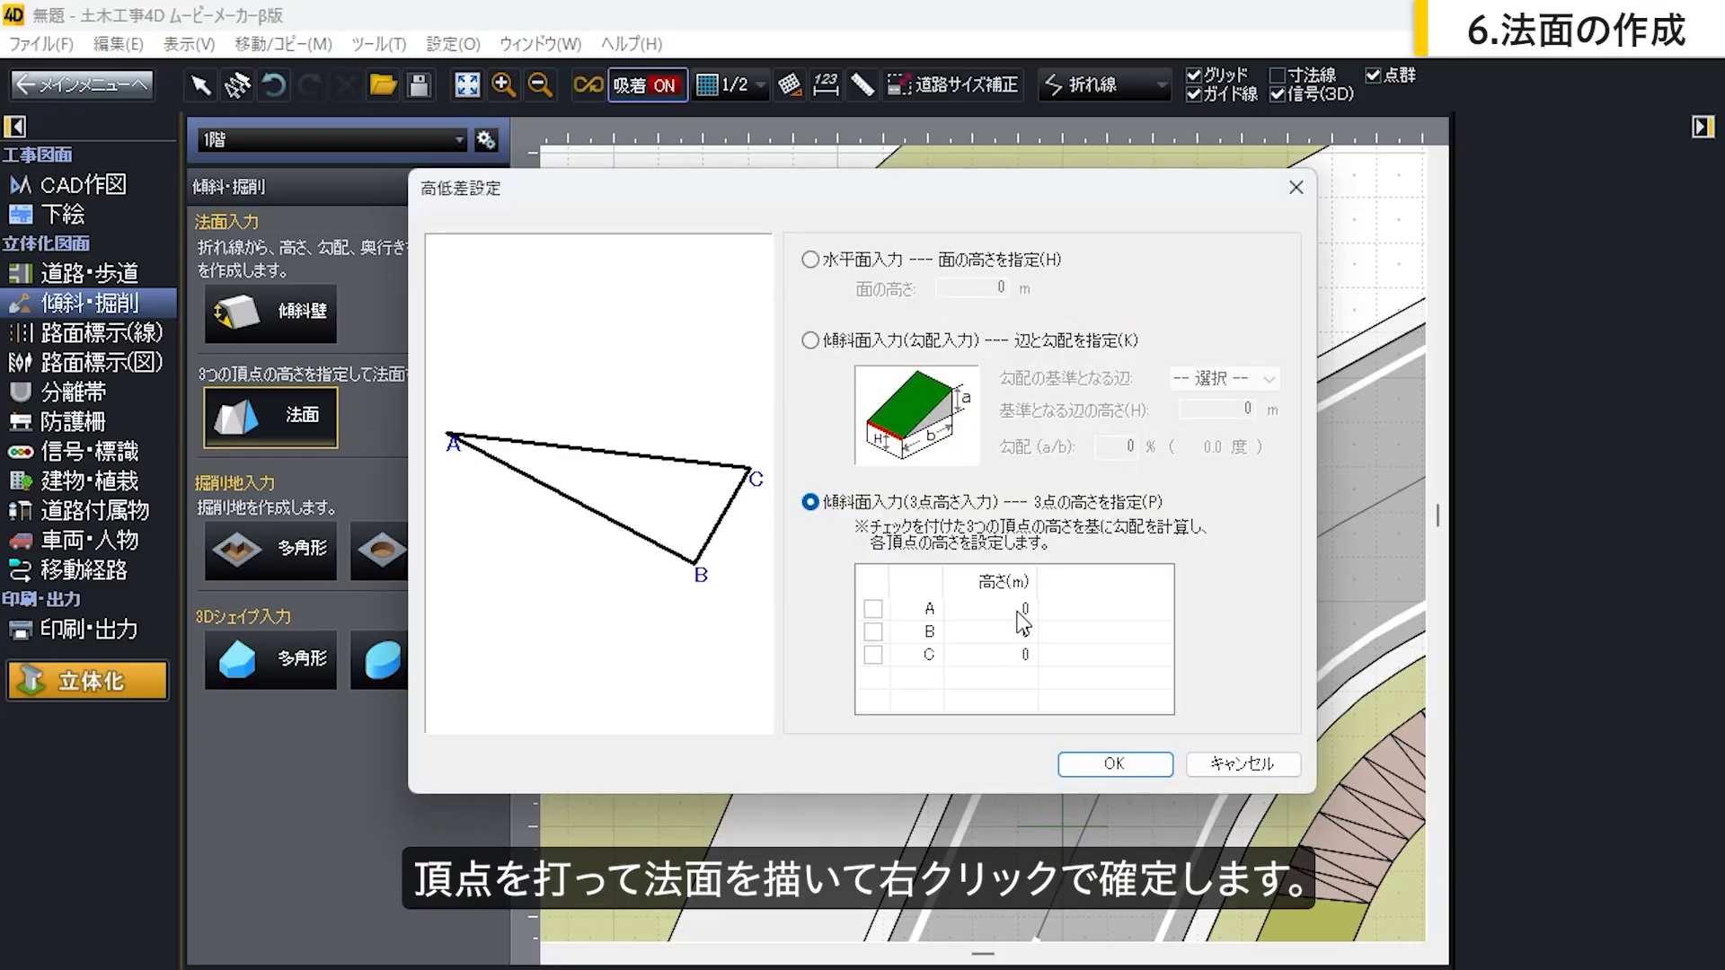
Step: Define the slope face by three vertex heights, with A at 4 m and B and C at 0 m
left_click(1020, 610)
type("4")
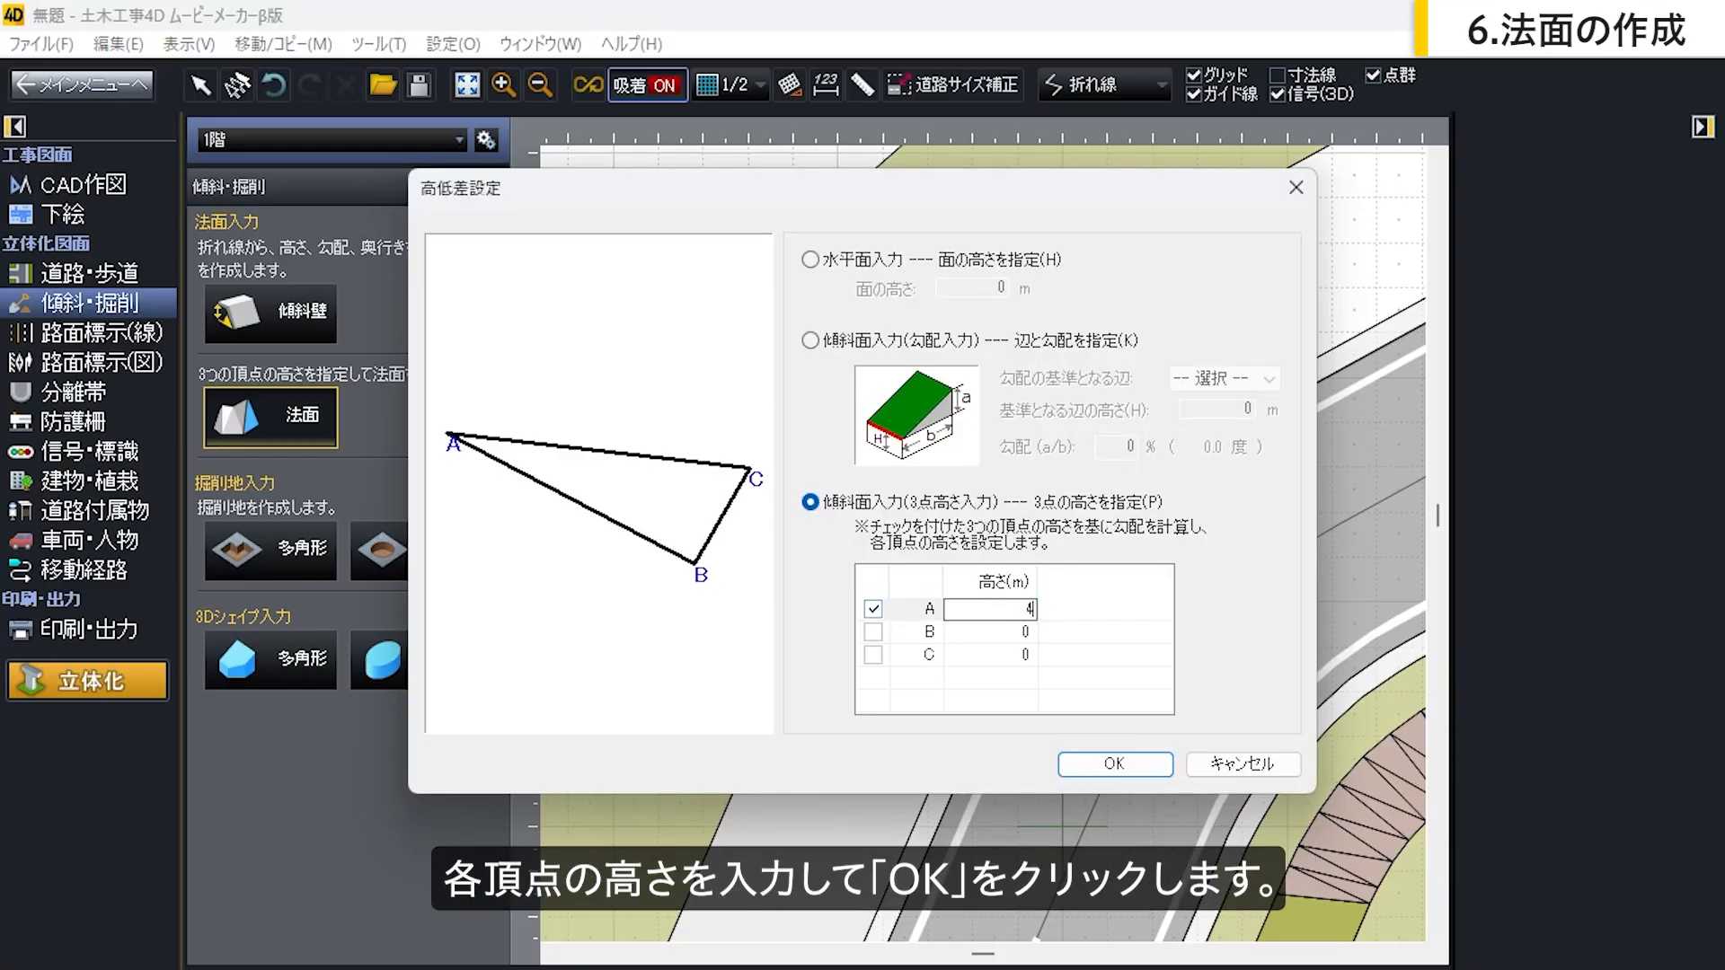
left_click(1020, 632)
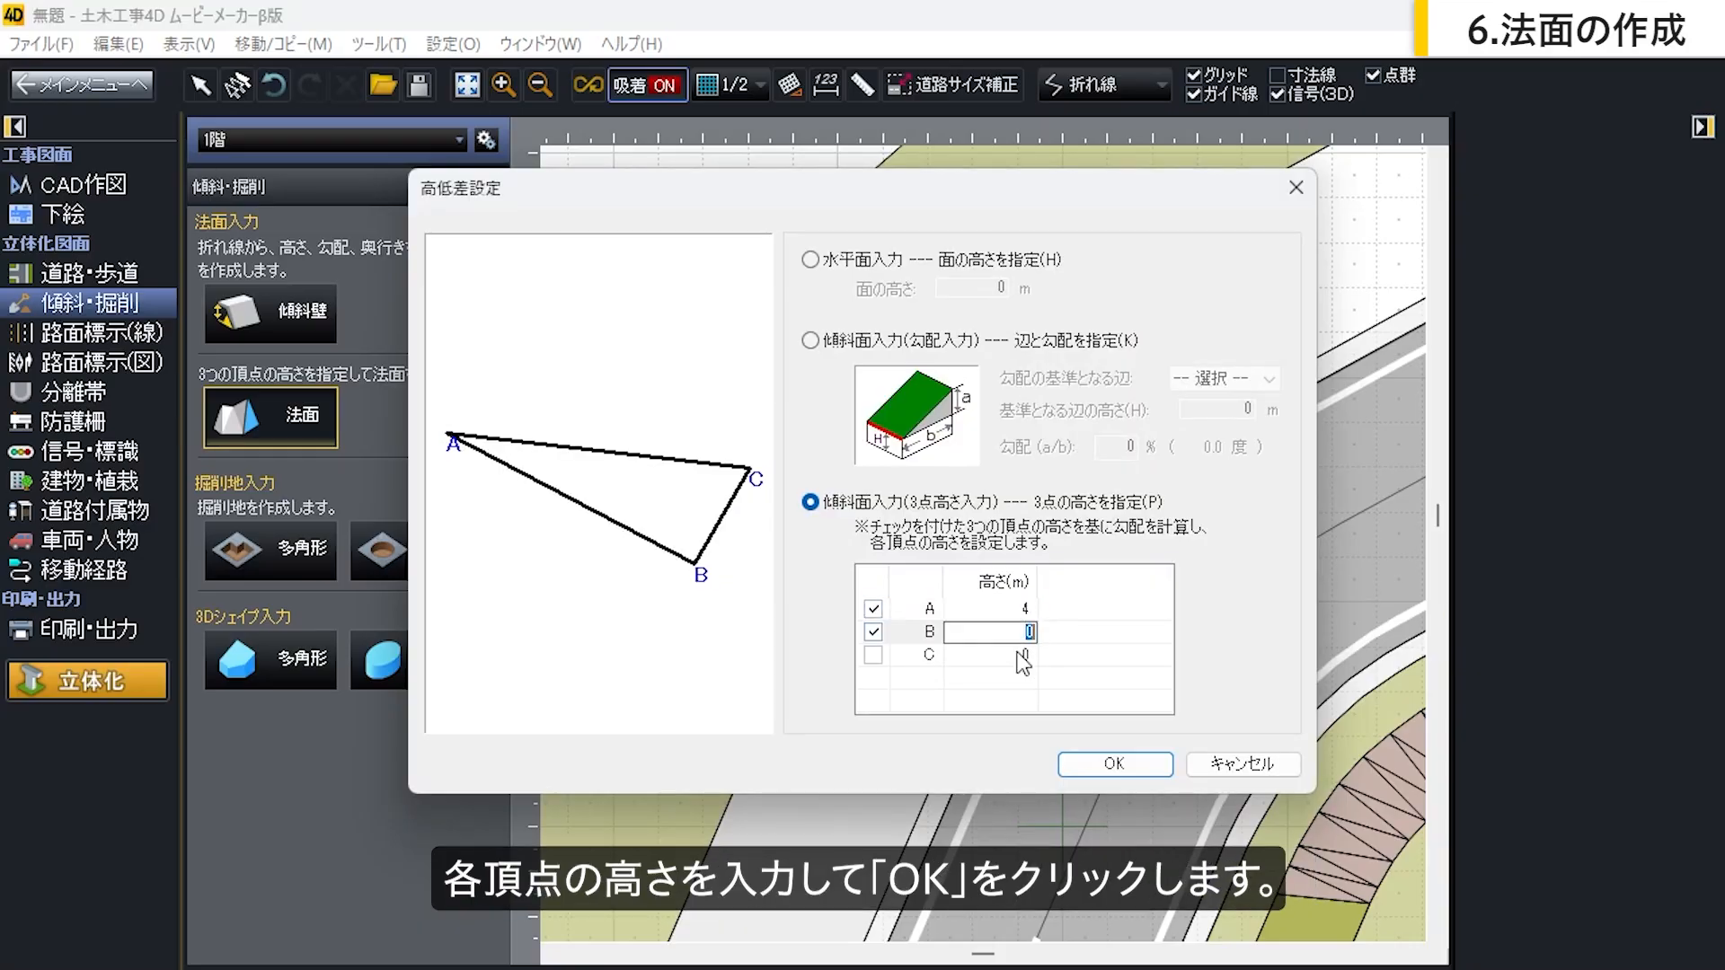
left_click(1019, 654)
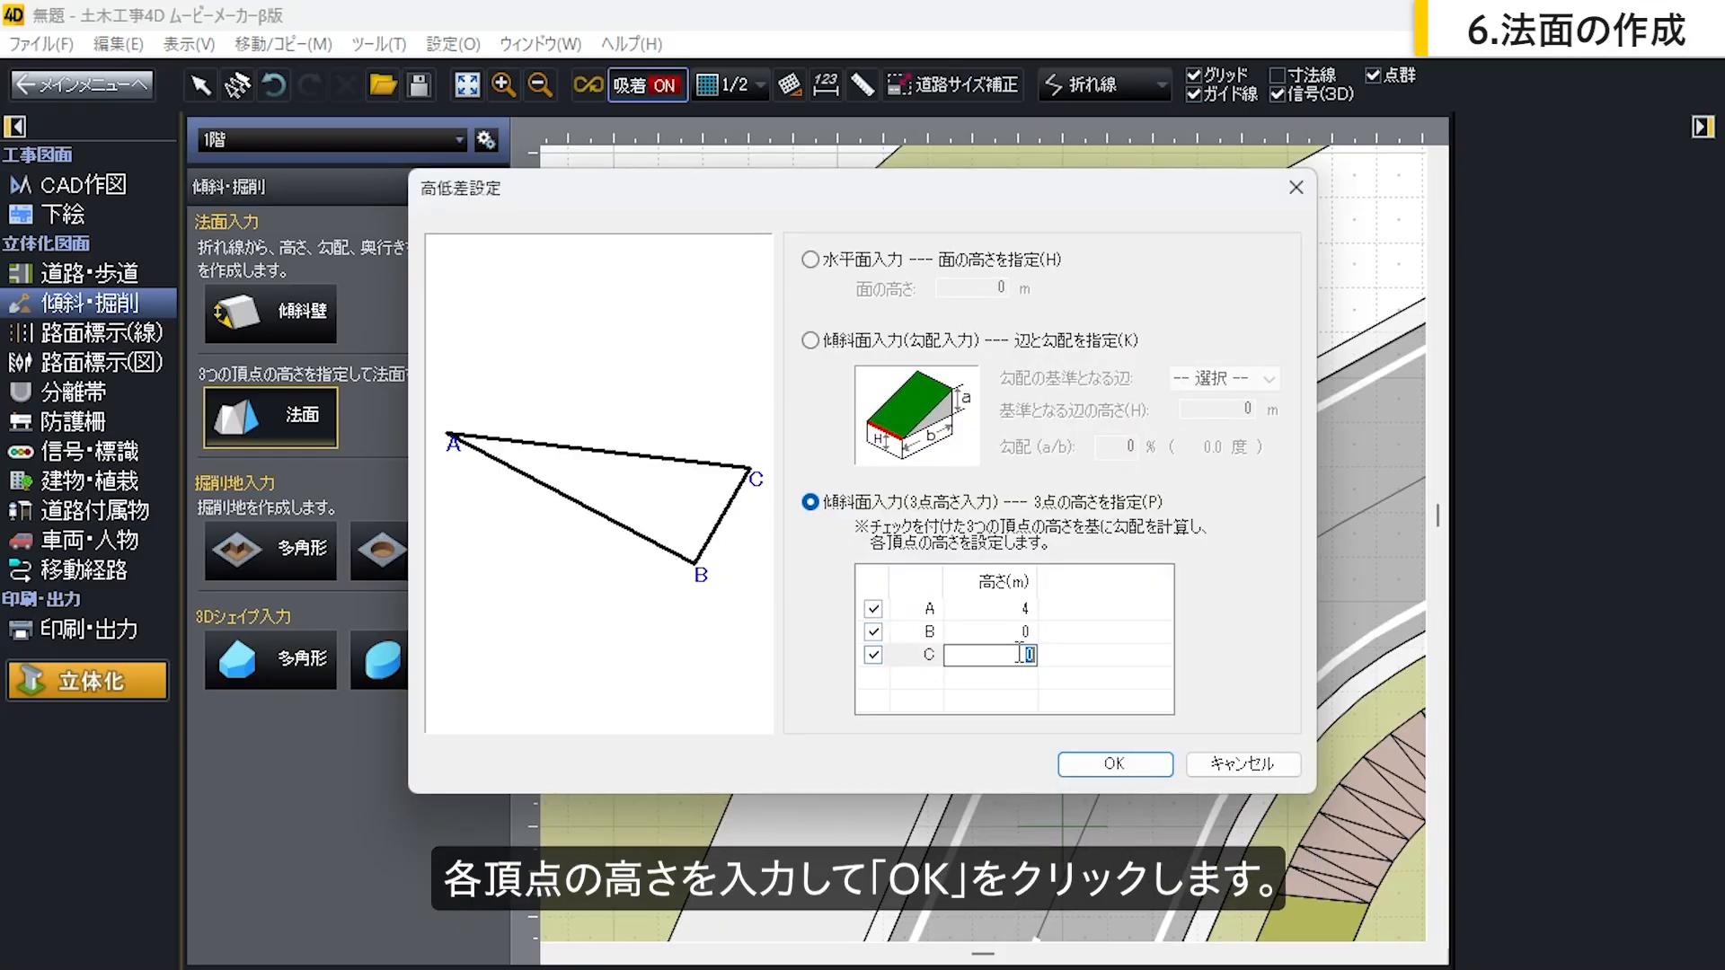
left_click(1115, 762)
left_click(1009, 537)
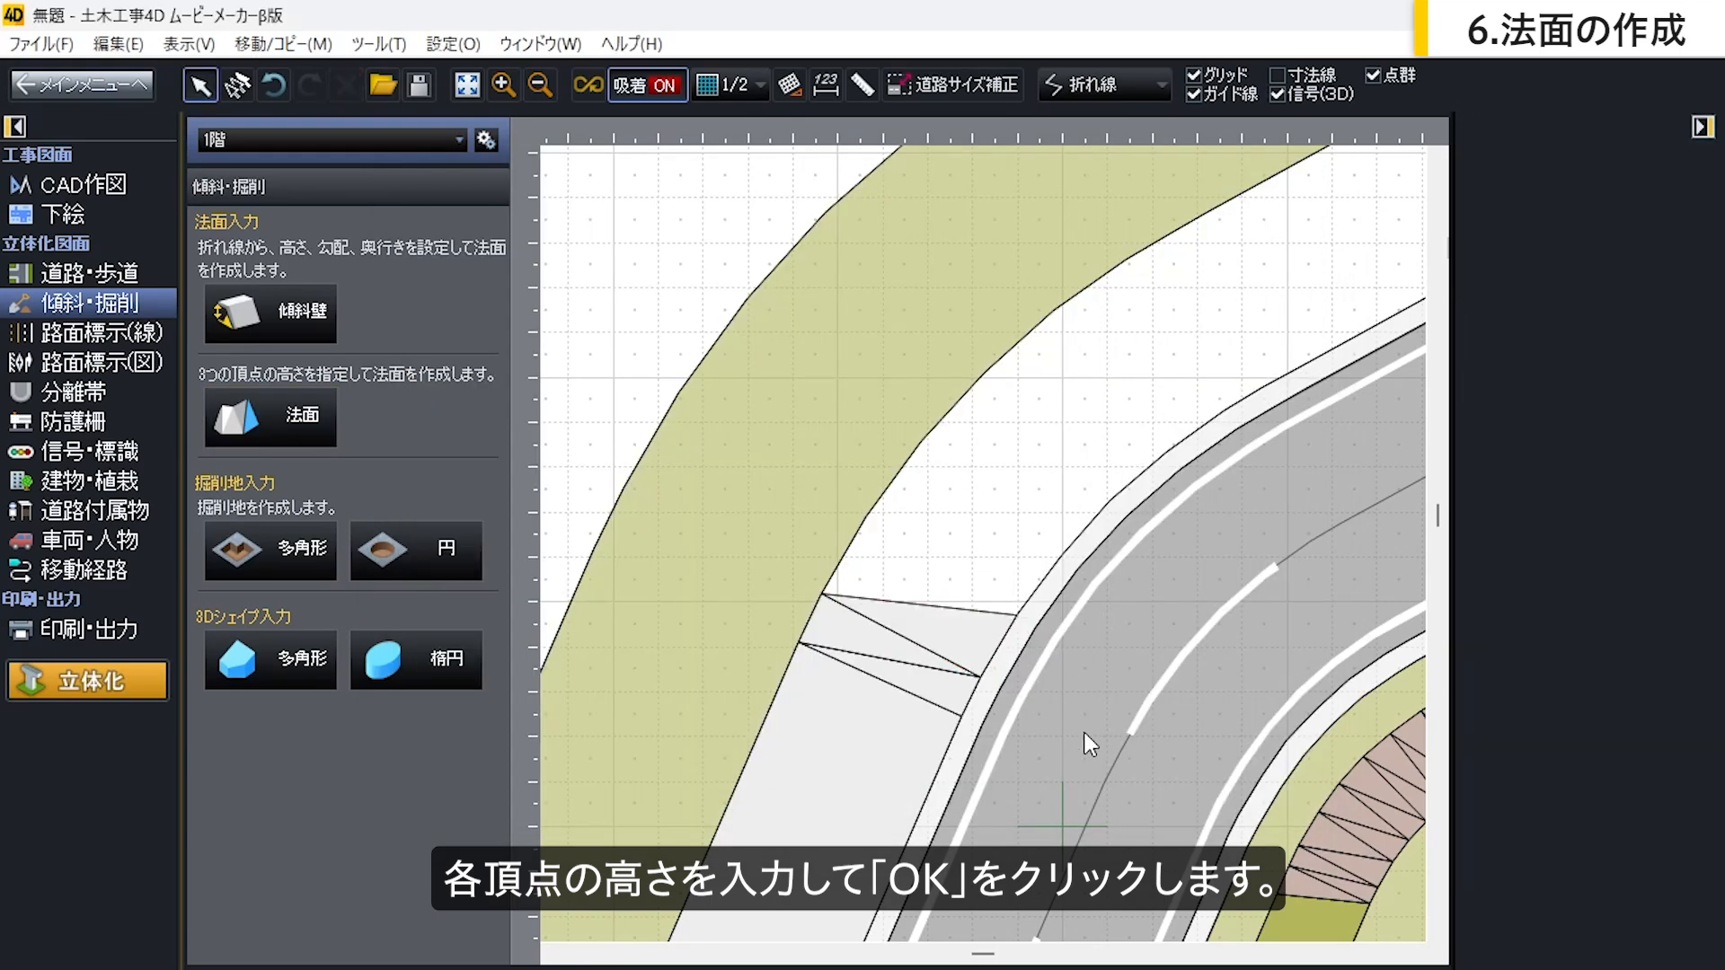
Step: Continue adding triangular 法面 faces along the curve between the embankment edge and the road edge
left_click(310, 420)
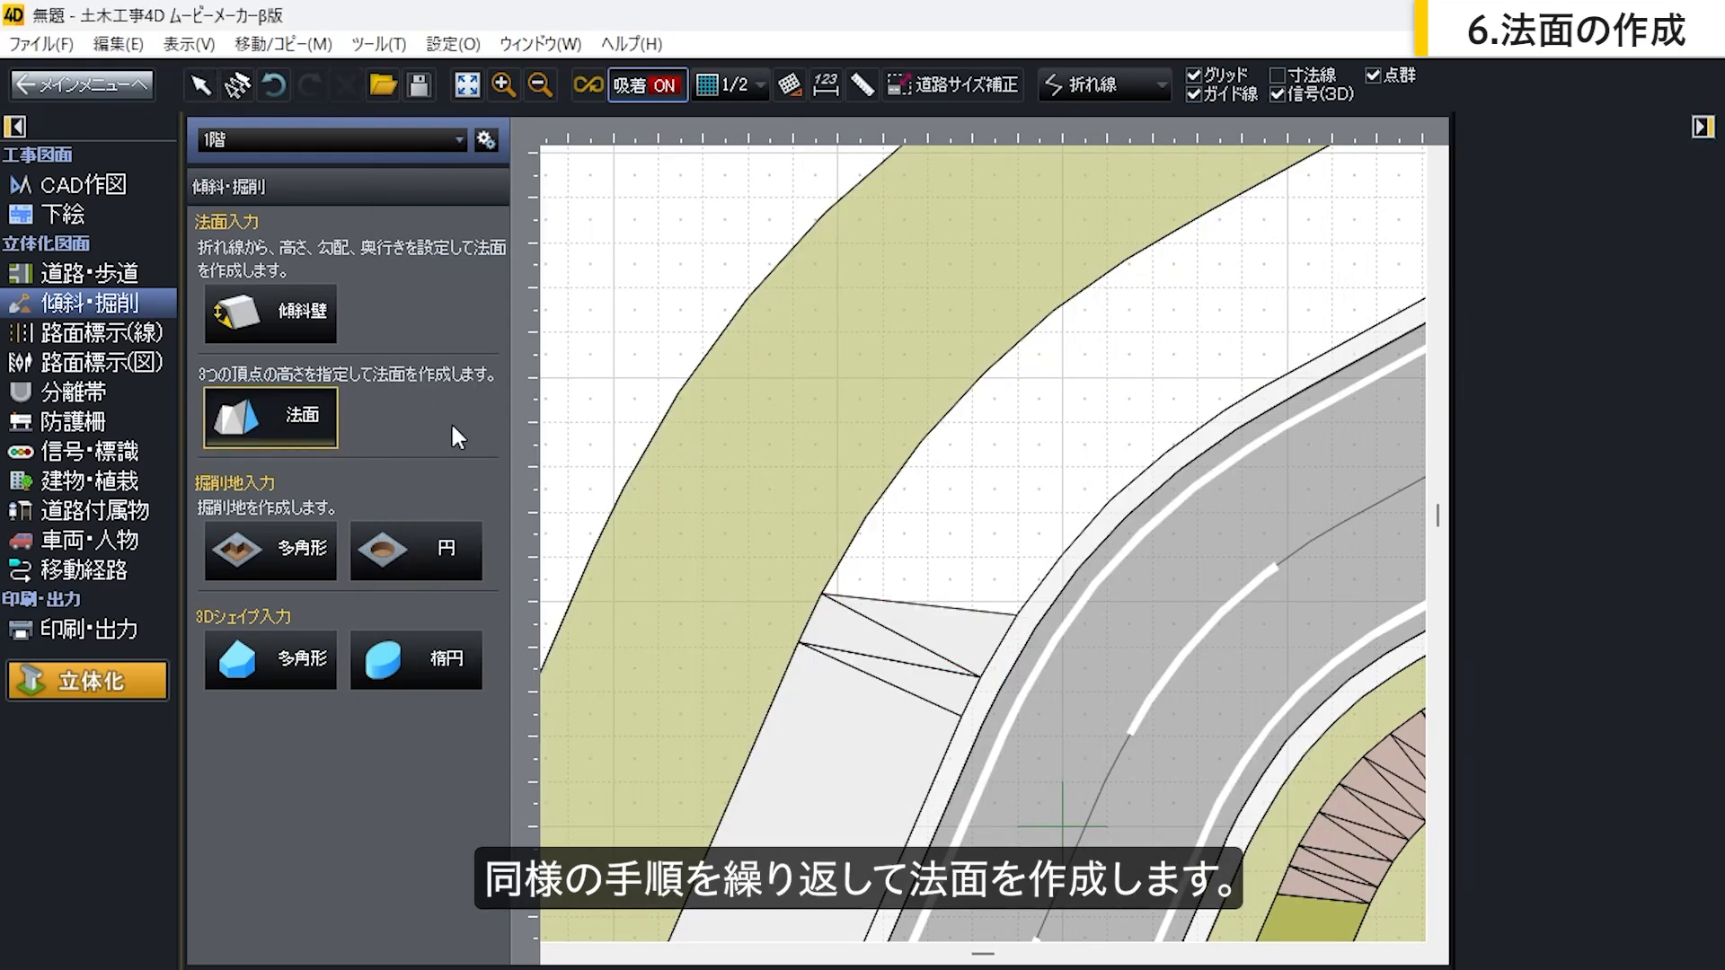
left_click(868, 519)
left_click(1016, 614)
left_click(1146, 758)
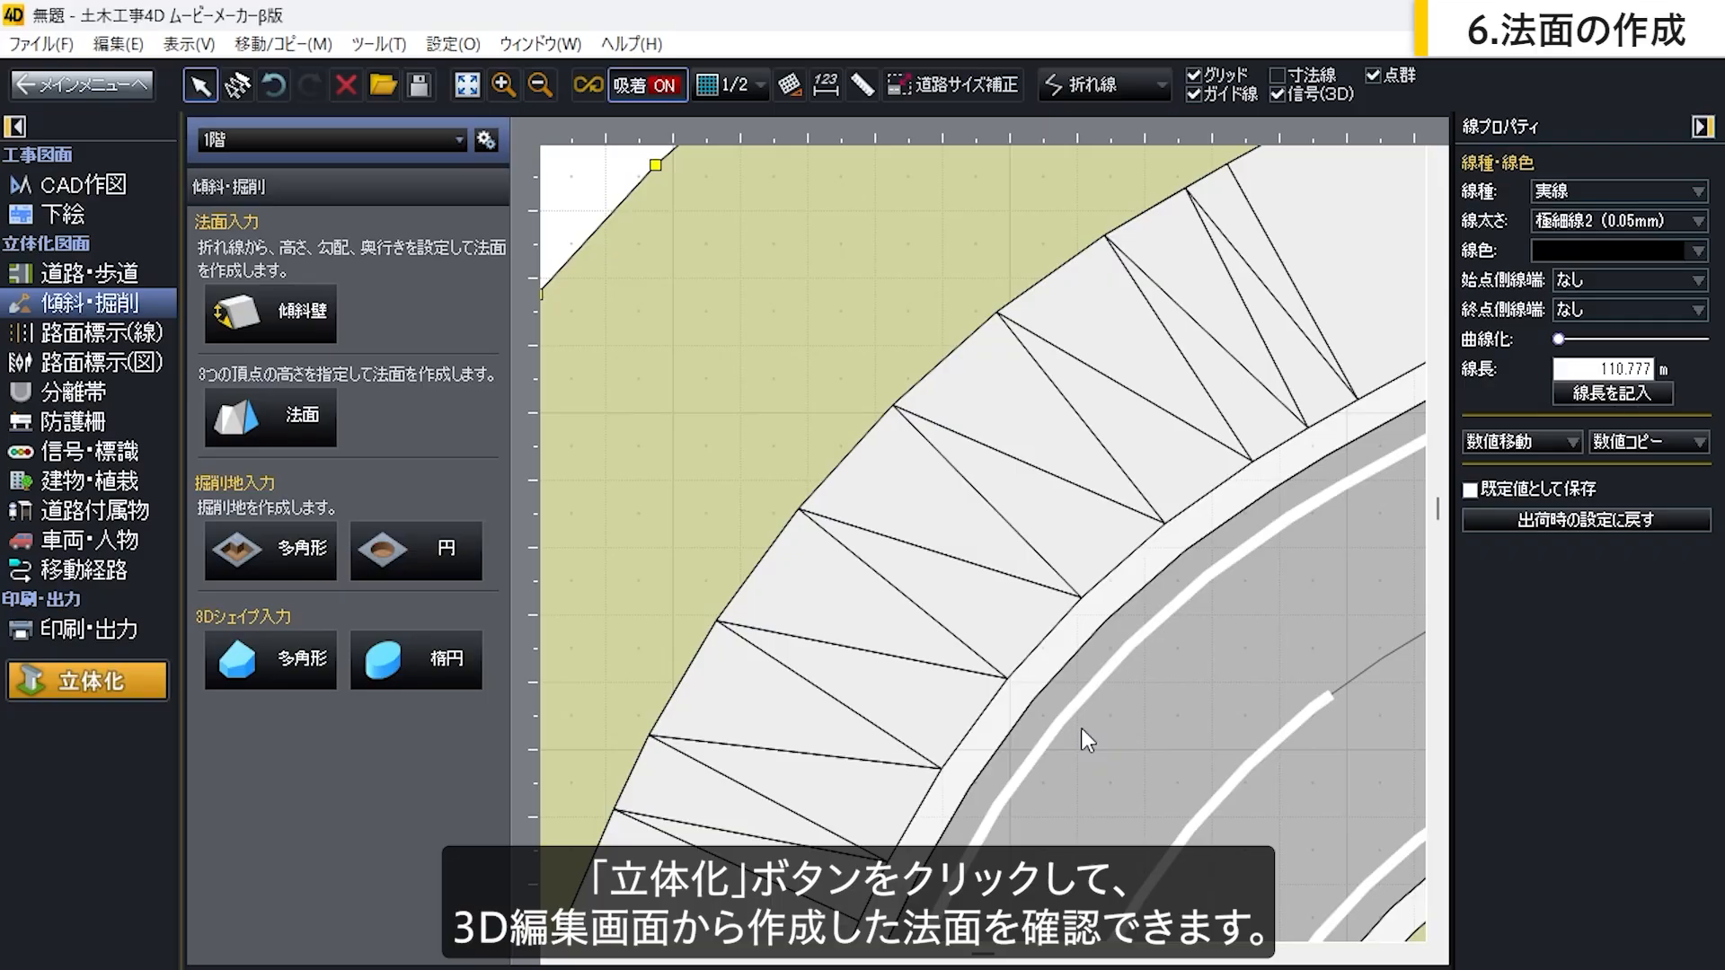
Step: Convert the plan to 3D and examine the slopes alongside the road
left_click(163, 681)
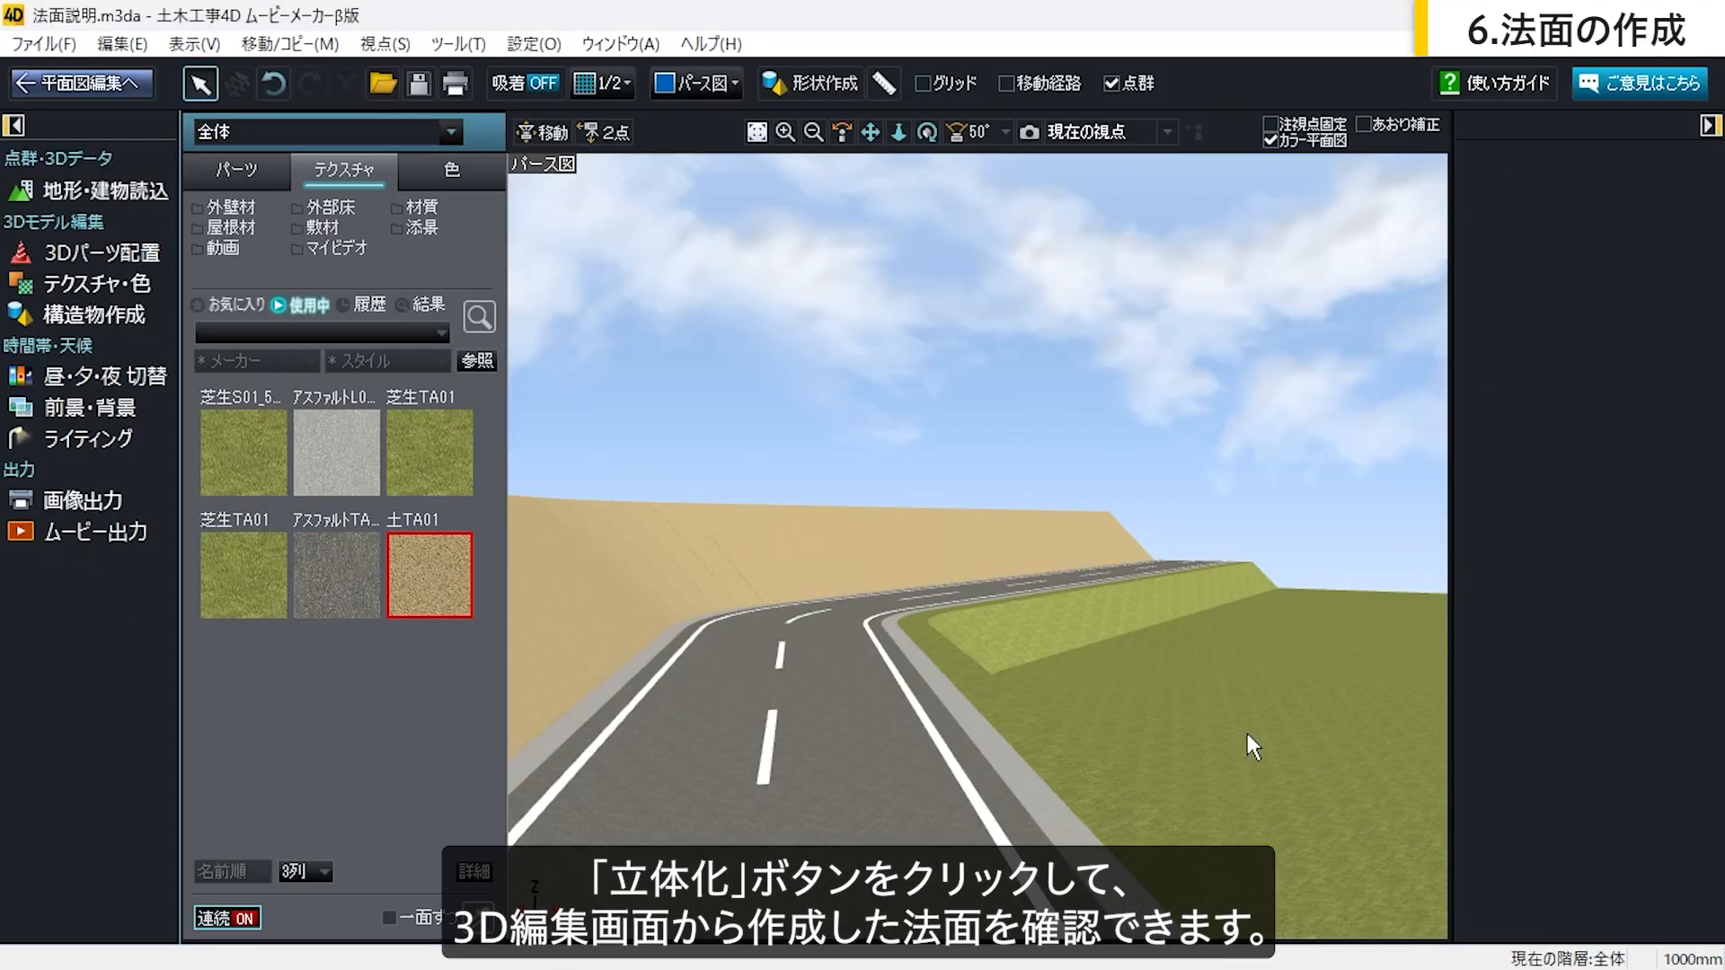
right_click_drag(1247, 733, 1207, 702)
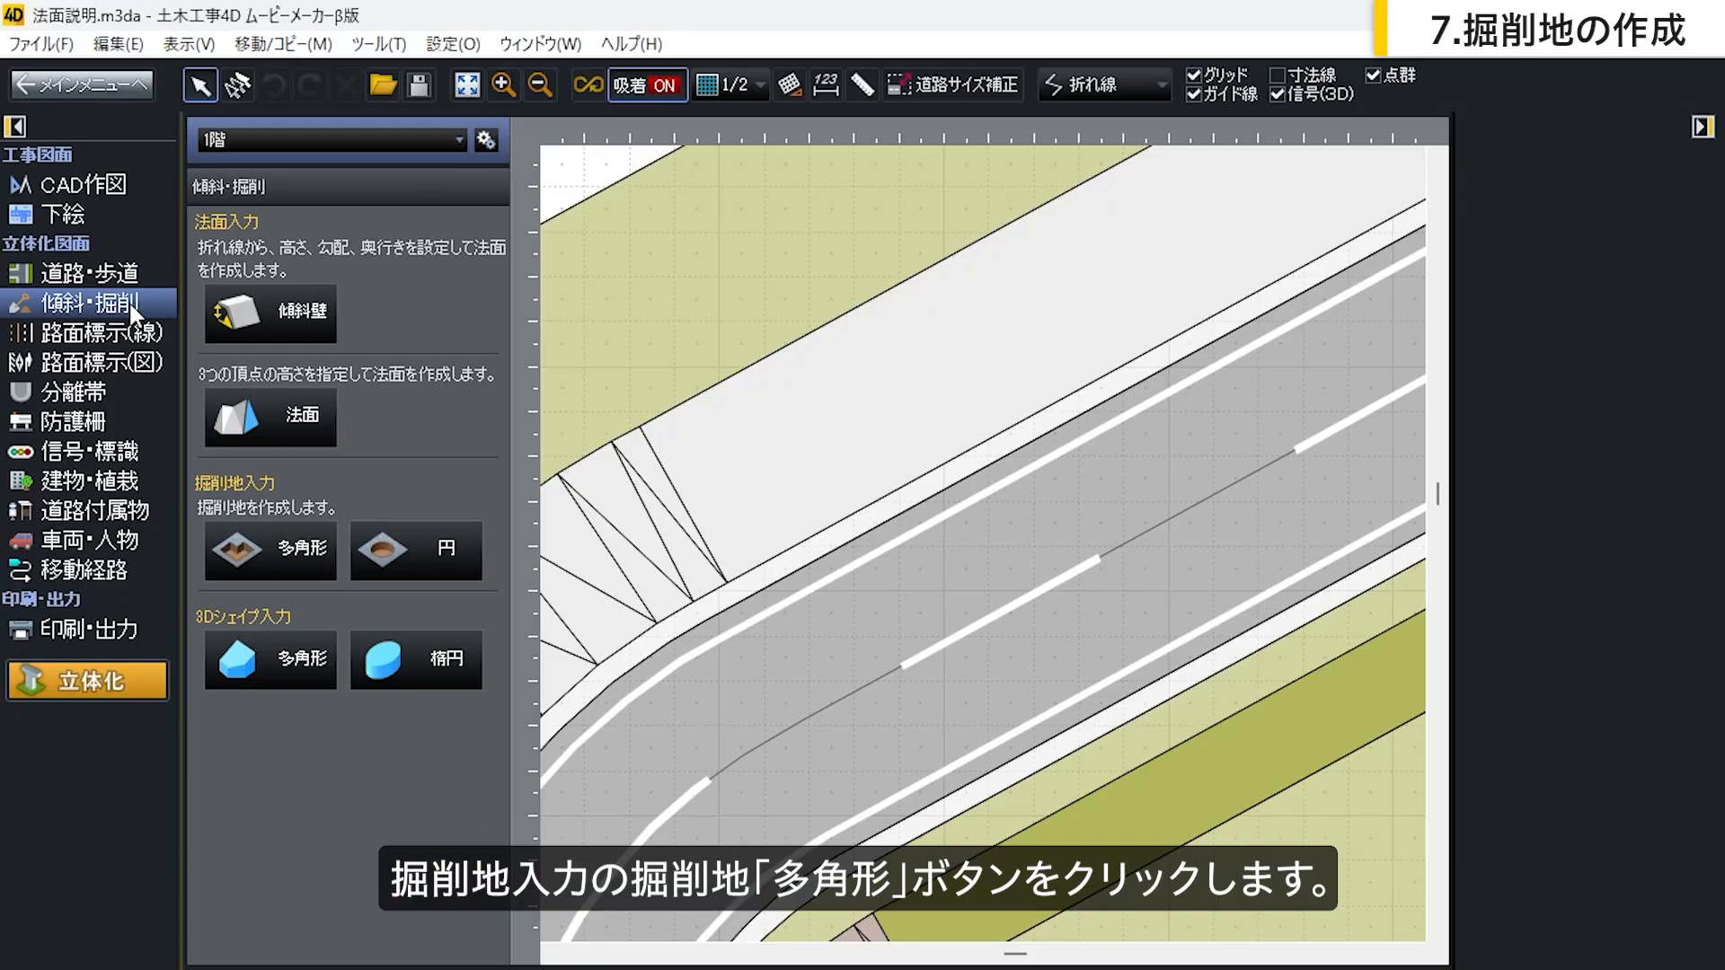
Step: Draw an L-shaped polygonal excavation area with six vertices on the road's upper lane, beside the dashed centre line
left_click(255, 561)
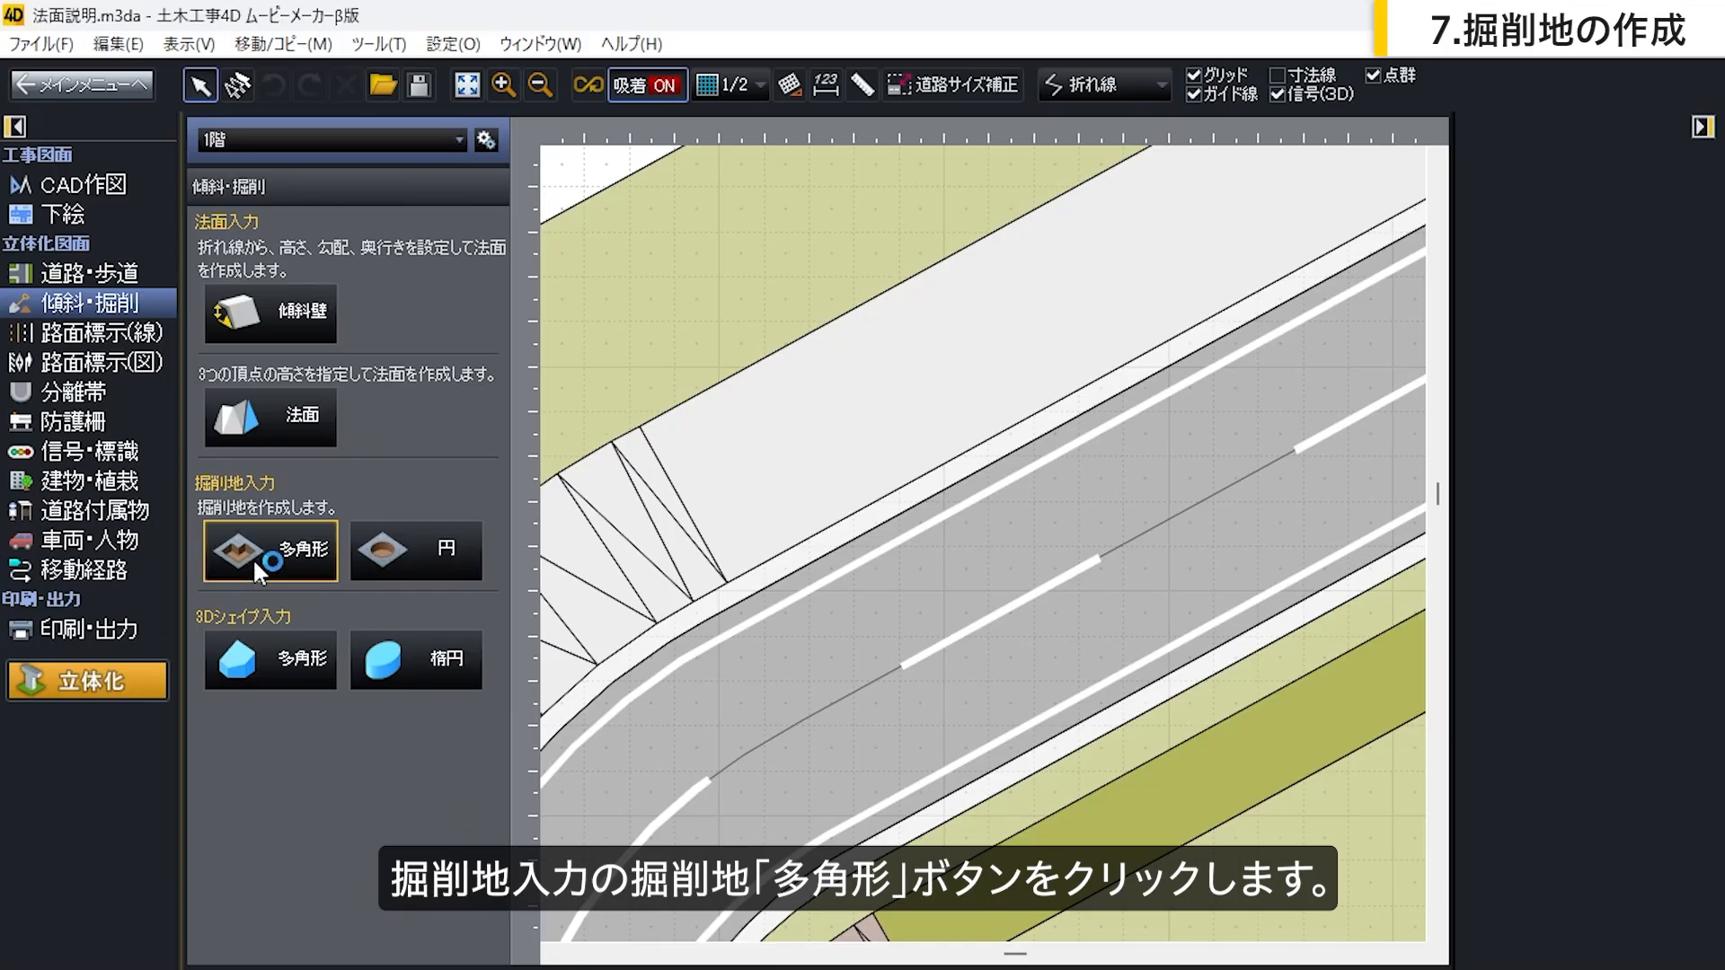
left_click(804, 610)
left_click(943, 530)
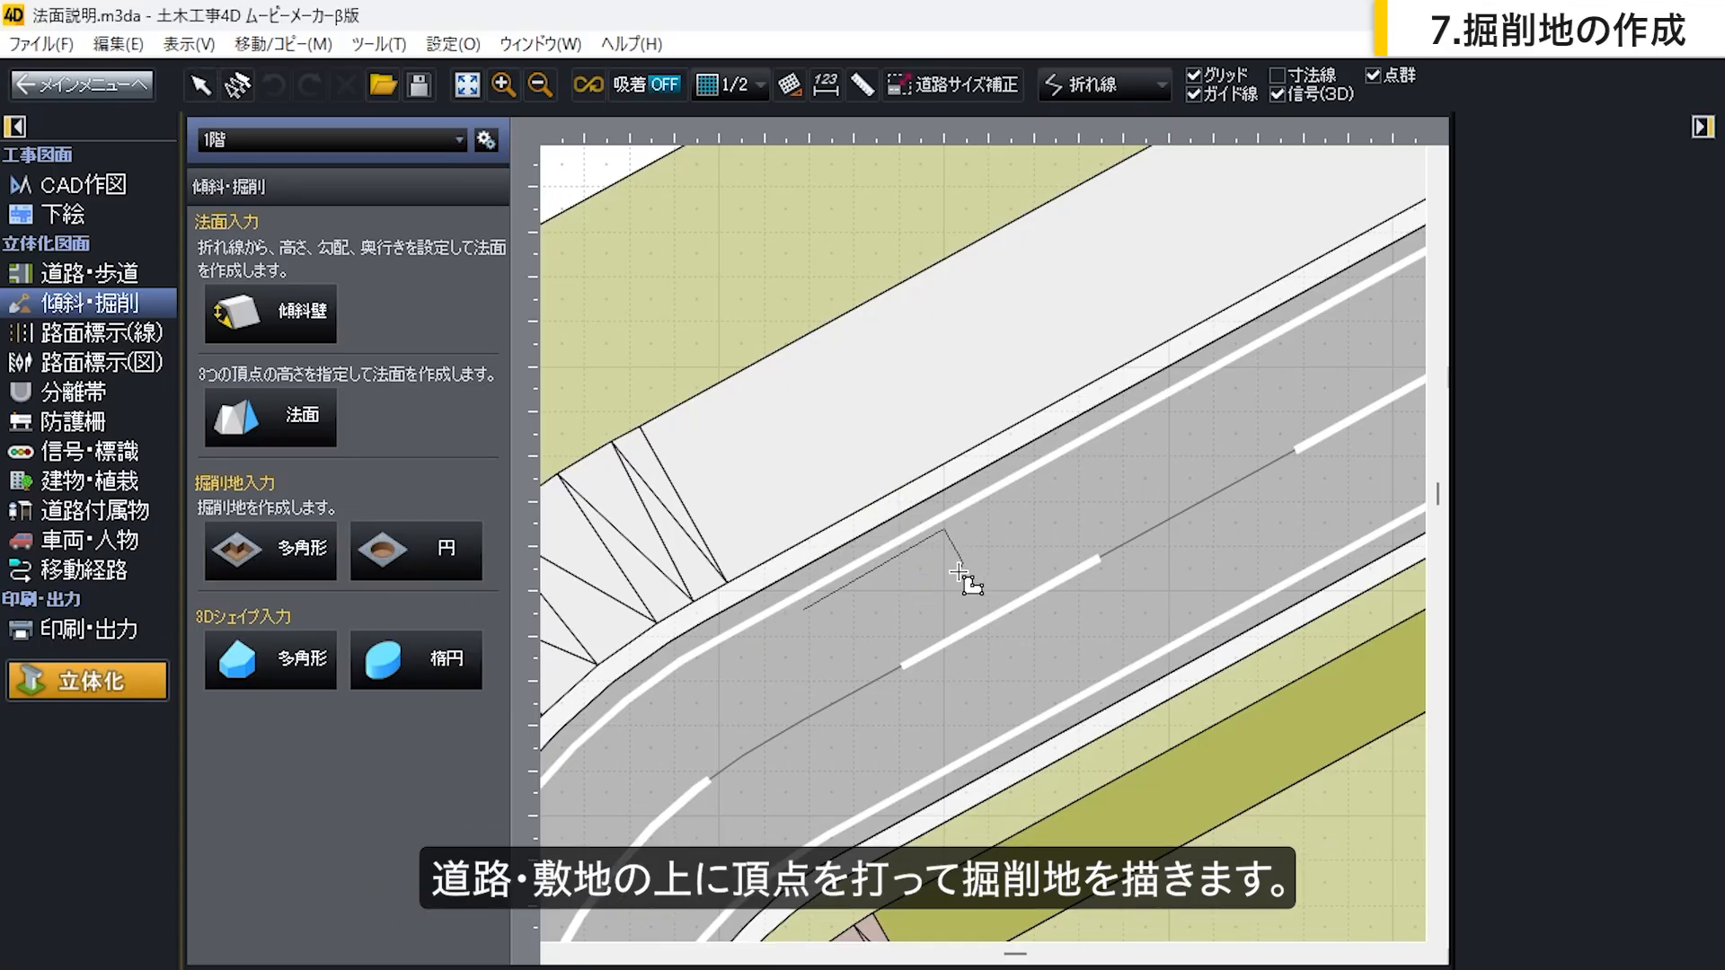
left_click(963, 564)
left_click(925, 589)
left_click(941, 626)
double_click(835, 683)
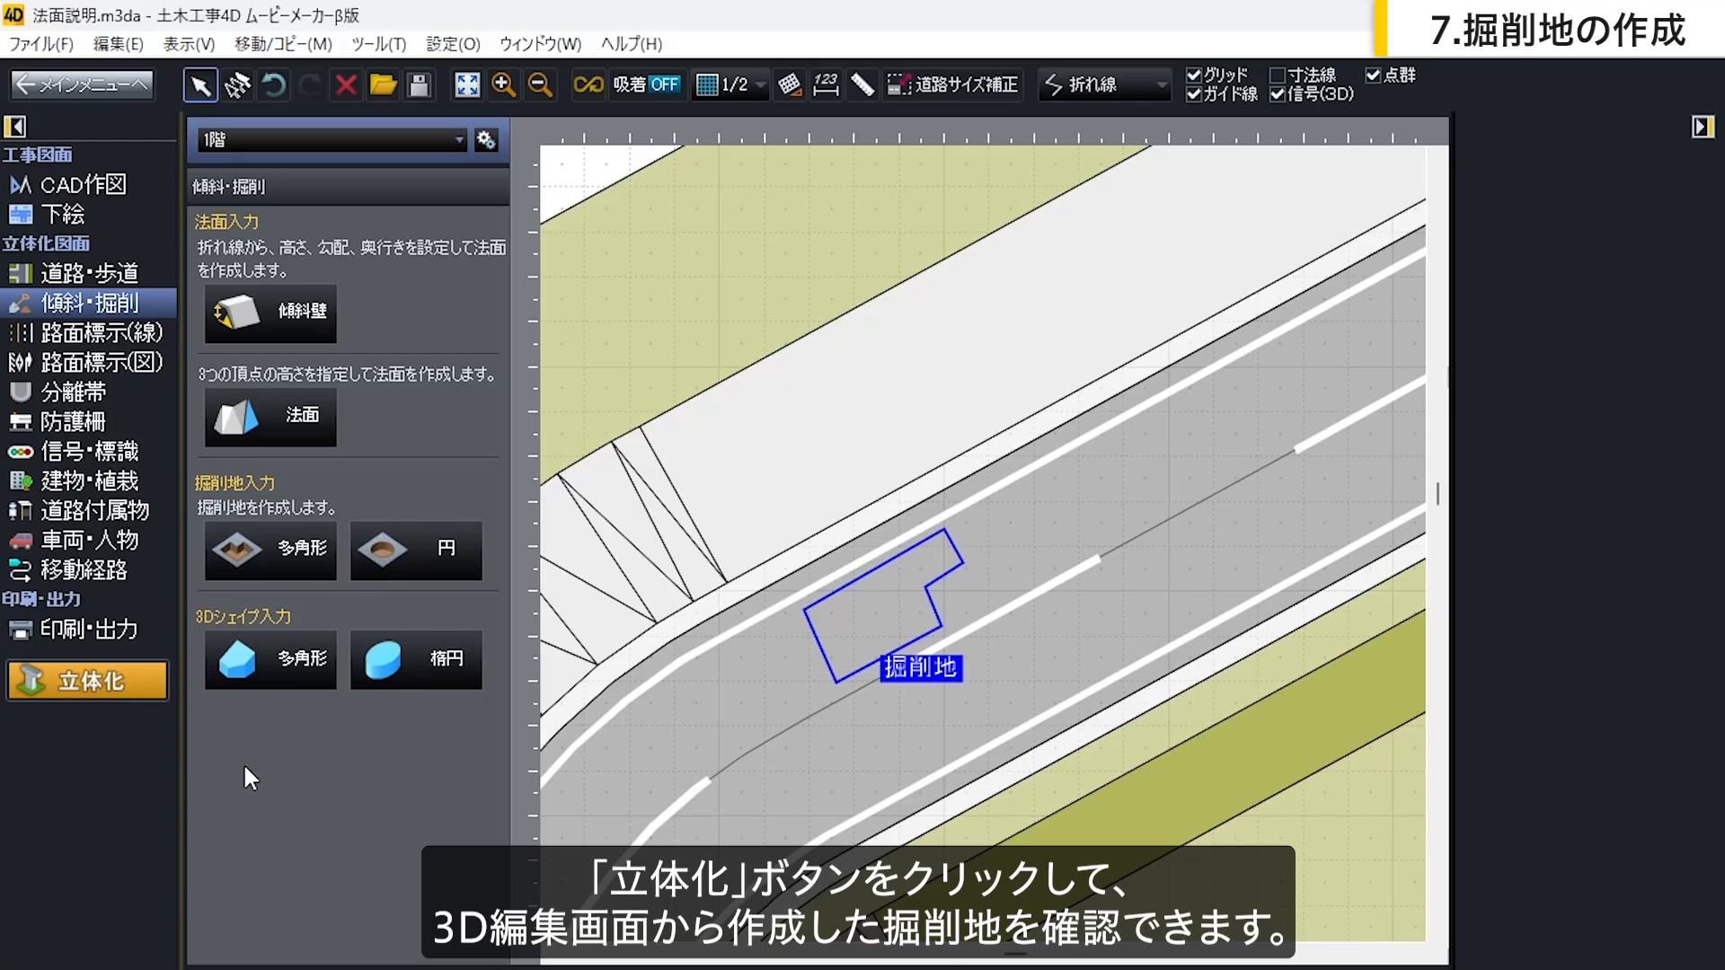
Step: Convert the plan to 3D and inspect the excavation pit in the road up close
left_click(160, 682)
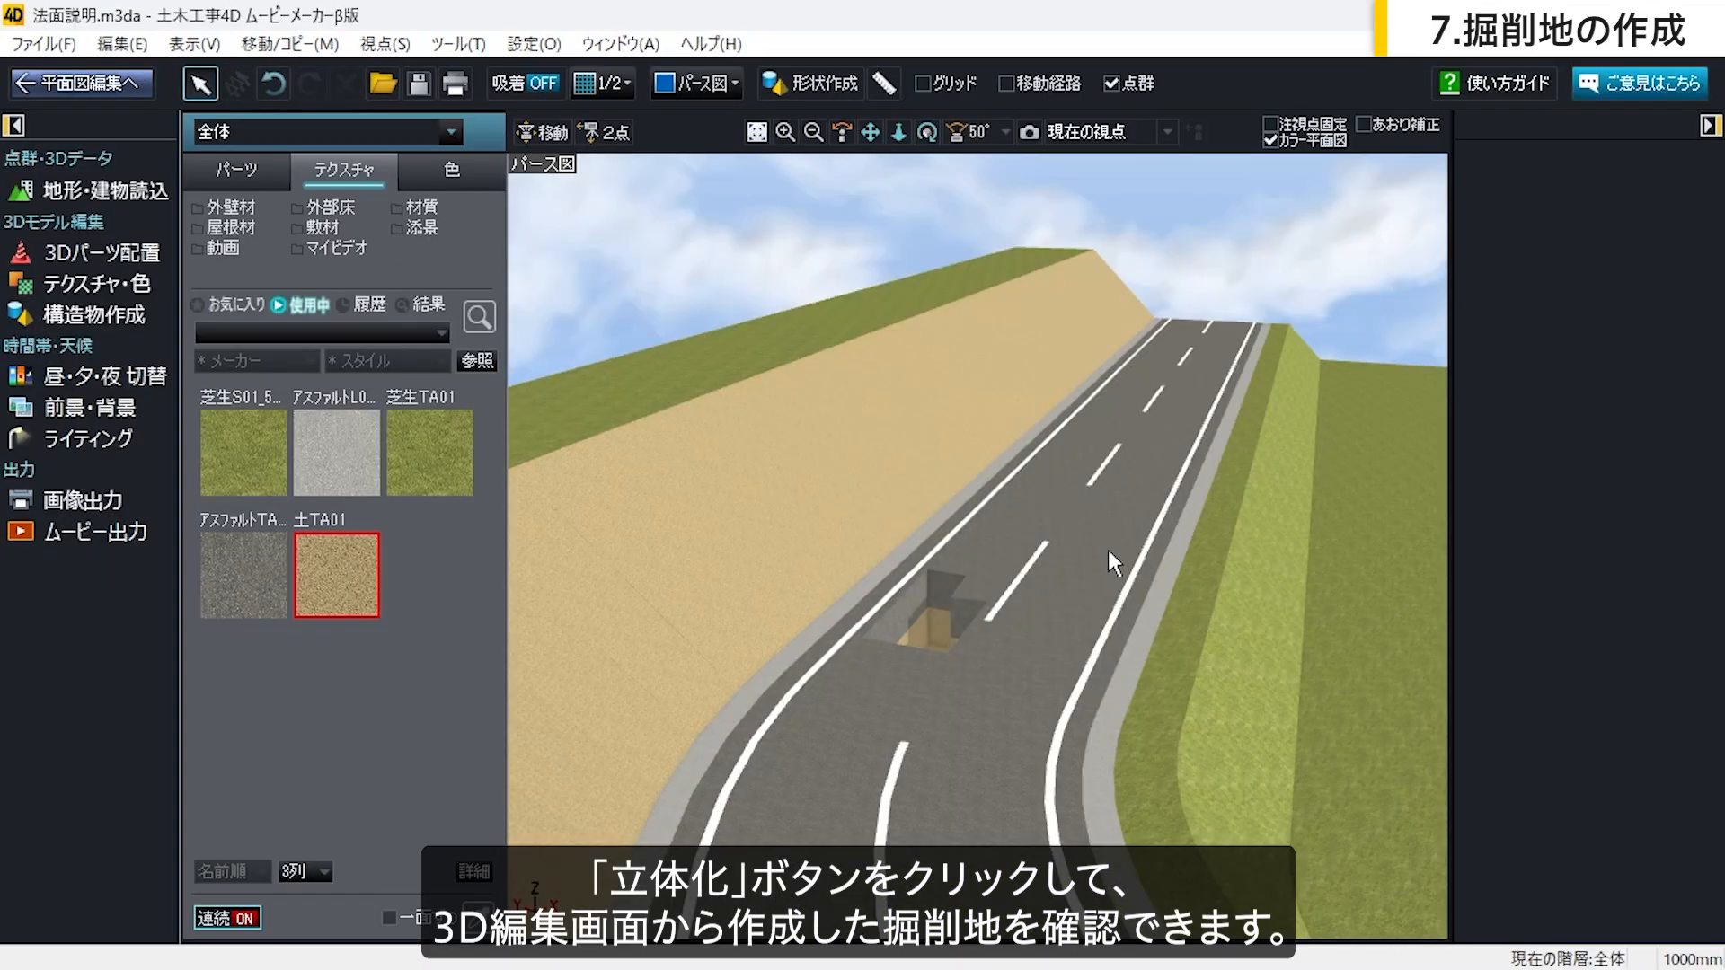
scroll(947, 666, "up", 5)
middle_click_drag(938, 731, 984, 540)
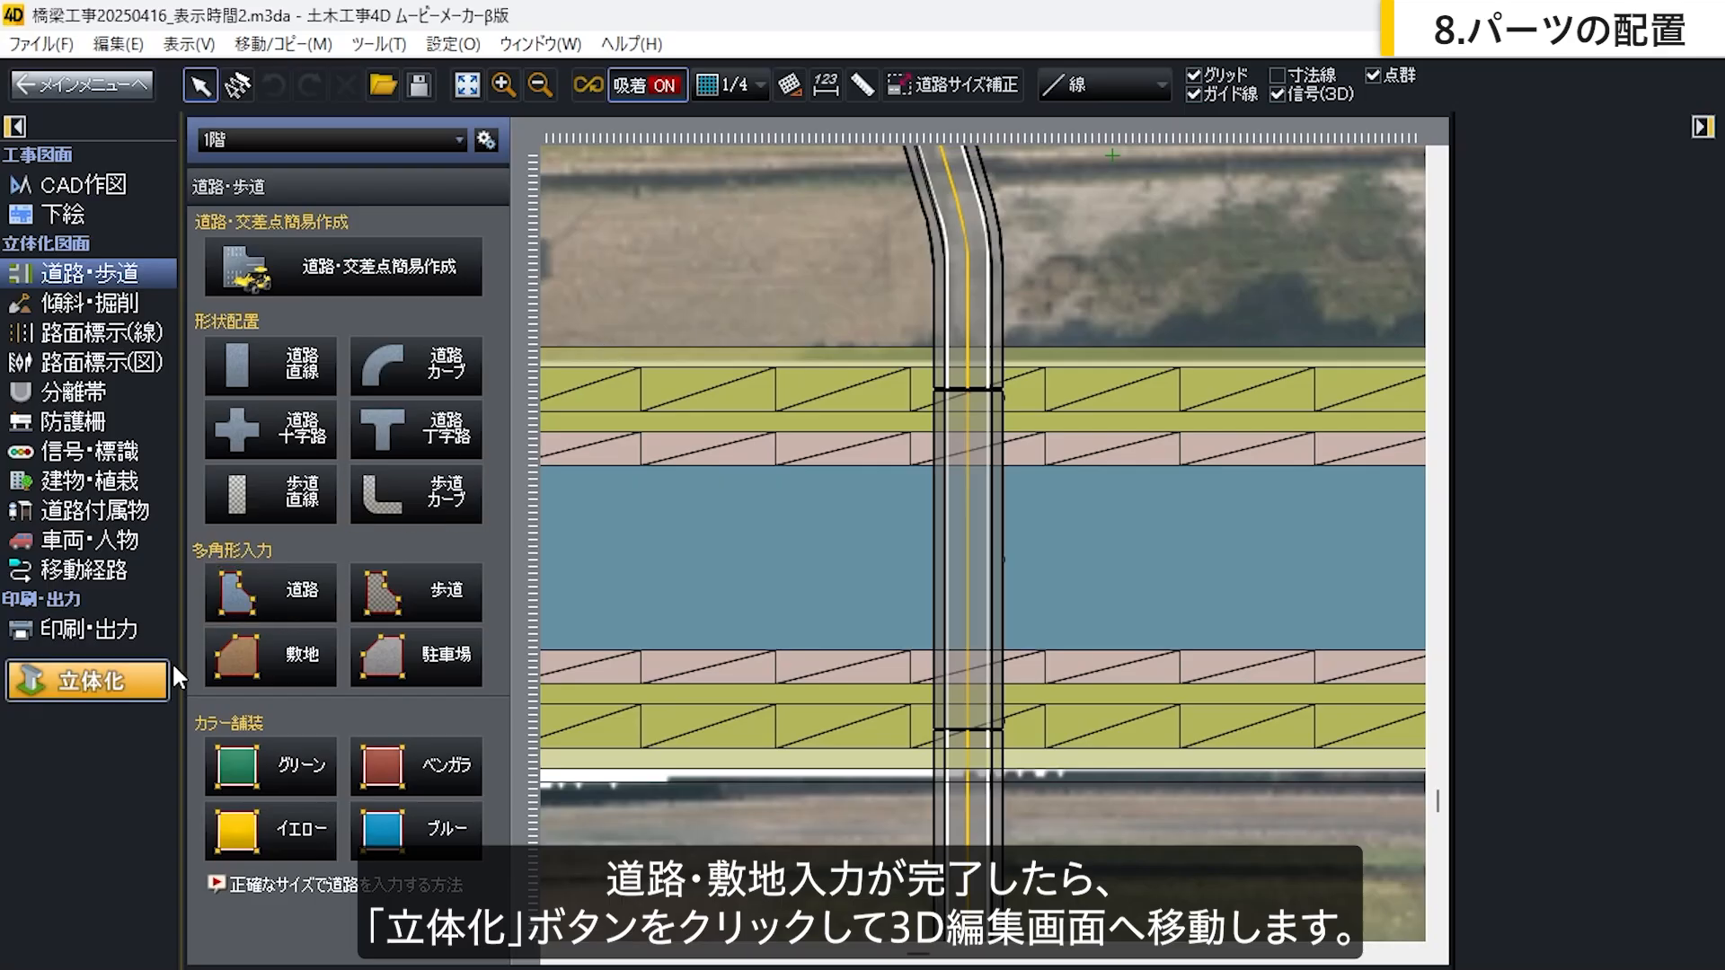
Step: Convert the bridge plan to 3D and place the 防護柵T03 guard fence part along the bridge deck's outer edge
left_click(149, 684)
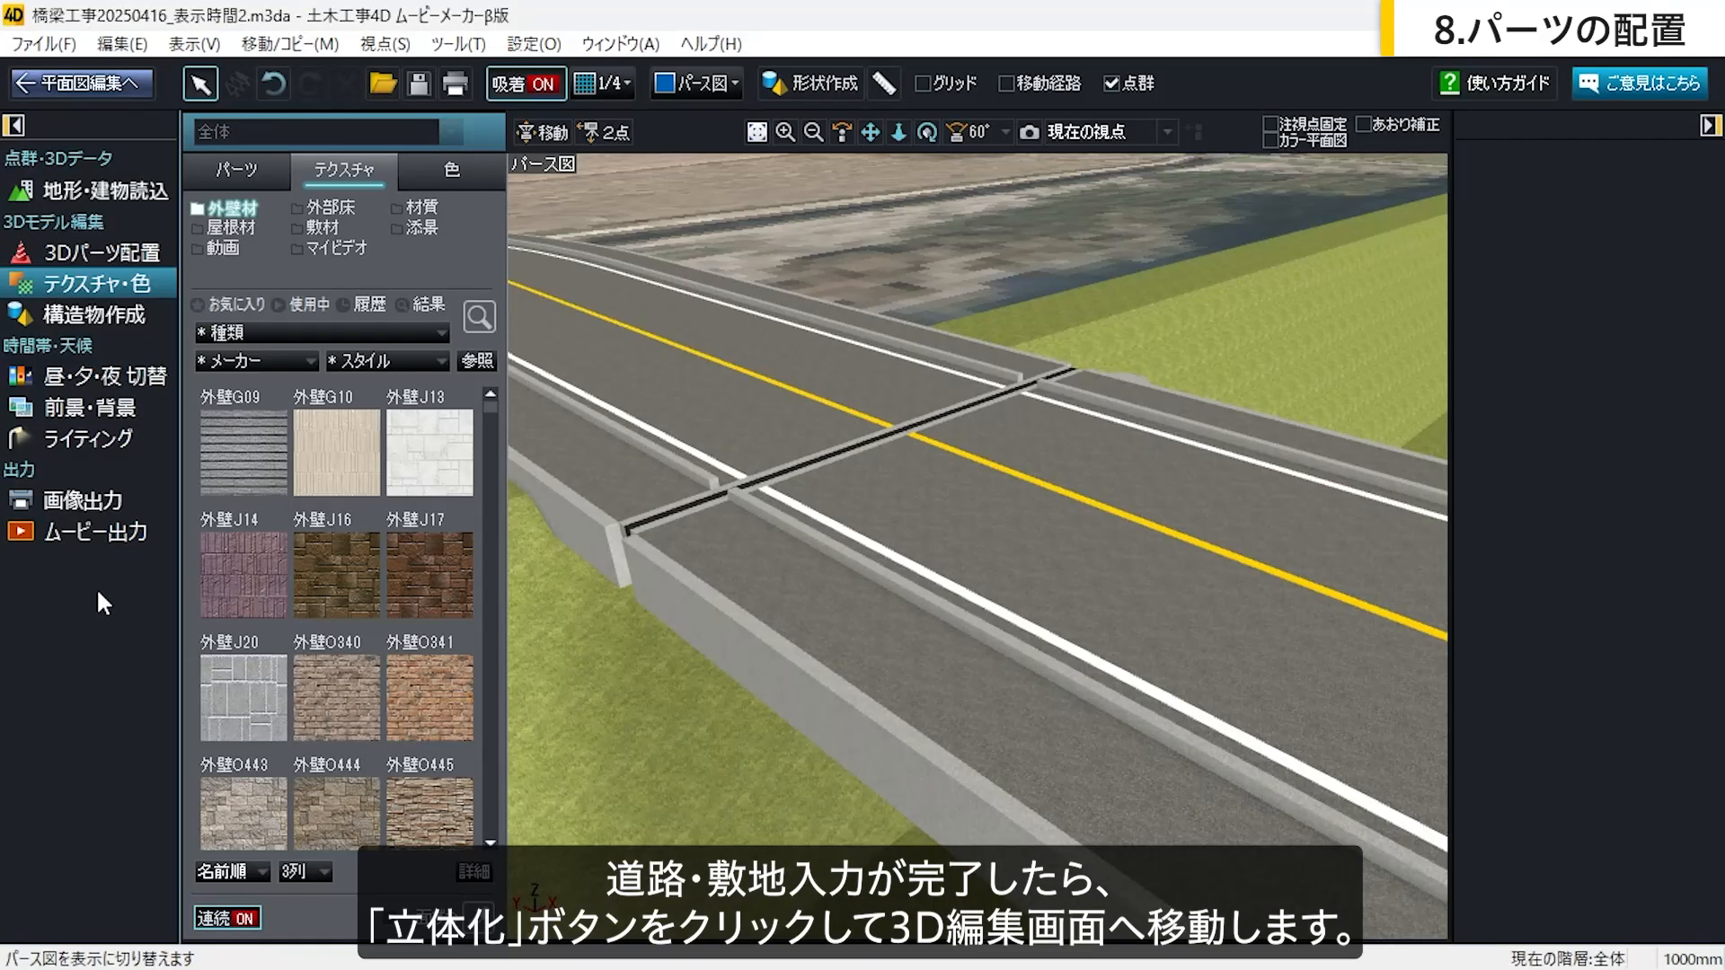
left_click(124, 251)
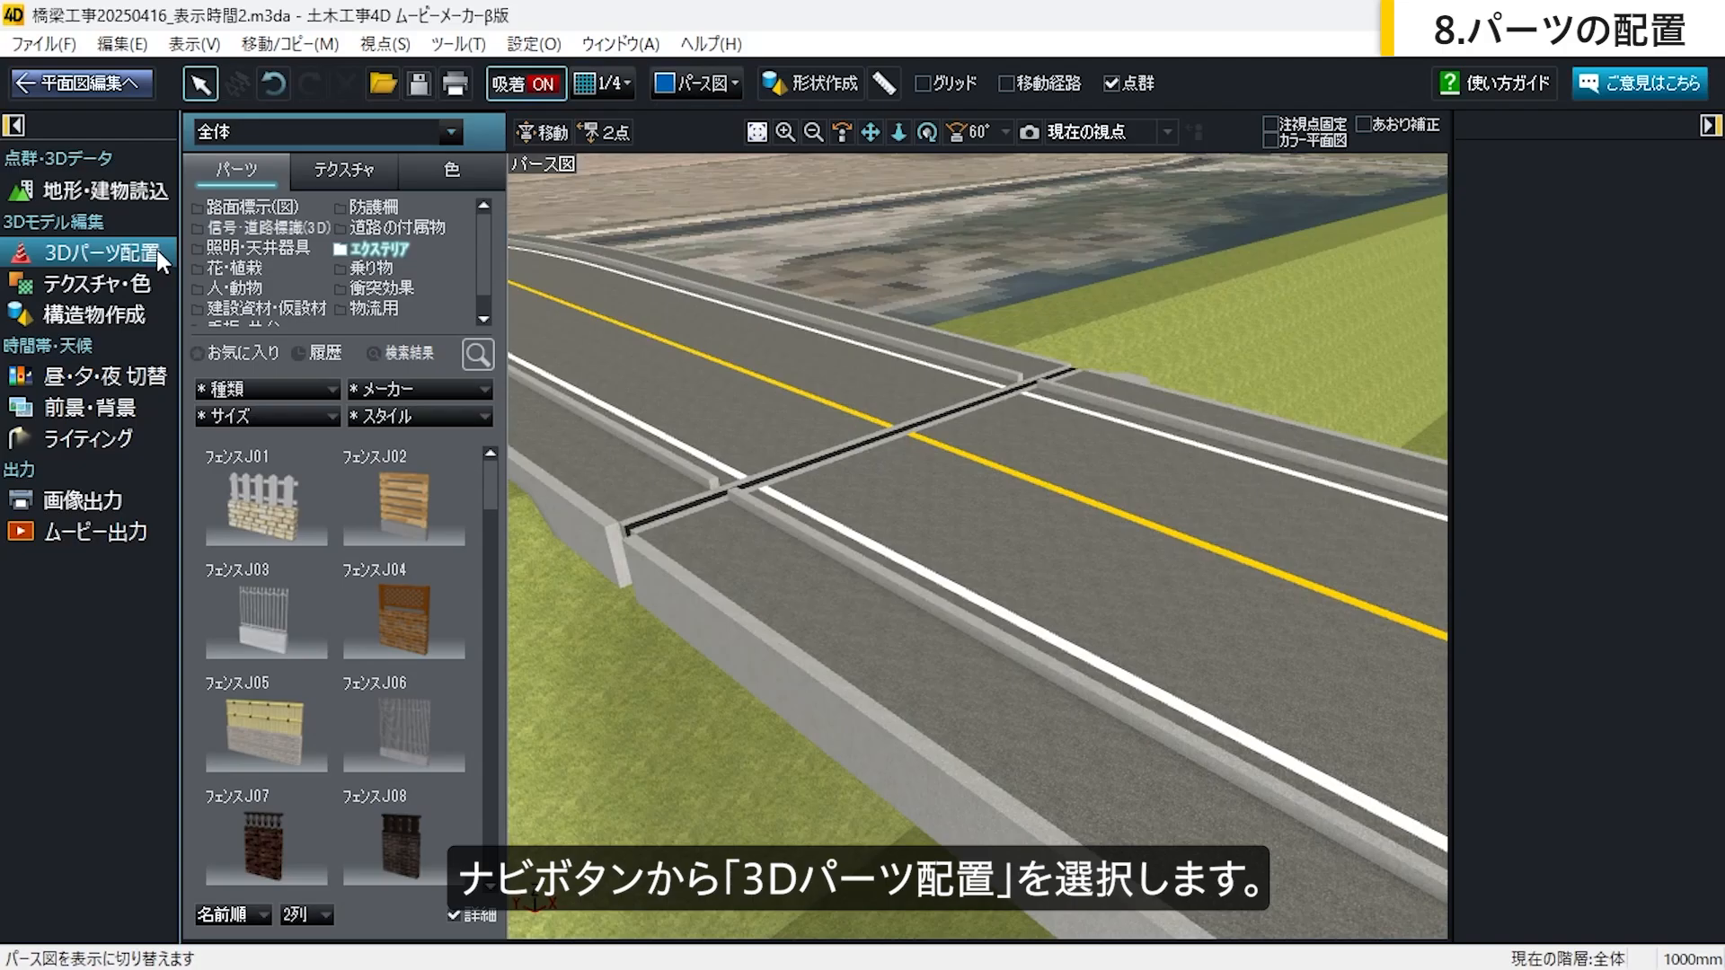
left_click(377, 208)
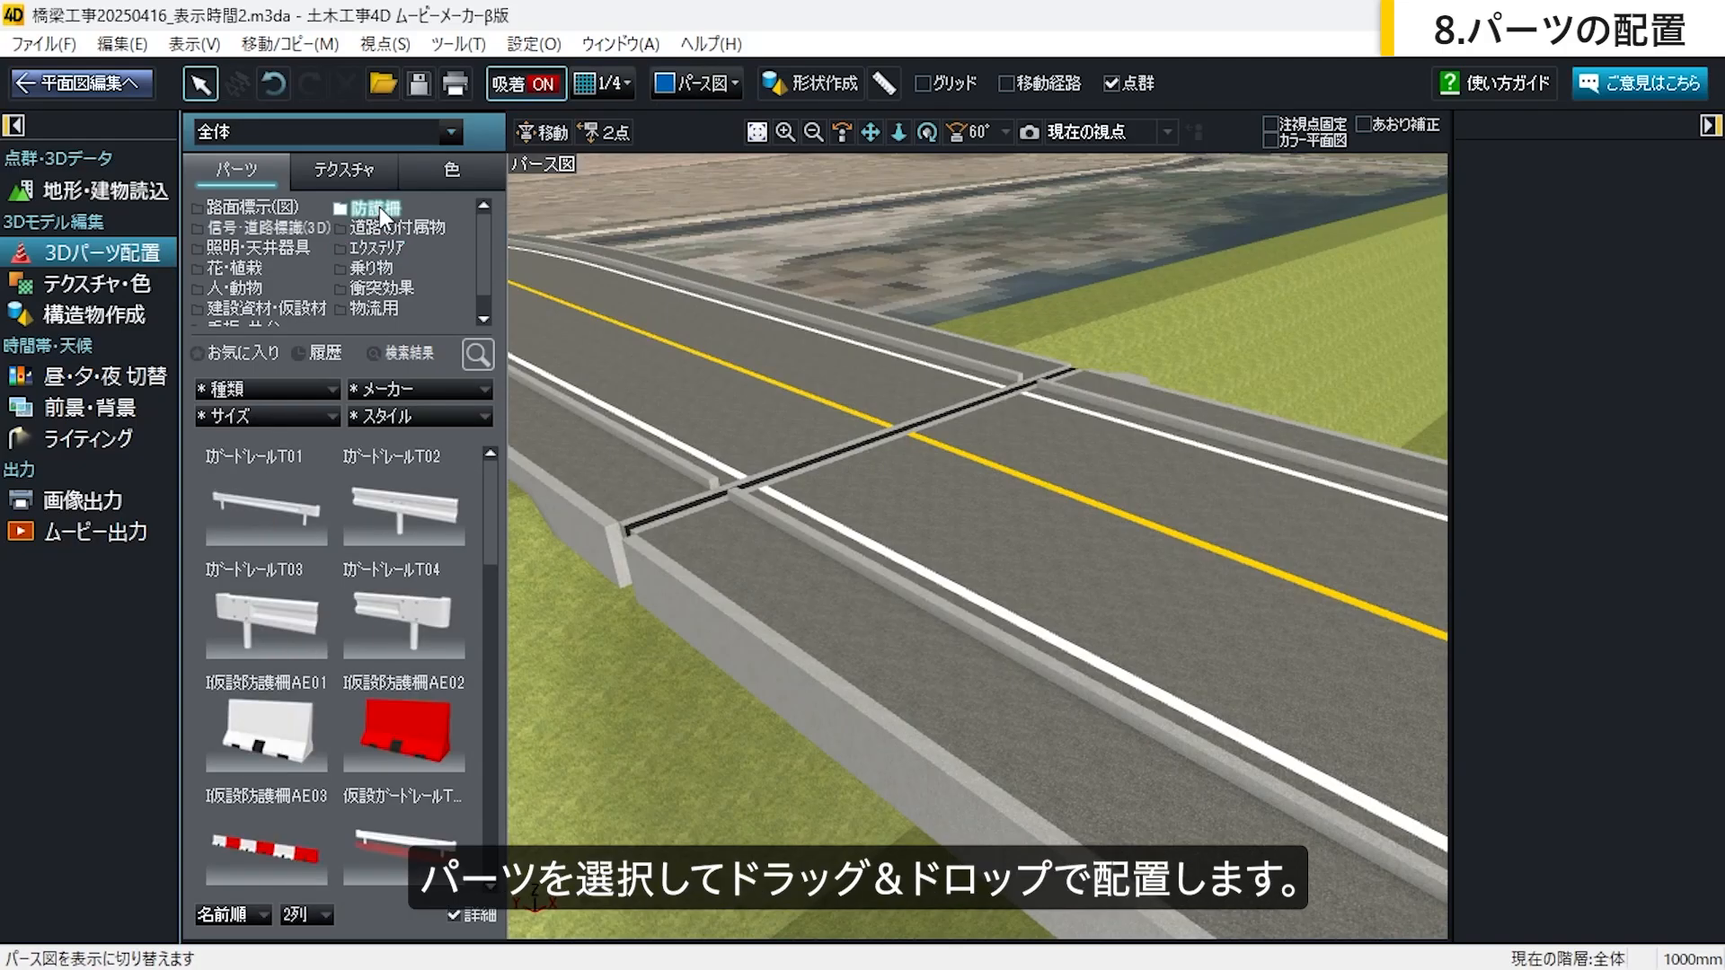
scroll(315, 616, "down", 5)
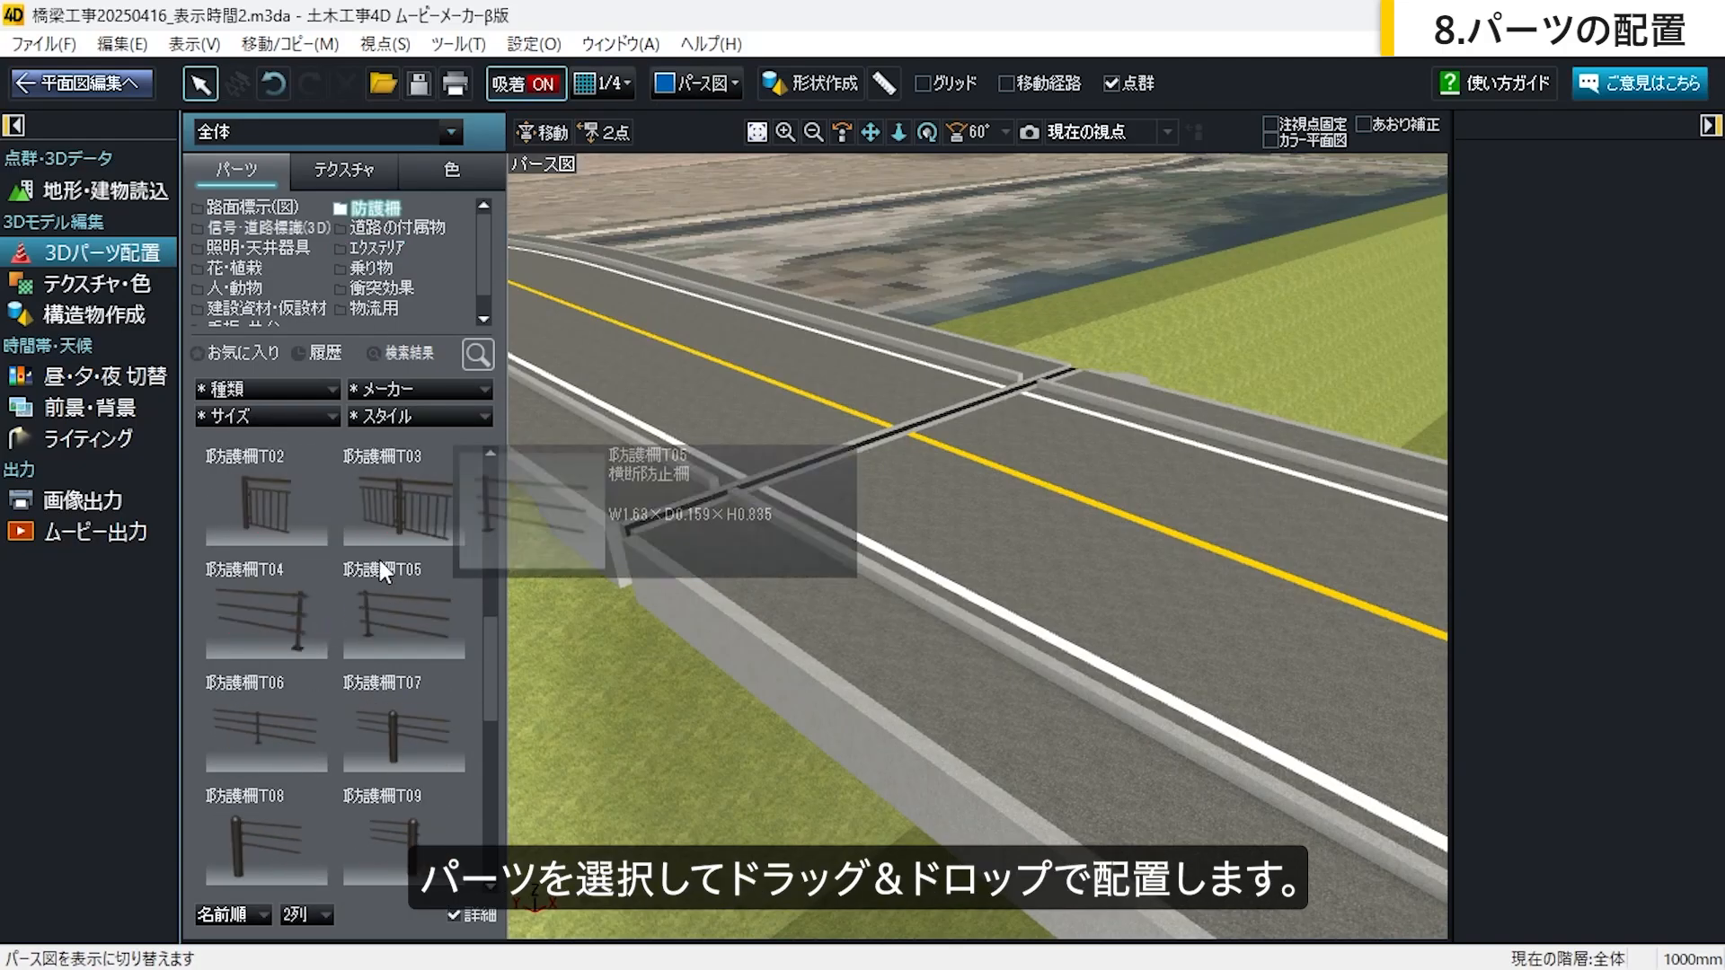
left_click_drag(391, 526, 804, 665)
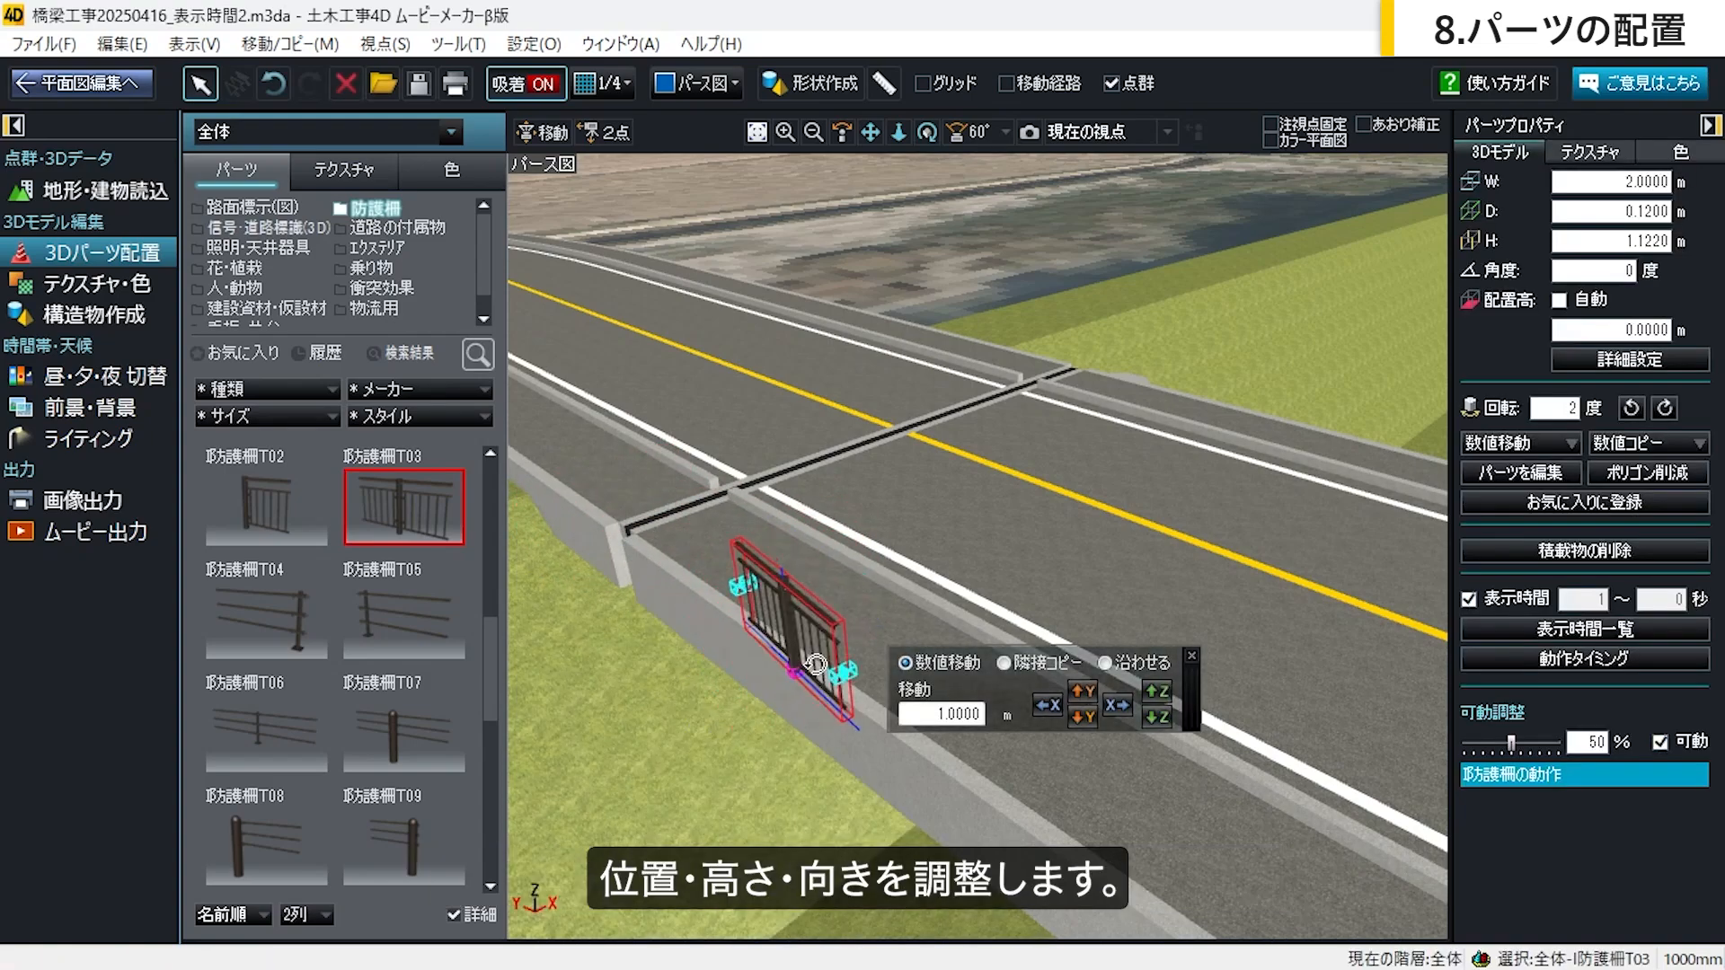
left_click(839, 587)
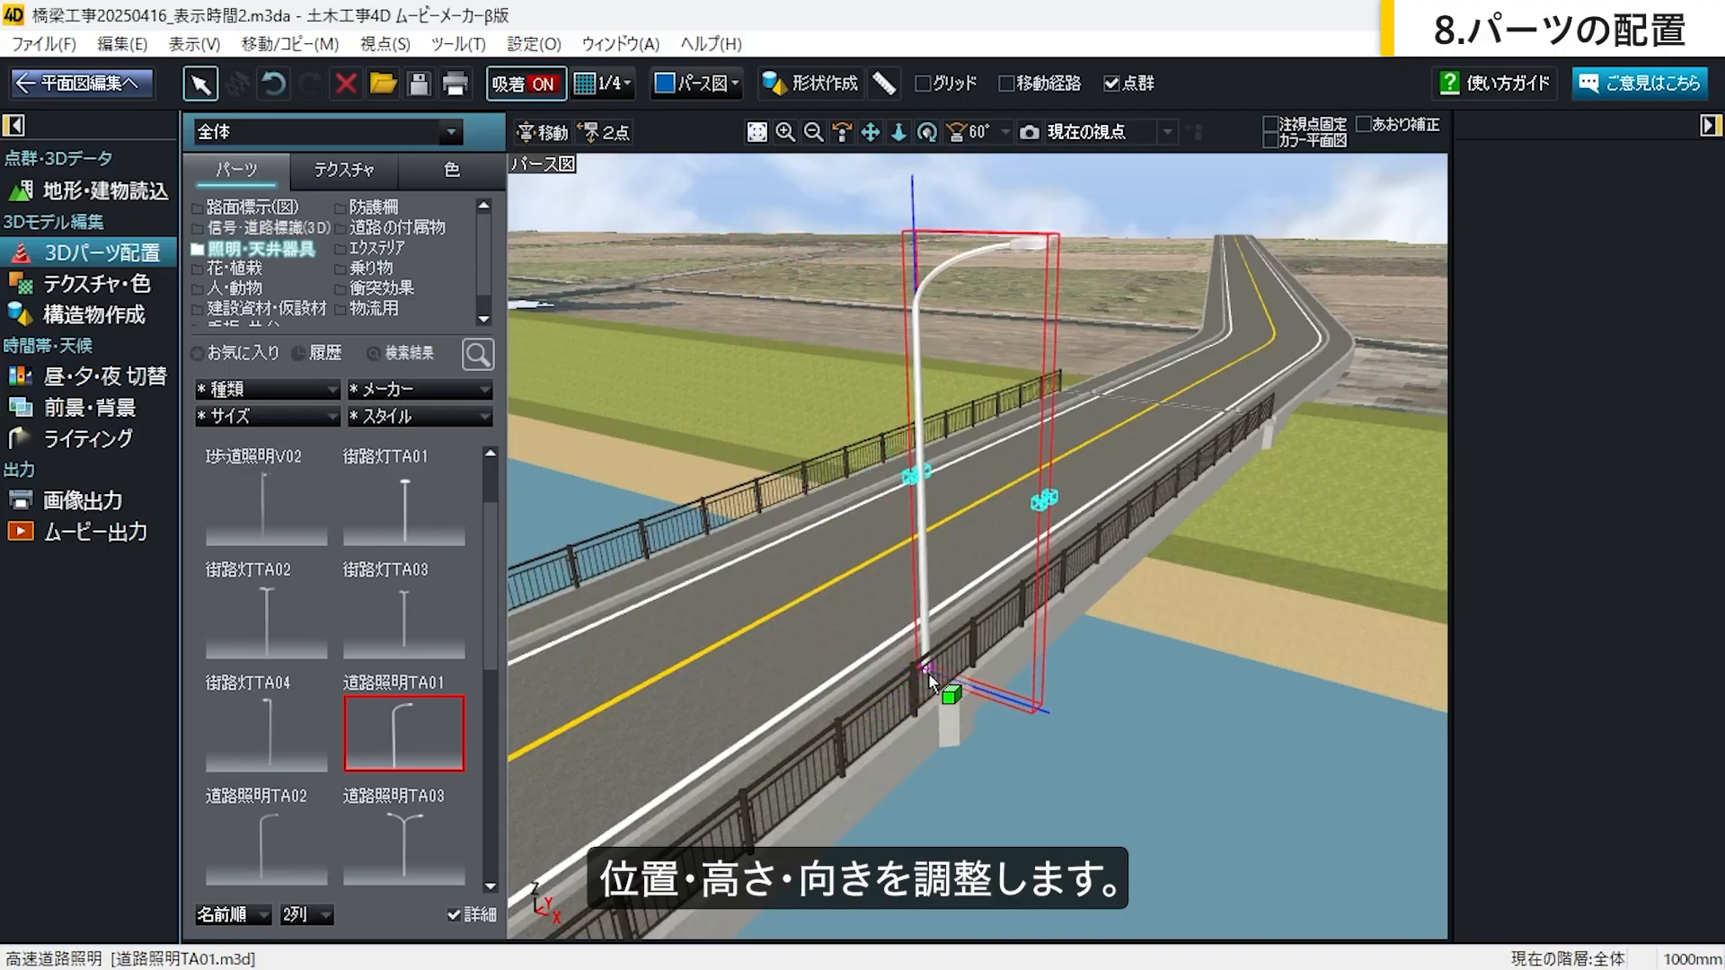
Step: Move the 道路照明TA01 road light onto the support at the bridge edge and turn its arm over the roadway
left_click_drag(929, 672, 960, 692)
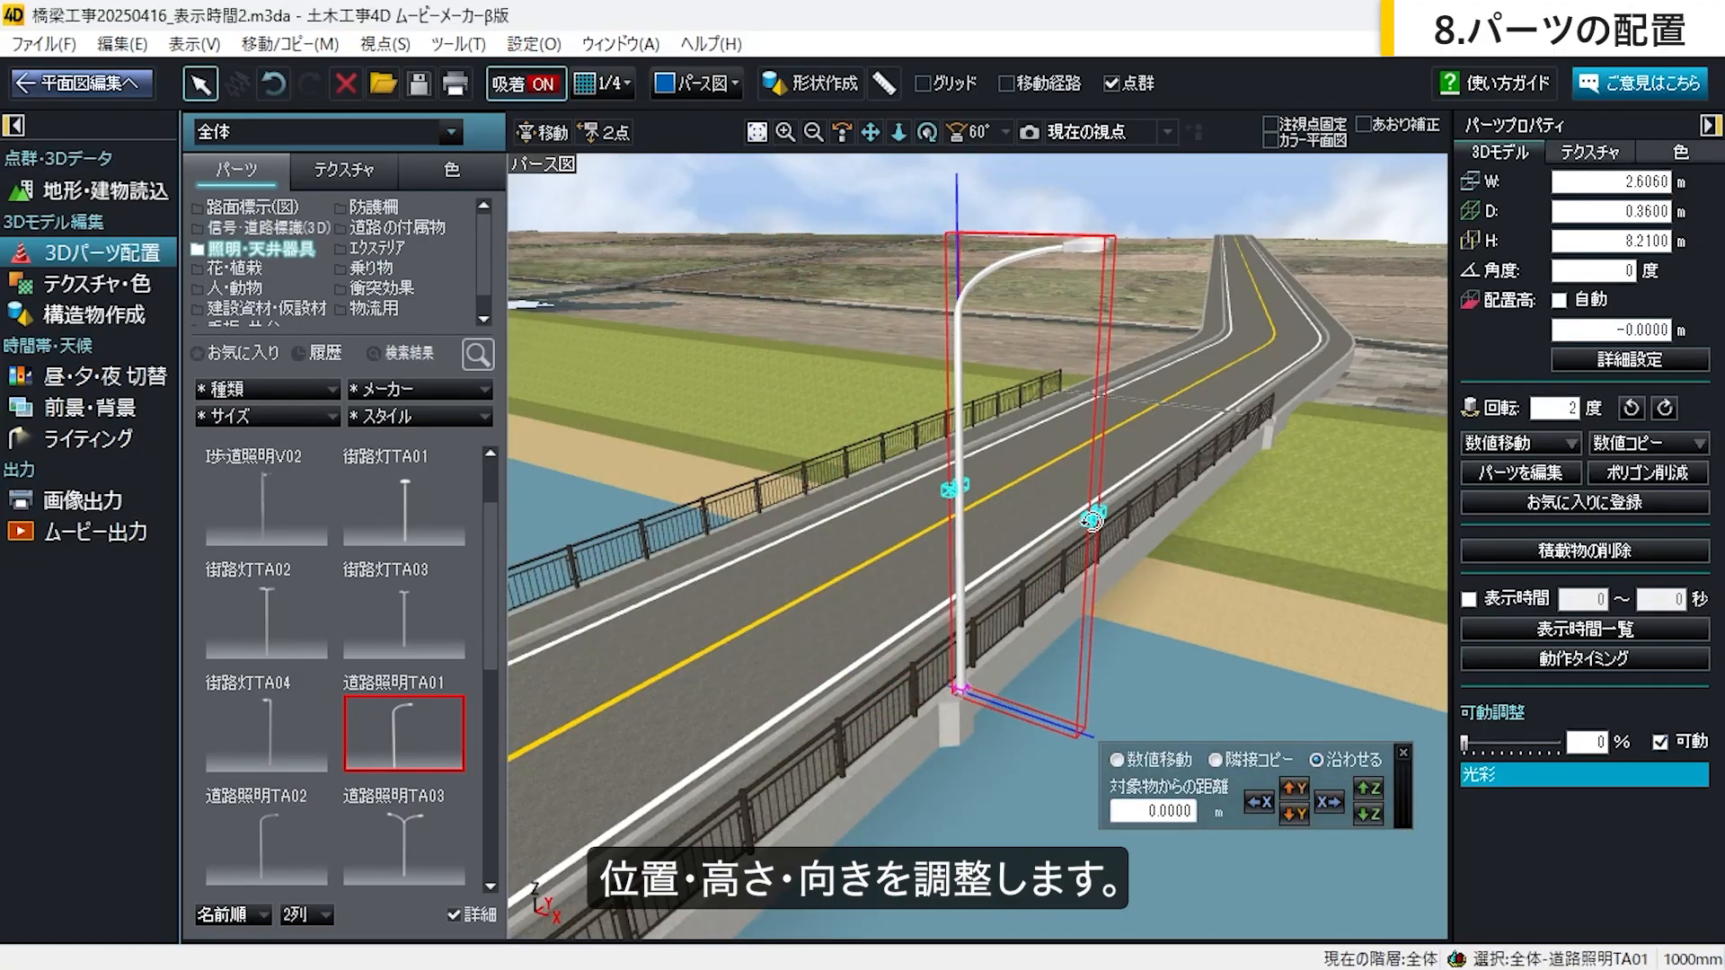
left_click_drag(1092, 521, 935, 489)
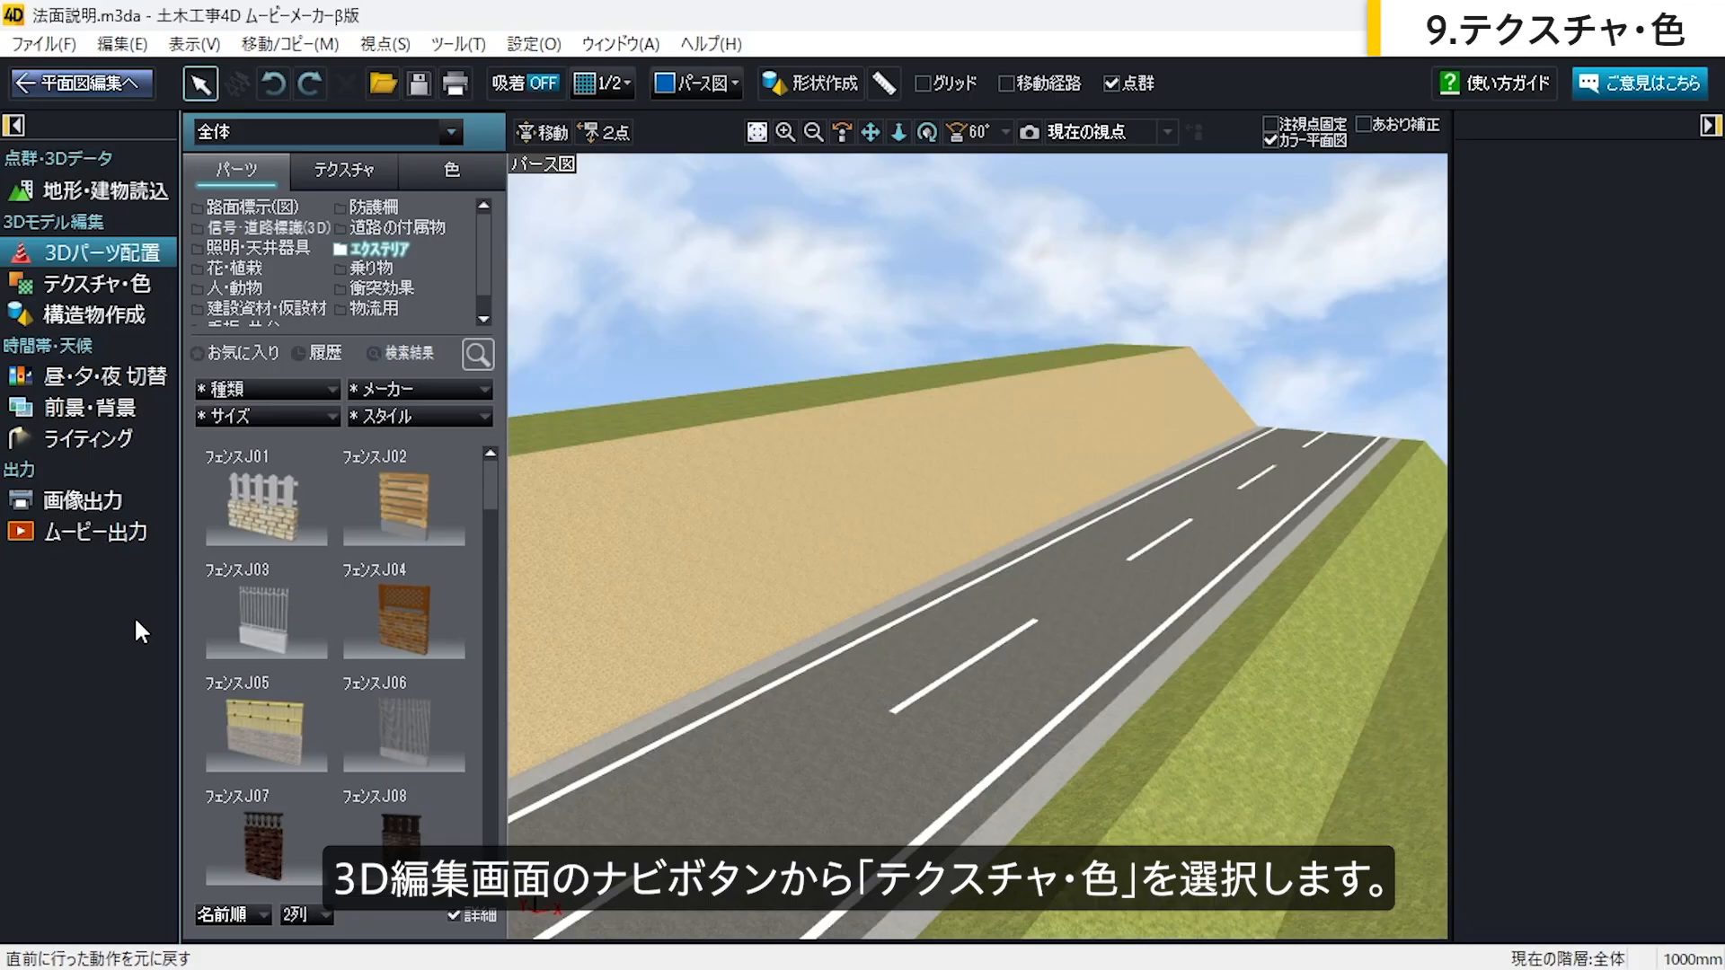
Step: Apply textures from the 添景 category to the soil slope beside the road
left_click(135, 286)
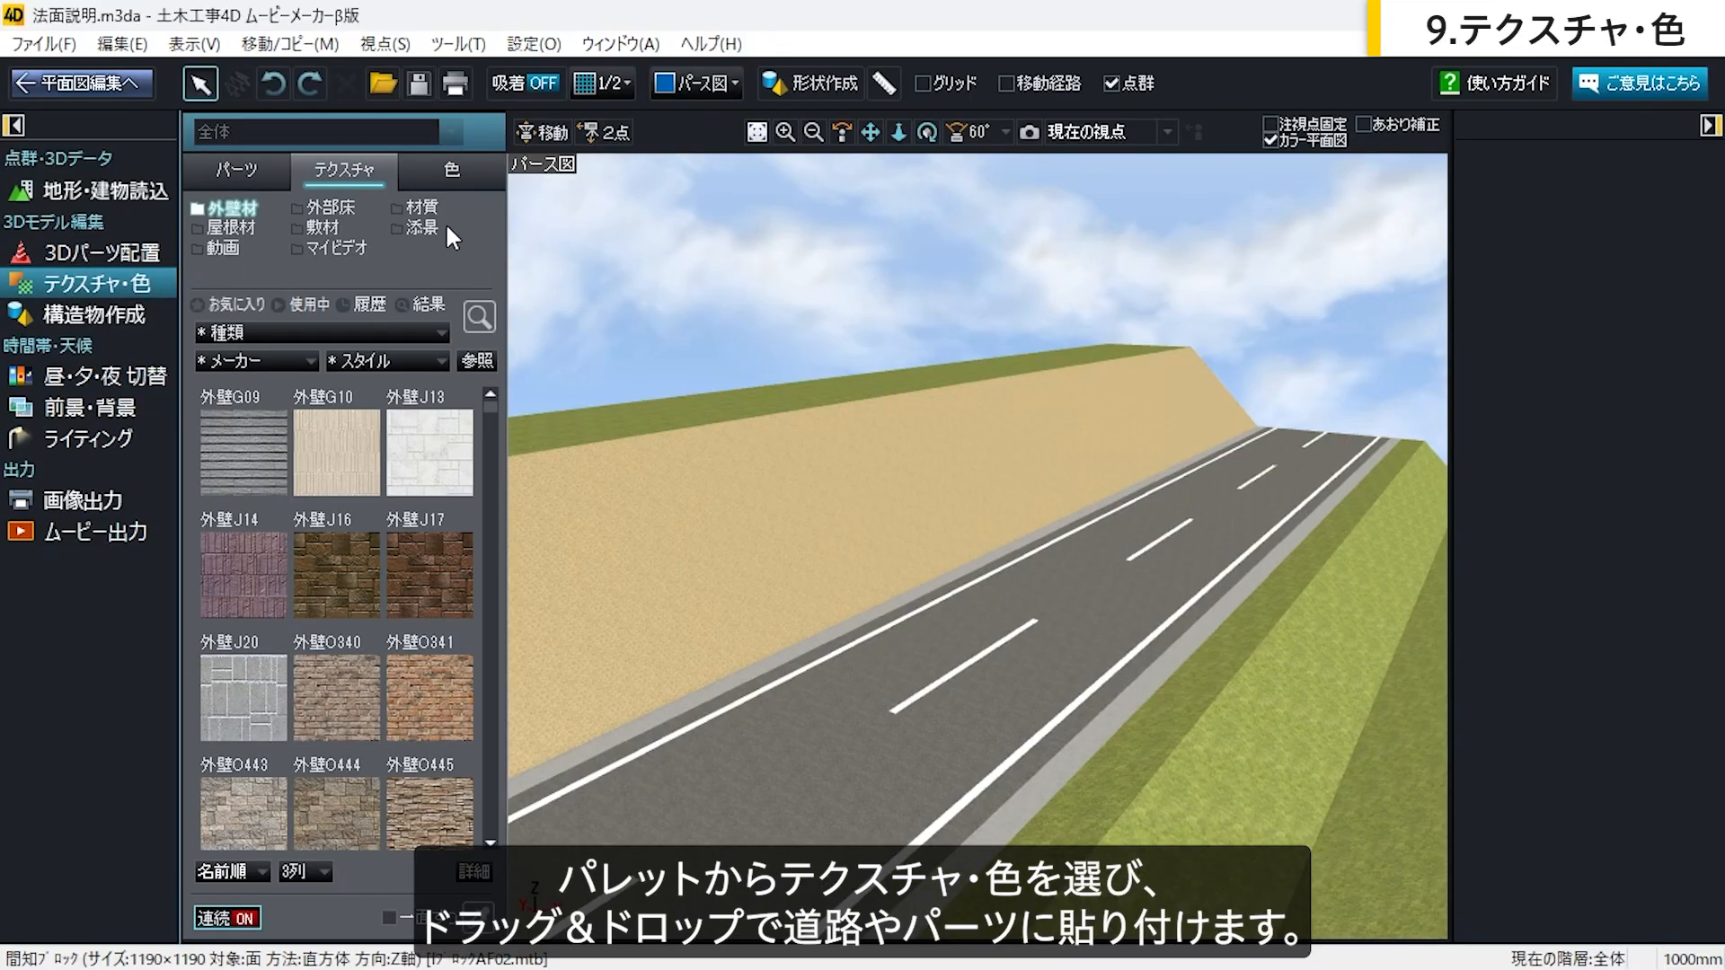
left_click(422, 228)
left_click_drag(423, 649, 595, 590)
left_click_drag(429, 795, 578, 602)
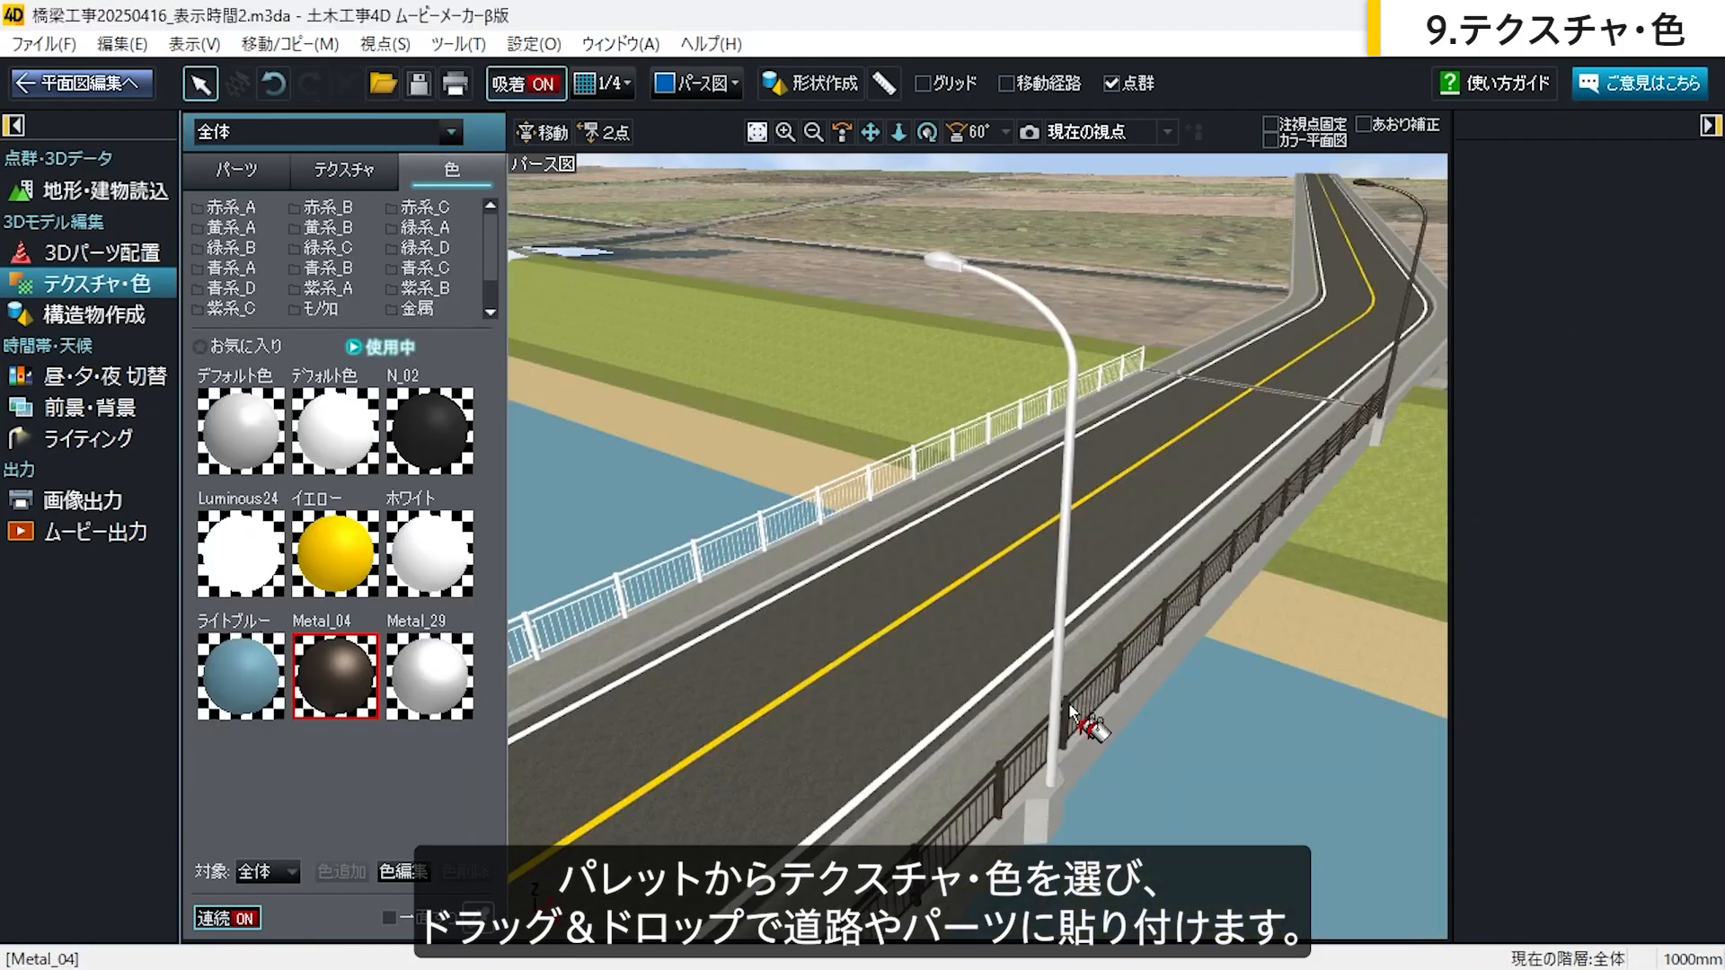
Step: Apply the Metal_04 colour to the road light and a white モノクロ colour to the dark fence along the near bridge edge
left_click_drag(1090, 723, 1068, 732)
left_click(322, 308)
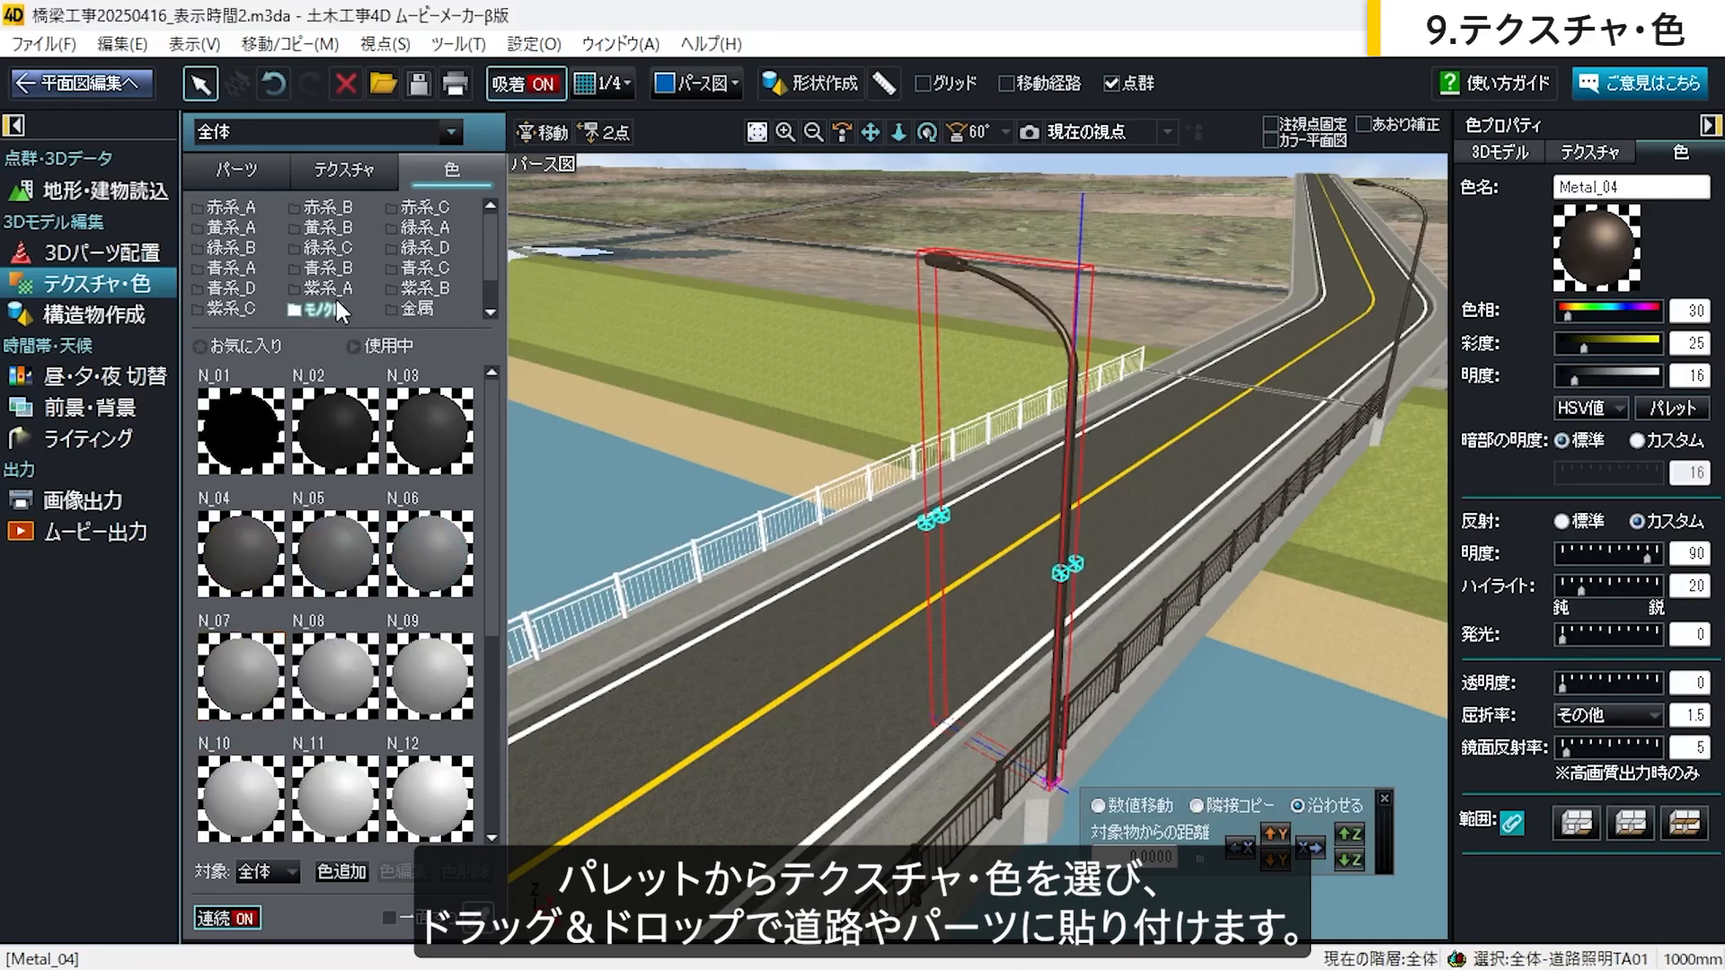
left_click_drag(428, 762, 925, 880)
Step: Adjust the road's アスファルトL04 texture to hue 57, saturation 7 and brightness -14
left_click(1172, 816)
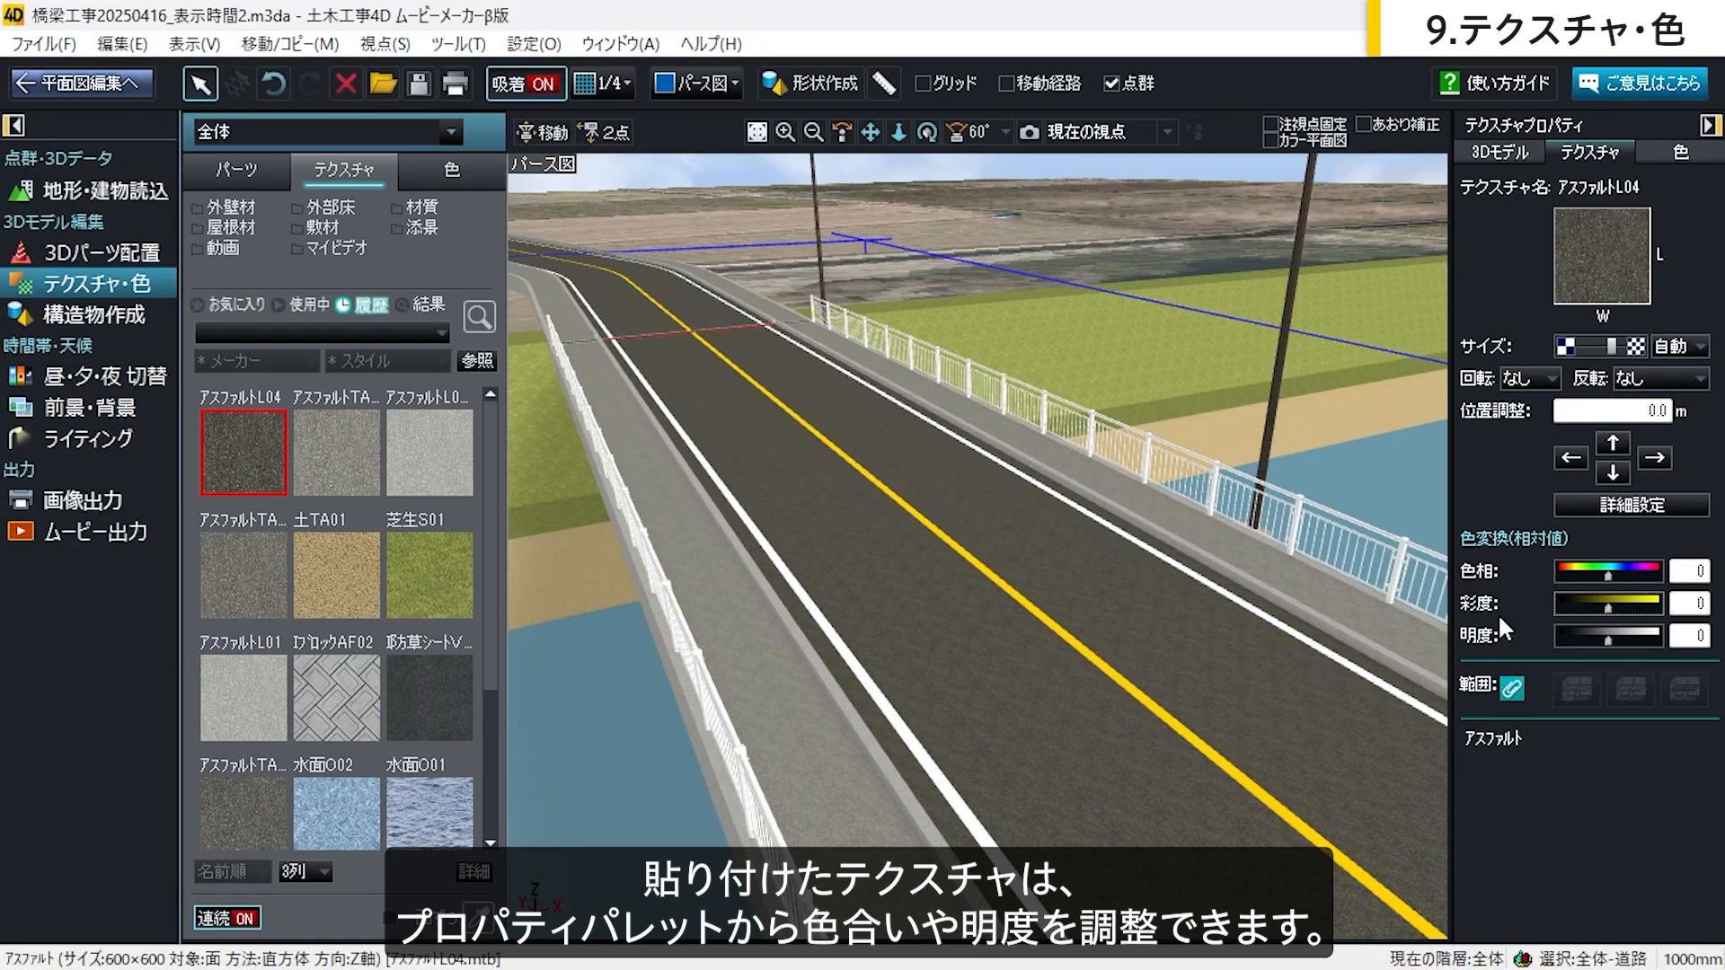
mouse_move(1604, 603)
left_mouse_down()
mouse_move(1607, 576)
mouse_move(1627, 576)
left_mouse_up()
mouse_move(1602, 642)
left_mouse_down()
mouse_move(1632, 640)
mouse_move(1602, 640)
left_mouse_up()
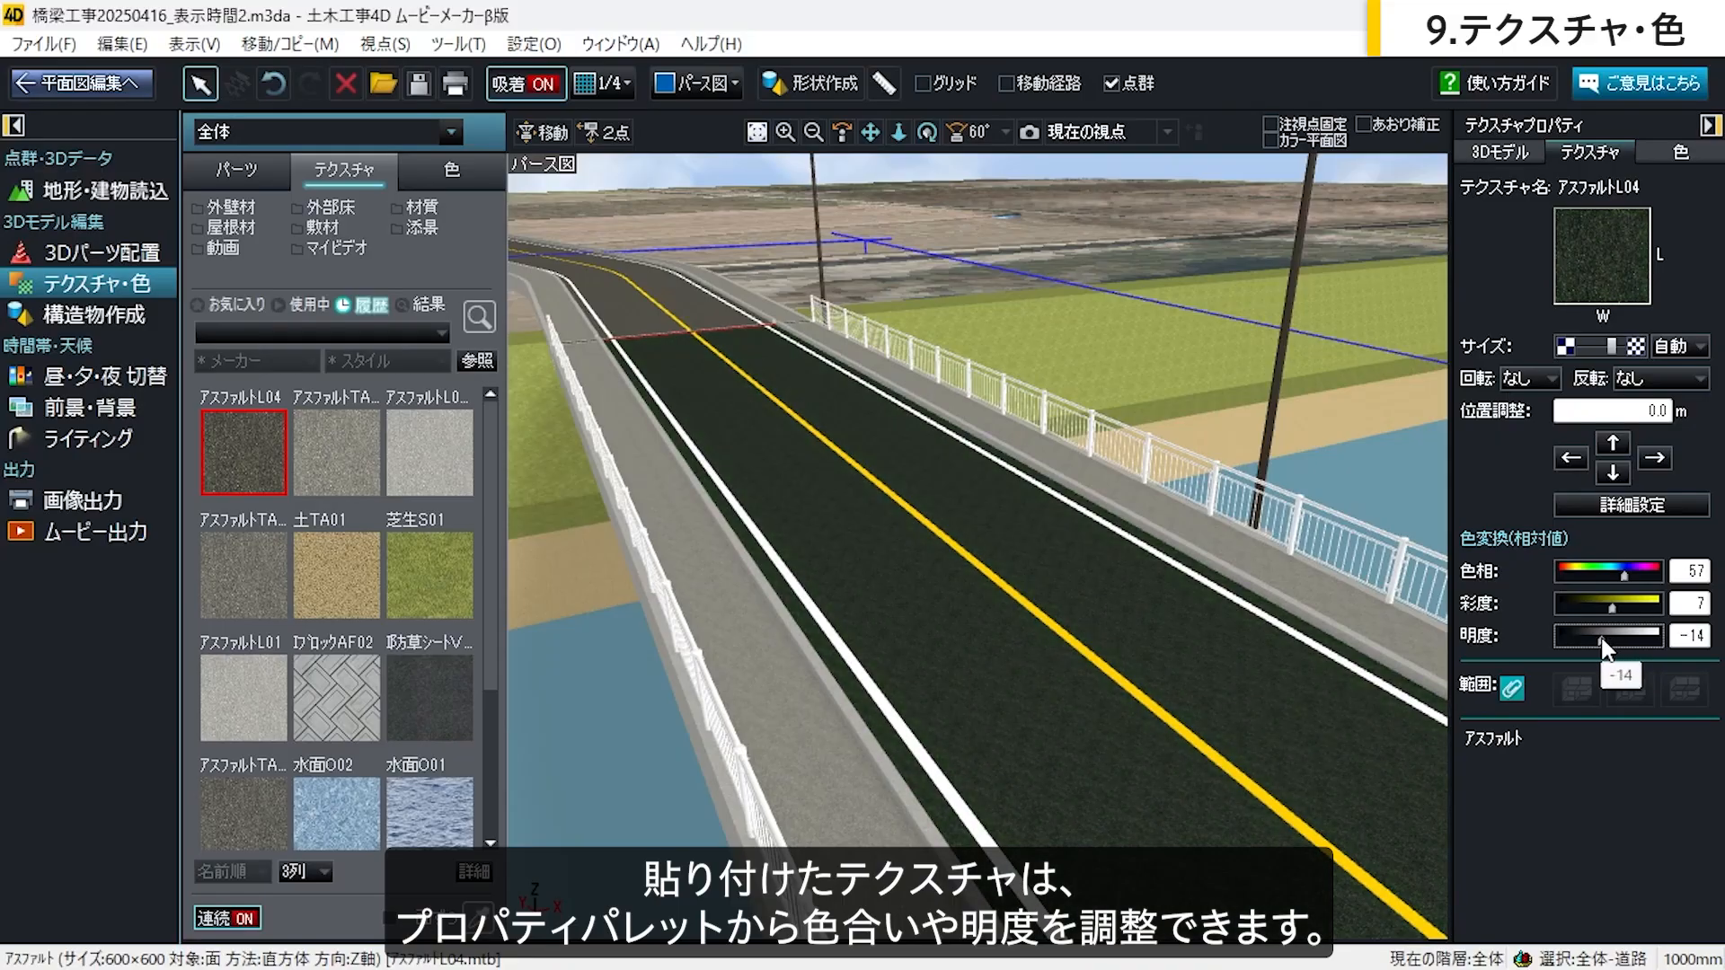
left_click(1336, 506)
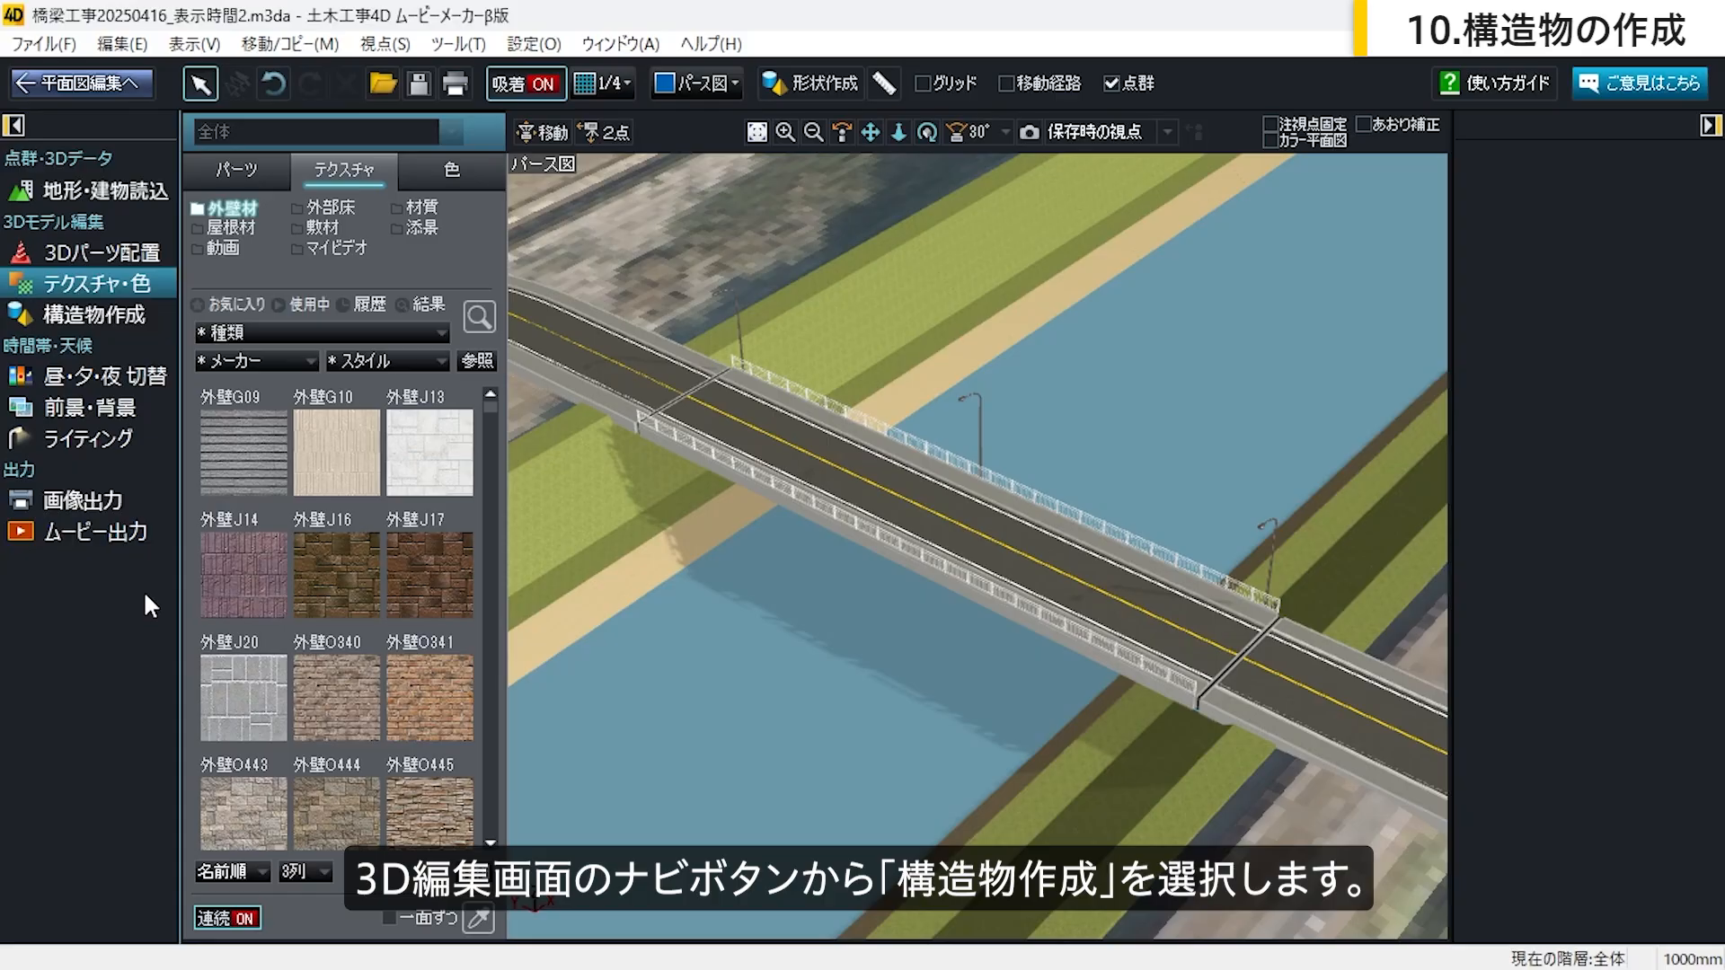
Step: Create a new structure part named 橋脚P1
left_click(153, 314)
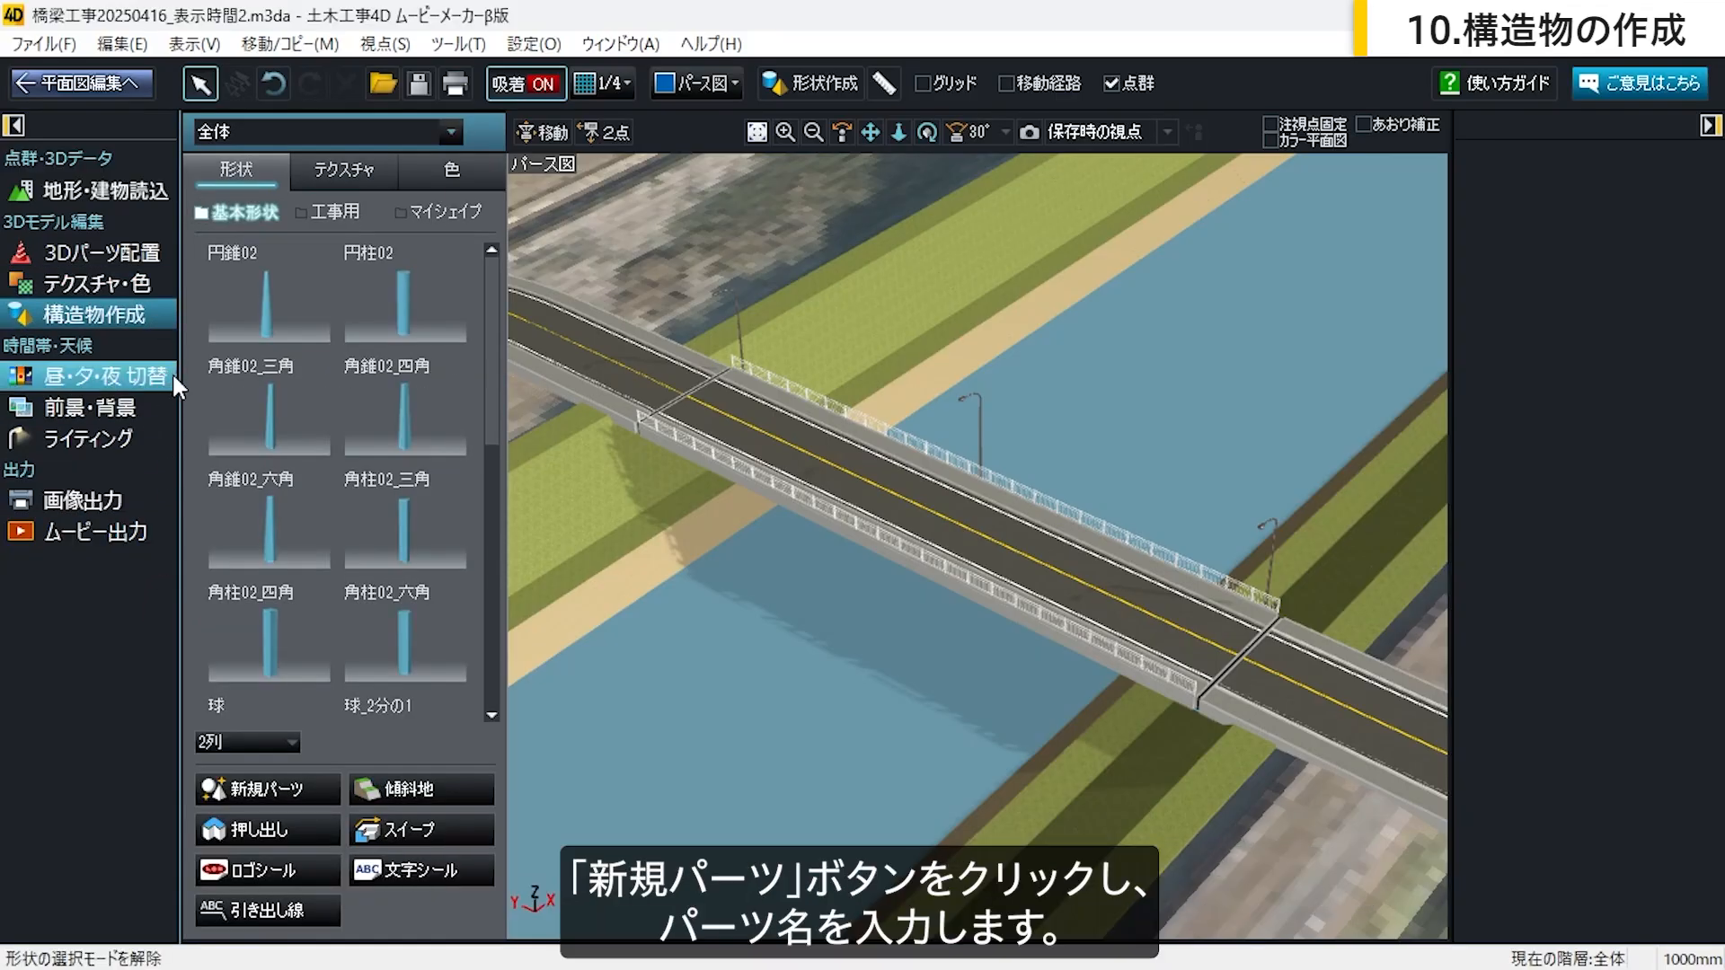
left_click(329, 785)
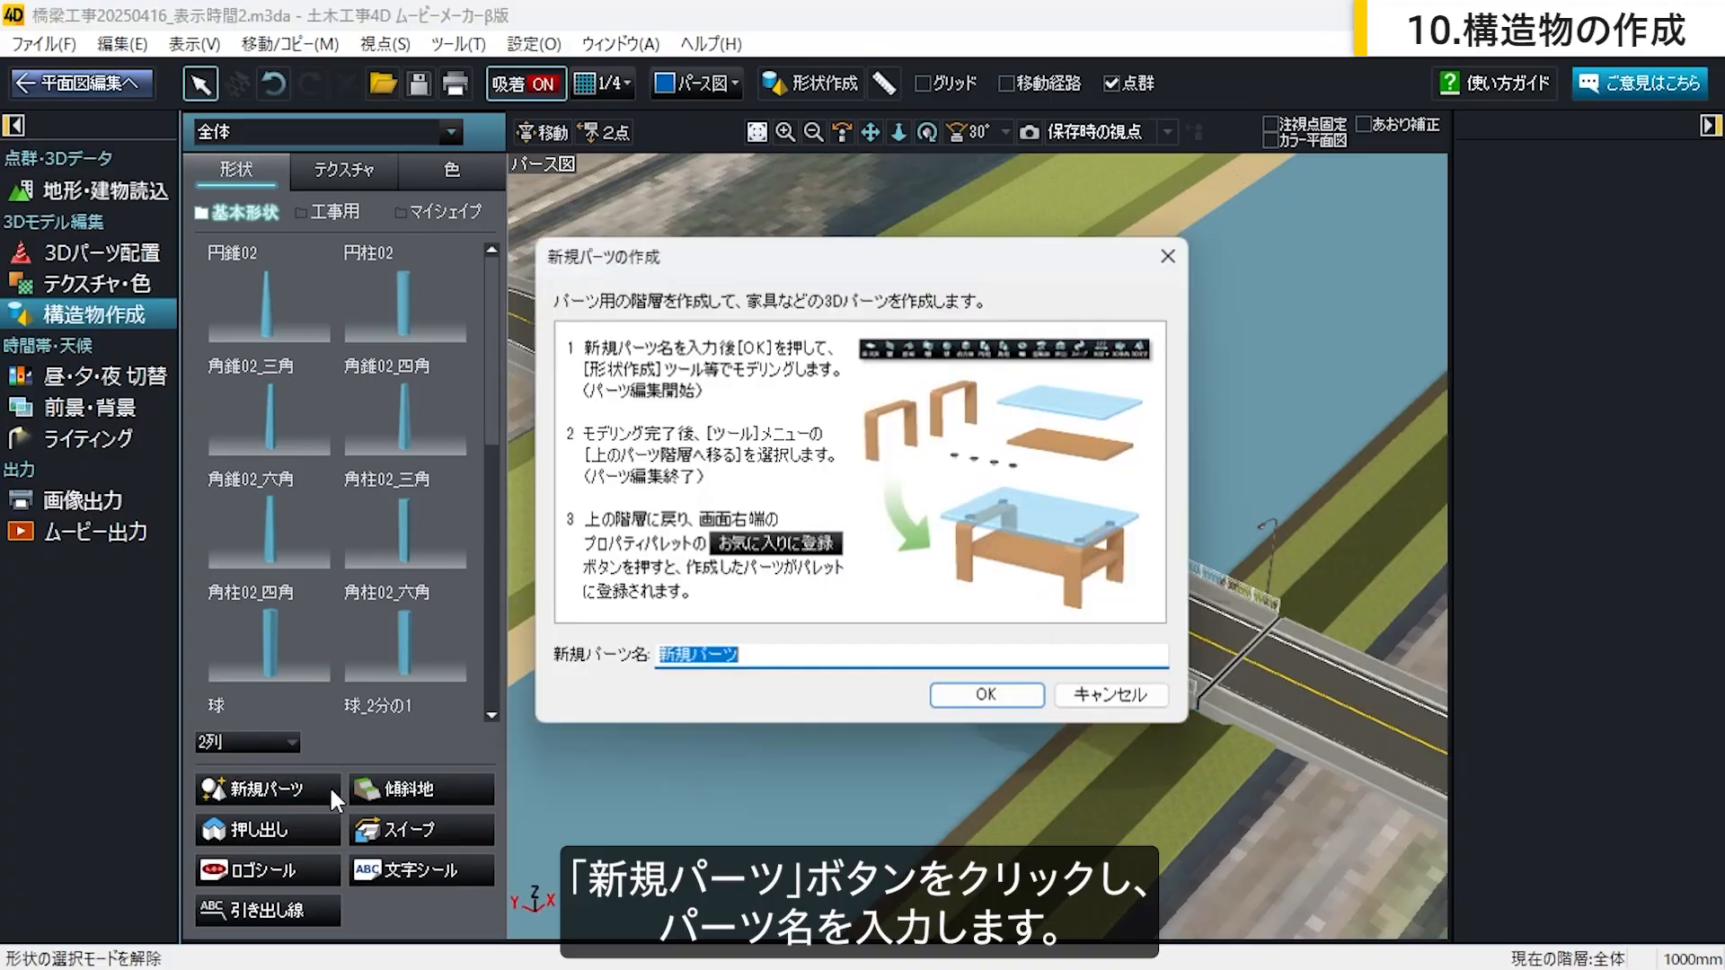
type("きょうきゃk")
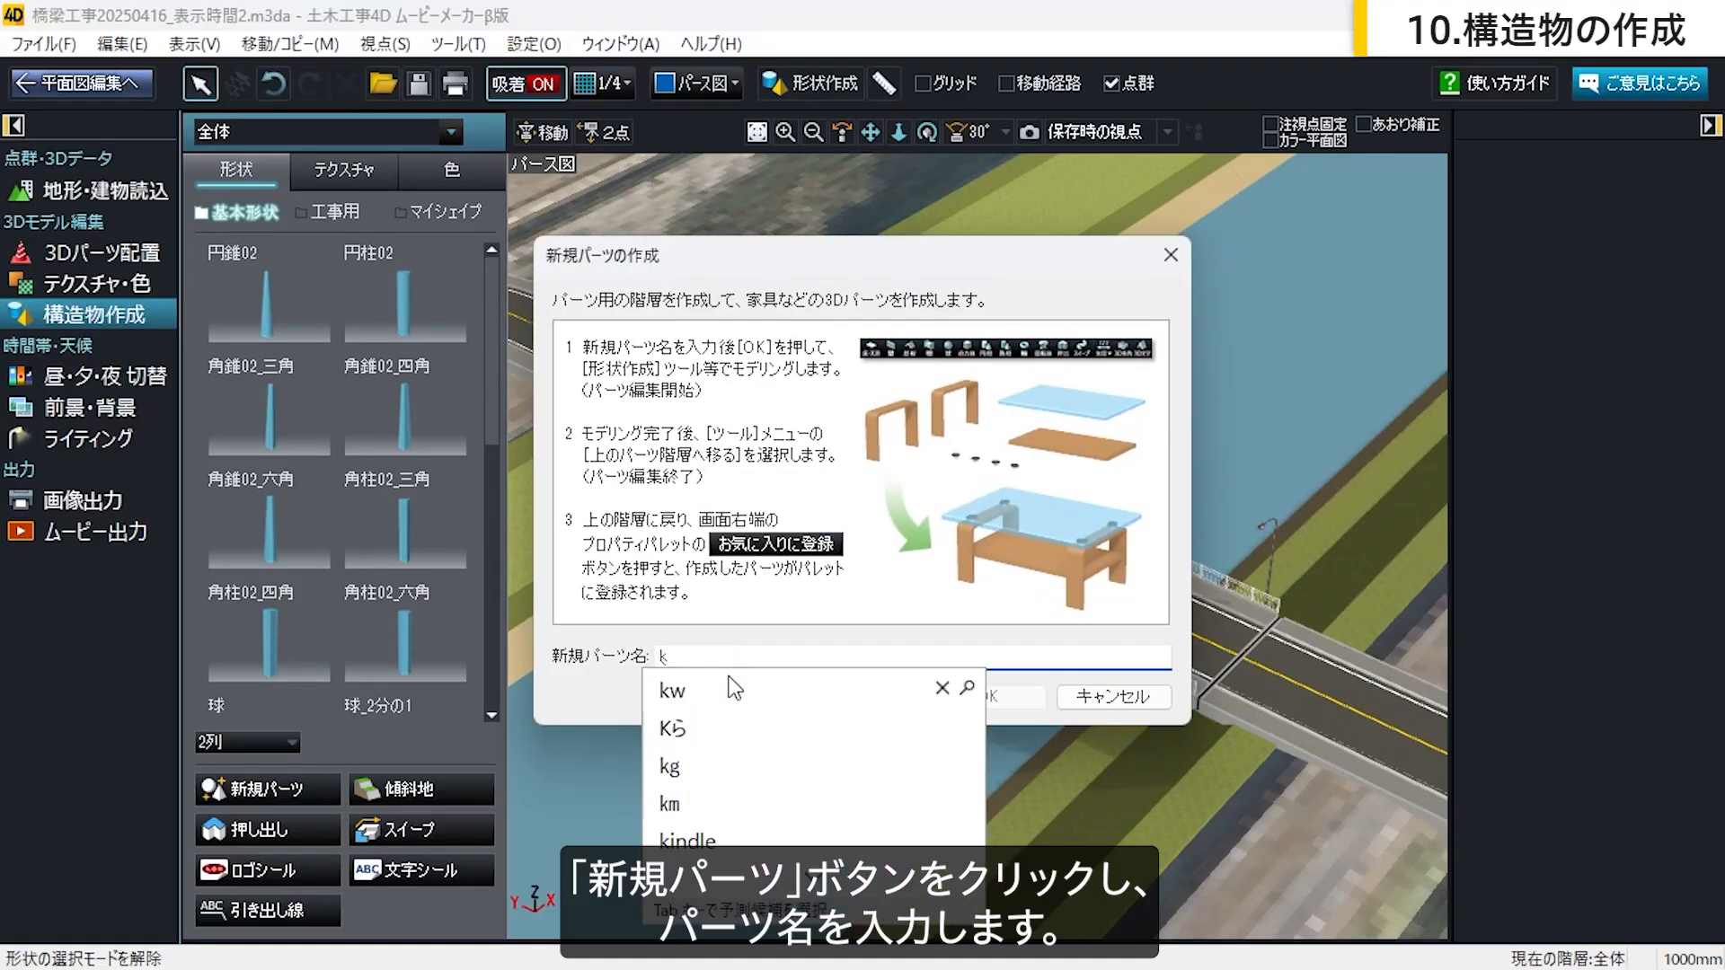
left_click(733, 687)
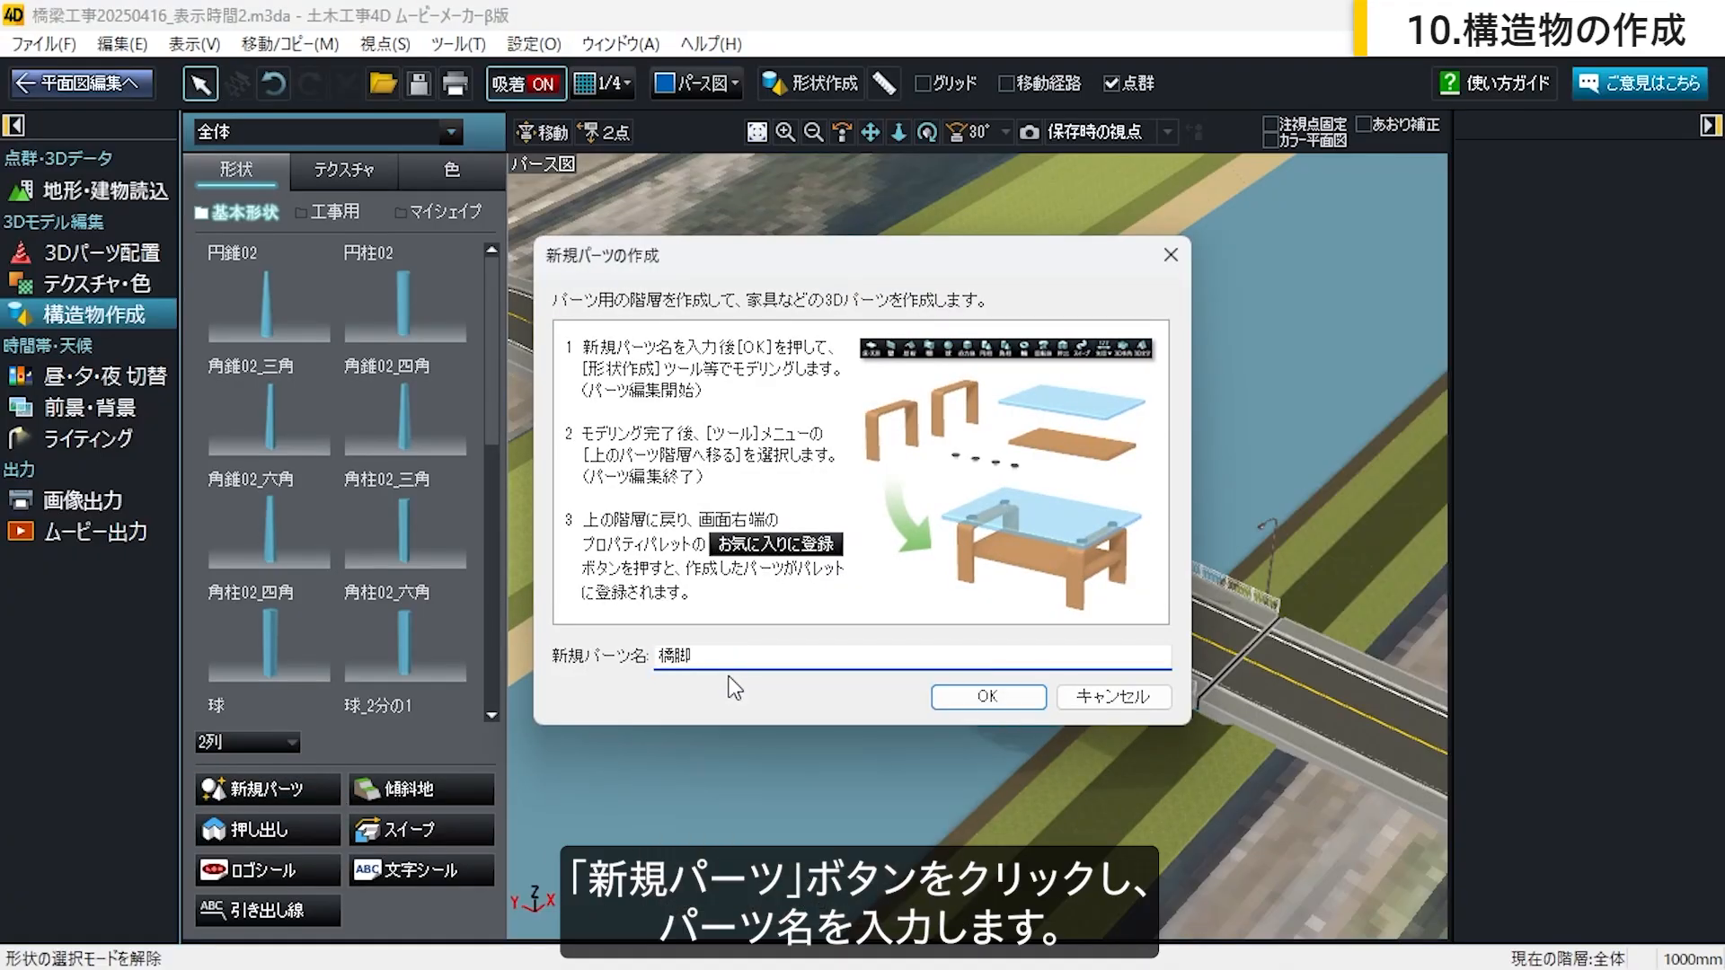
type("P1")
left_click(967, 702)
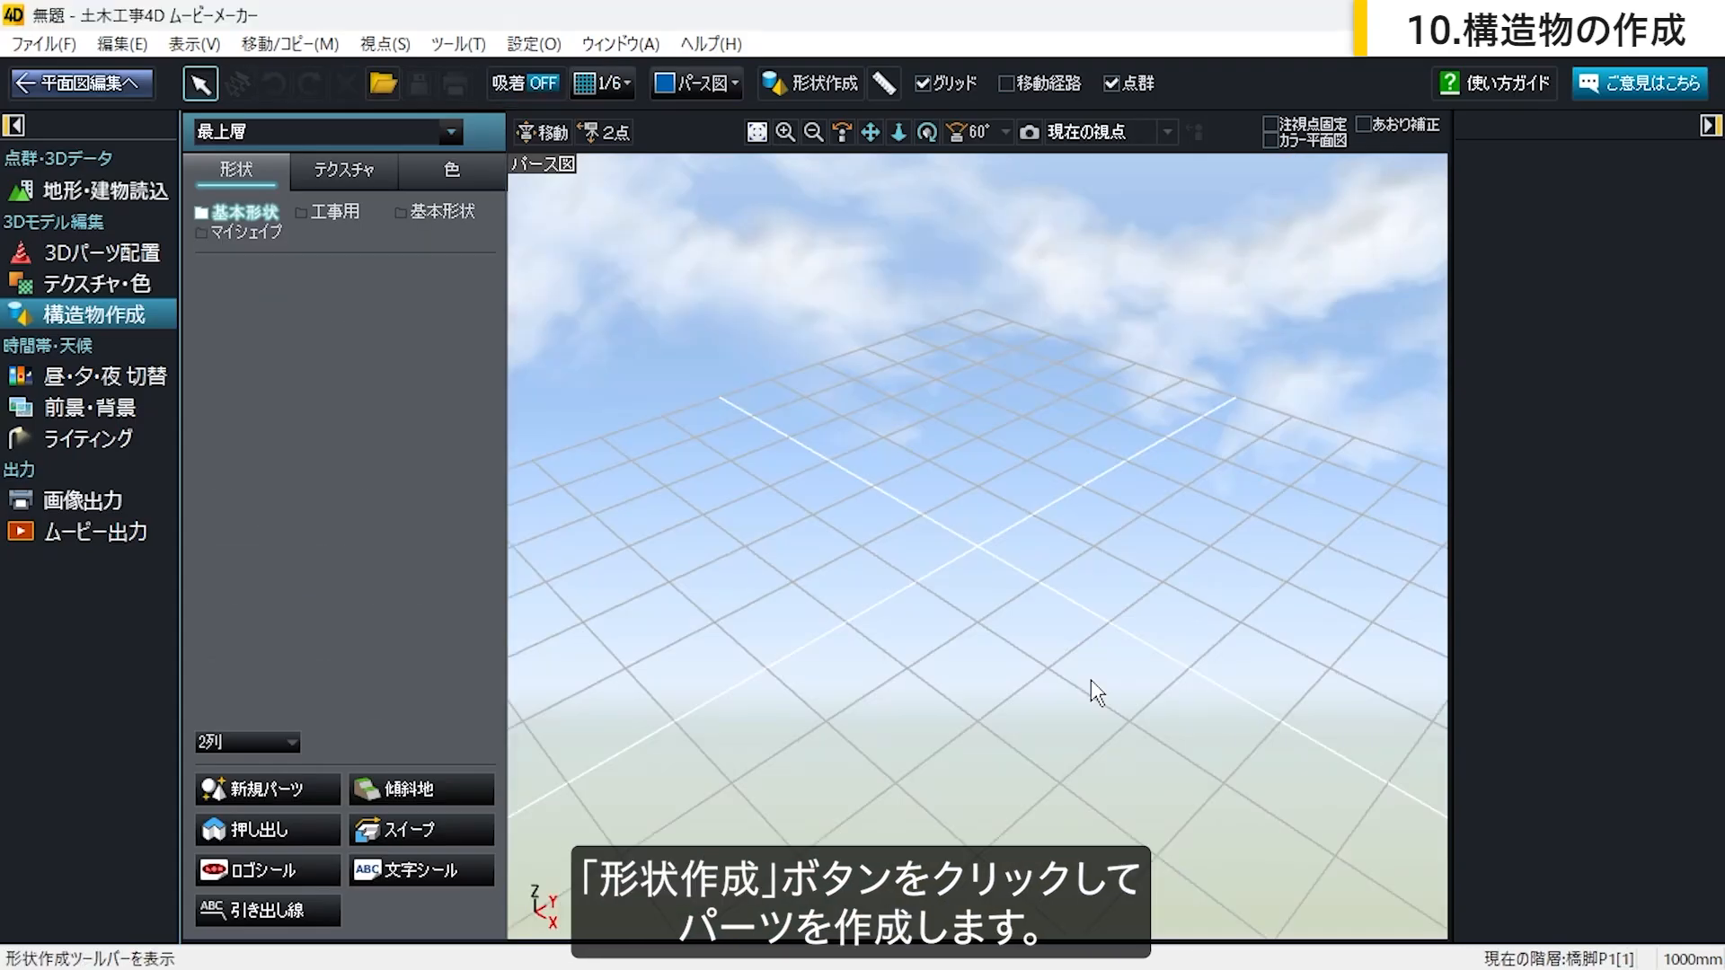
Step: With snapping on, draw the pier cap's outline in the rear view for an extruded shape
left_click(819, 84)
left_click(525, 84)
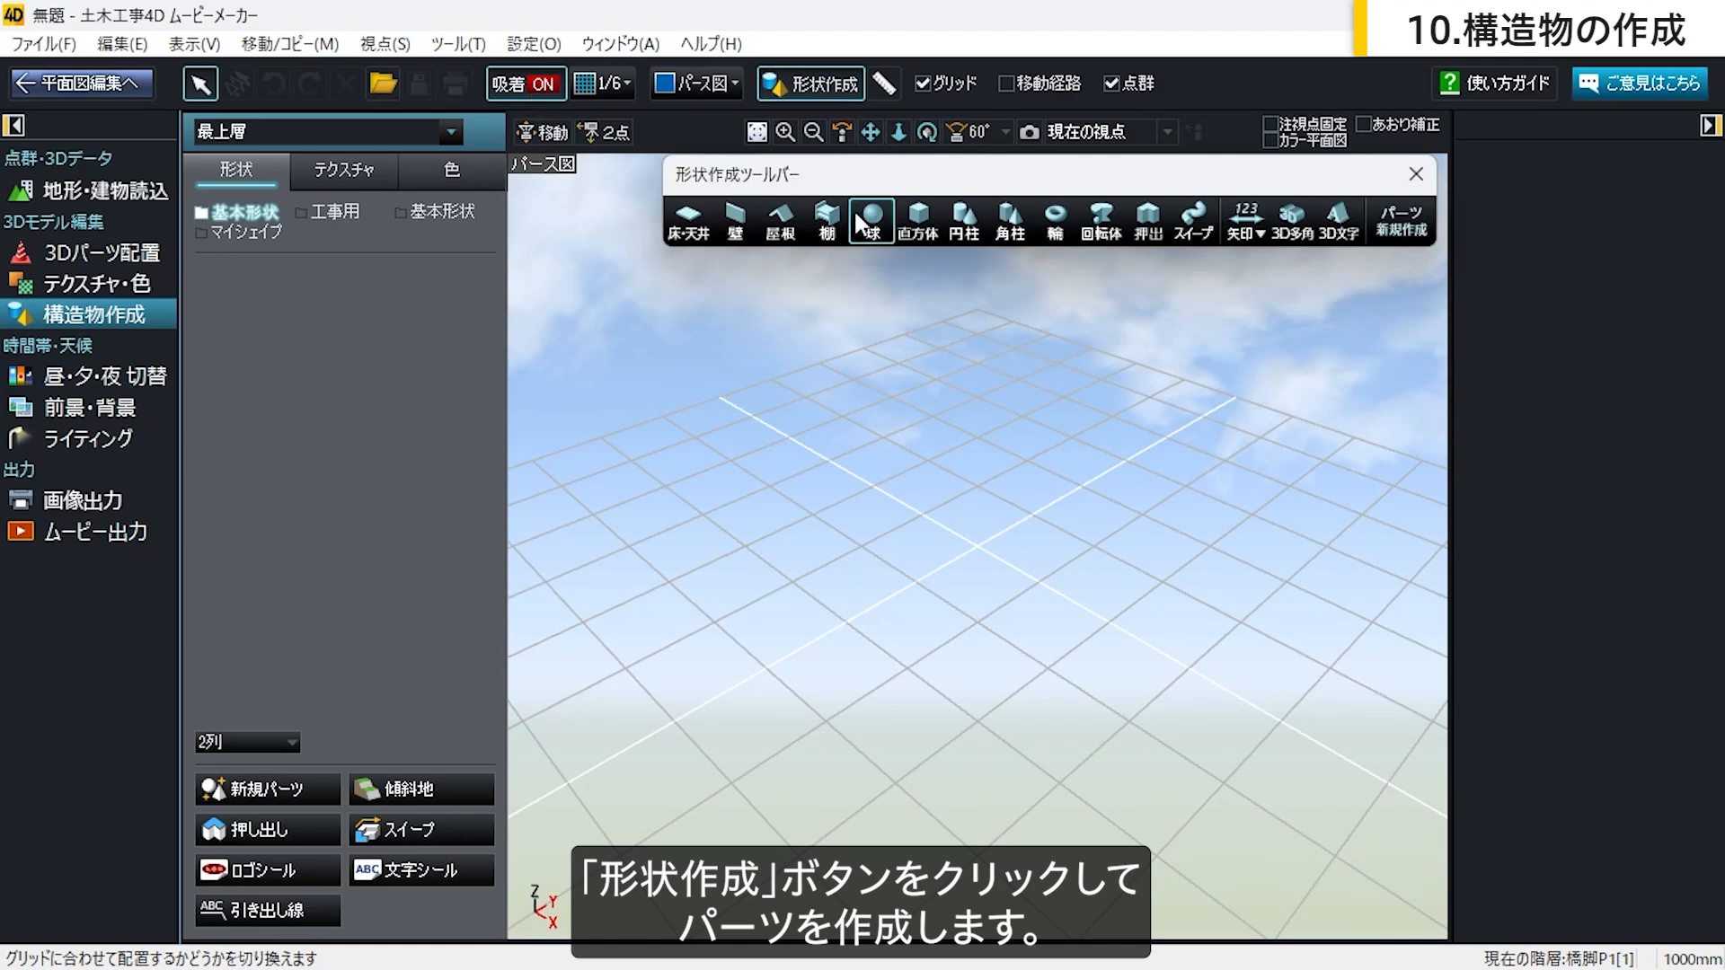
left_click(1147, 220)
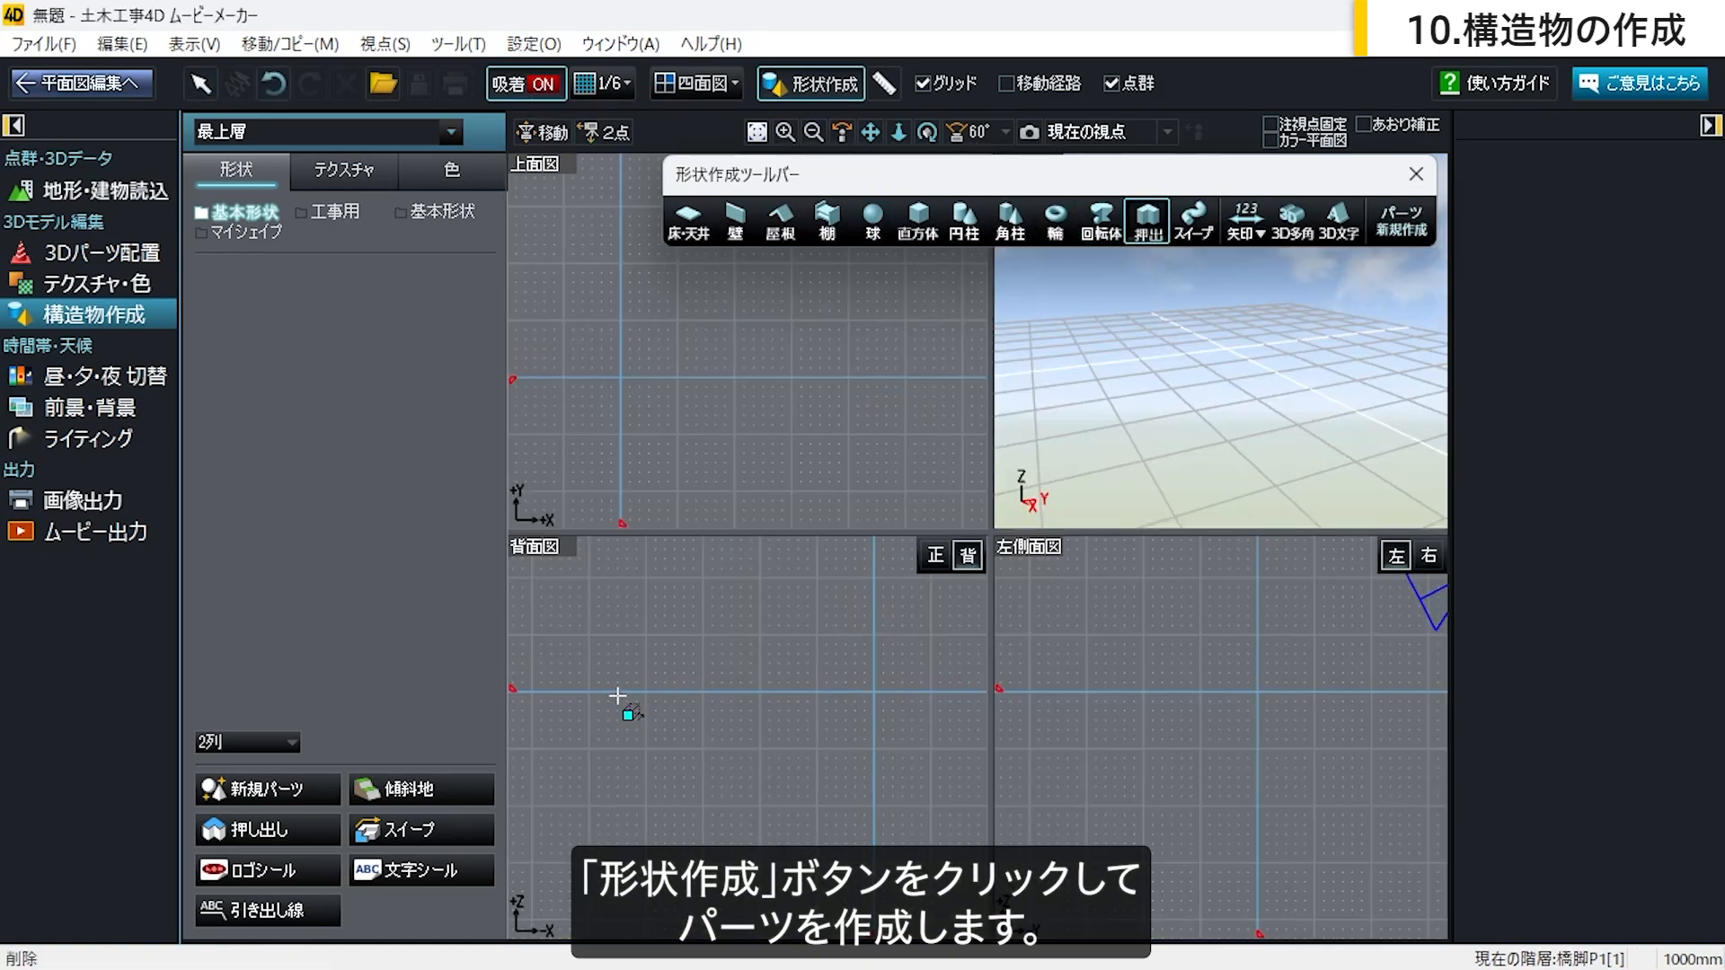
left_click(617, 695)
middle_click_drag(813, 699, 649, 698)
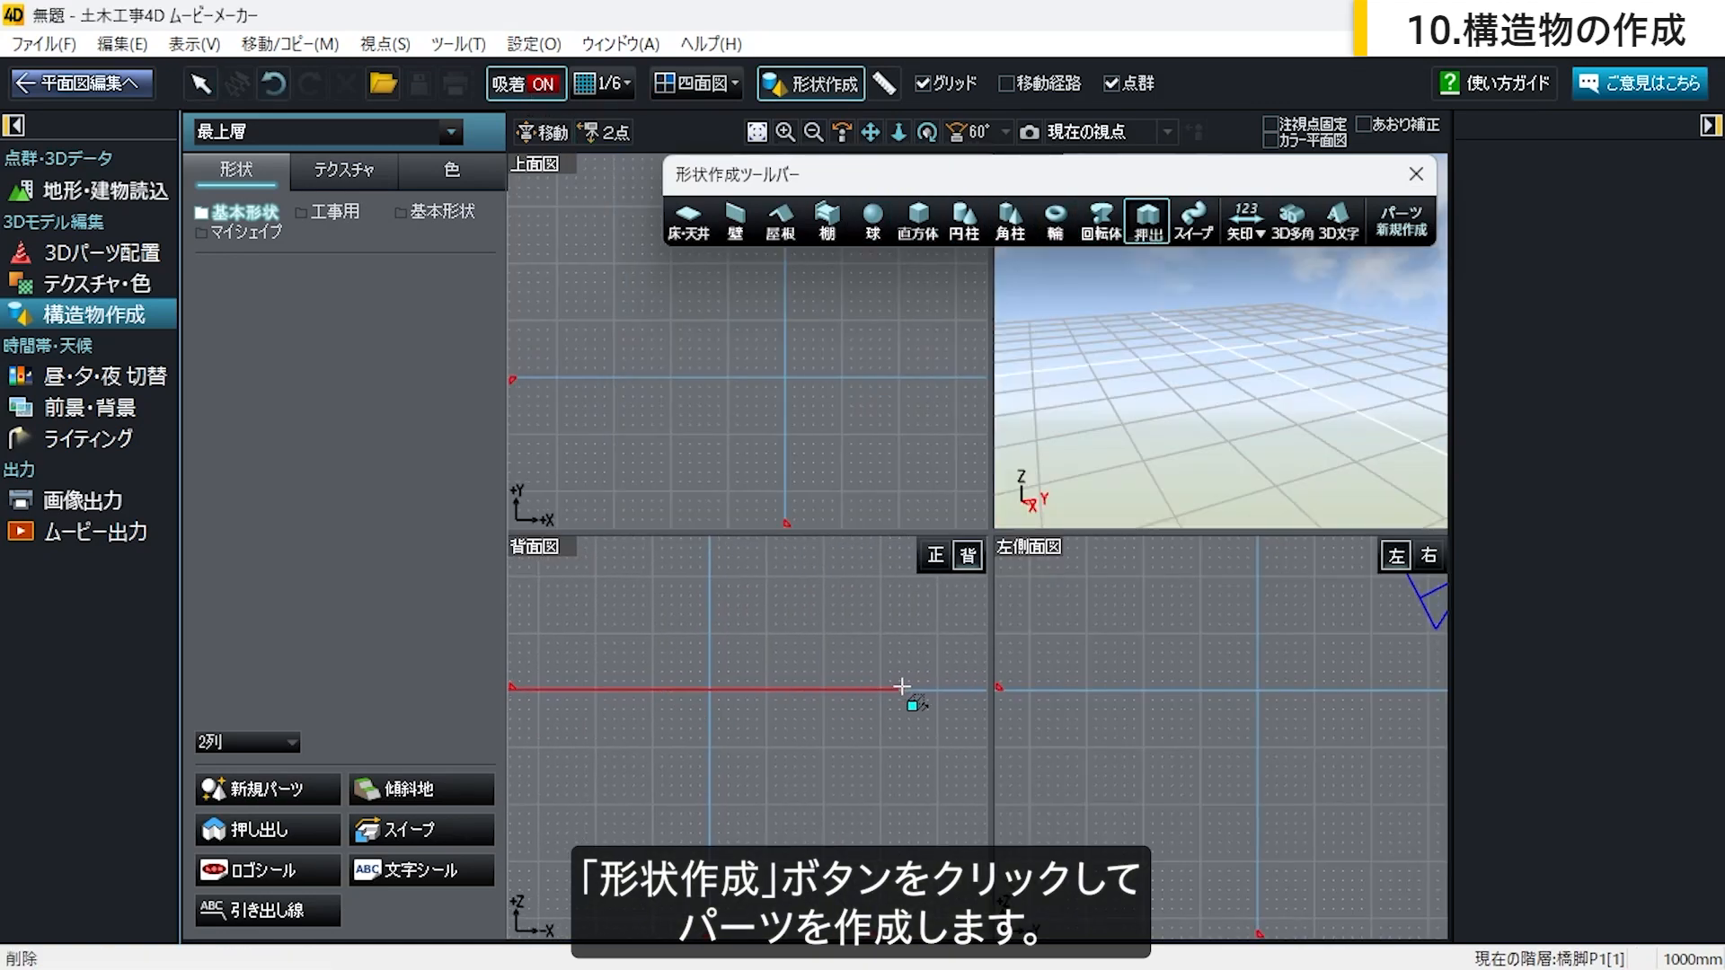
left_click(964, 690)
left_click(964, 745)
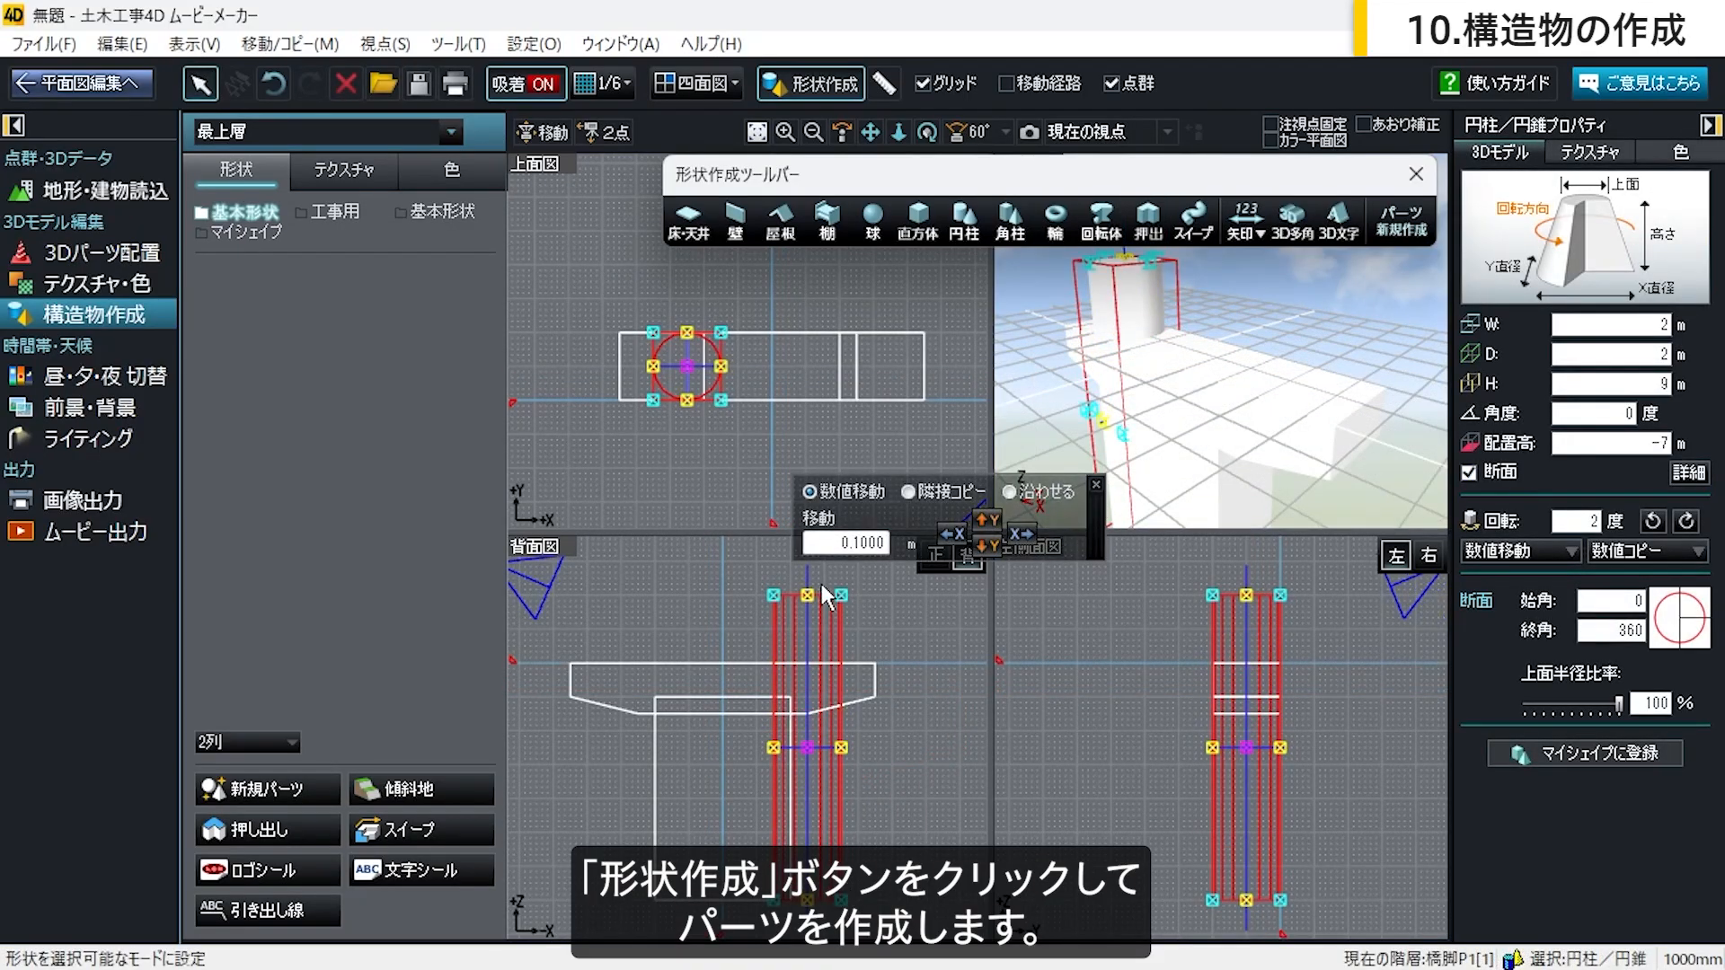
Step: Lower the top of the pier's column cylinder to the cap, and cover the pier with the アスファルトL01 texture
left_click_drag(808, 597, 820, 699)
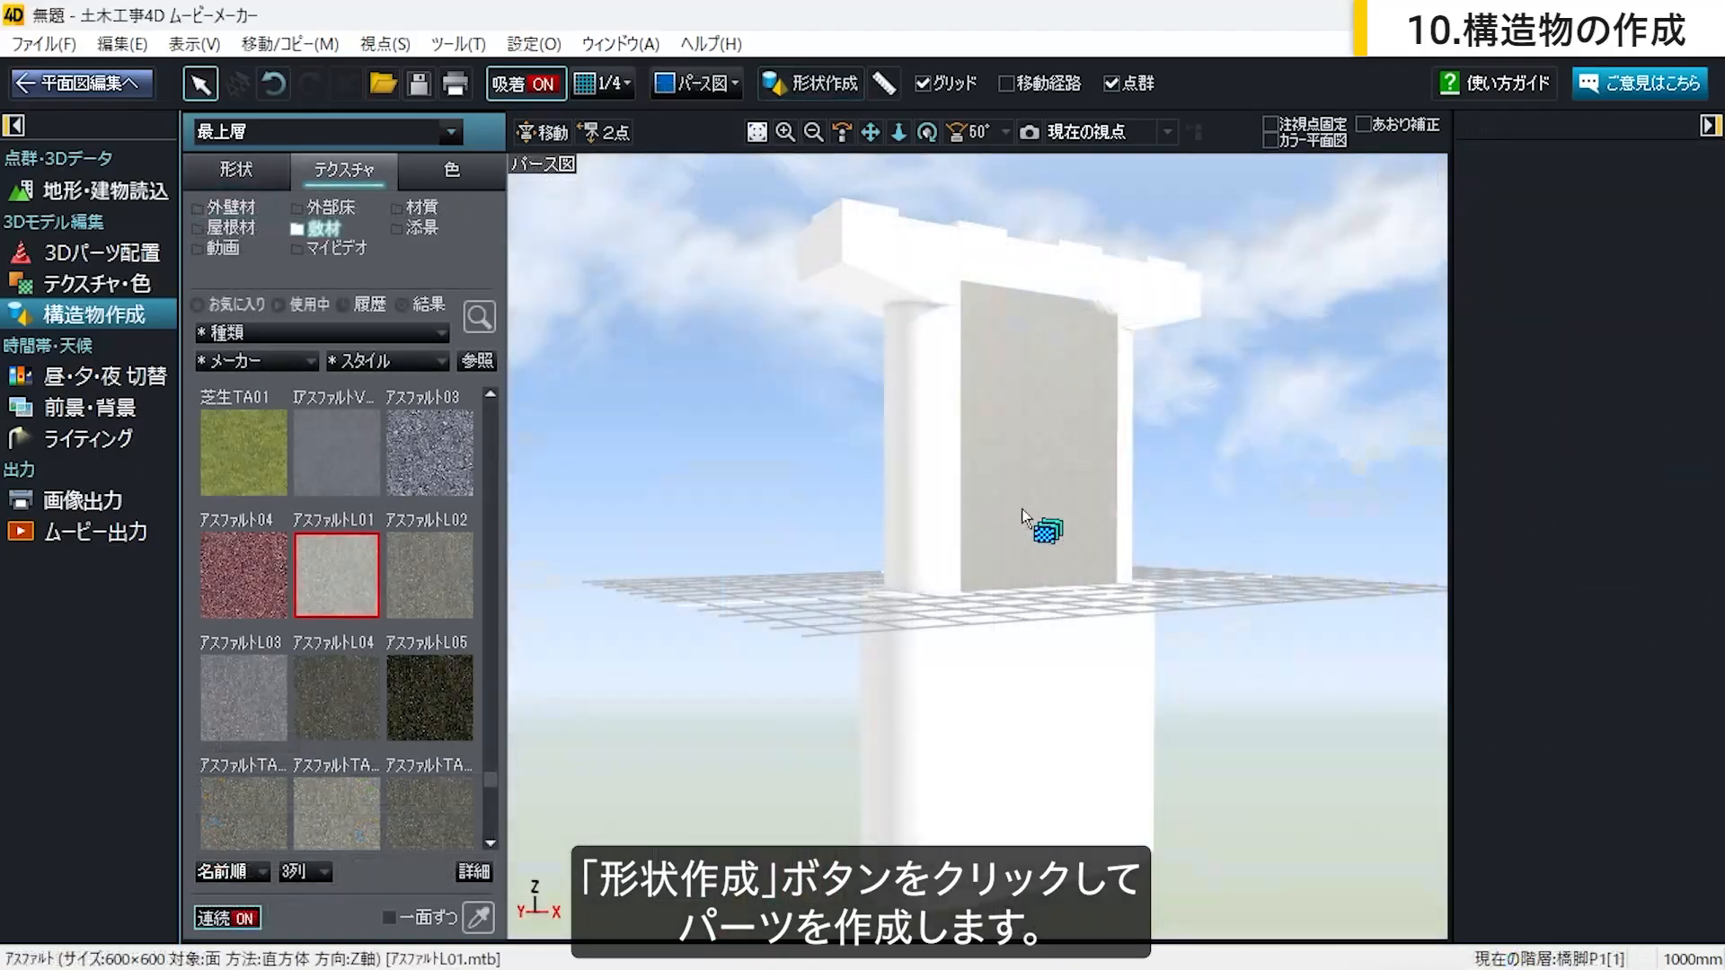
left_click(945, 643)
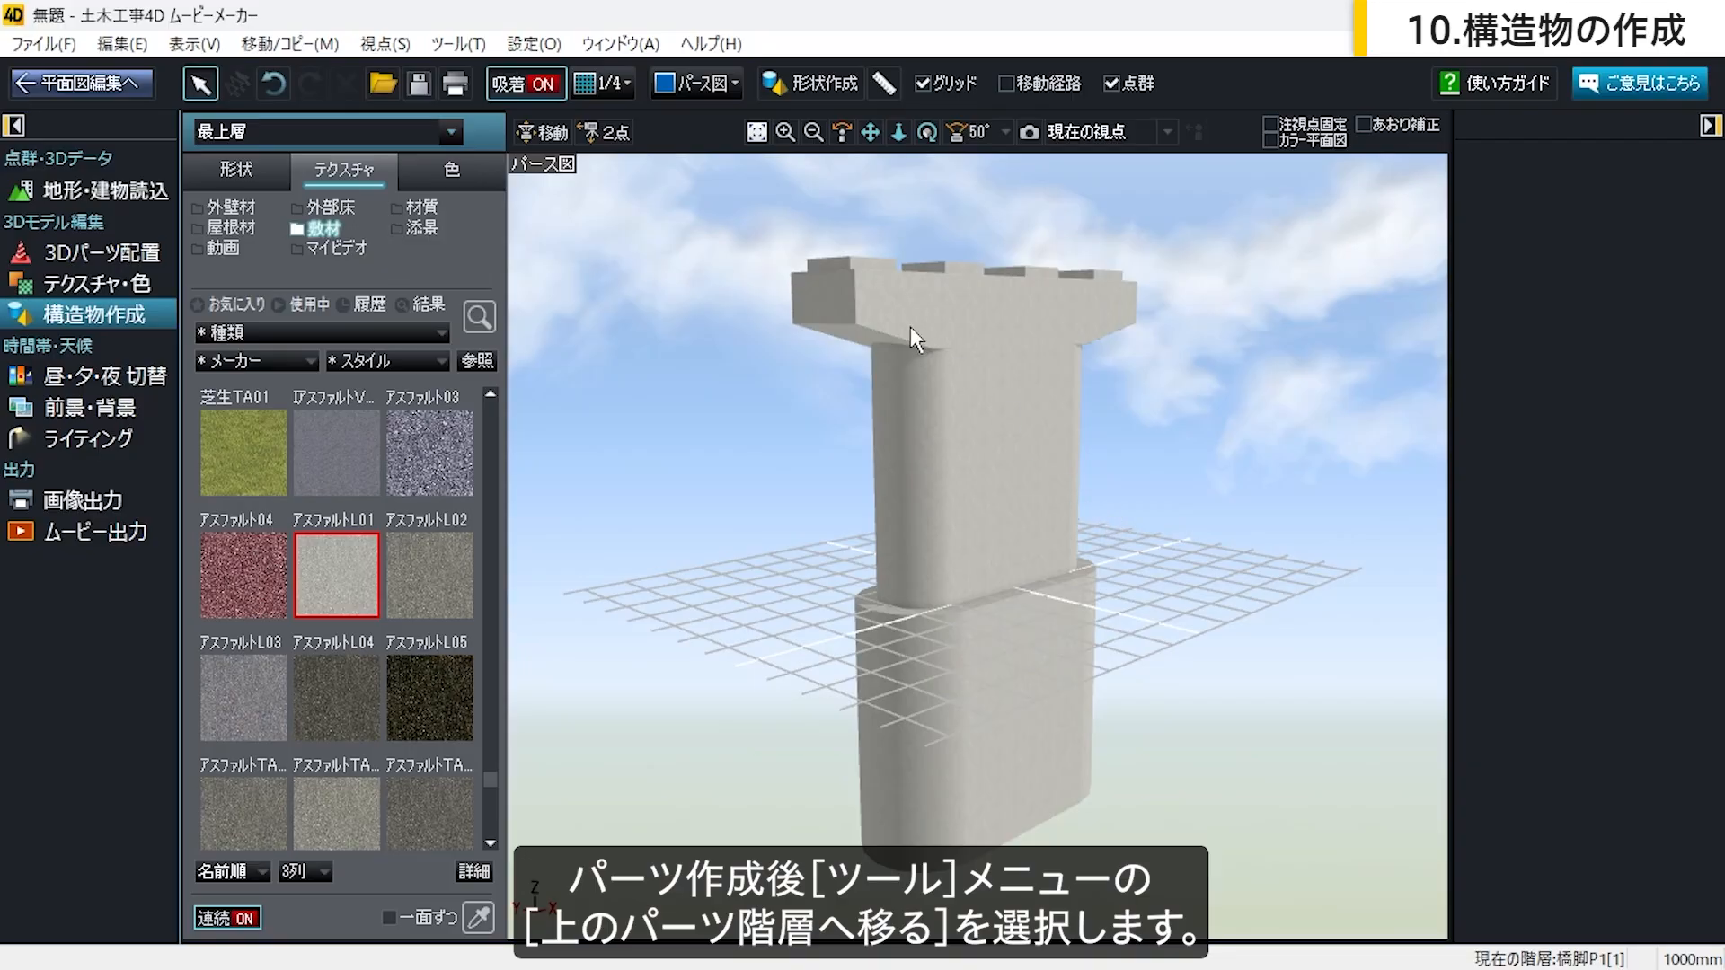
Step: Return to the upper part level and register the finished pier in the favourites as 橋脚P1.m3d
left_click(468, 44)
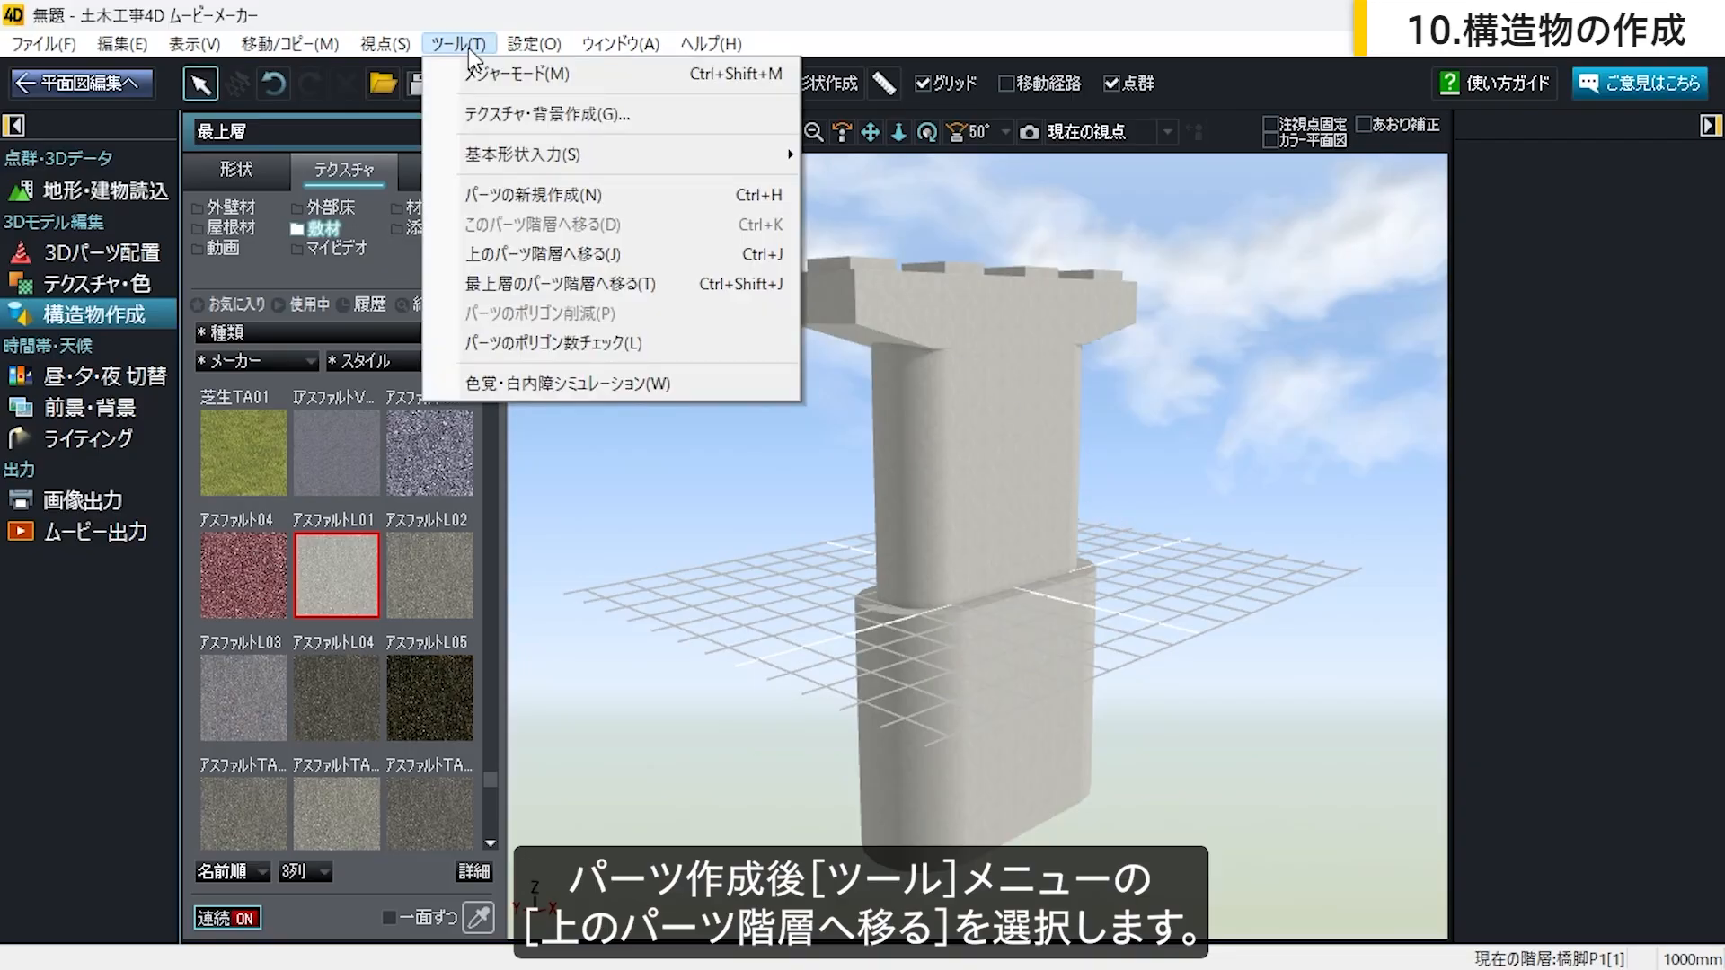
left_click(618, 259)
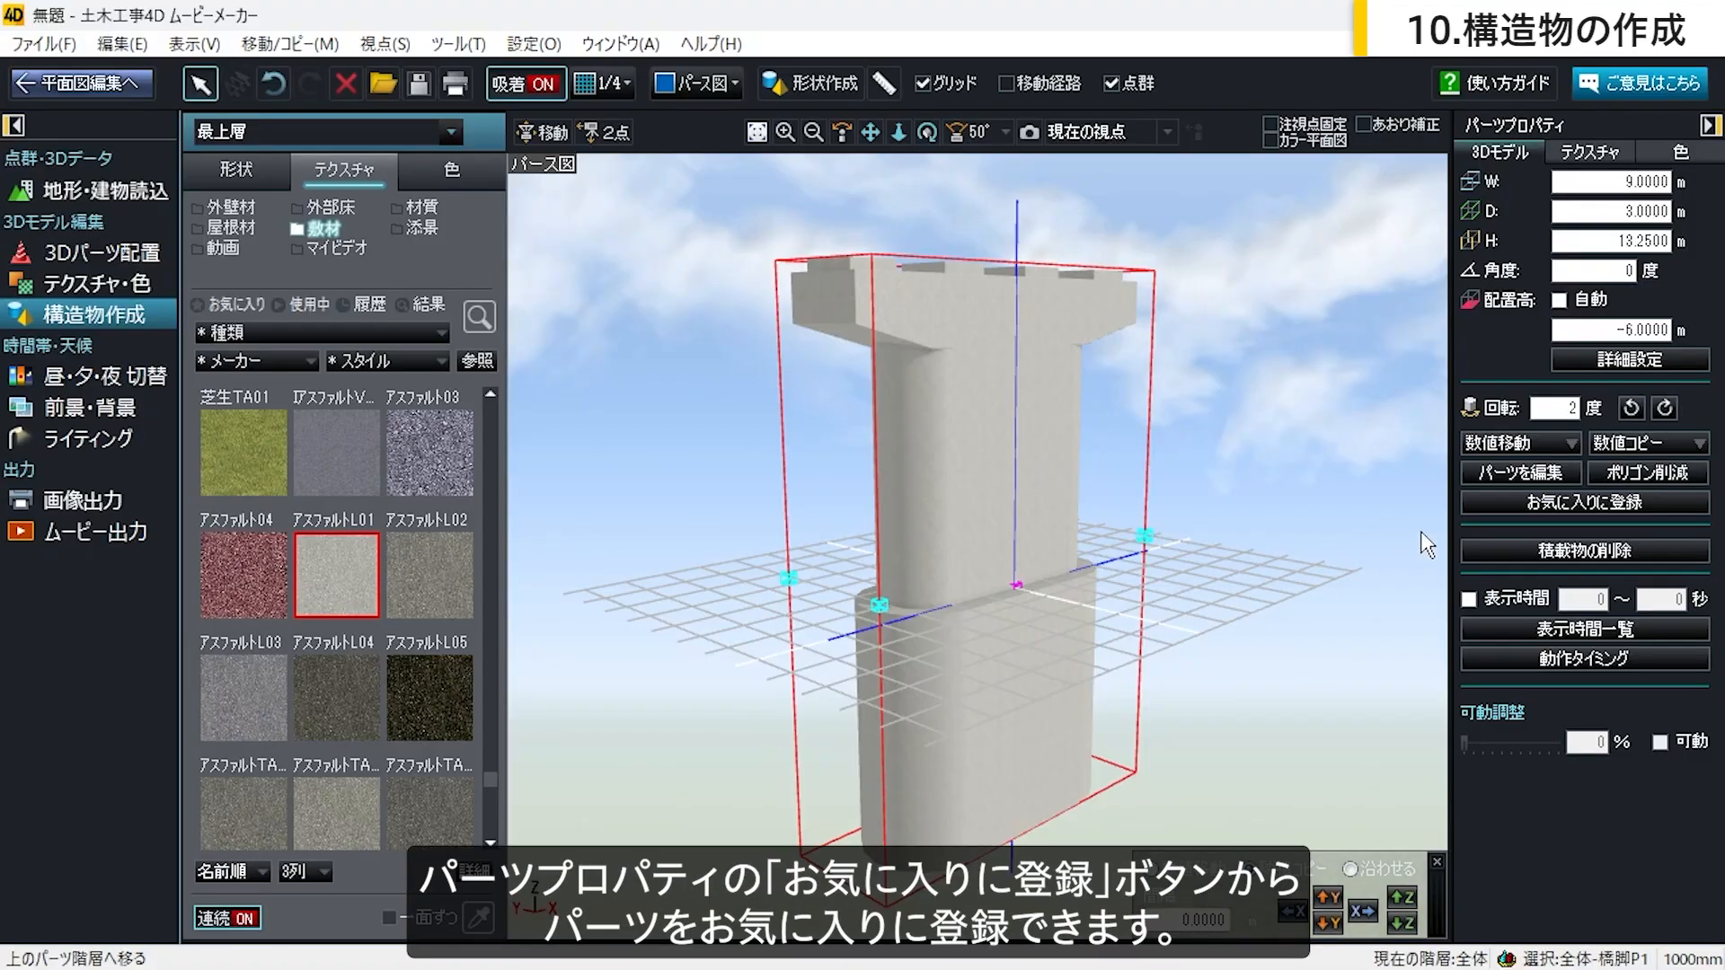
left_click(1497, 505)
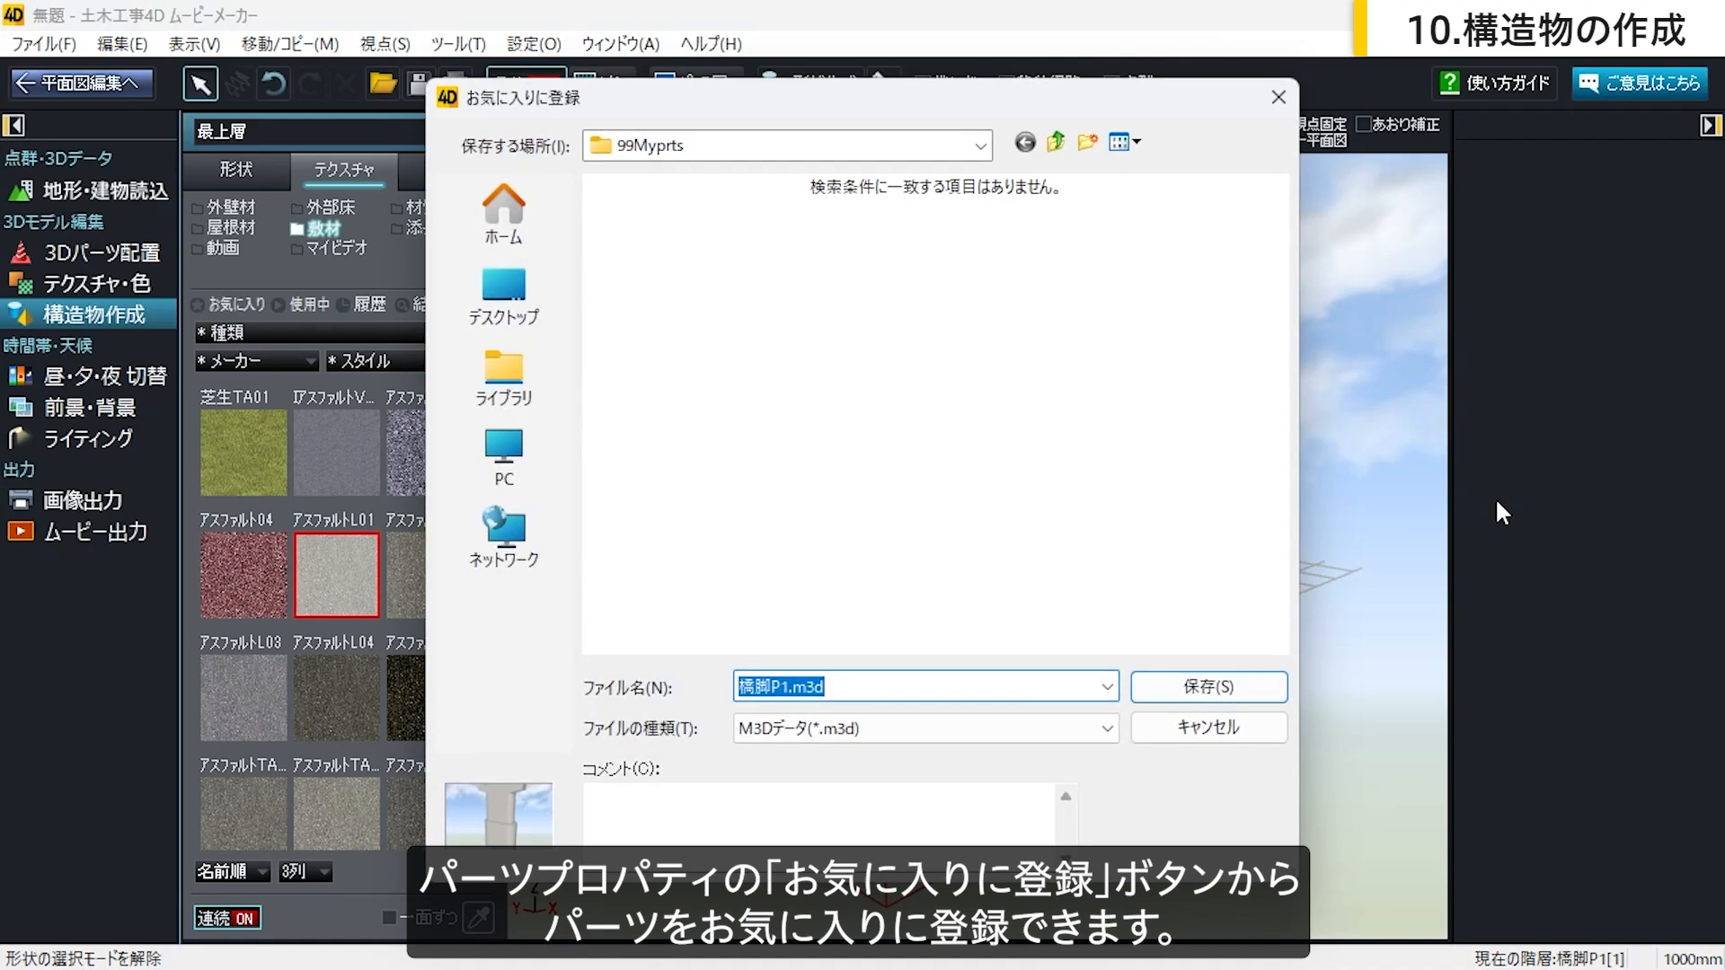
left_click(1015, 683)
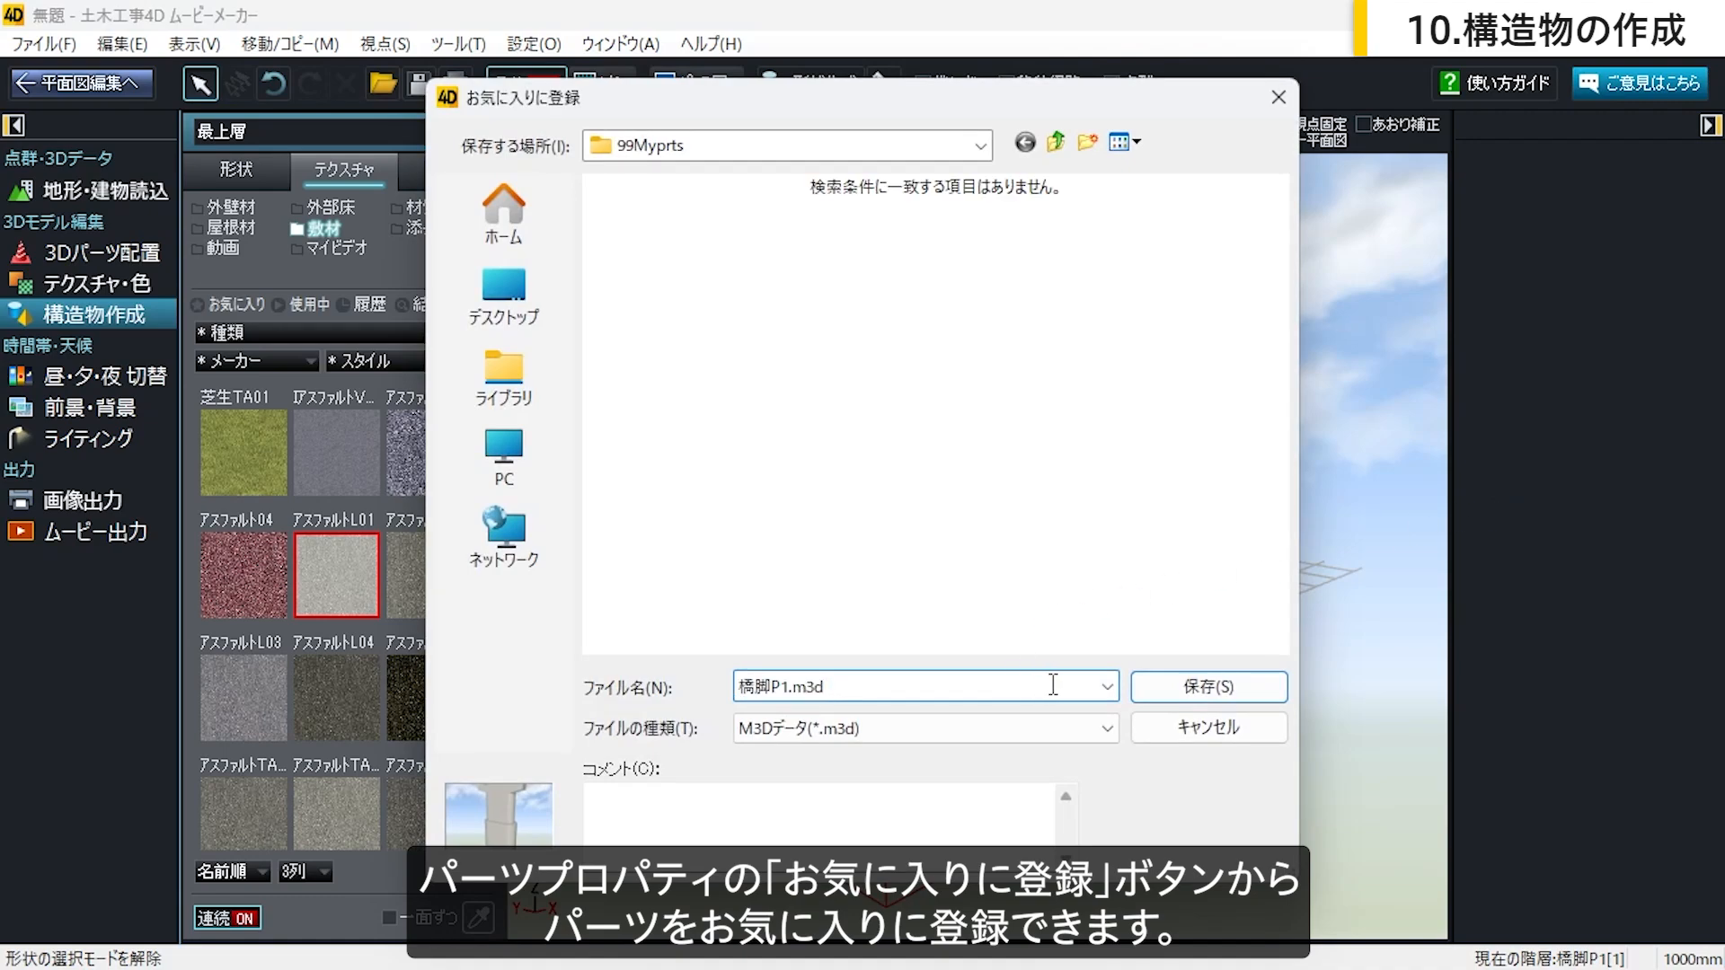
left_click(1261, 692)
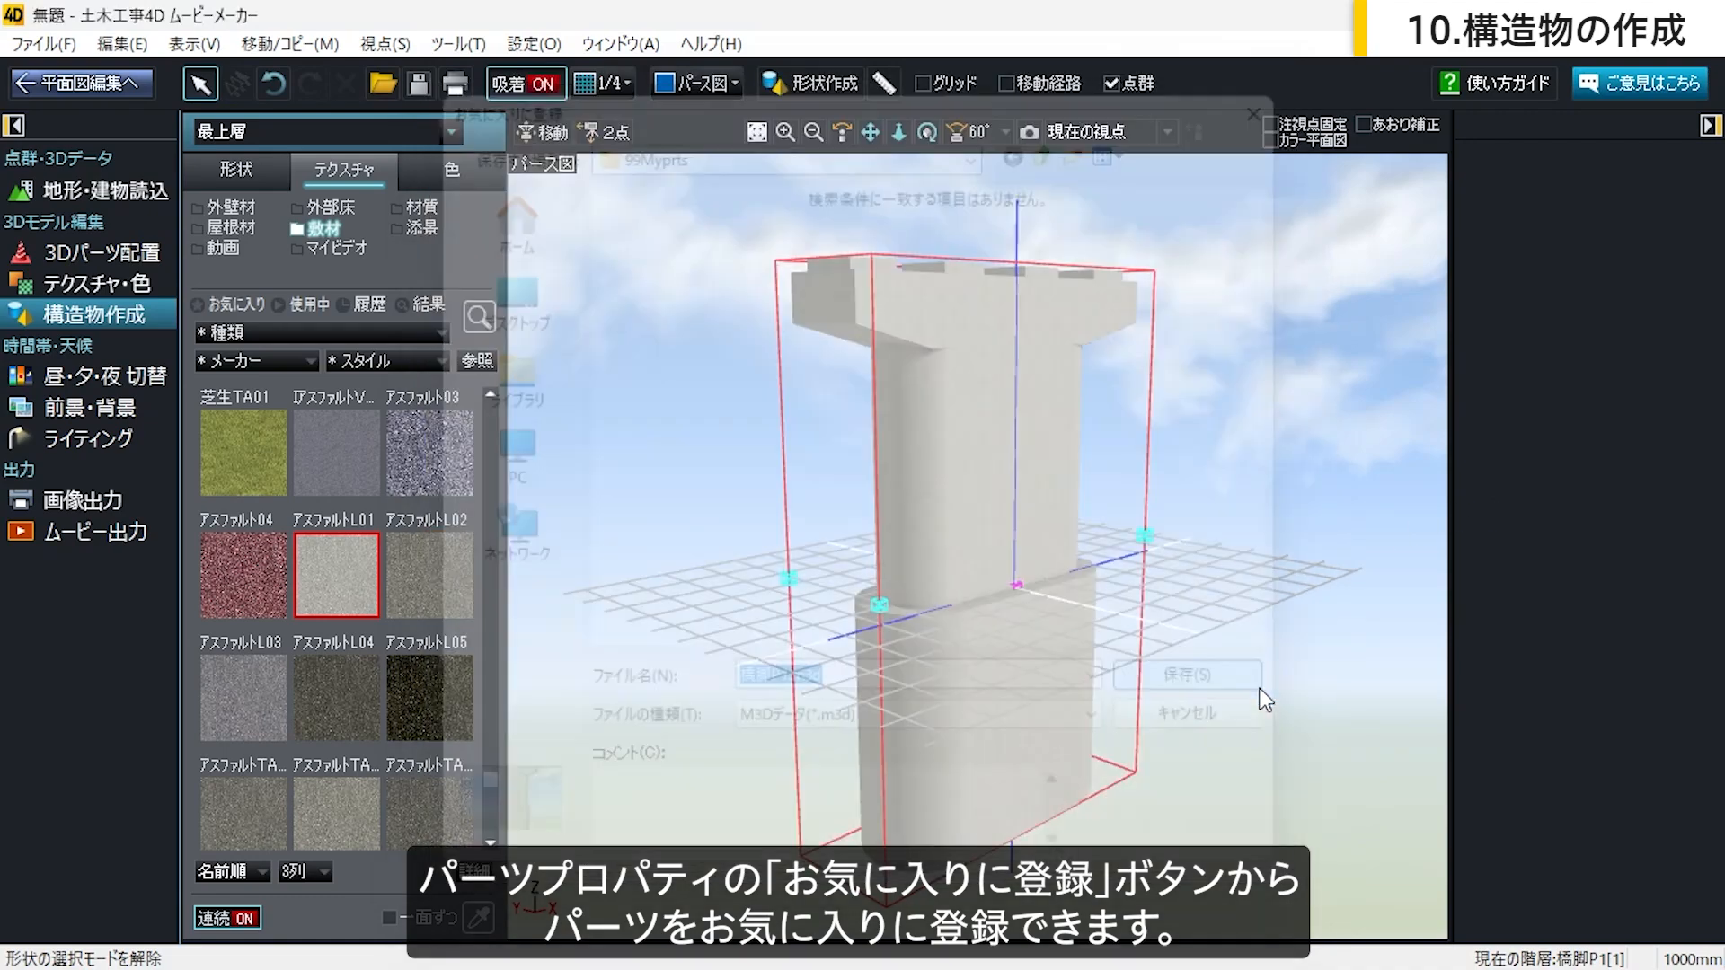
left_click(1264, 700)
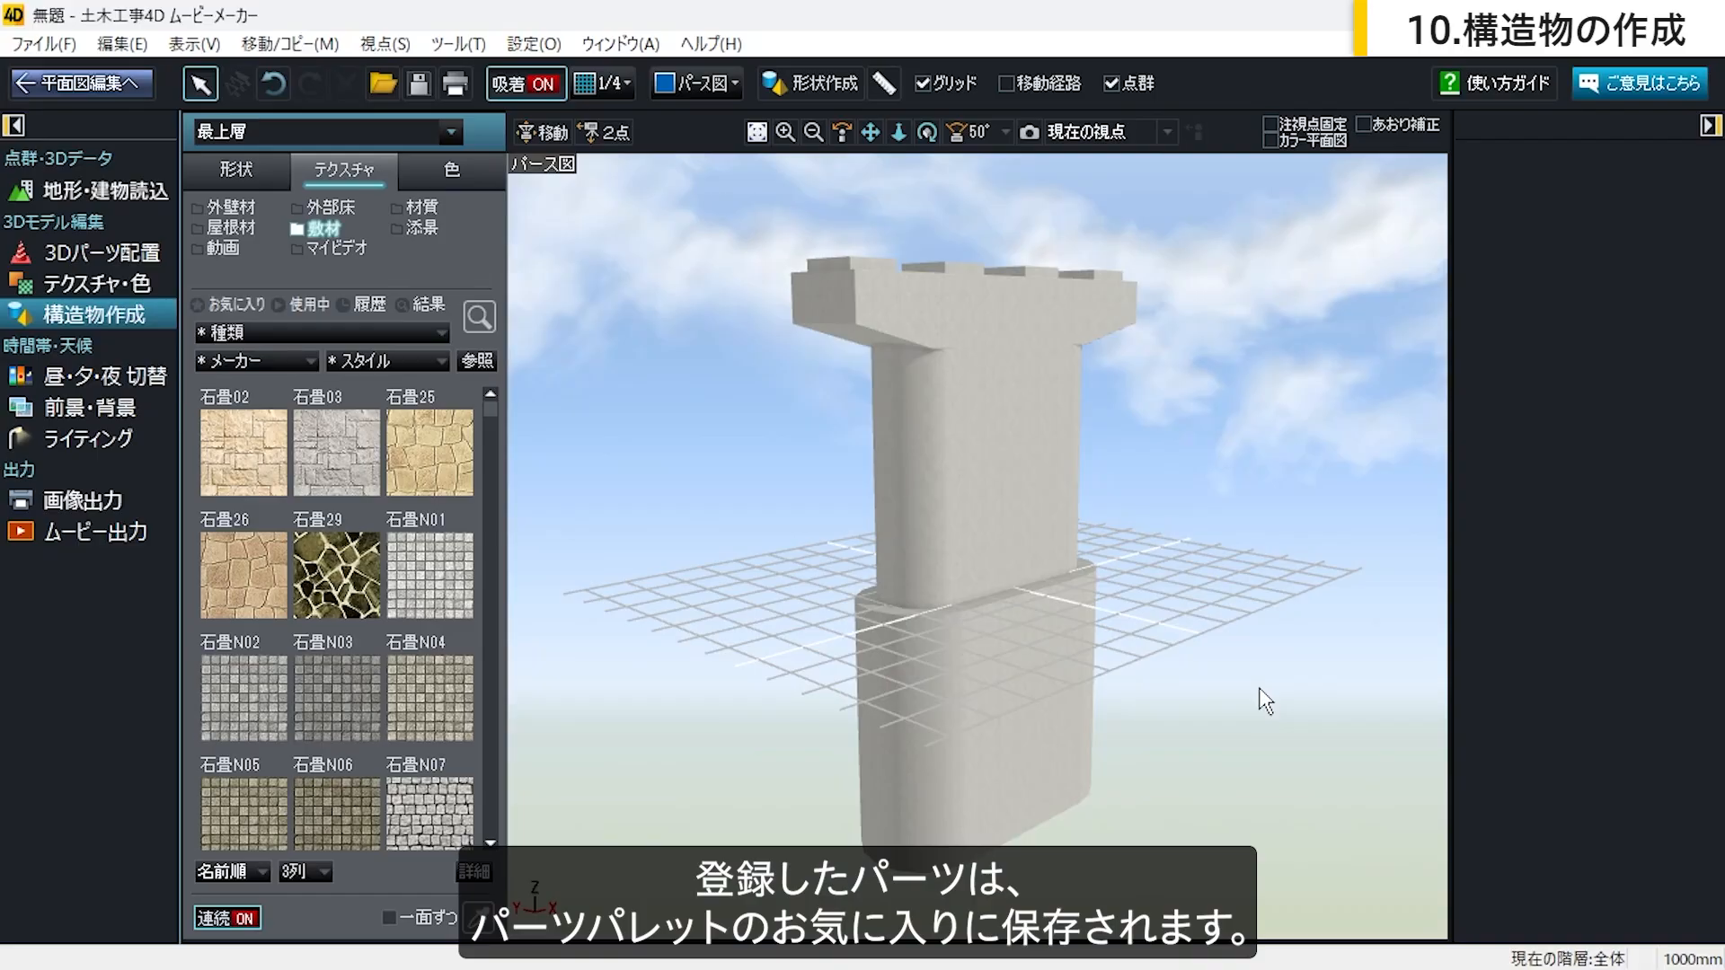
Step: Check the favourites in the 3D parts palette for the registered pier
left_click(147, 250)
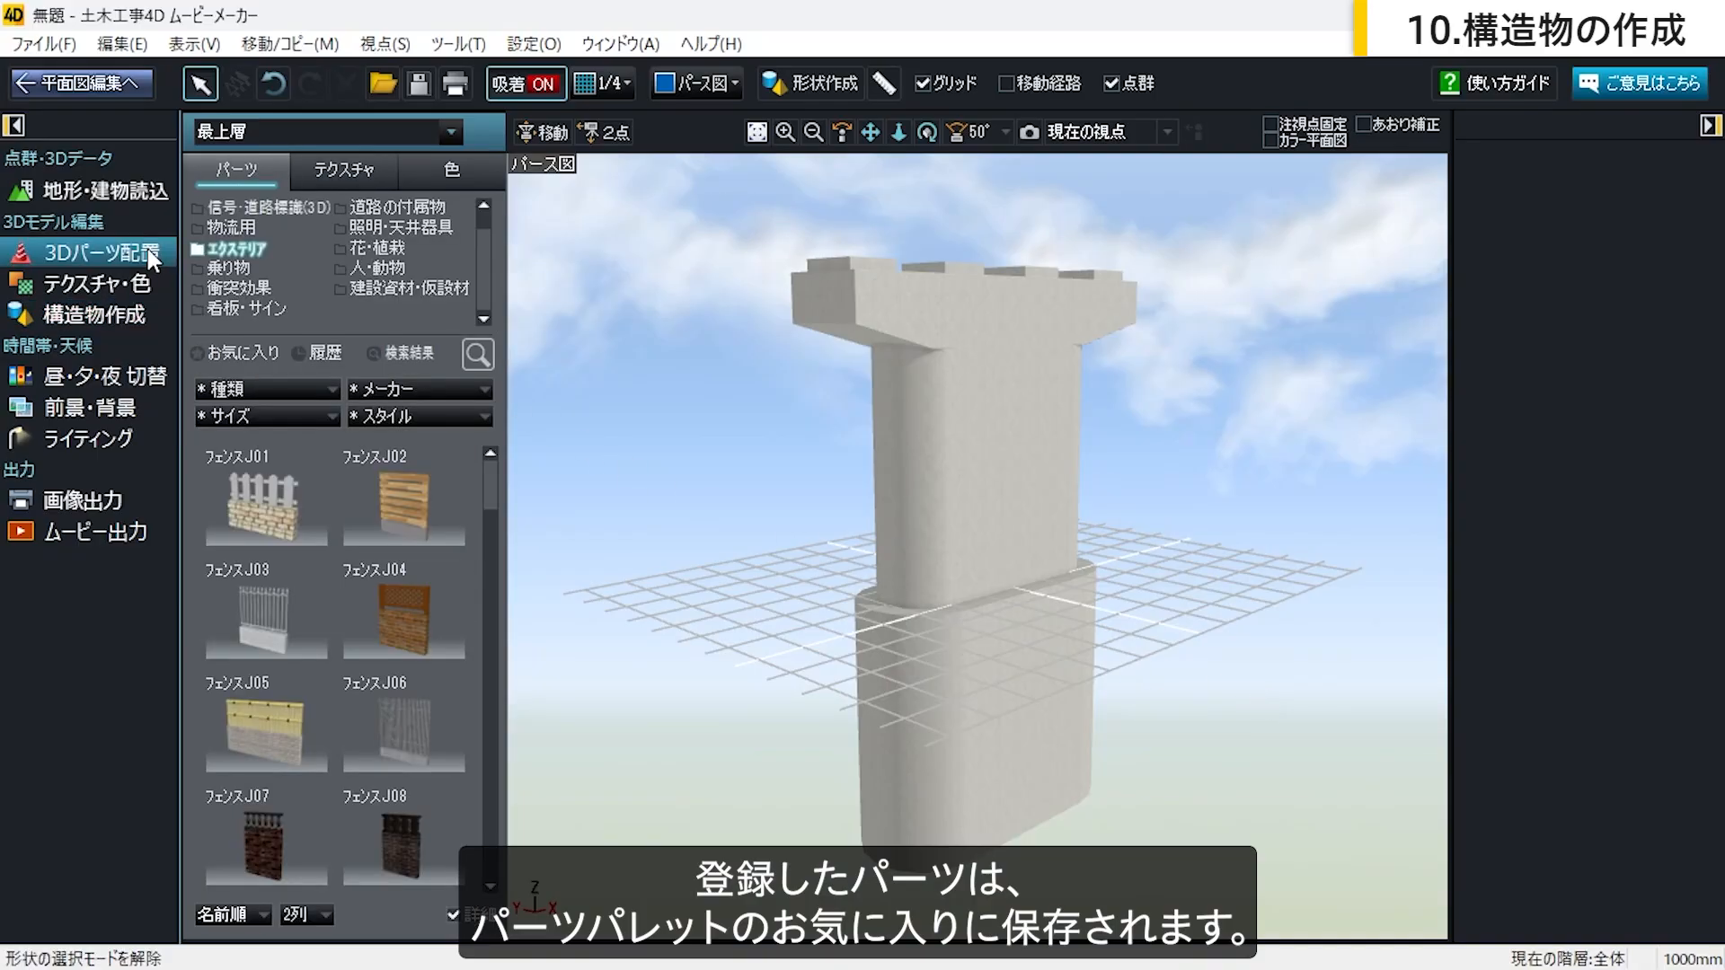
left_click(257, 355)
mouse_move(302, 478)
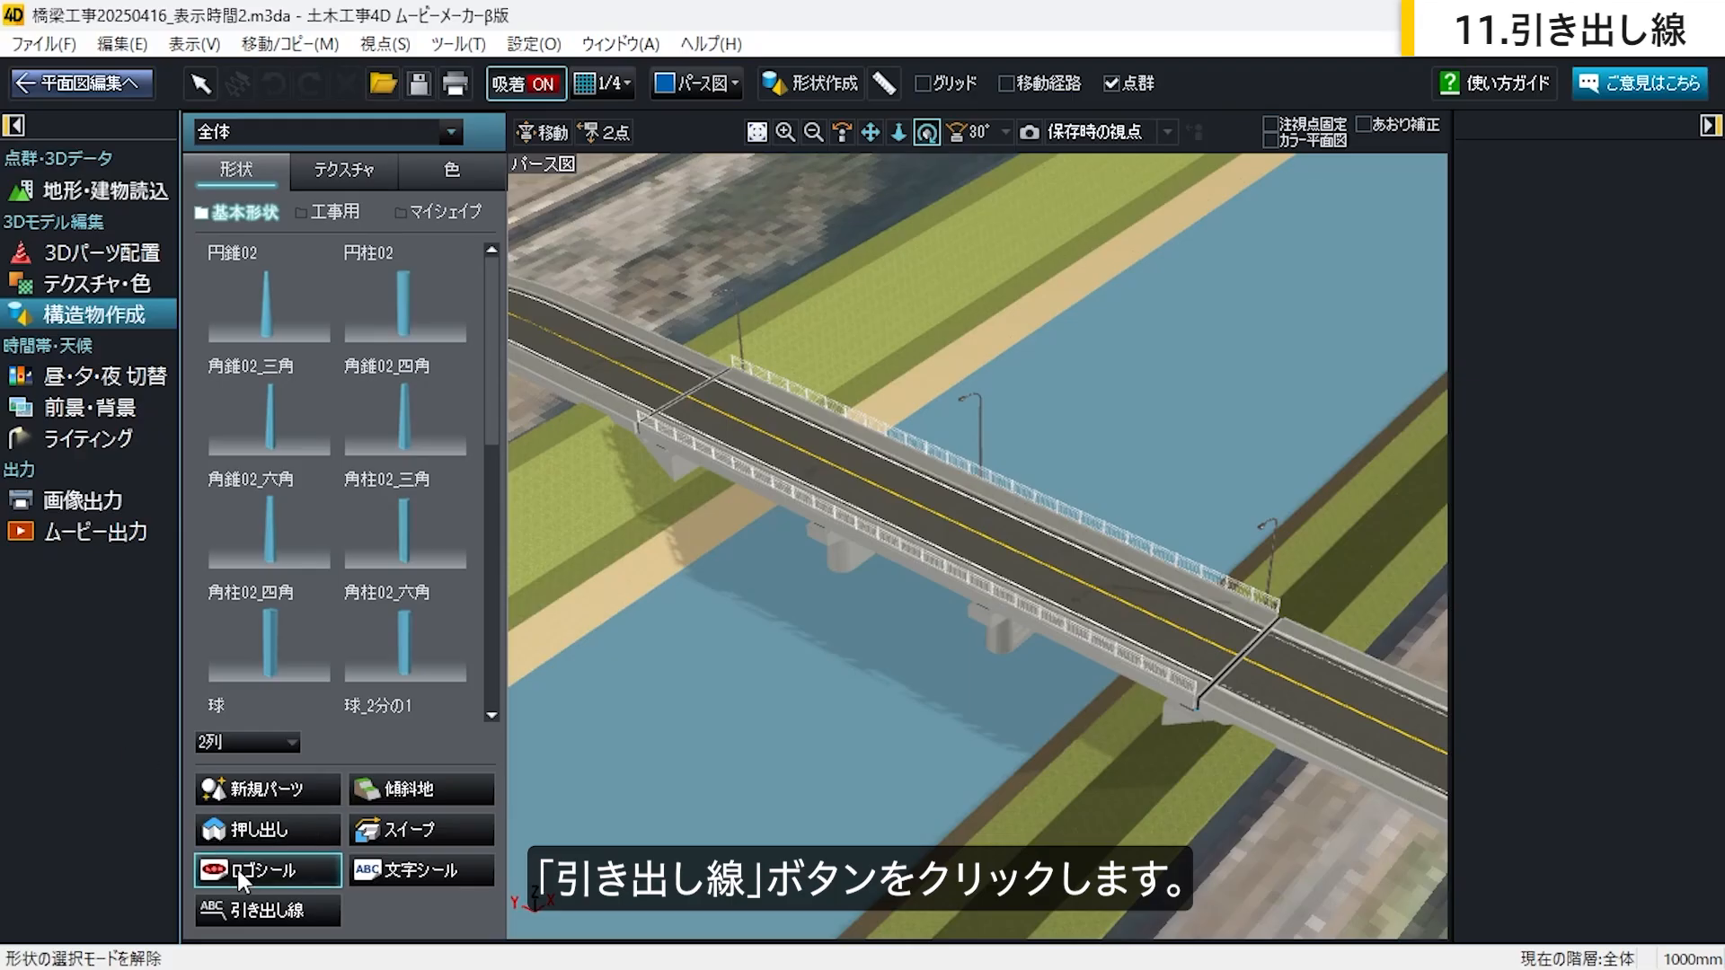
Step: Add a leader annotation reading 橋台A1 with 3000 mm text height and a right-side leader at the bridge's far-end abutment
left_click(270, 910)
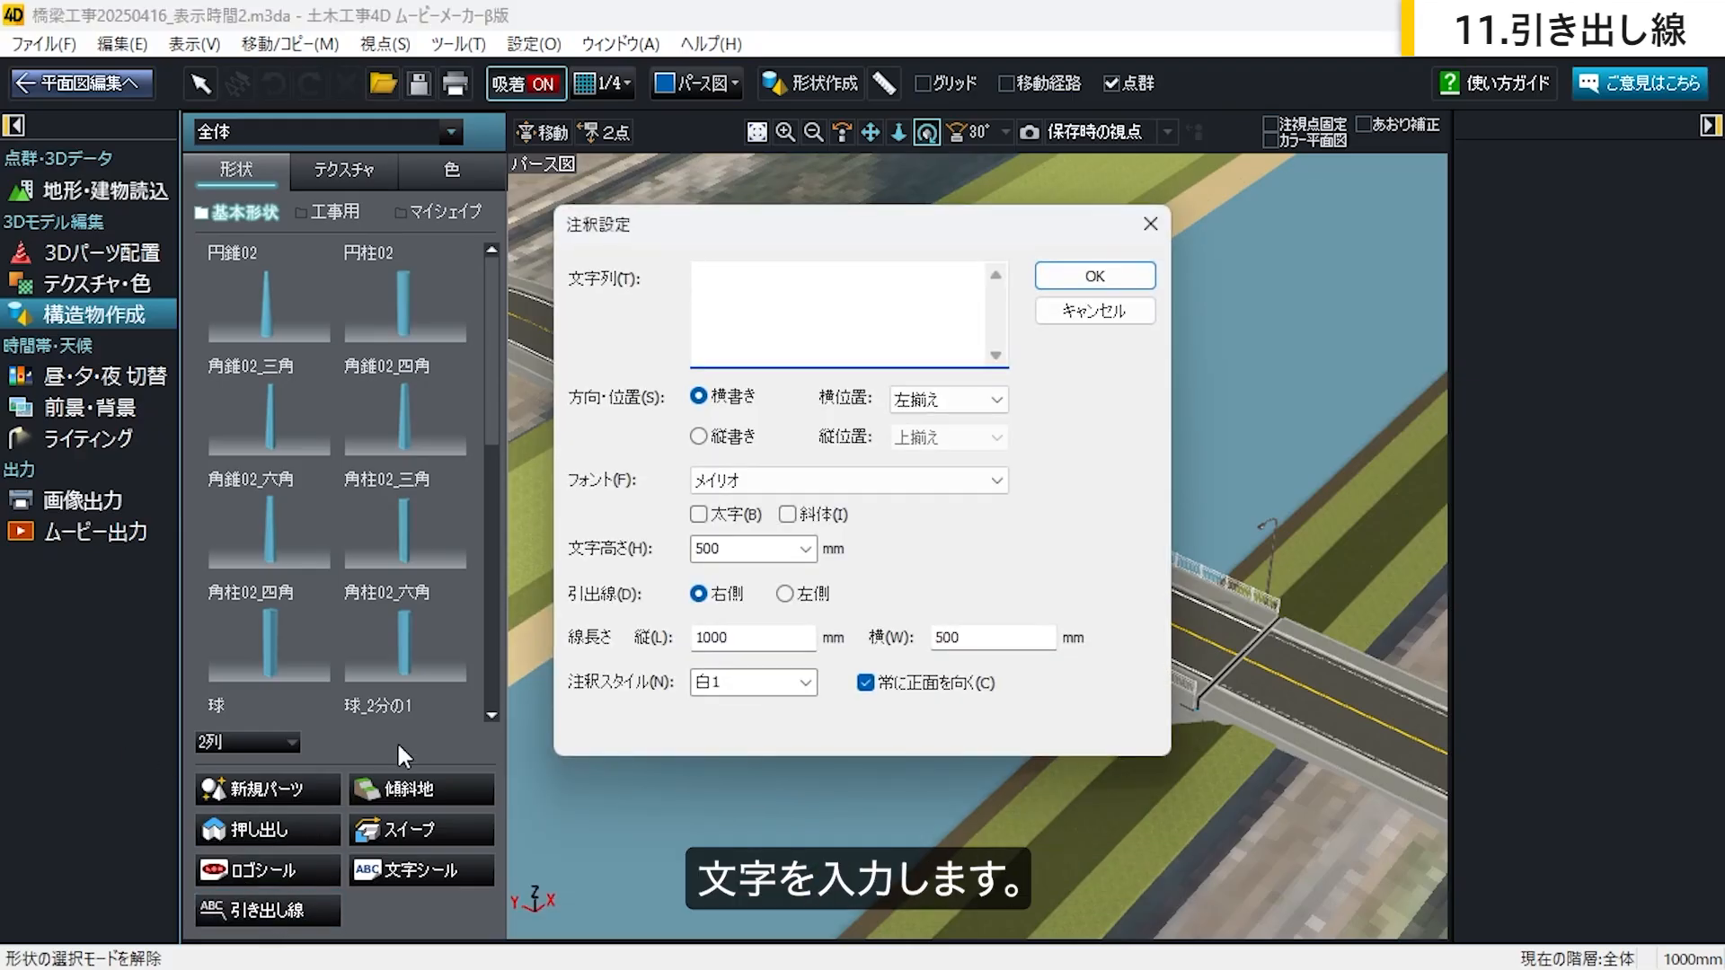
type("橋台A1")
double_click(728, 547)
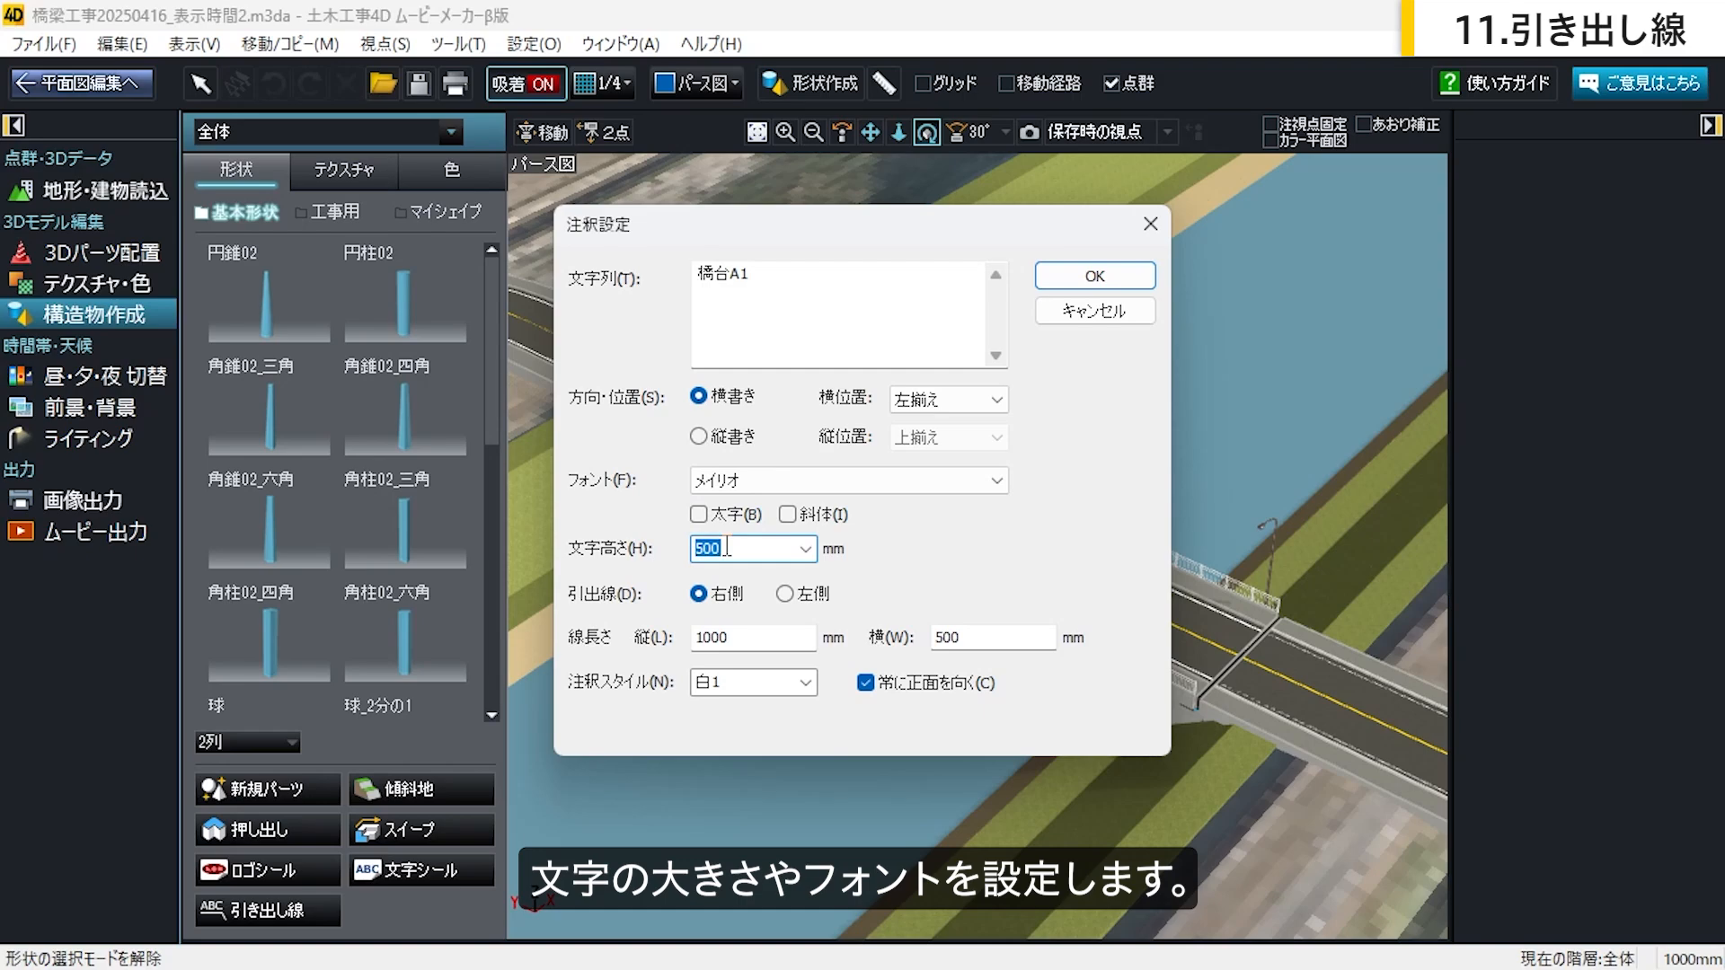
type("3000")
left_click(736, 598)
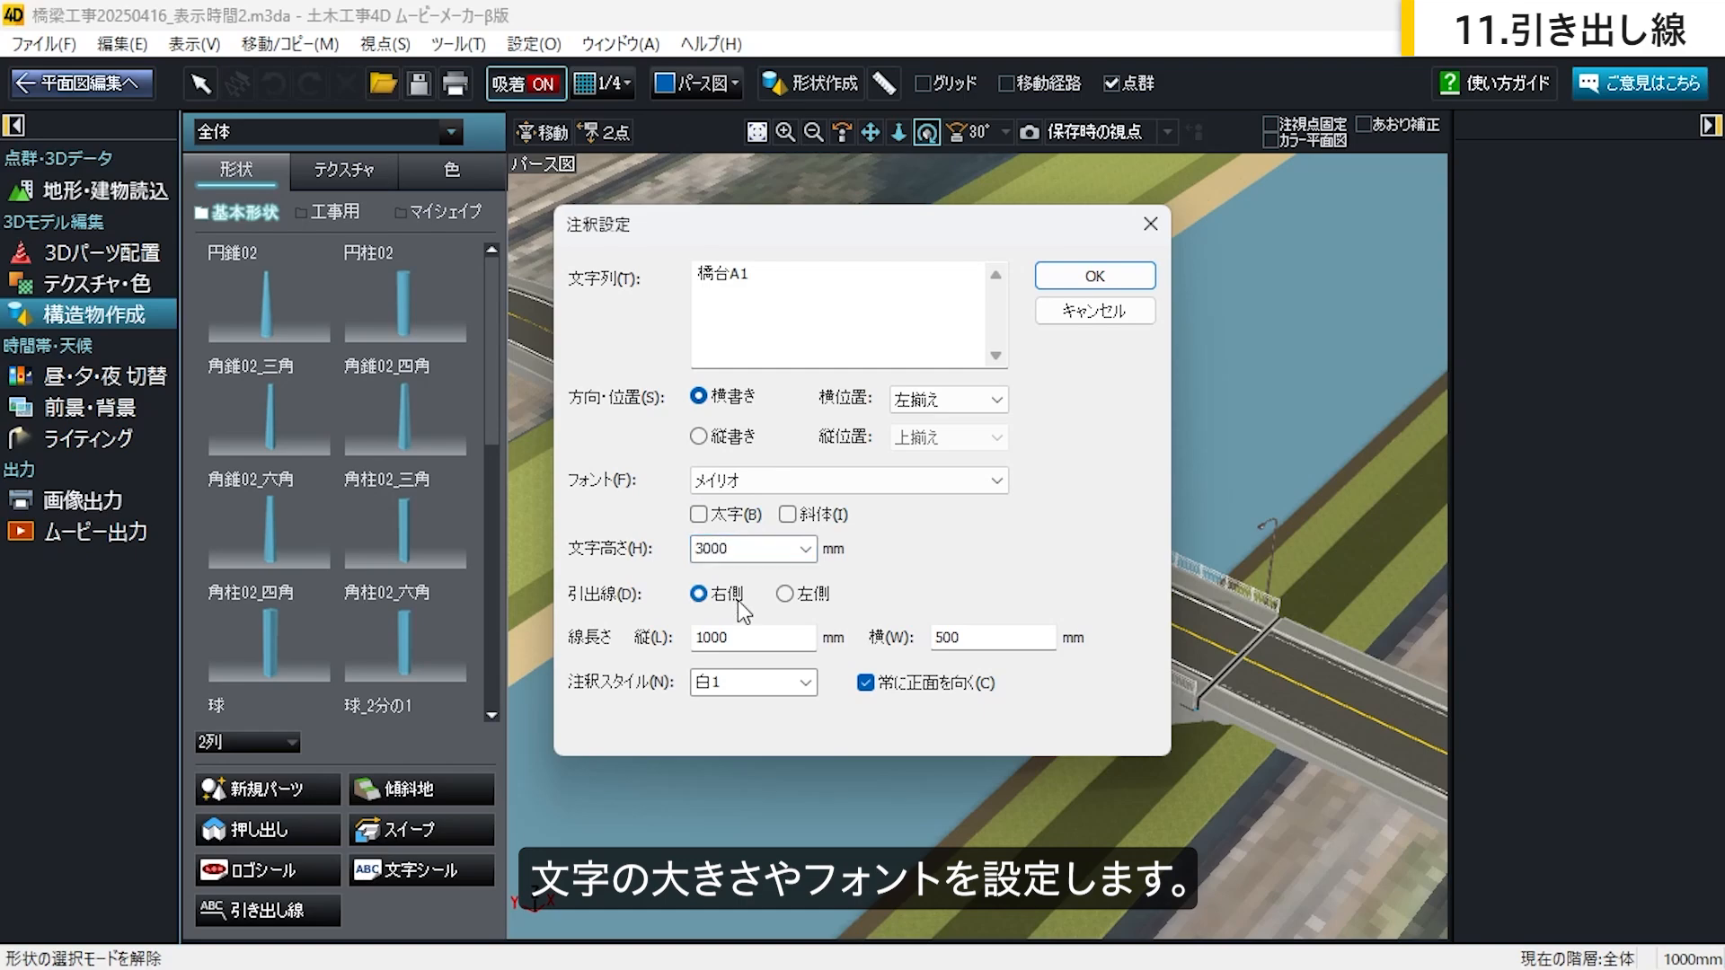
left_click(1121, 276)
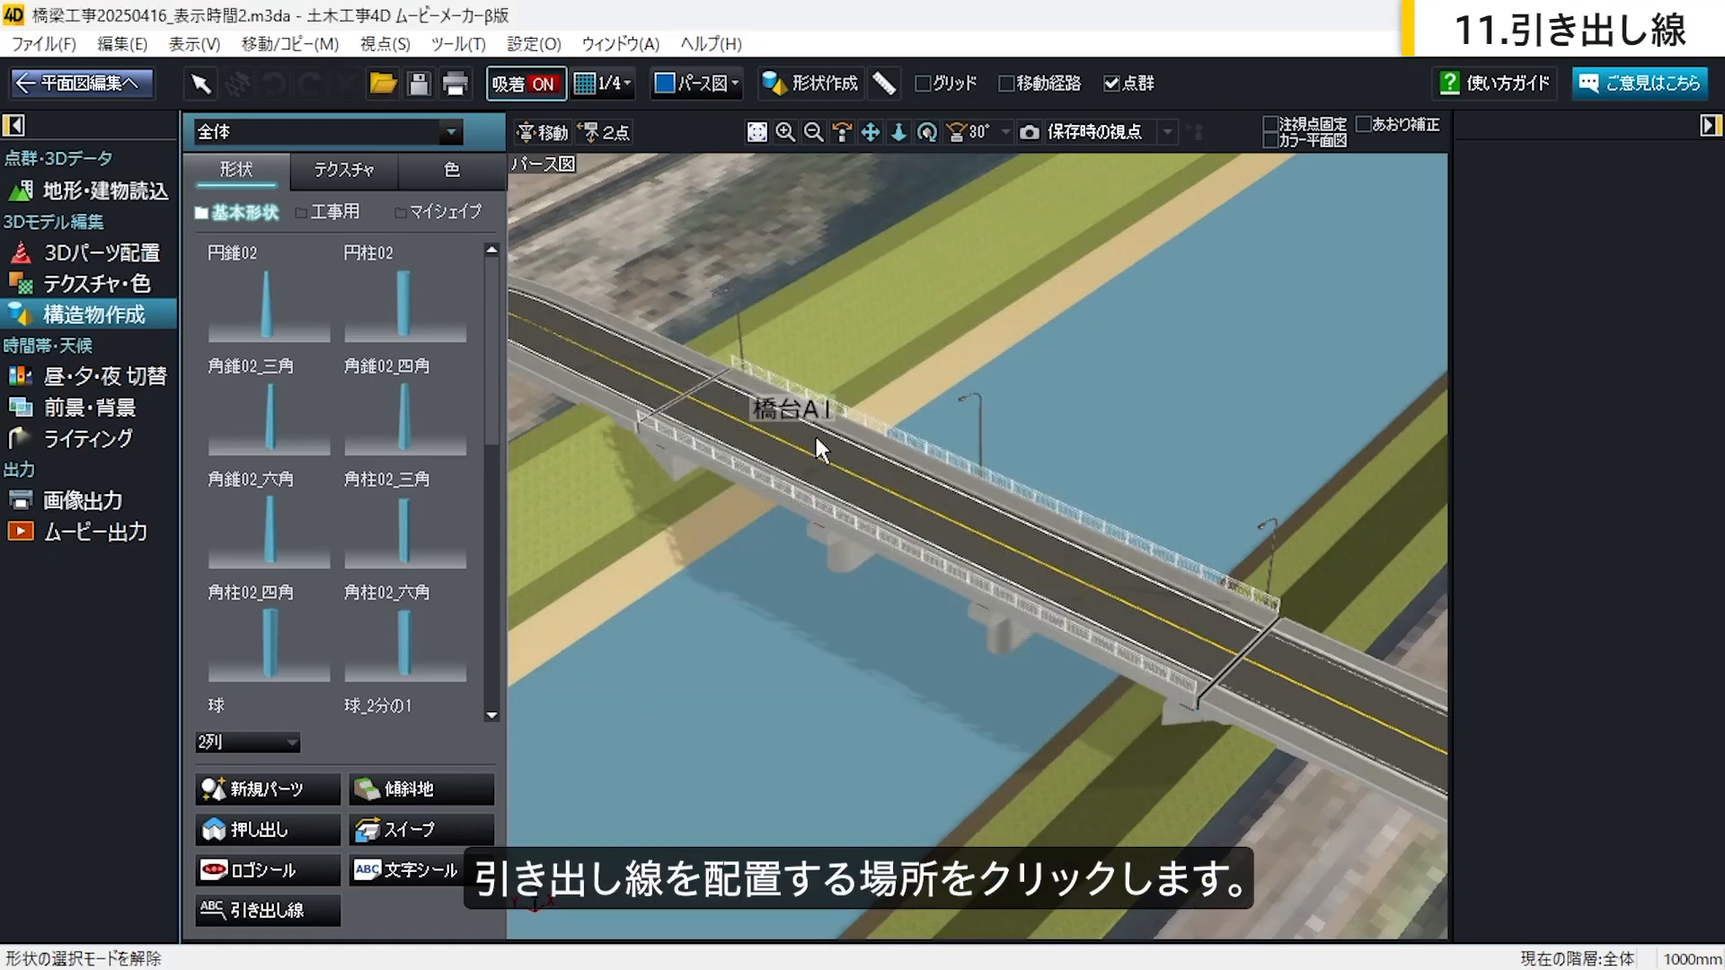
left_click(687, 407)
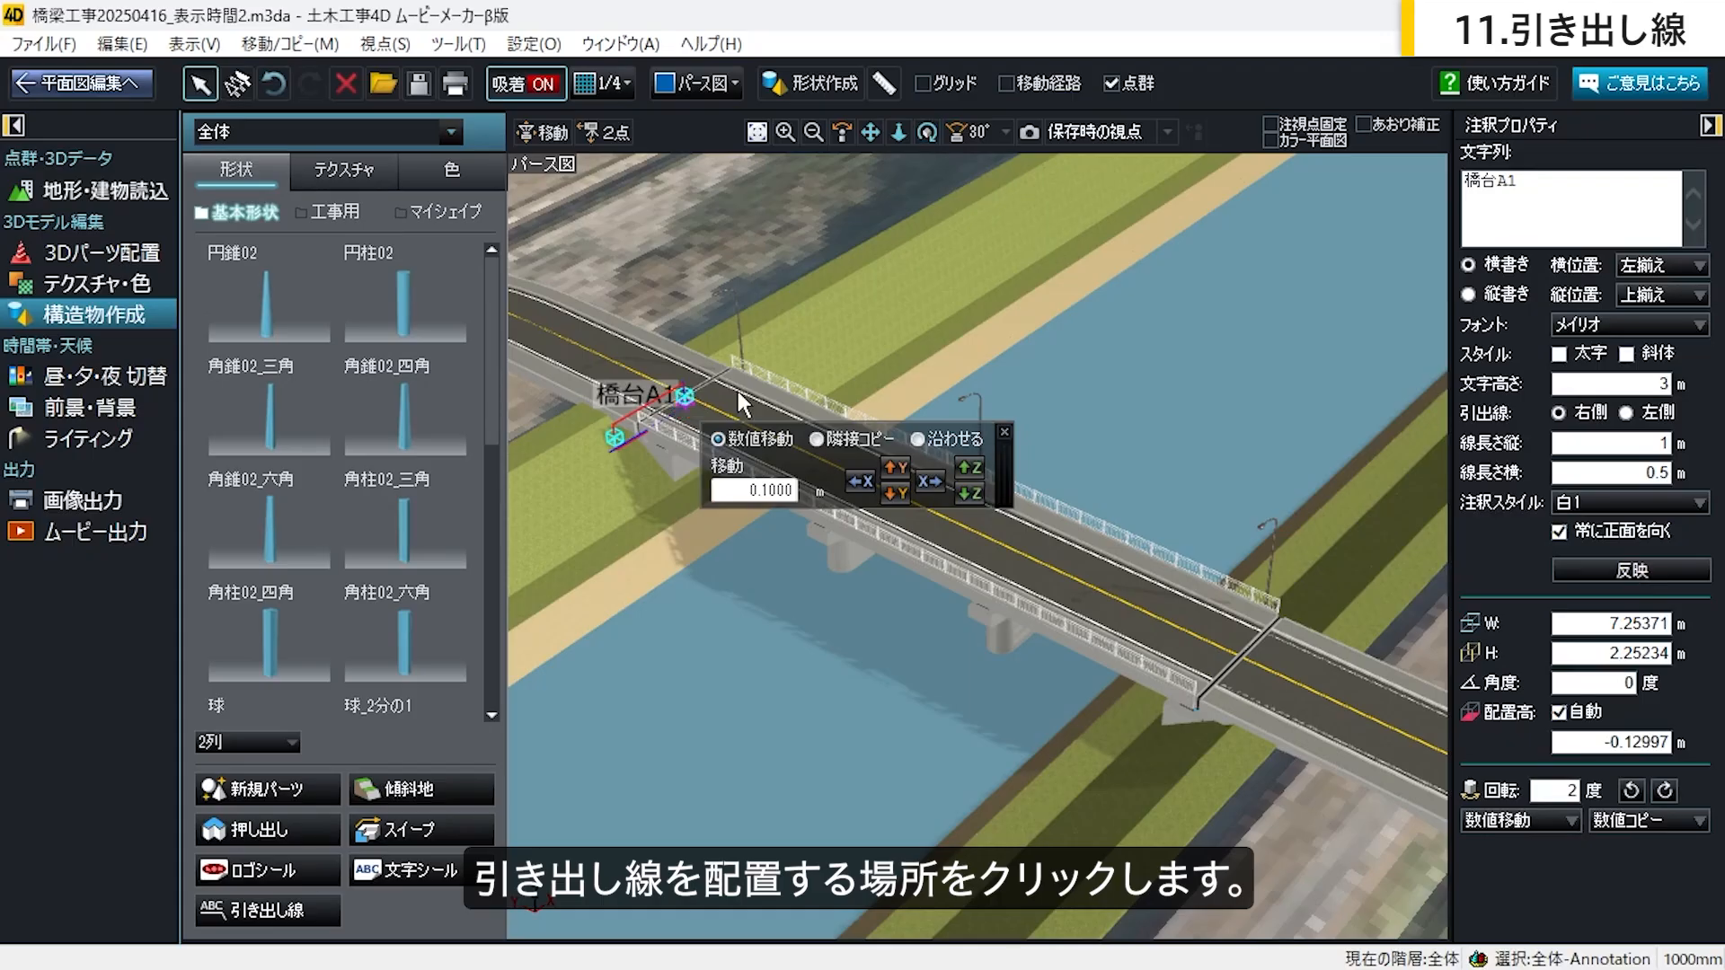
Step: Set the 橋台A1 leader's vertical length to 10 m and horizontal length to 1 m, and apply the changes
left_click(1650, 441)
type("0")
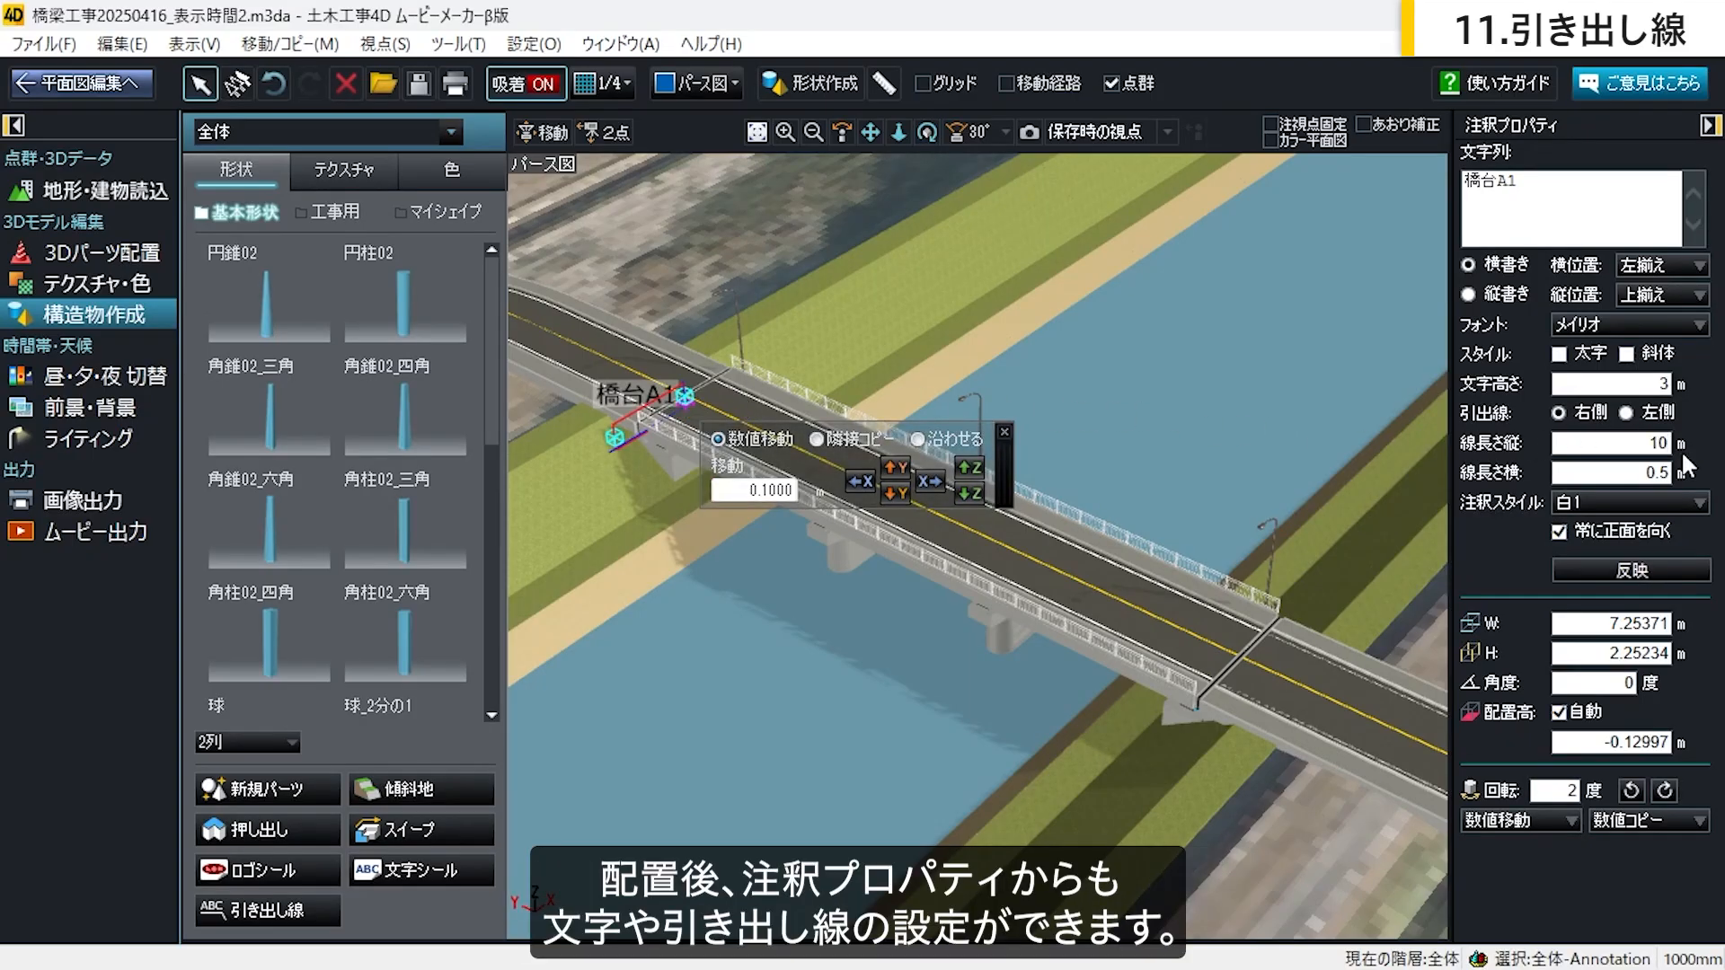
double_click(1629, 470)
type("1")
left_click(1664, 569)
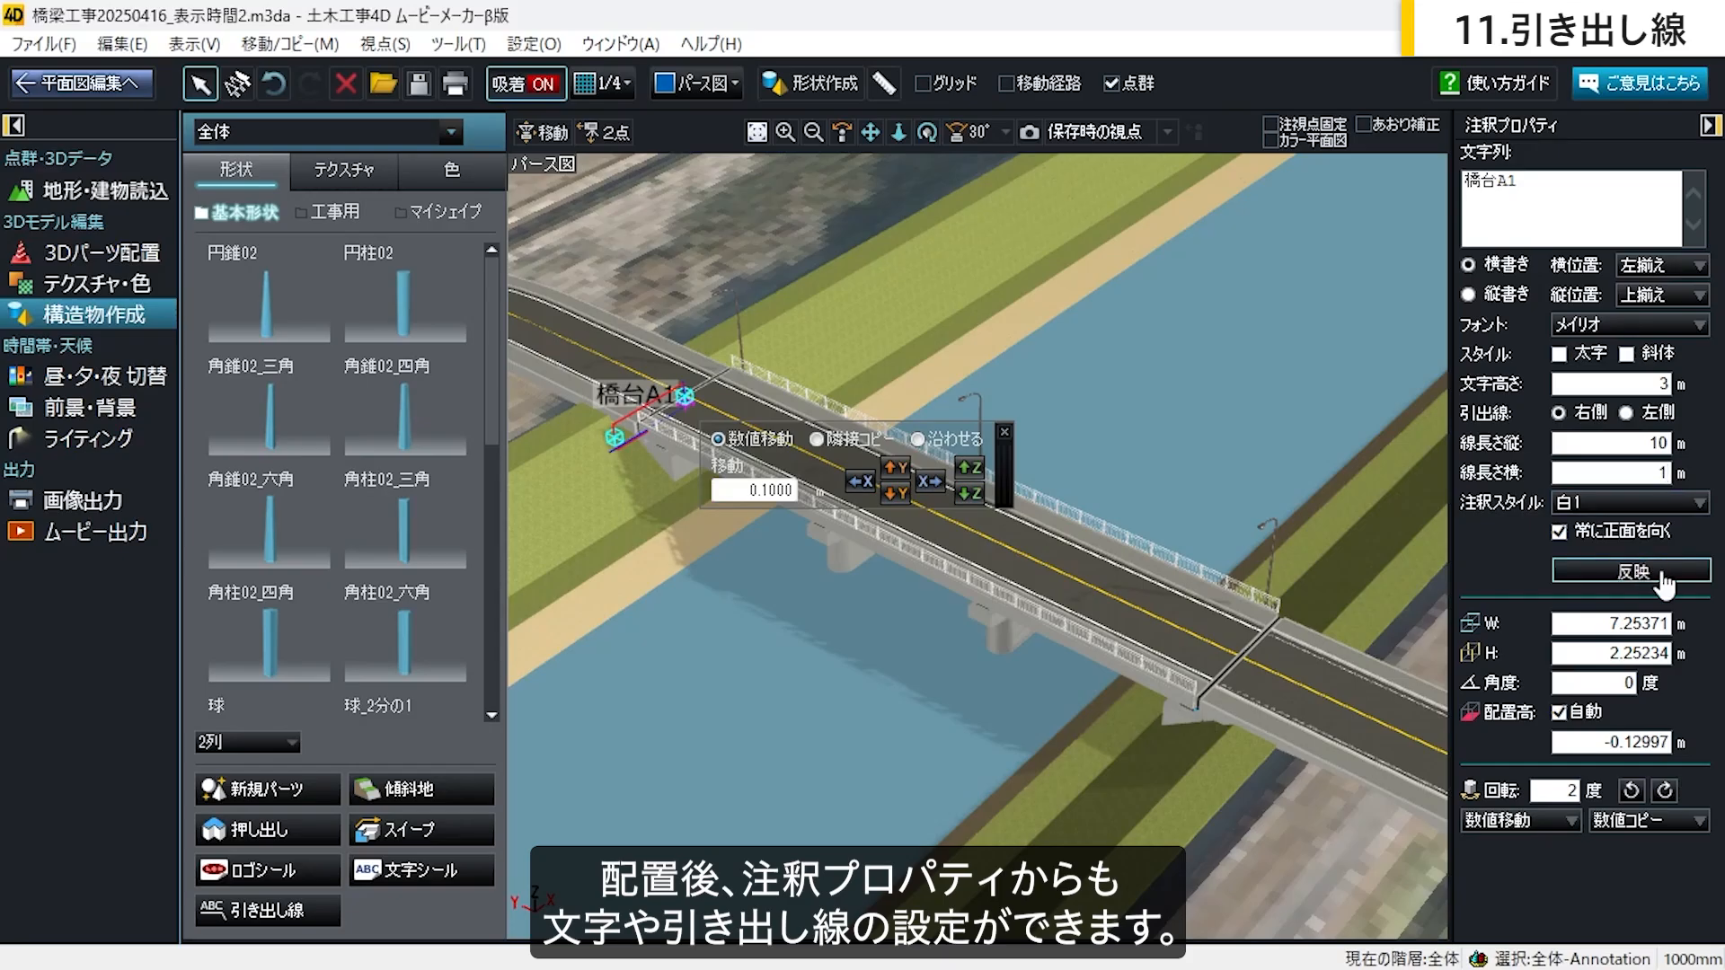
Step: Move the 橋台A2 annotation along the bridge toward the near-end abutment
left_click(1058, 481)
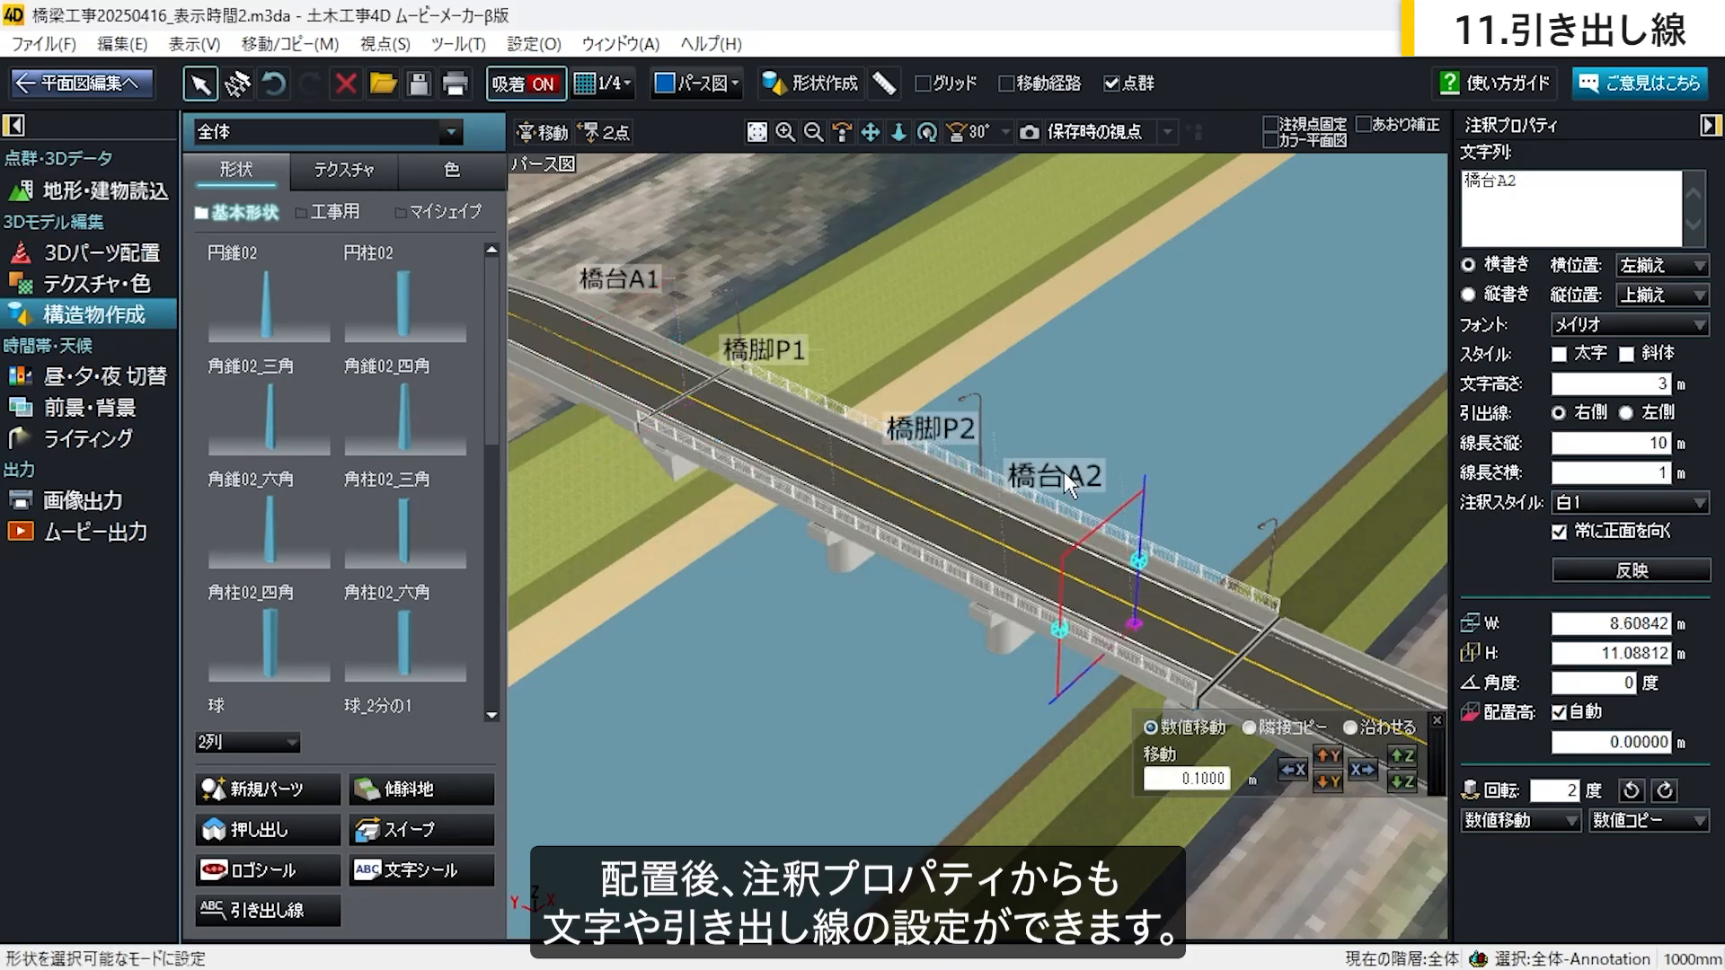
left_click_drag(1058, 480, 1118, 500)
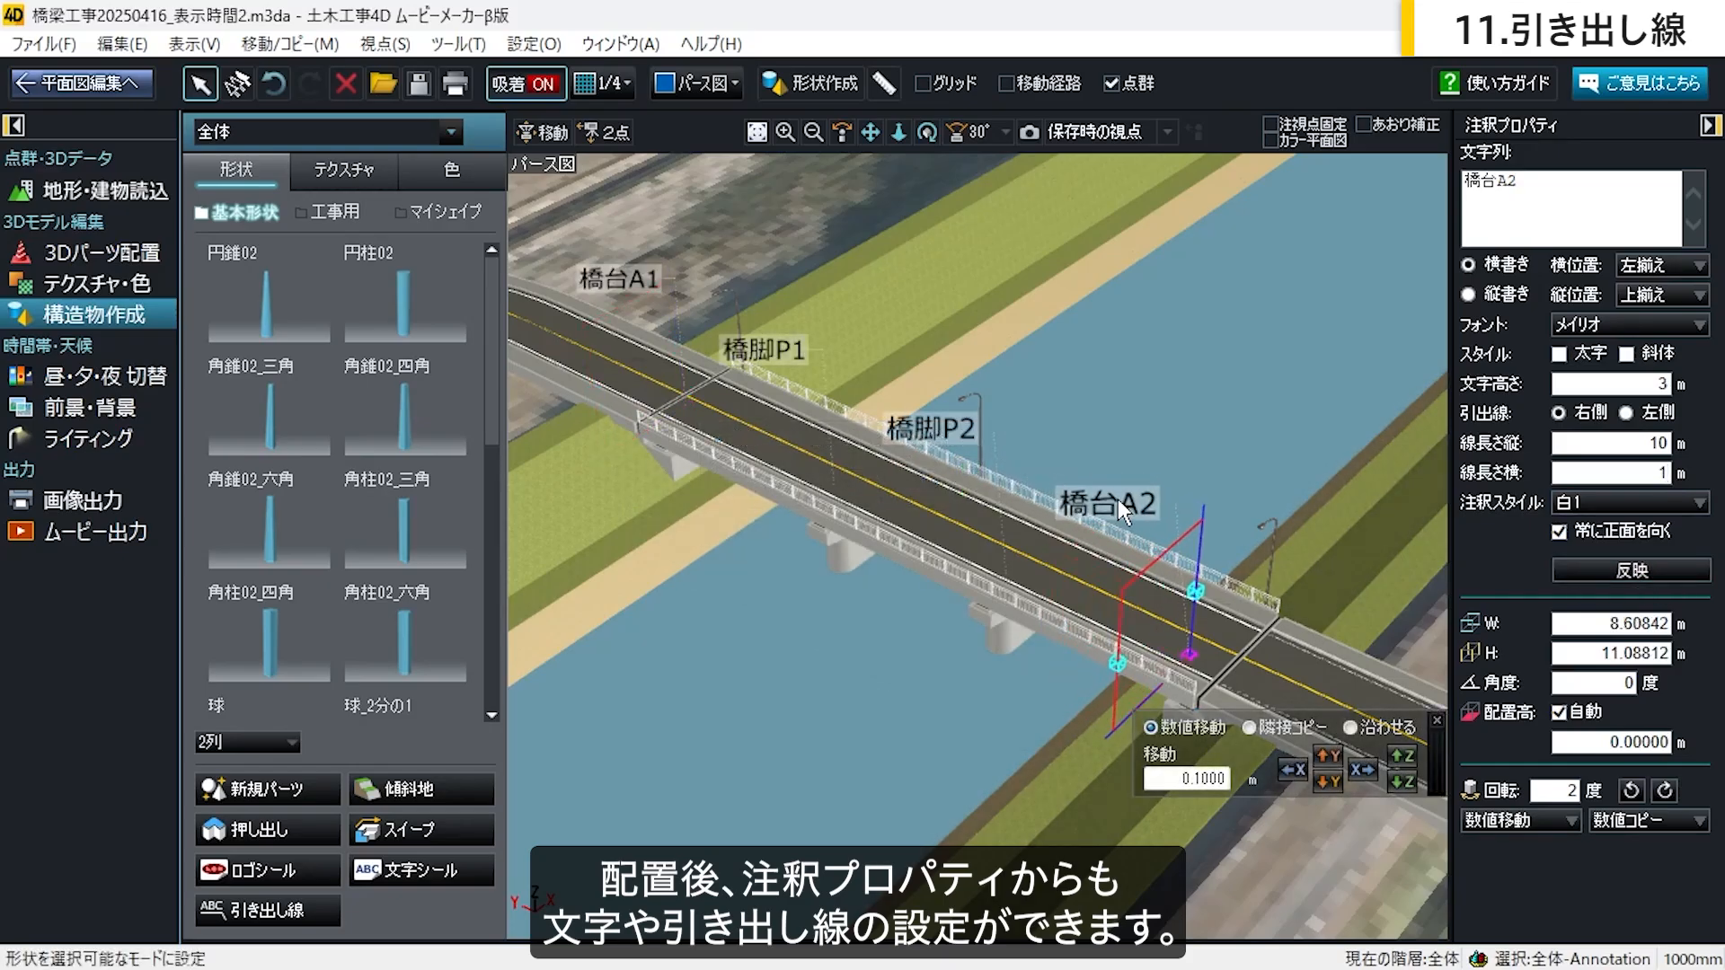
left_click(1226, 435)
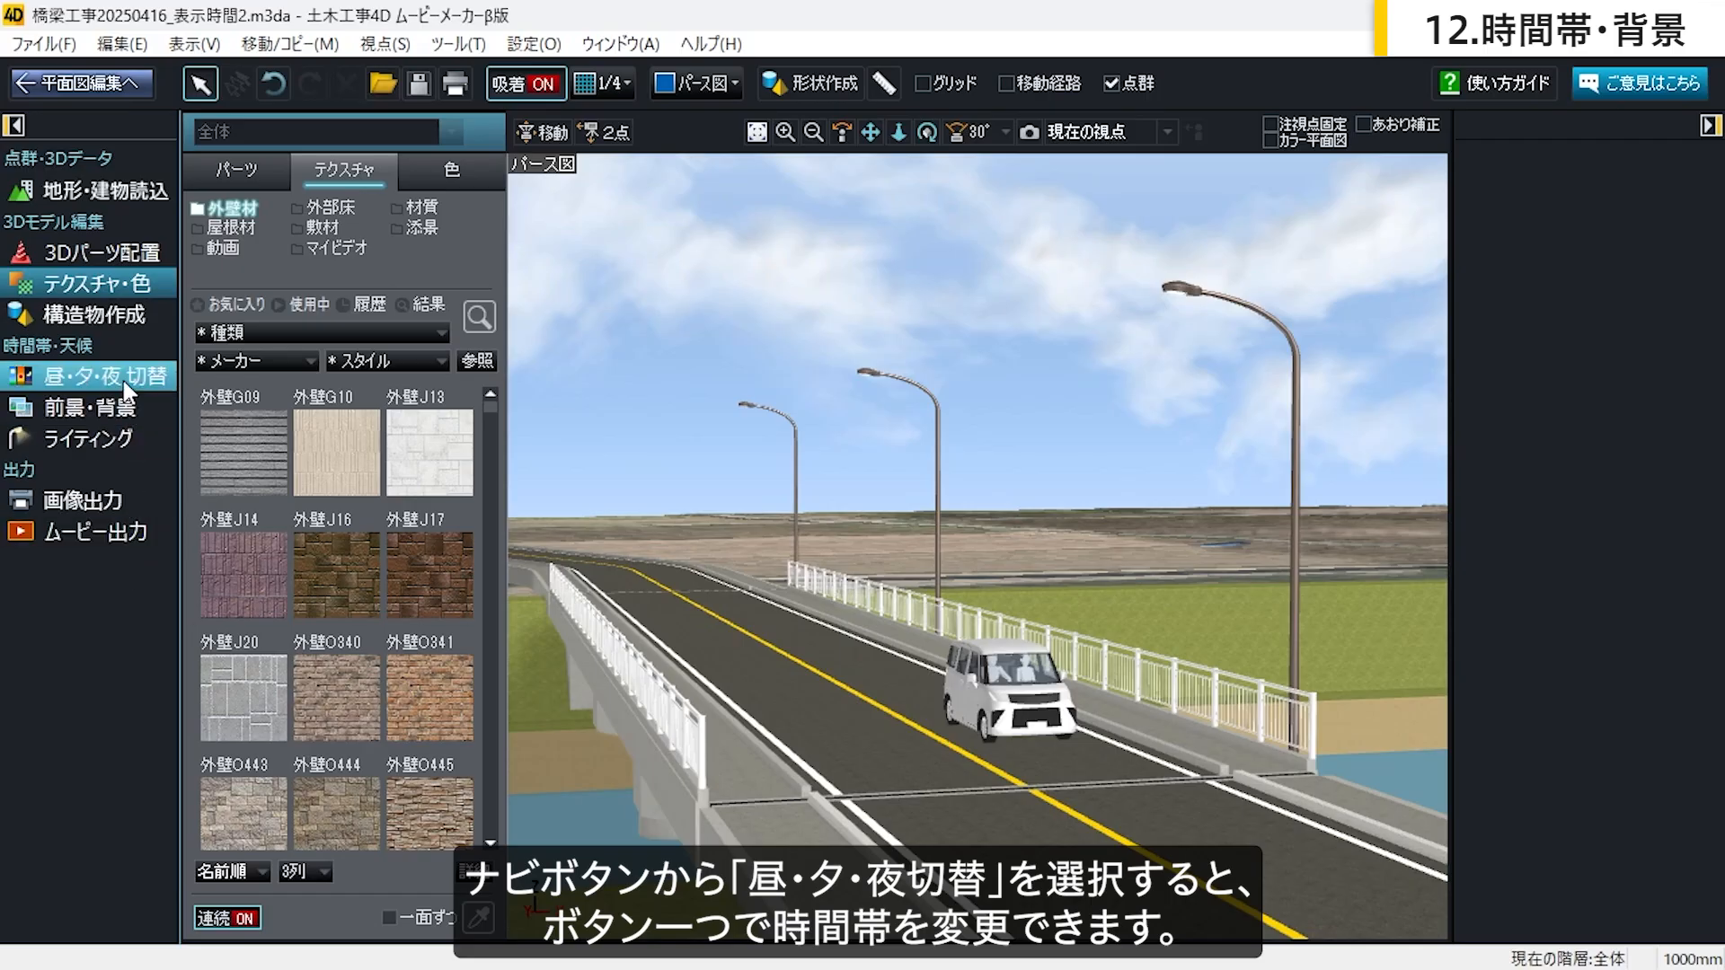
Step: Try the evening and night time-of-day presets on the bridge scene
left_click(122, 380)
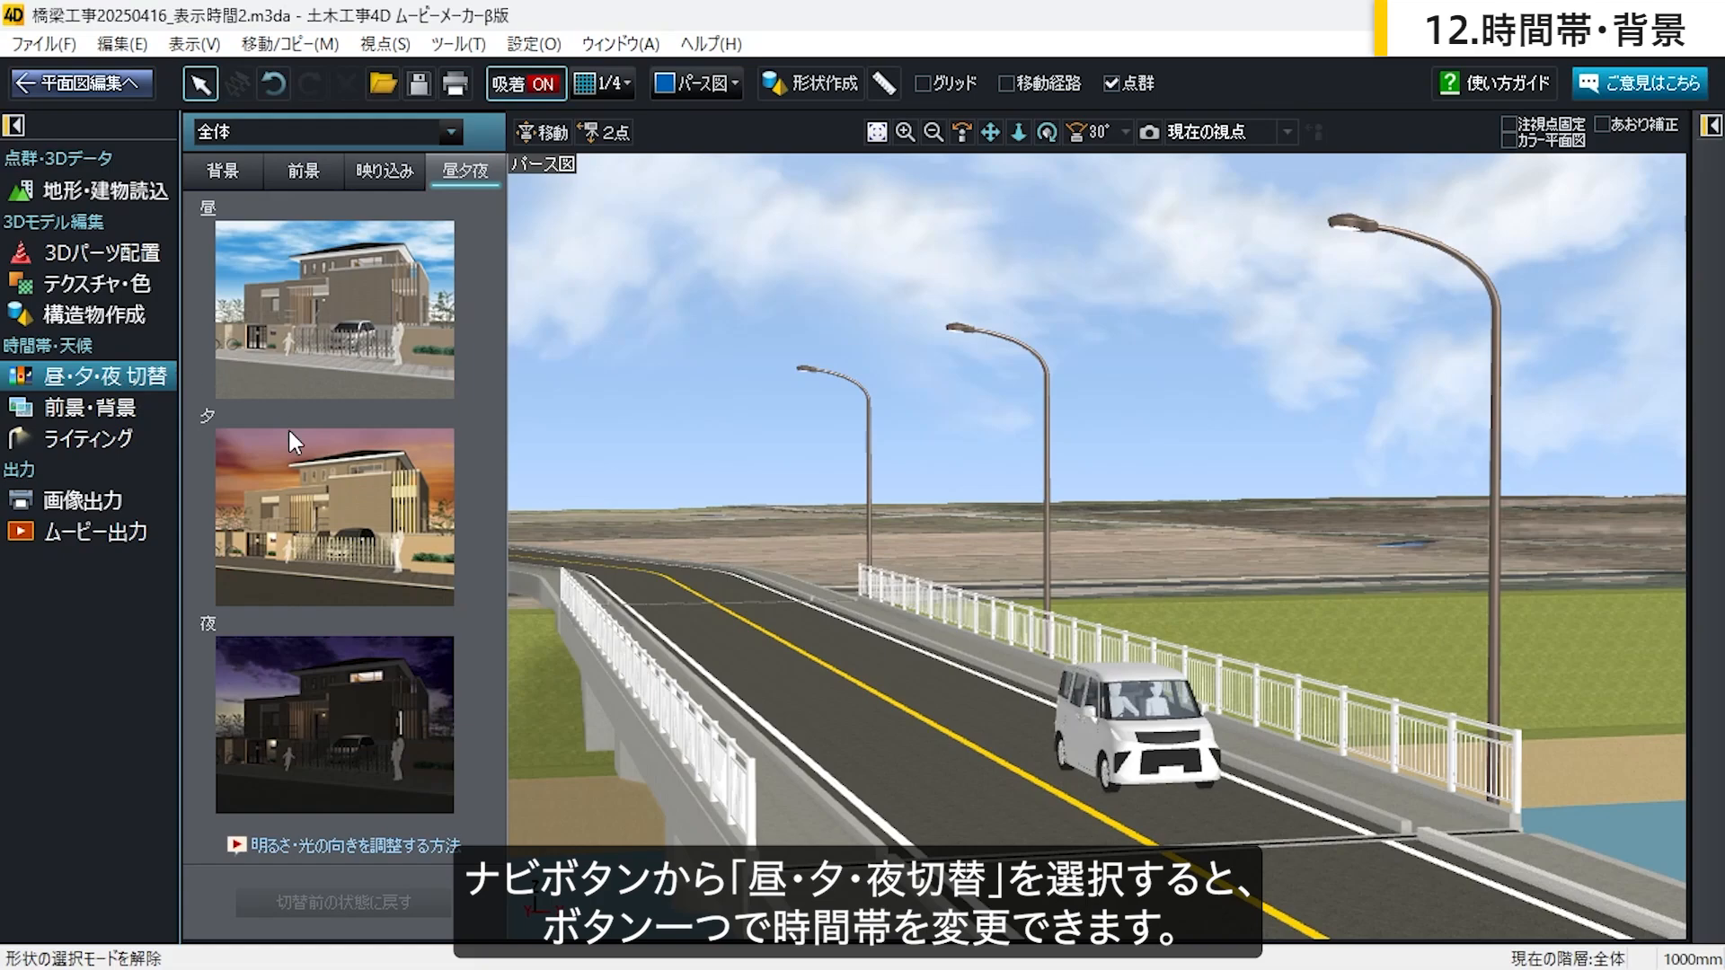
left_click(291, 515)
left_click(284, 726)
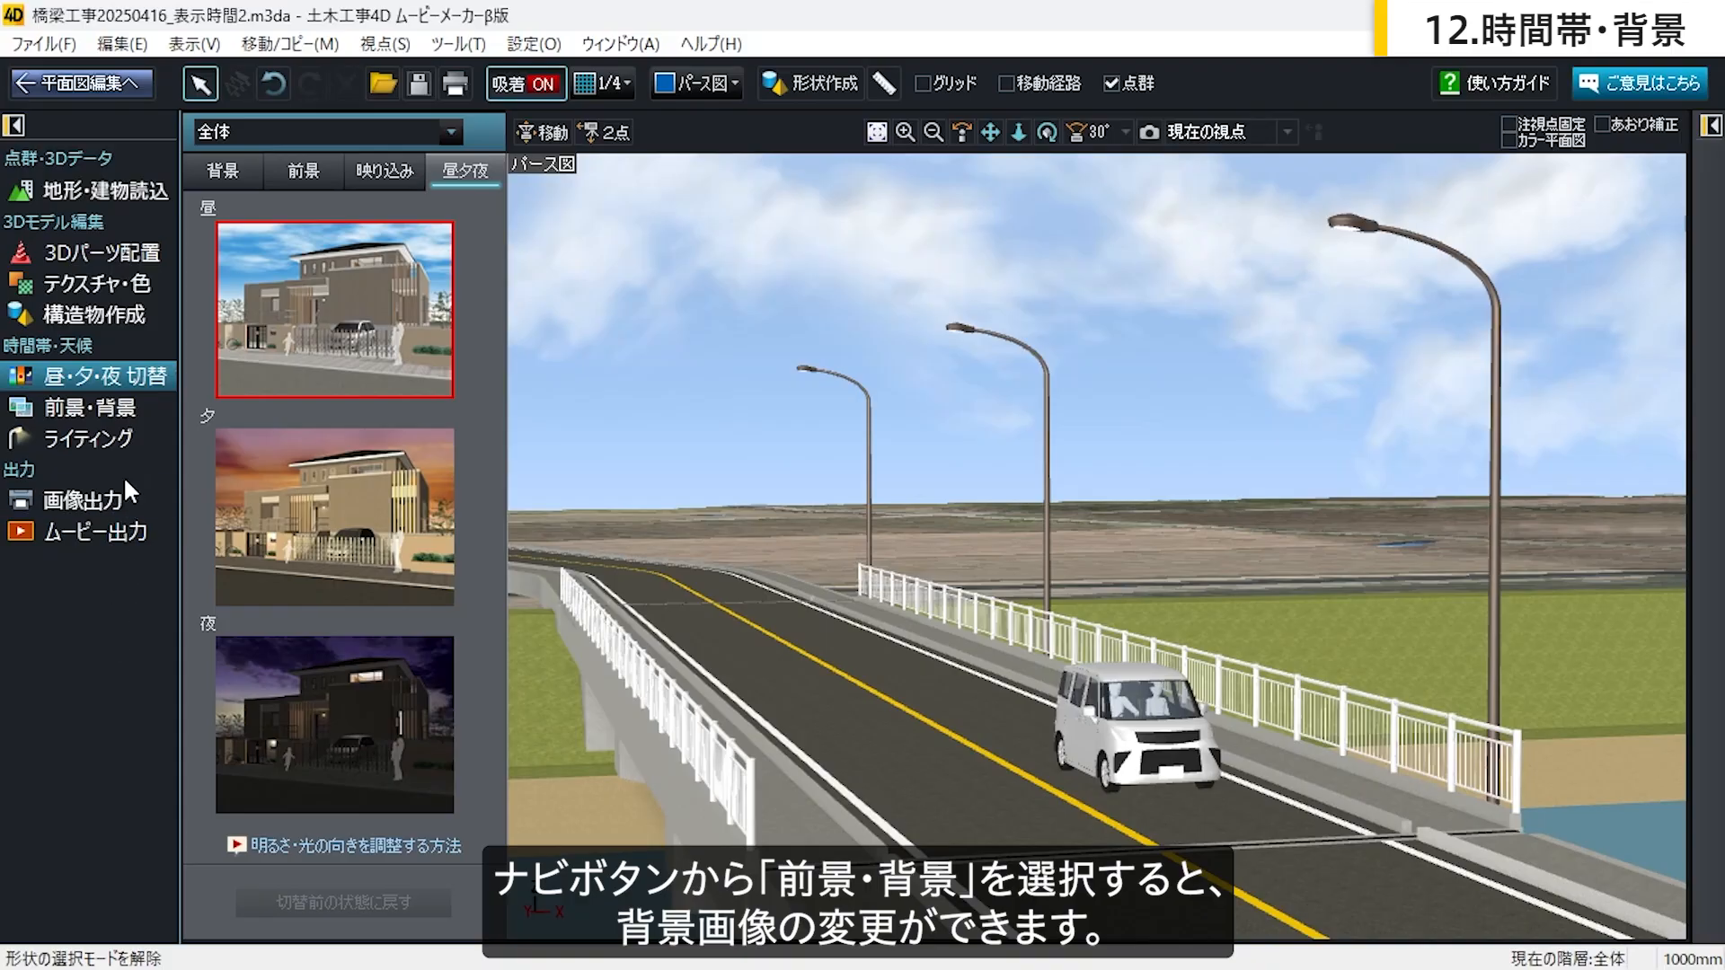
Step: Try the 夕景U06 sunset and 空TA02 cloudy sky images as the scene background
left_click(126, 415)
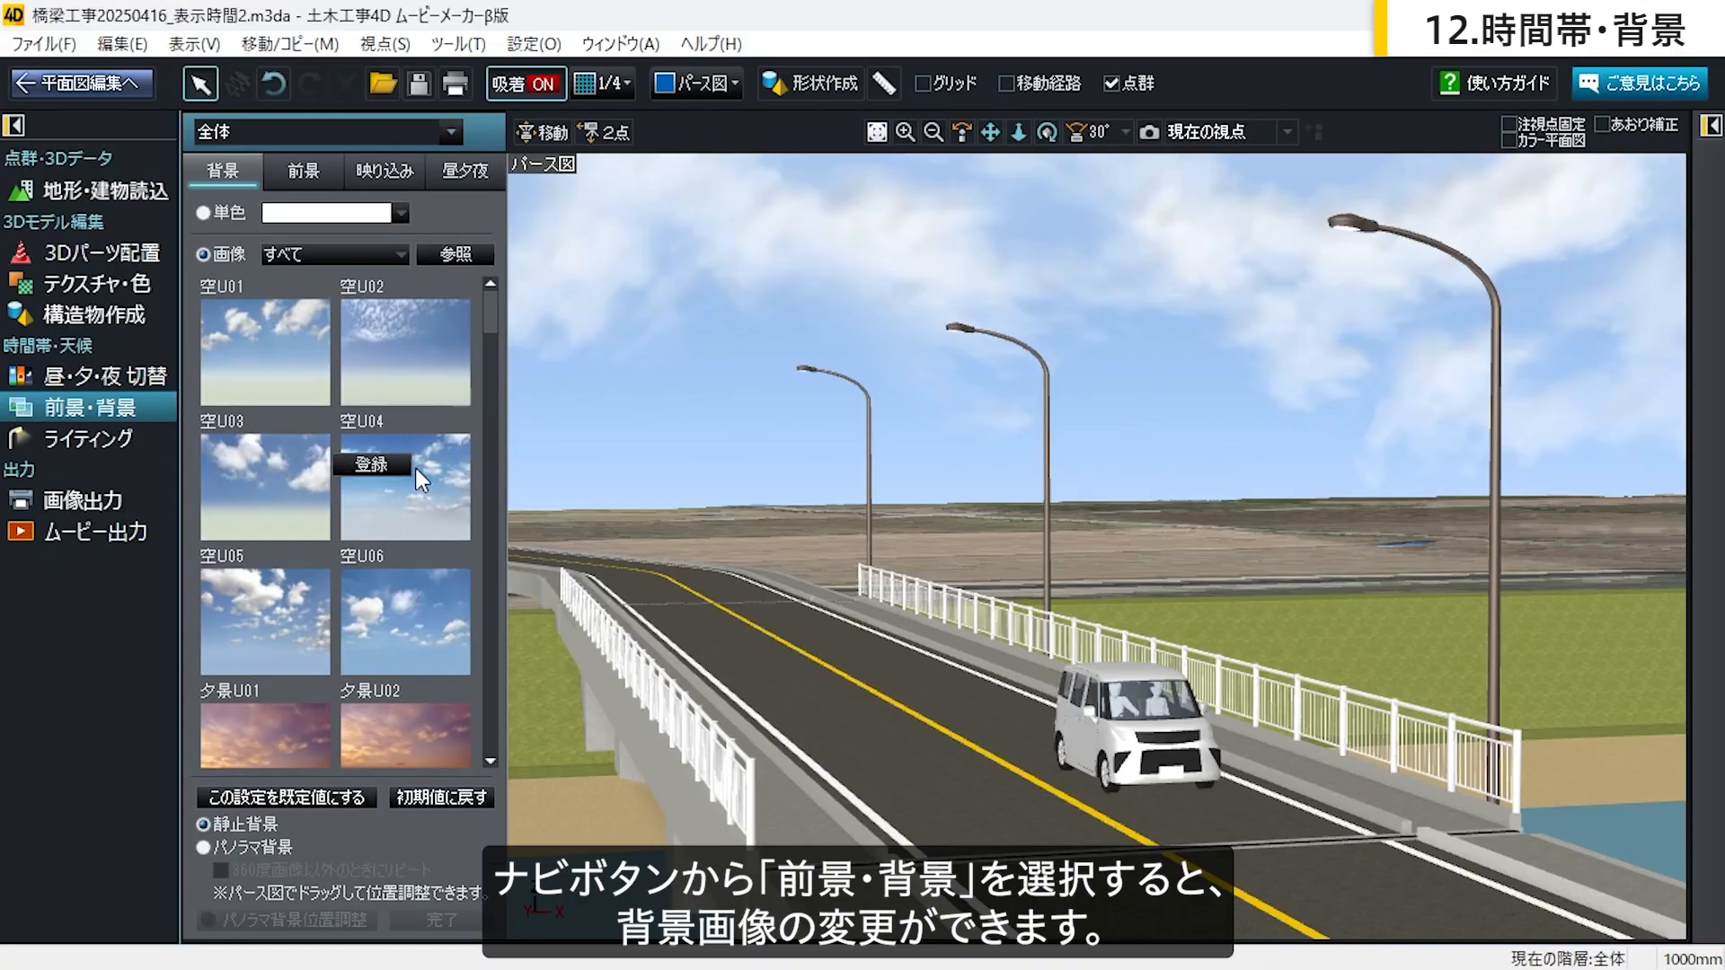
left_click(415, 467)
scroll(413, 466, "down", 4)
left_click(413, 465)
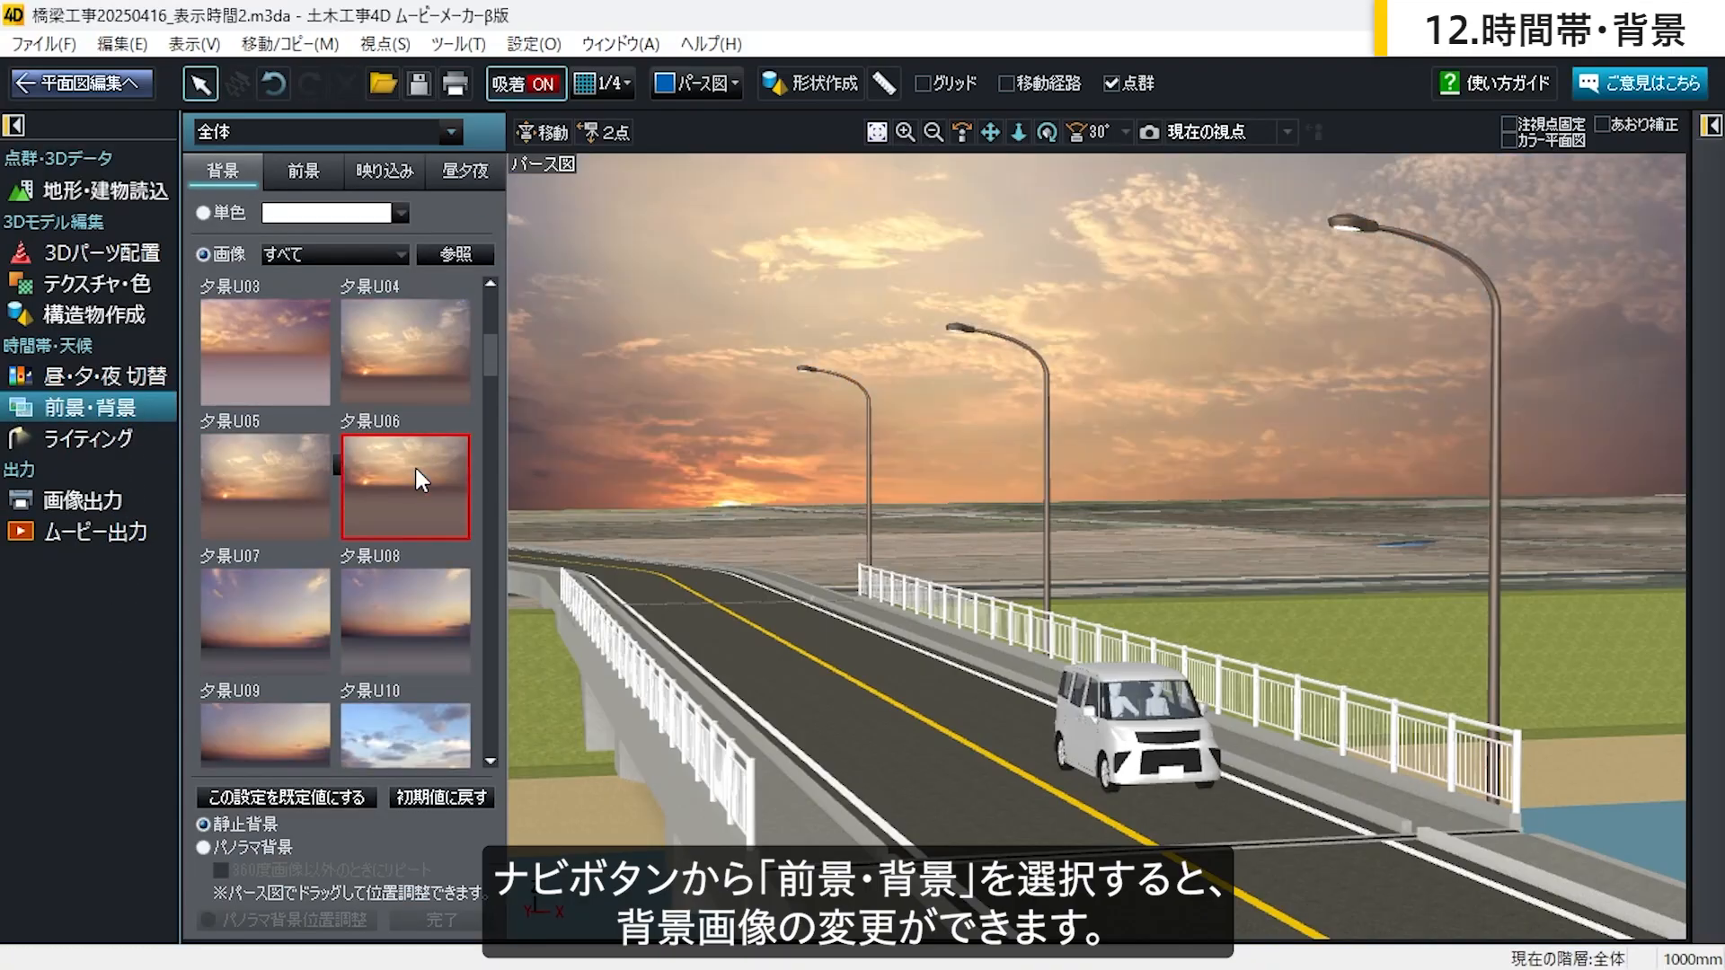
scroll(415, 467, "down", 4)
left_click(415, 467)
left_click(396, 380)
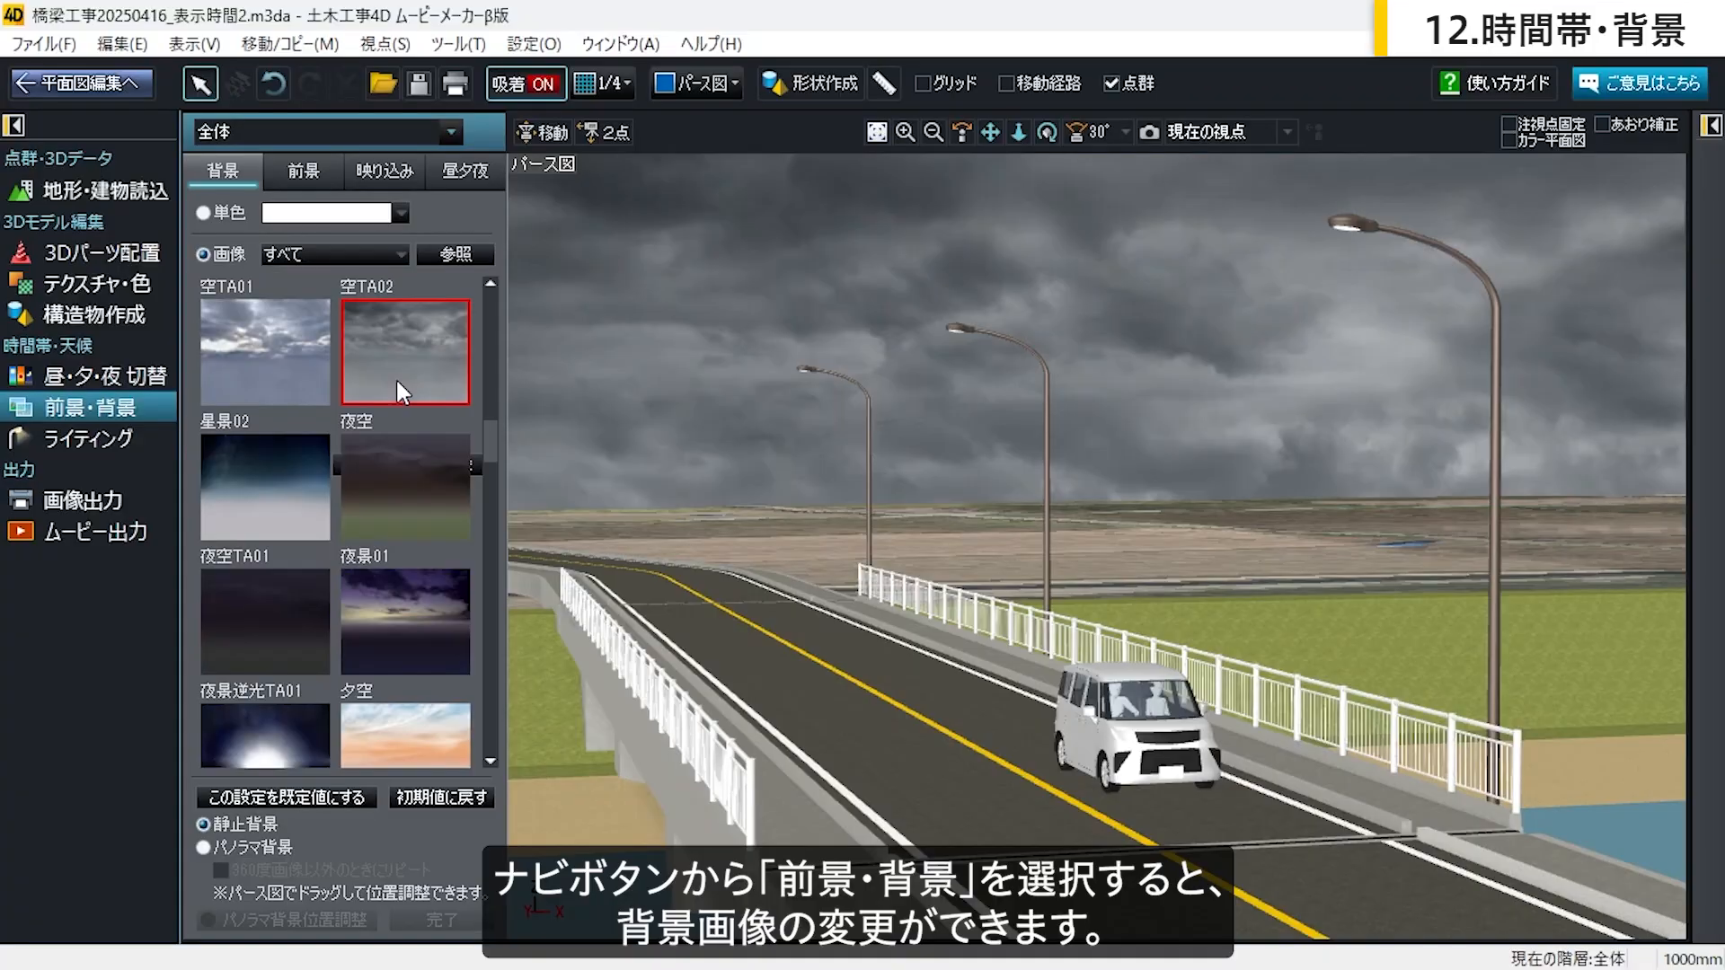
Step: Try the しぶきTA02 splash and 雨TA02 rain foreground effects on the bridge scene
left_click(304, 172)
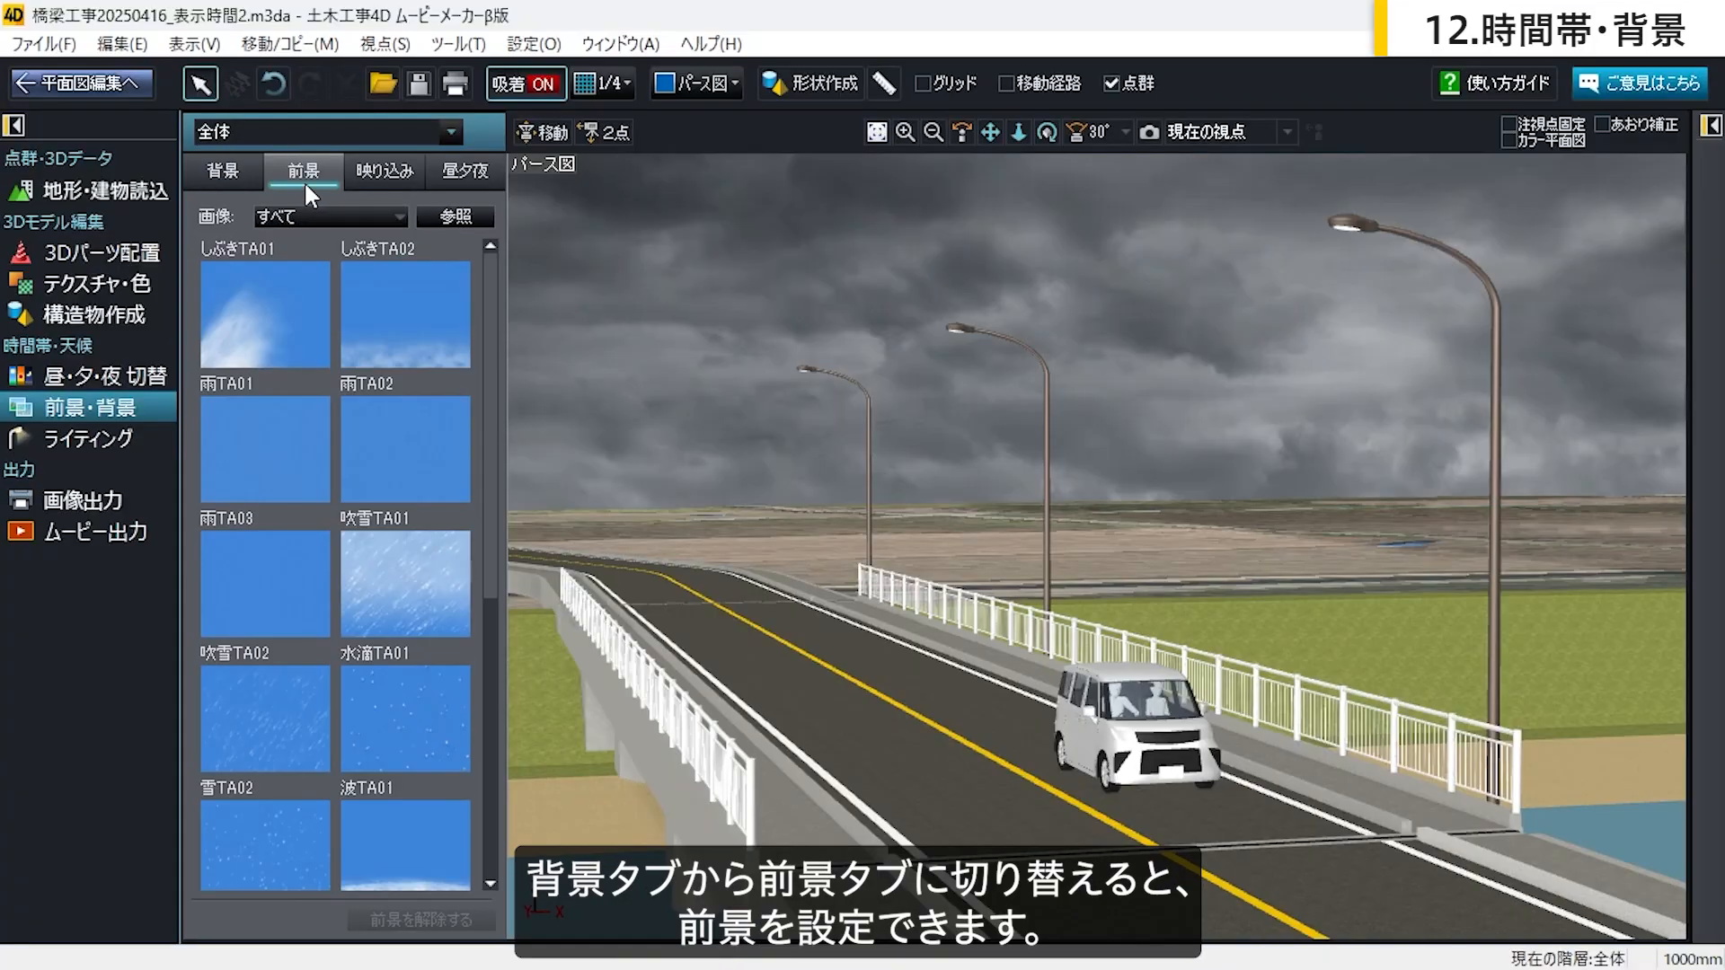
left_click(417, 342)
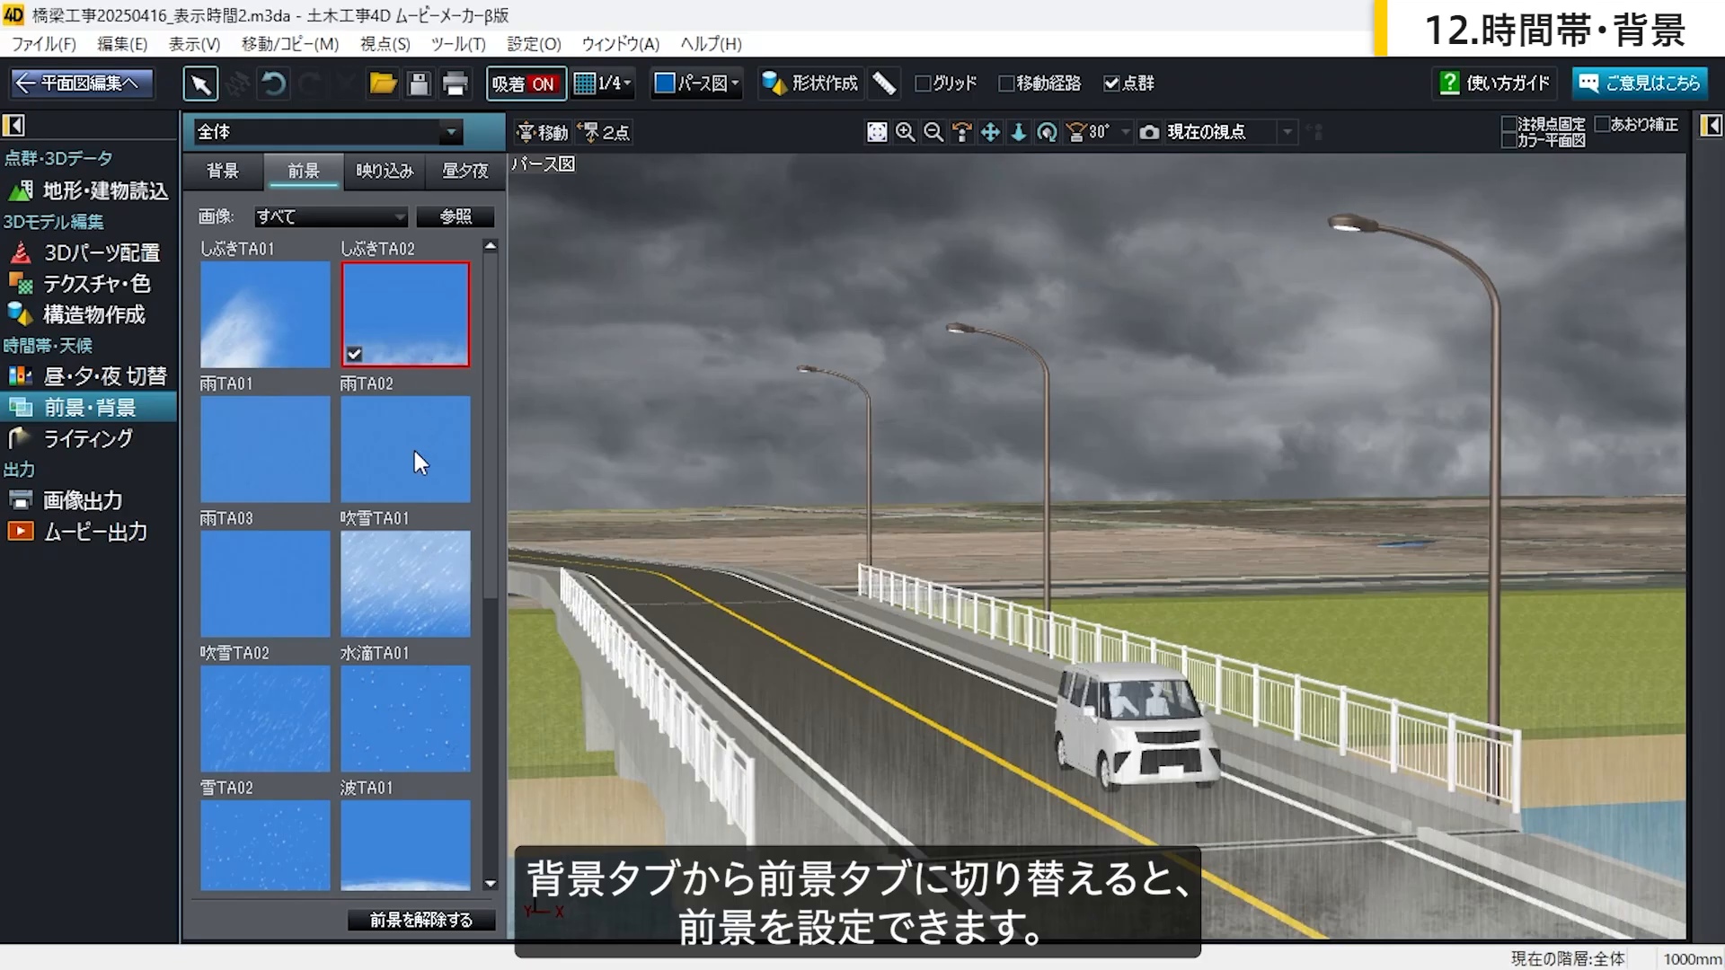
left_click(413, 473)
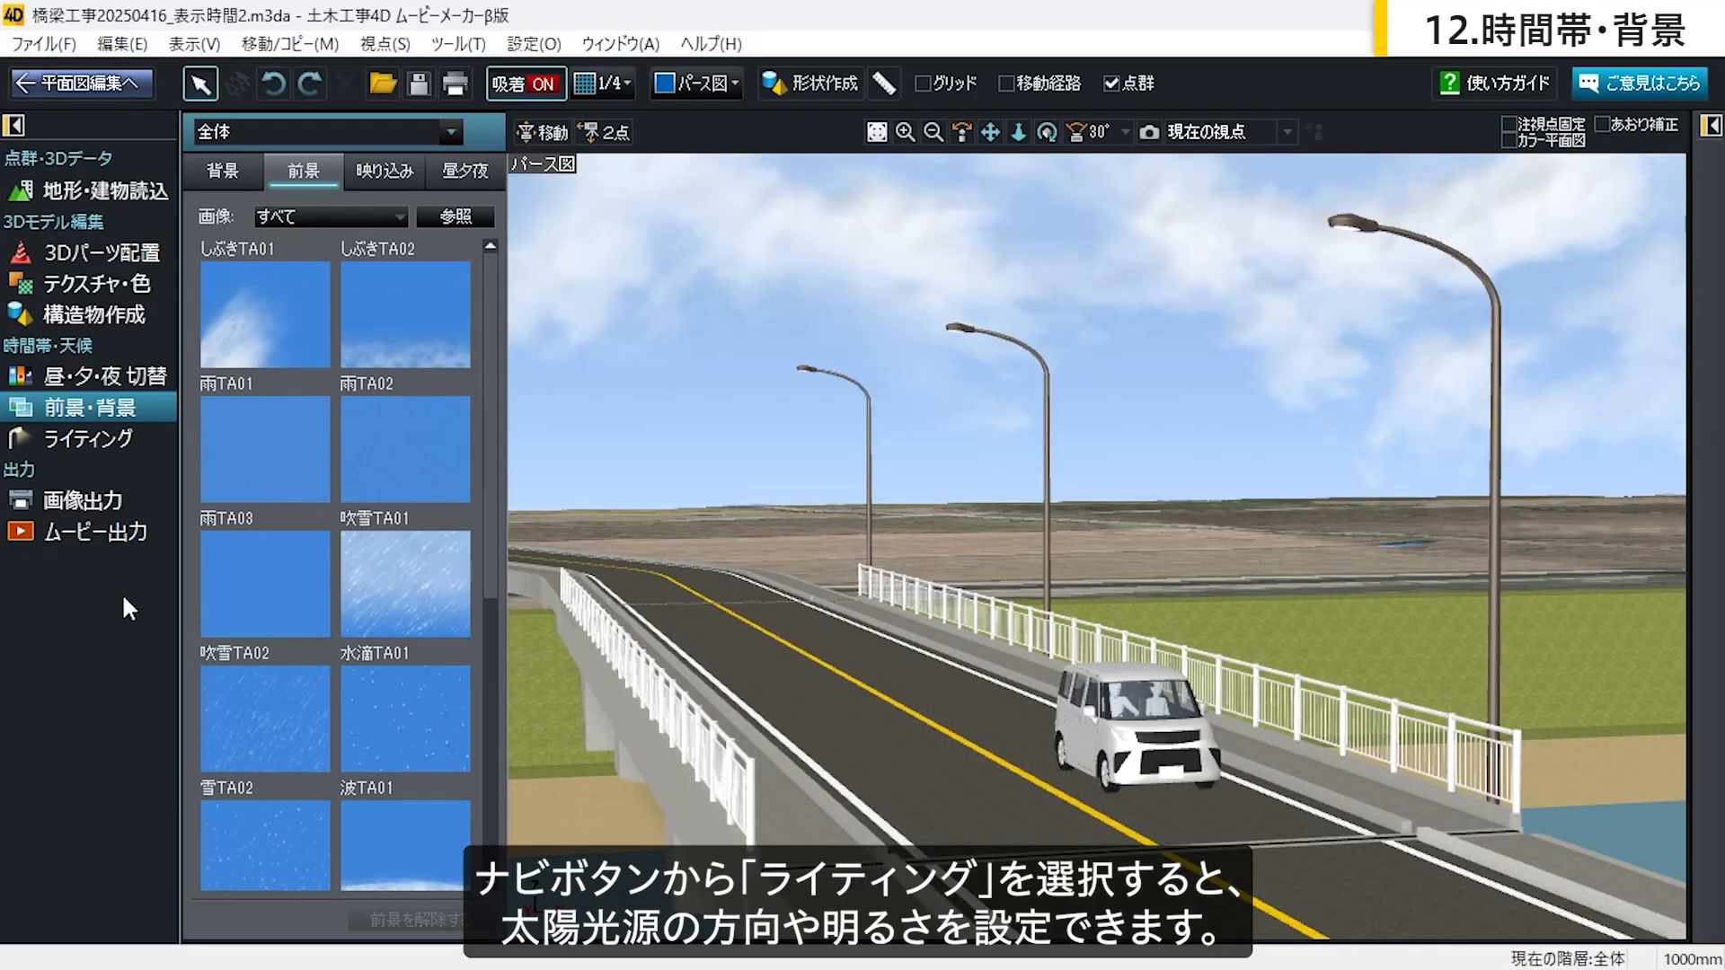
Step: Set the overall 太陽光源 to -45.00 elevation and -29.48 direction, and adjust its brightness and ambient light
left_click(128, 442)
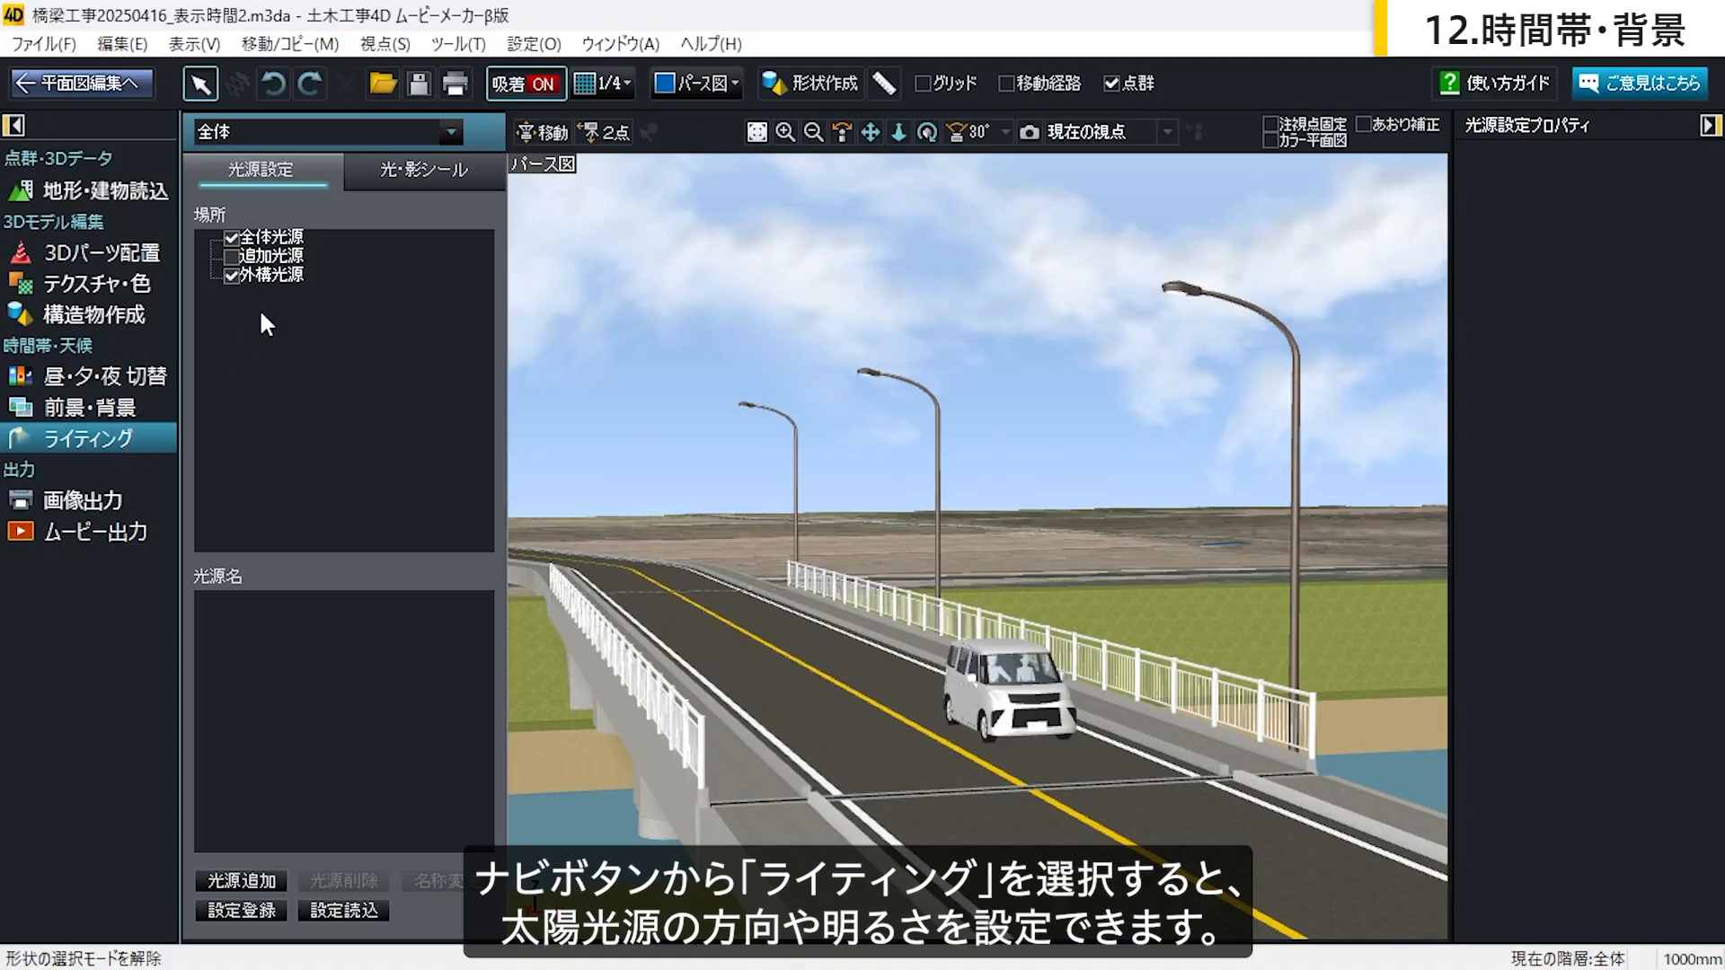
left_click(300, 235)
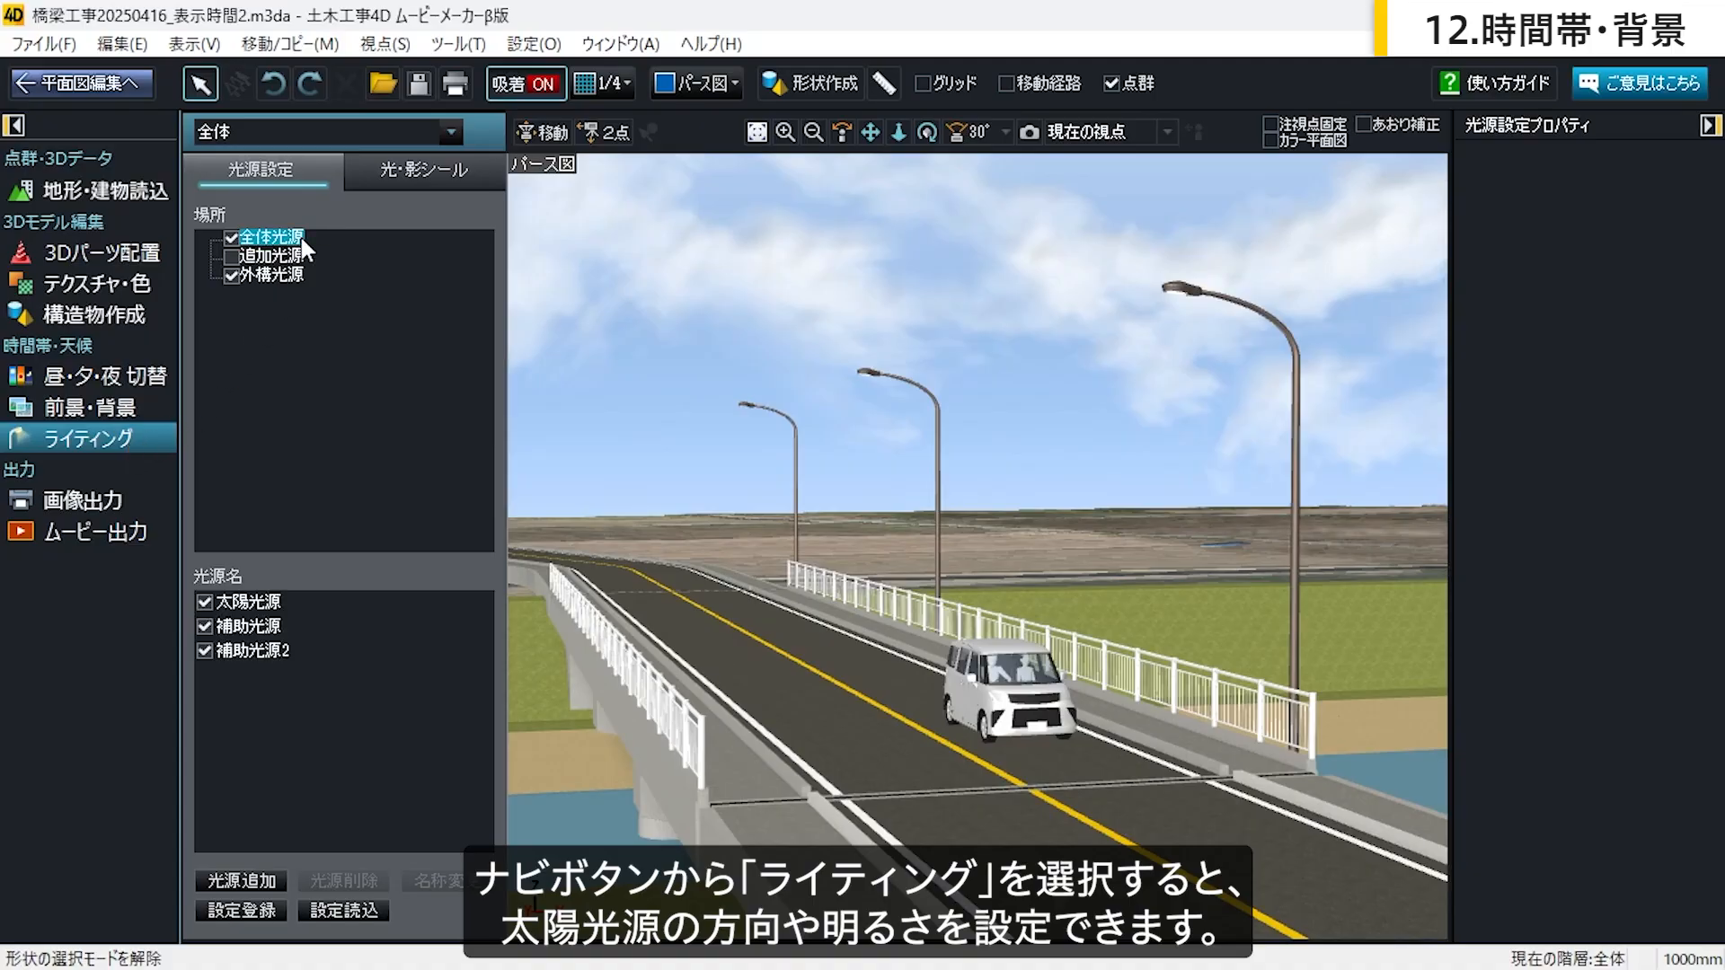
left_click(262, 603)
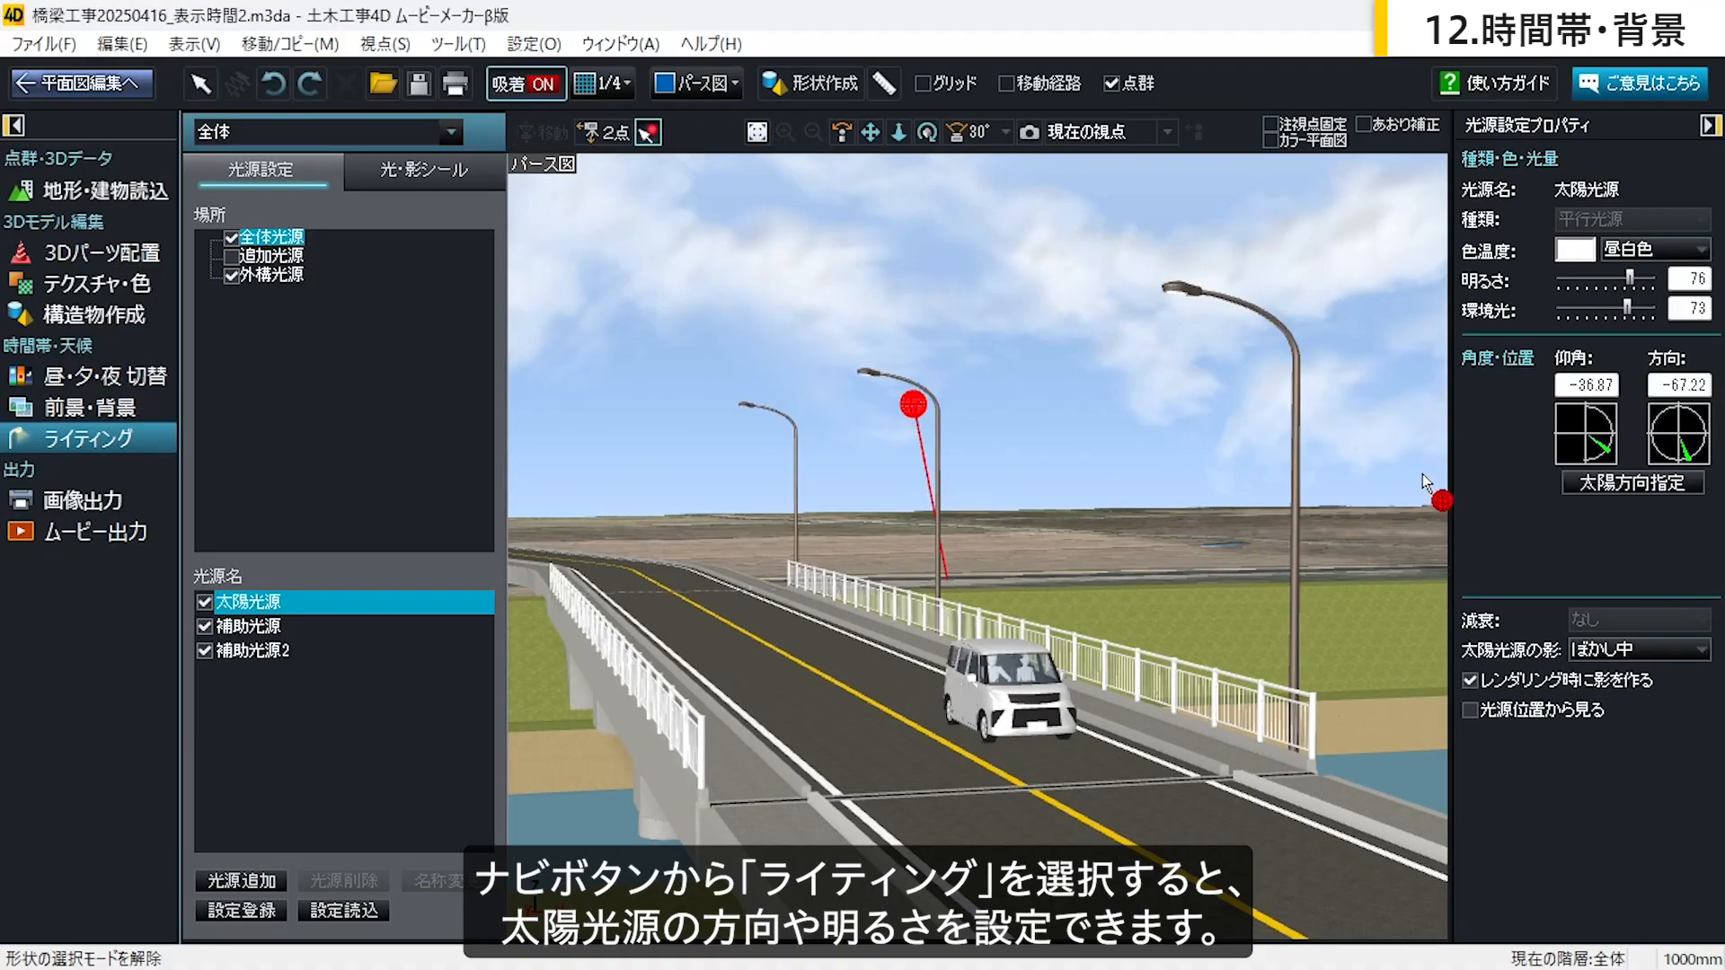
left_click(1604, 445)
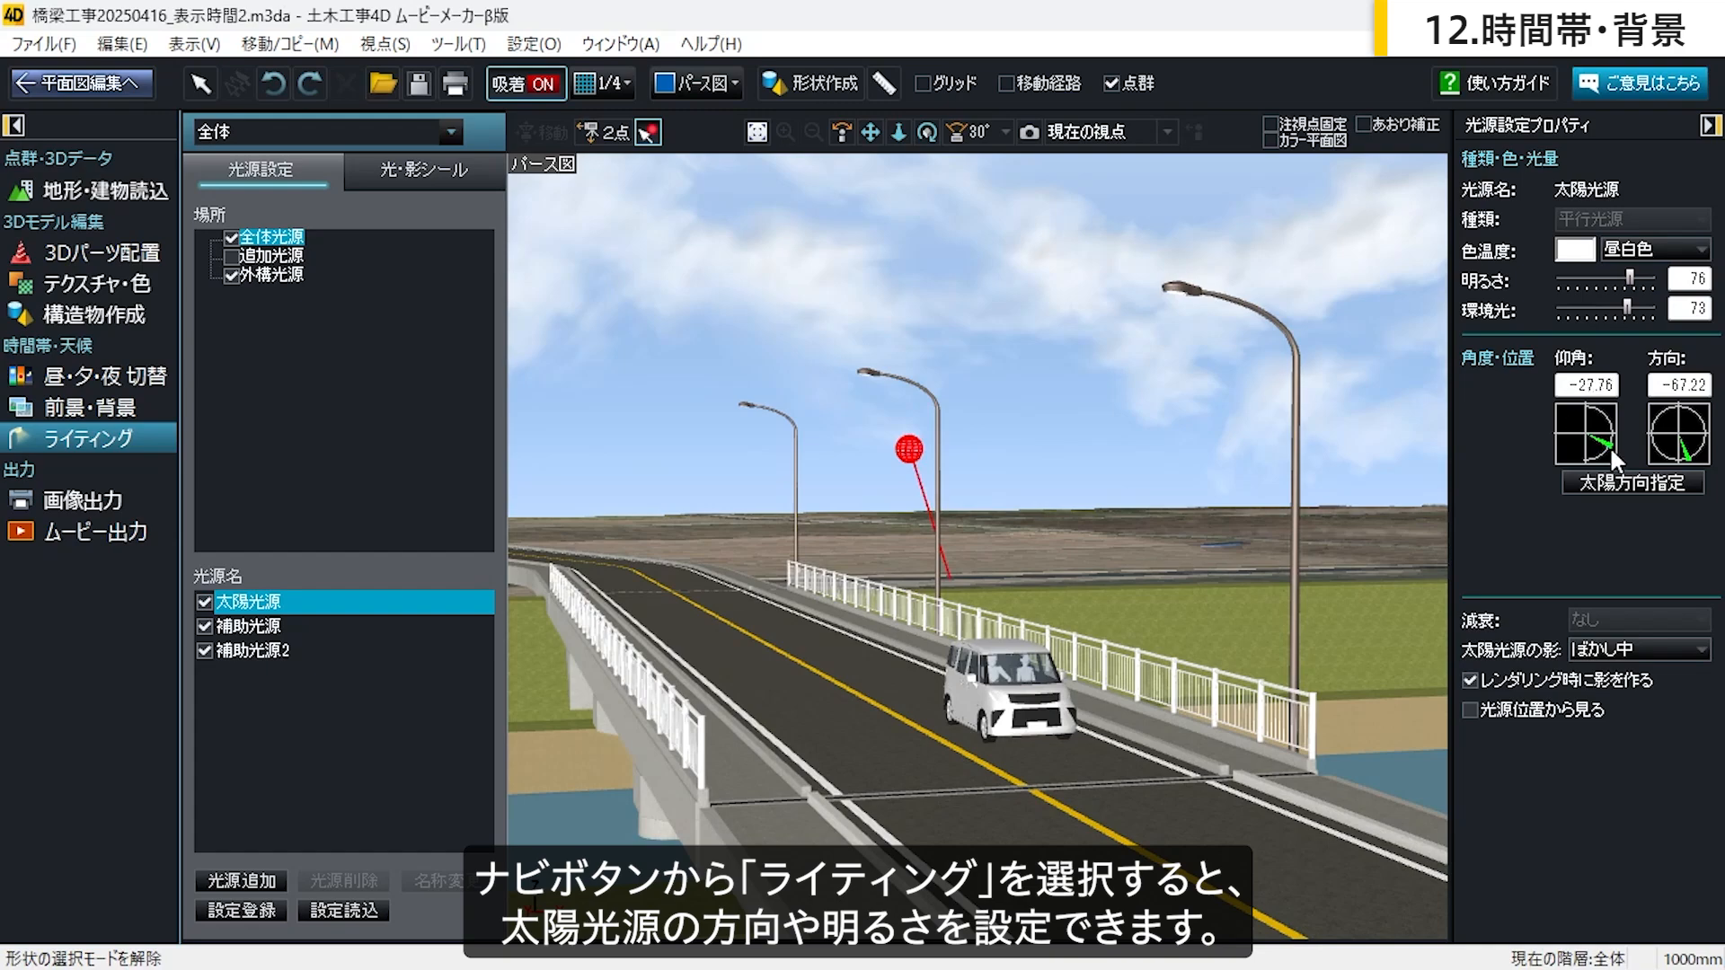
left_click(1608, 454)
mouse_move(1678, 454)
left_mouse_down()
mouse_move(1644, 449)
mouse_move(1642, 397)
mouse_move(1696, 406)
mouse_move(1710, 456)
left_mouse_up()
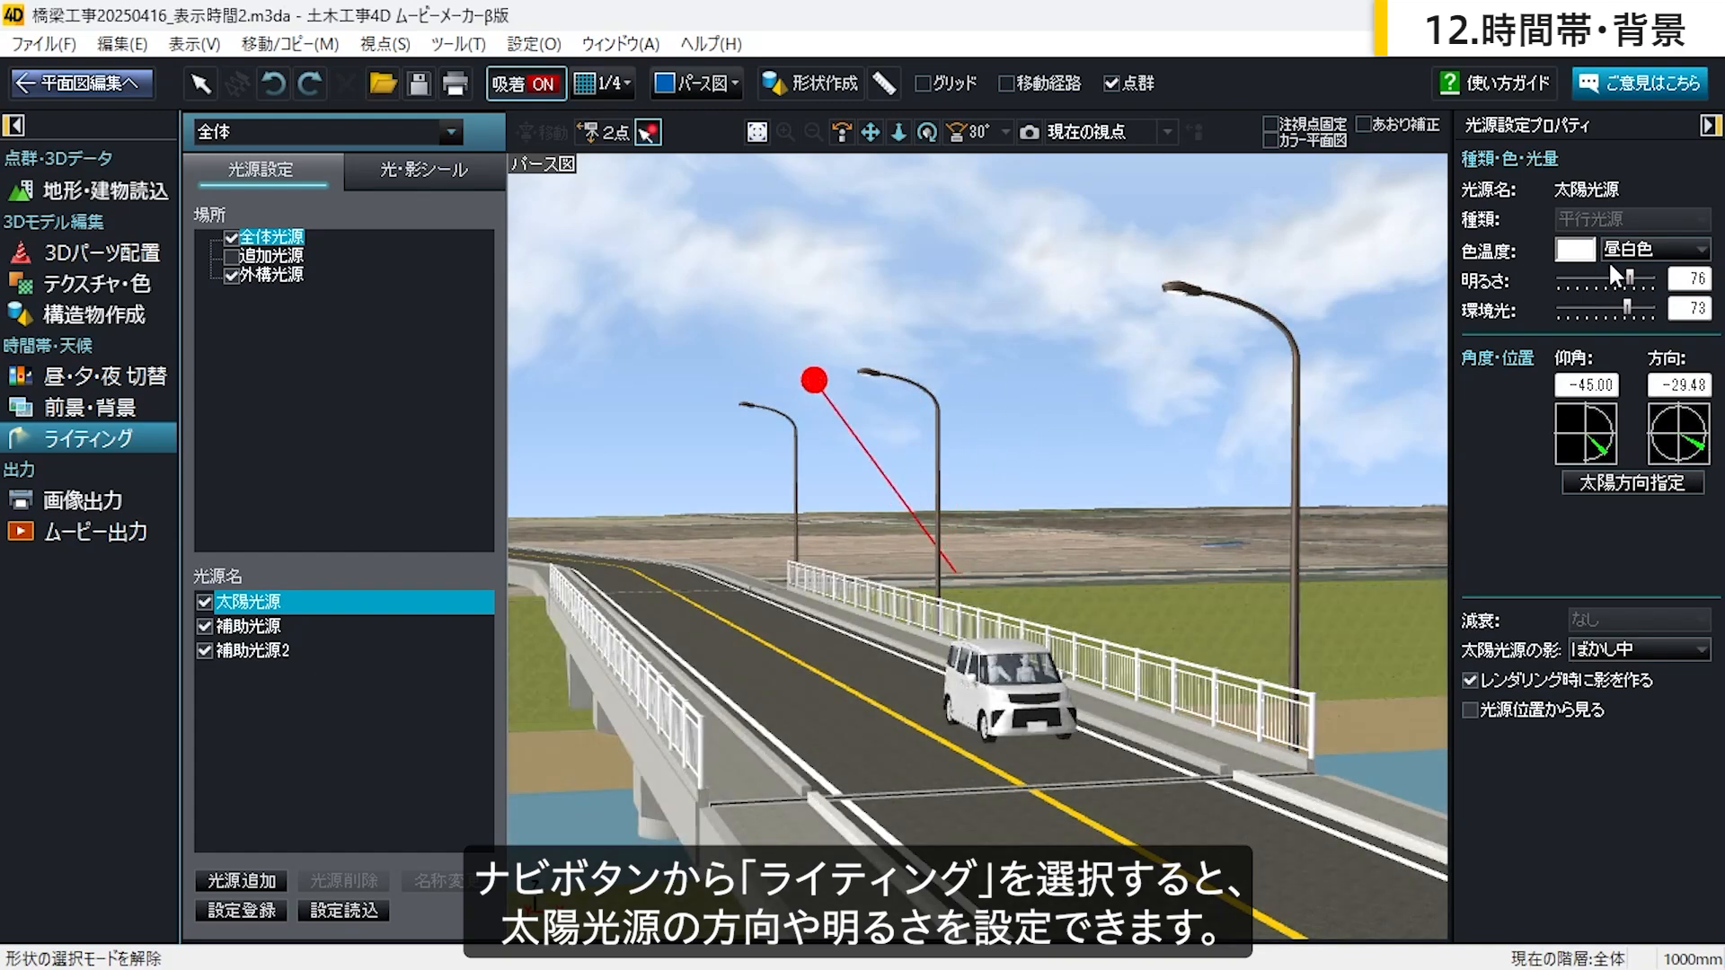
mouse_move(1628, 279)
left_mouse_down()
mouse_move(1595, 282)
mouse_move(1635, 286)
mouse_move(1602, 305)
mouse_move(1628, 312)
left_mouse_up()
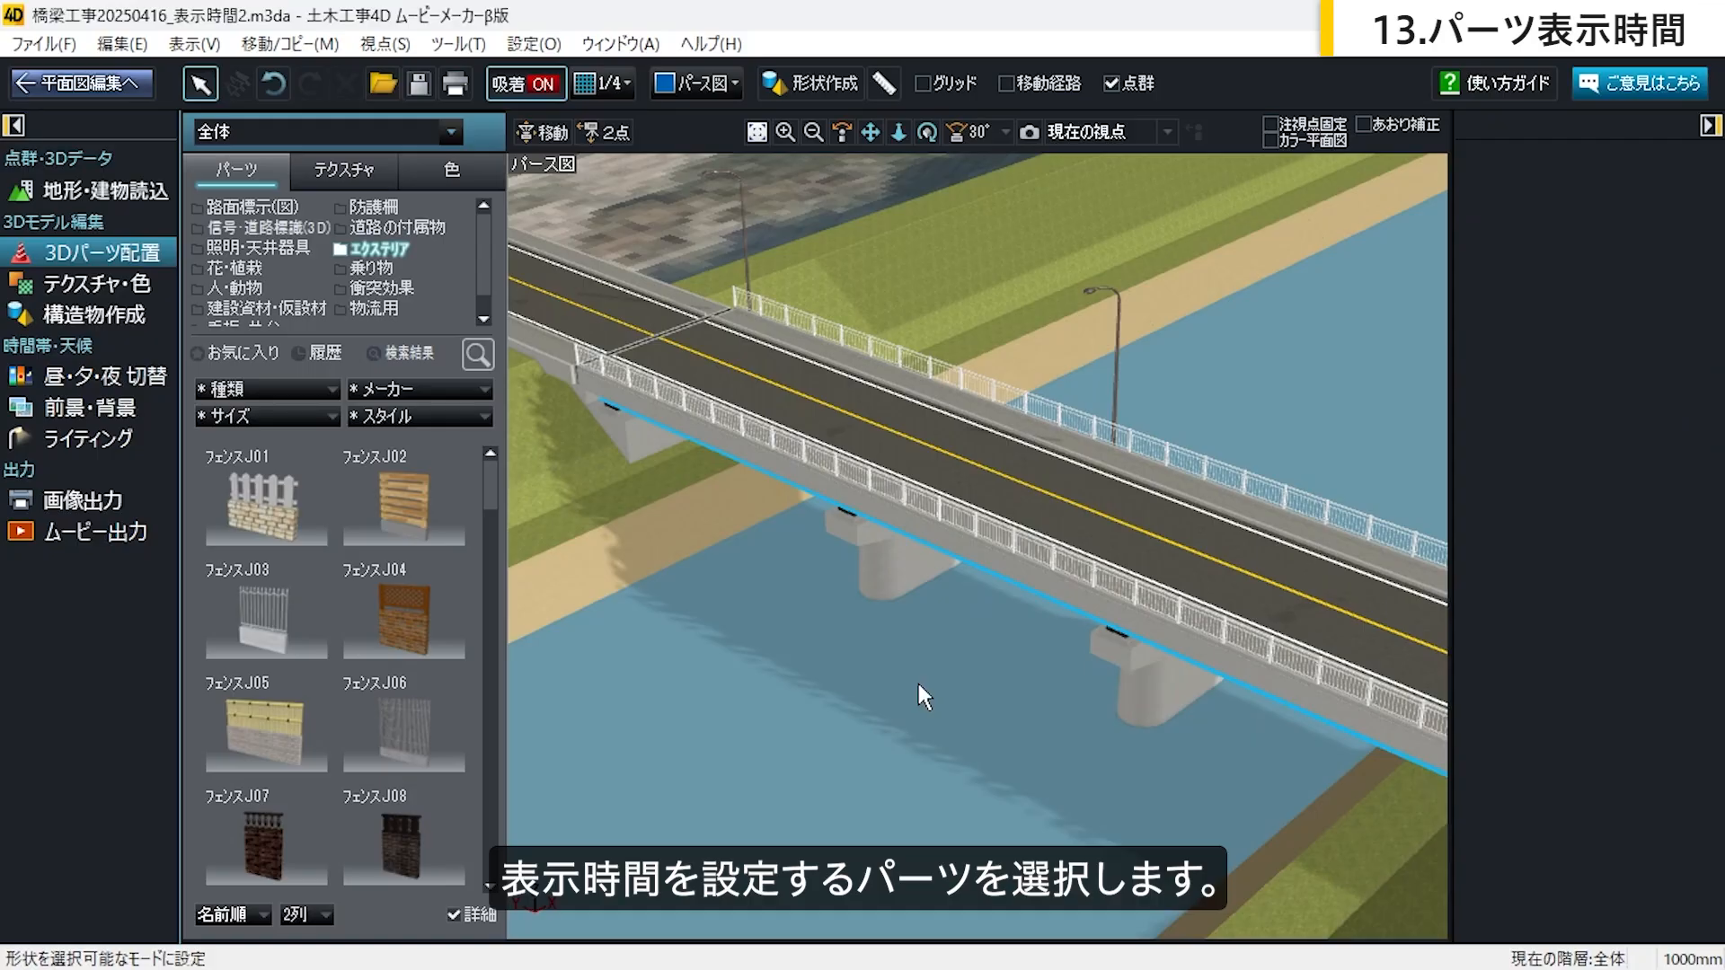
Step: Enable the display time for the A1橋台 abutment in its part properties
middle_click_drag(918, 683, 1186, 676)
scroll(978, 450, "up", 6)
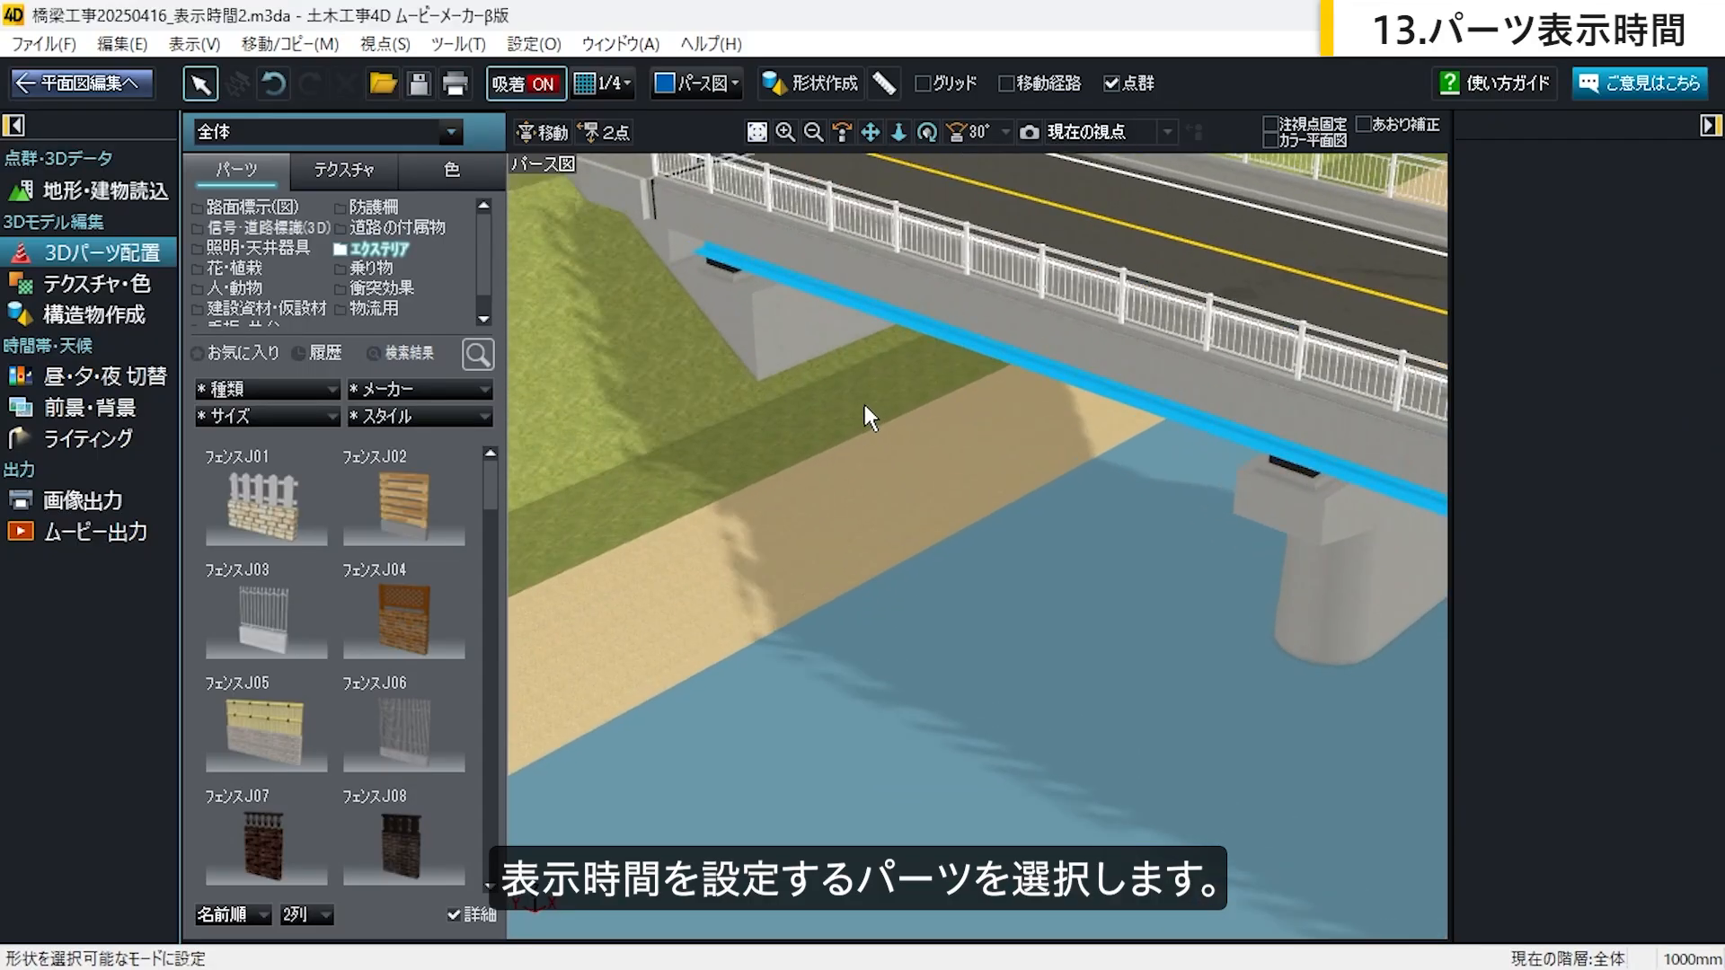
left_click(800, 325)
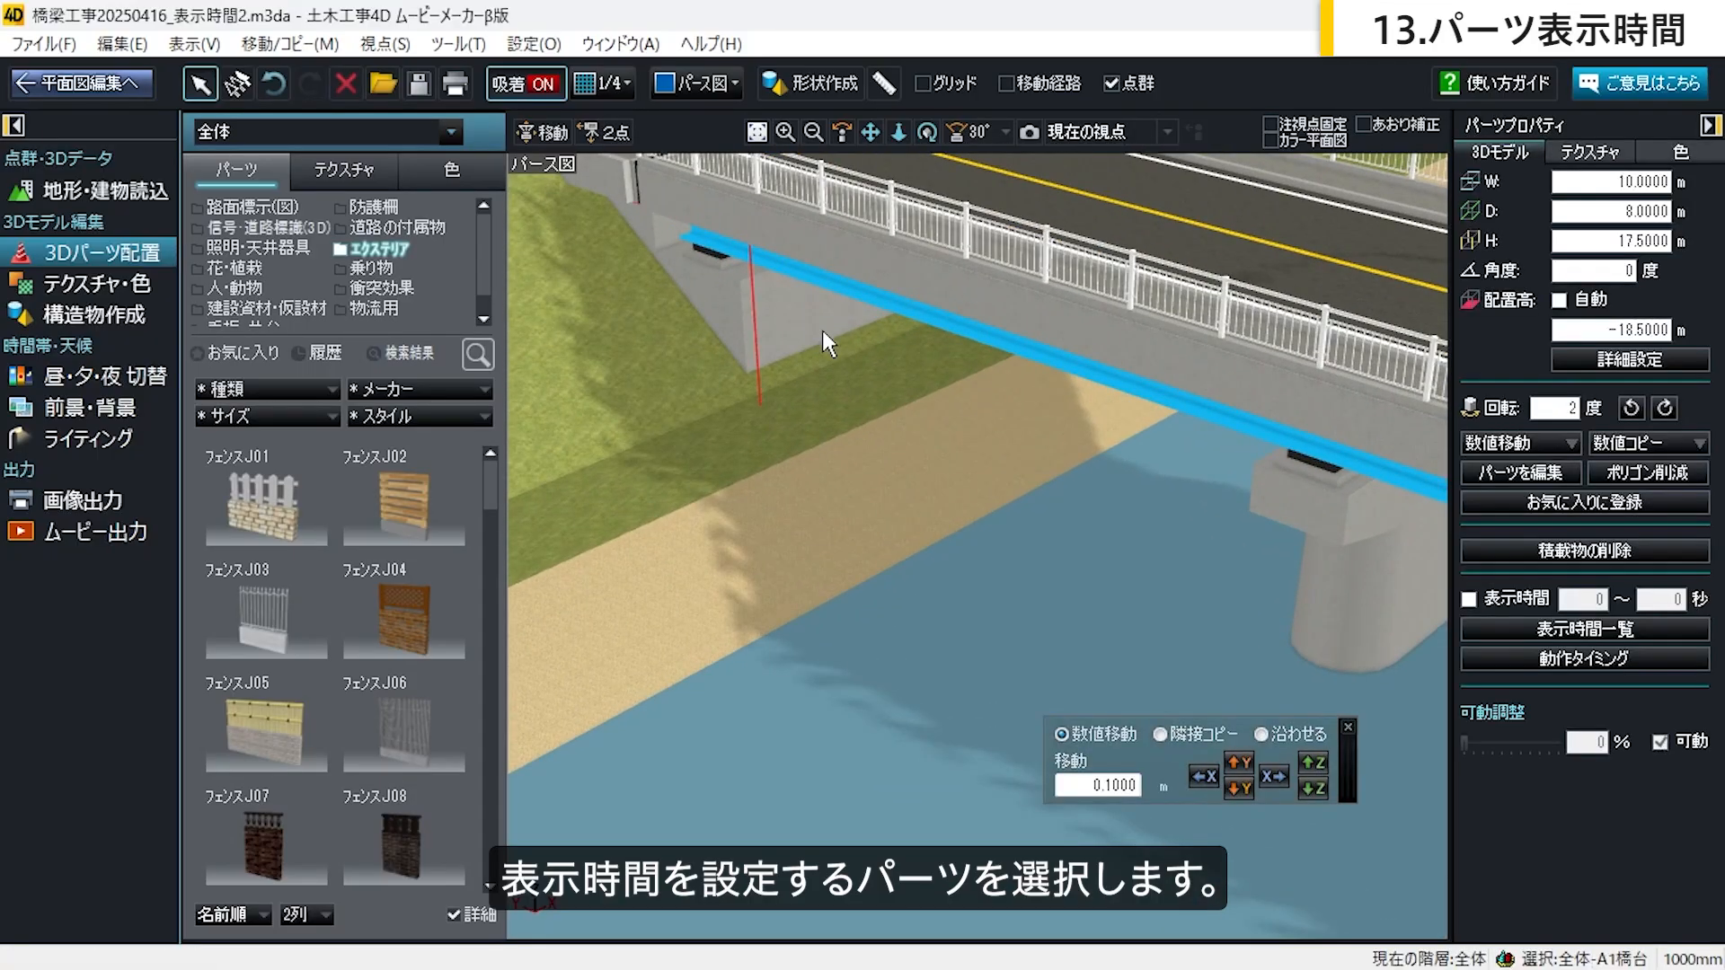
left_click(1468, 600)
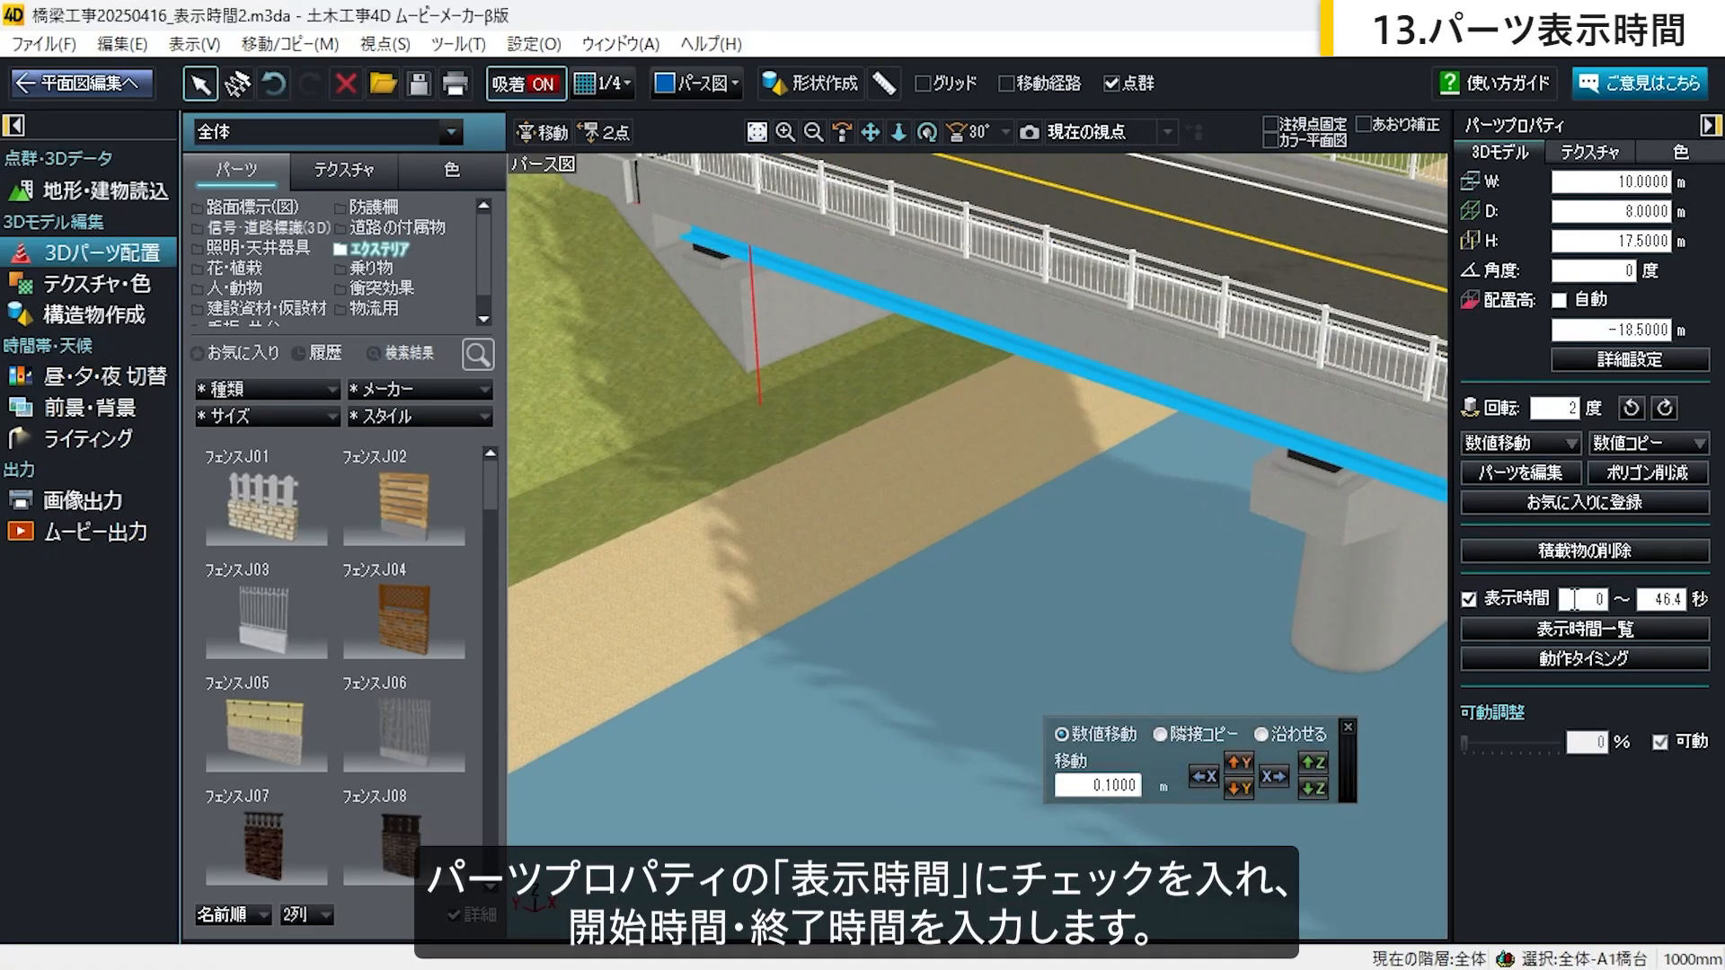
Step: Enable the display time for the bridge pier closest to the A1 abutment
left_click(1104, 603)
scroll(972, 557, "up", 3)
left_click(989, 523)
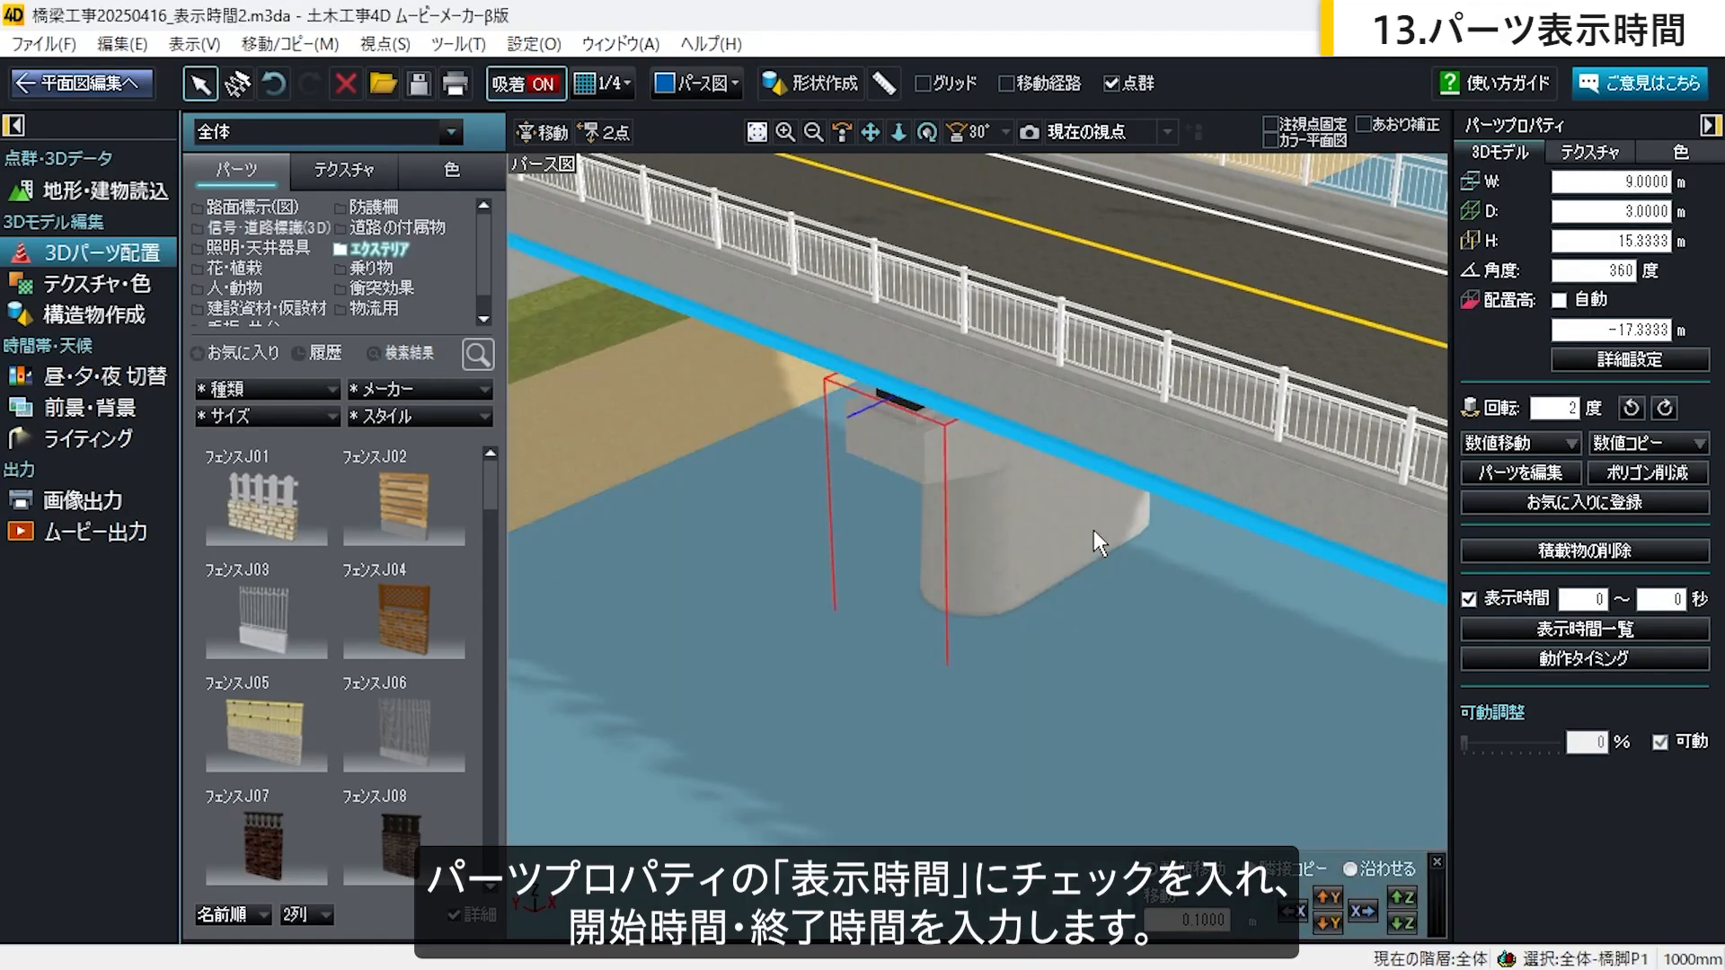
left_click(1468, 599)
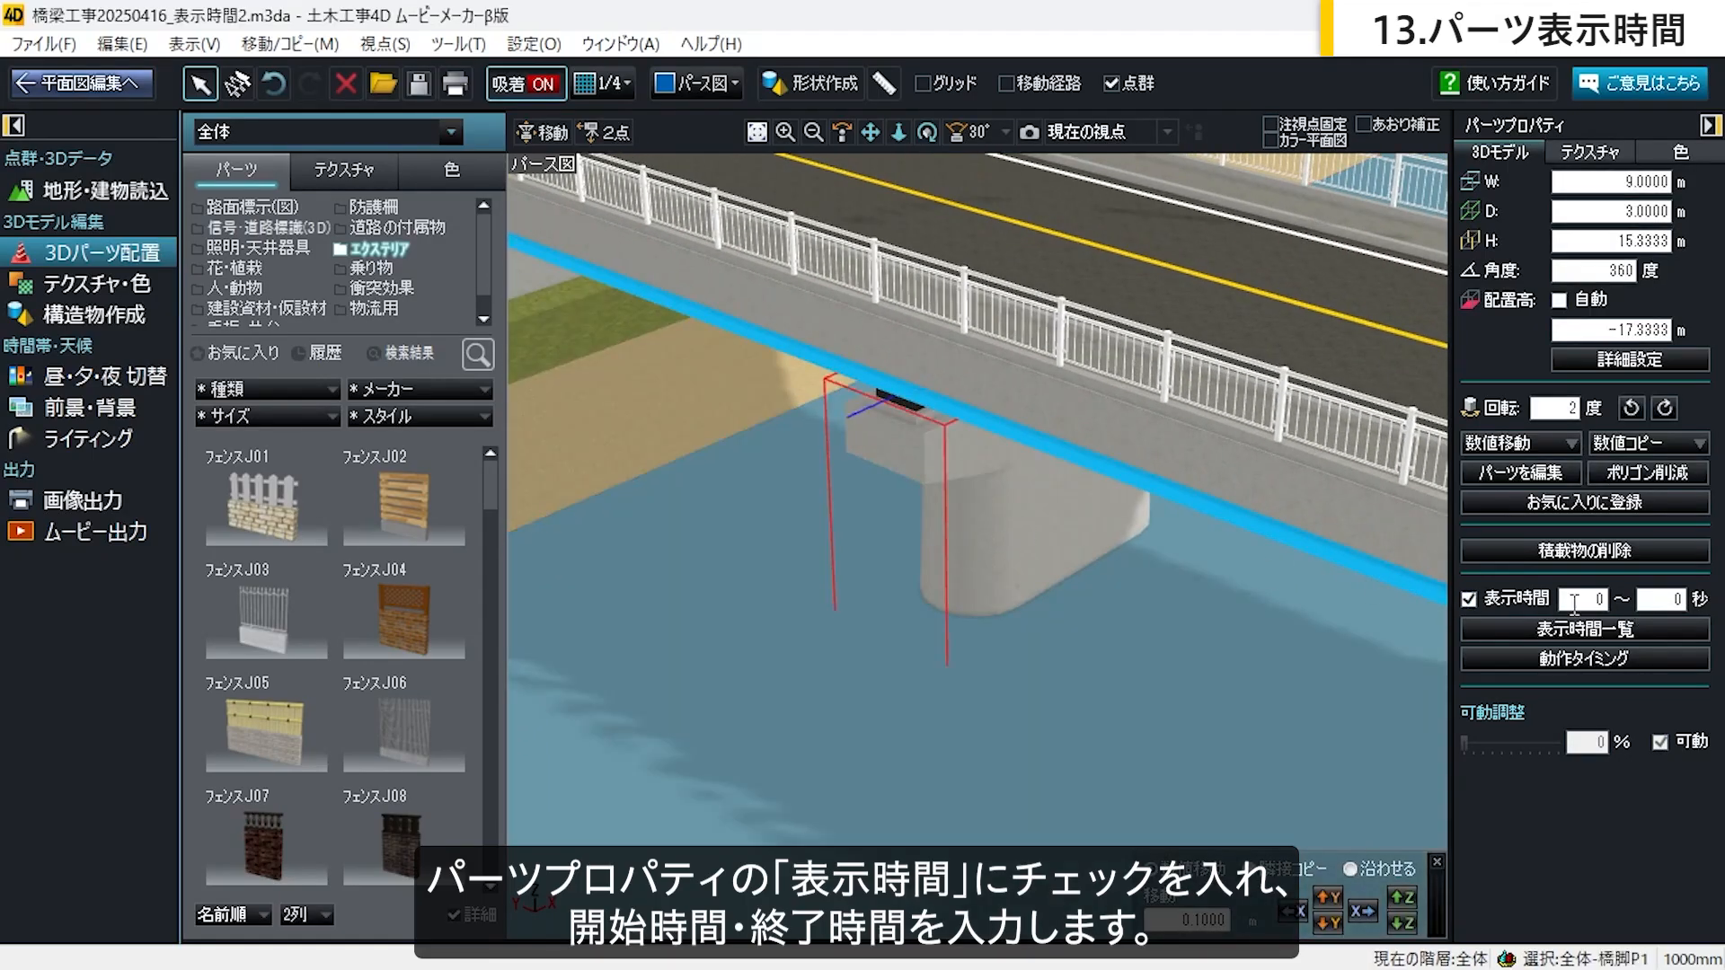
Step: Enable the display time for the second bridge pier in the river
left_click(1257, 667)
middle_click_drag(1230, 749, 679, 458)
scroll(683, 460, "down", 2)
left_click(1094, 499)
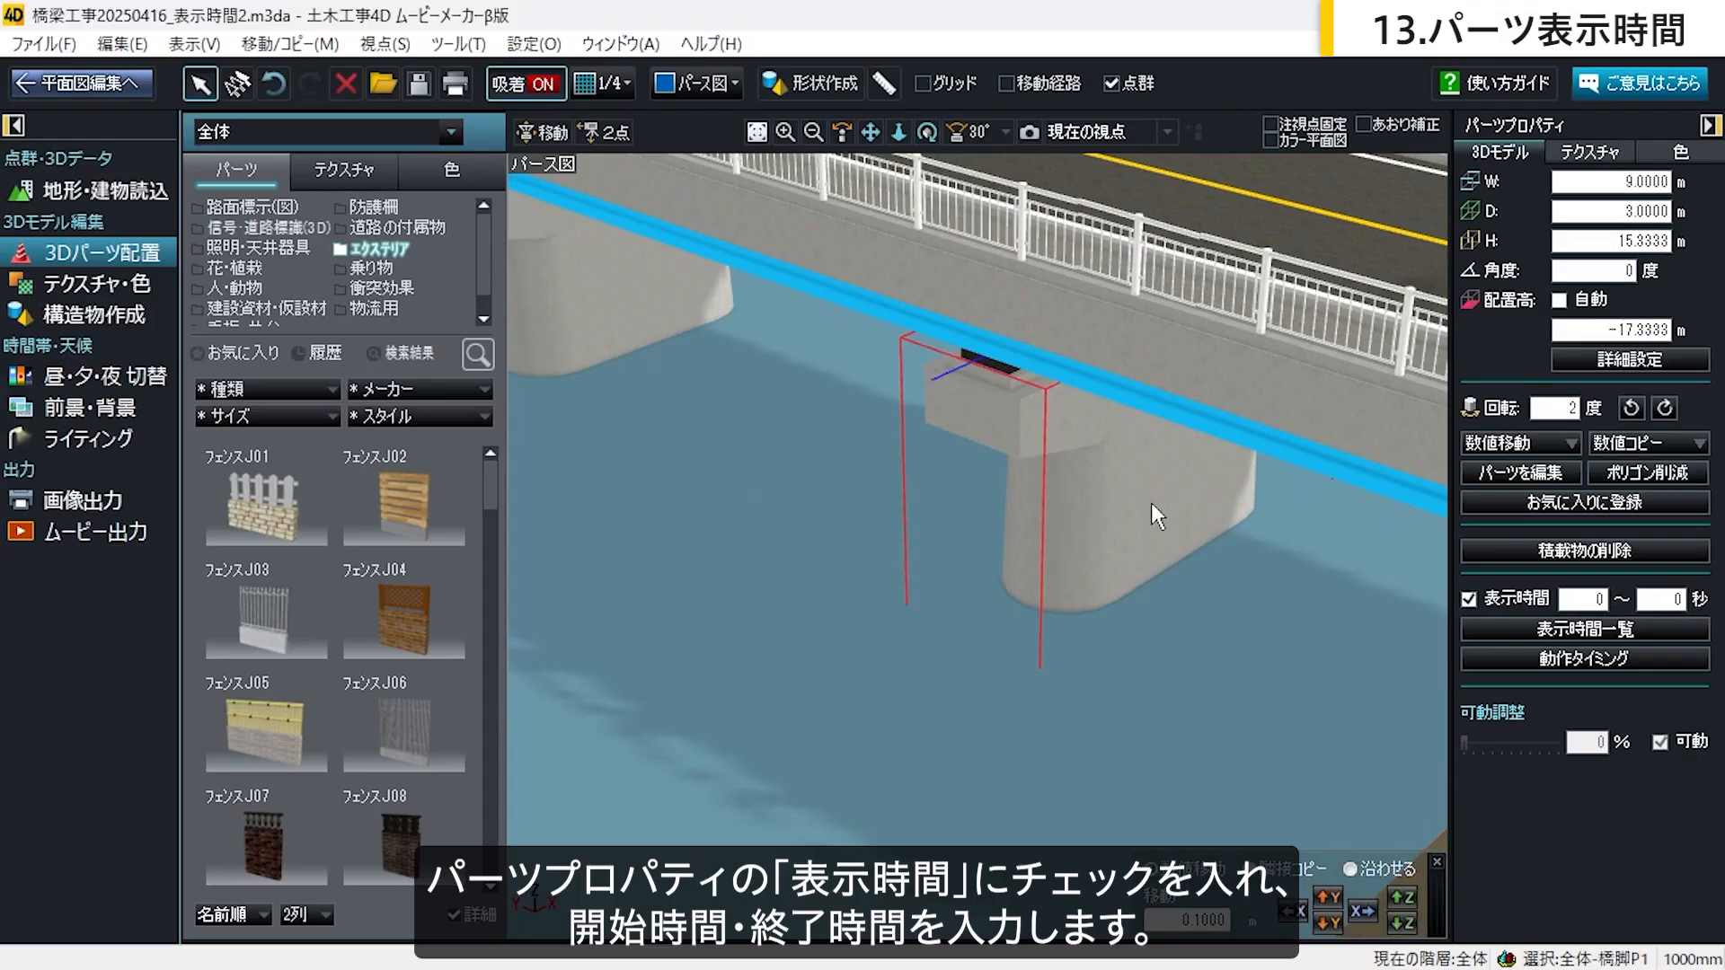
Step: Enable the display time for the bridge's side wall, and set the guardrail above it to display from 15 seconds
left_click(976, 594)
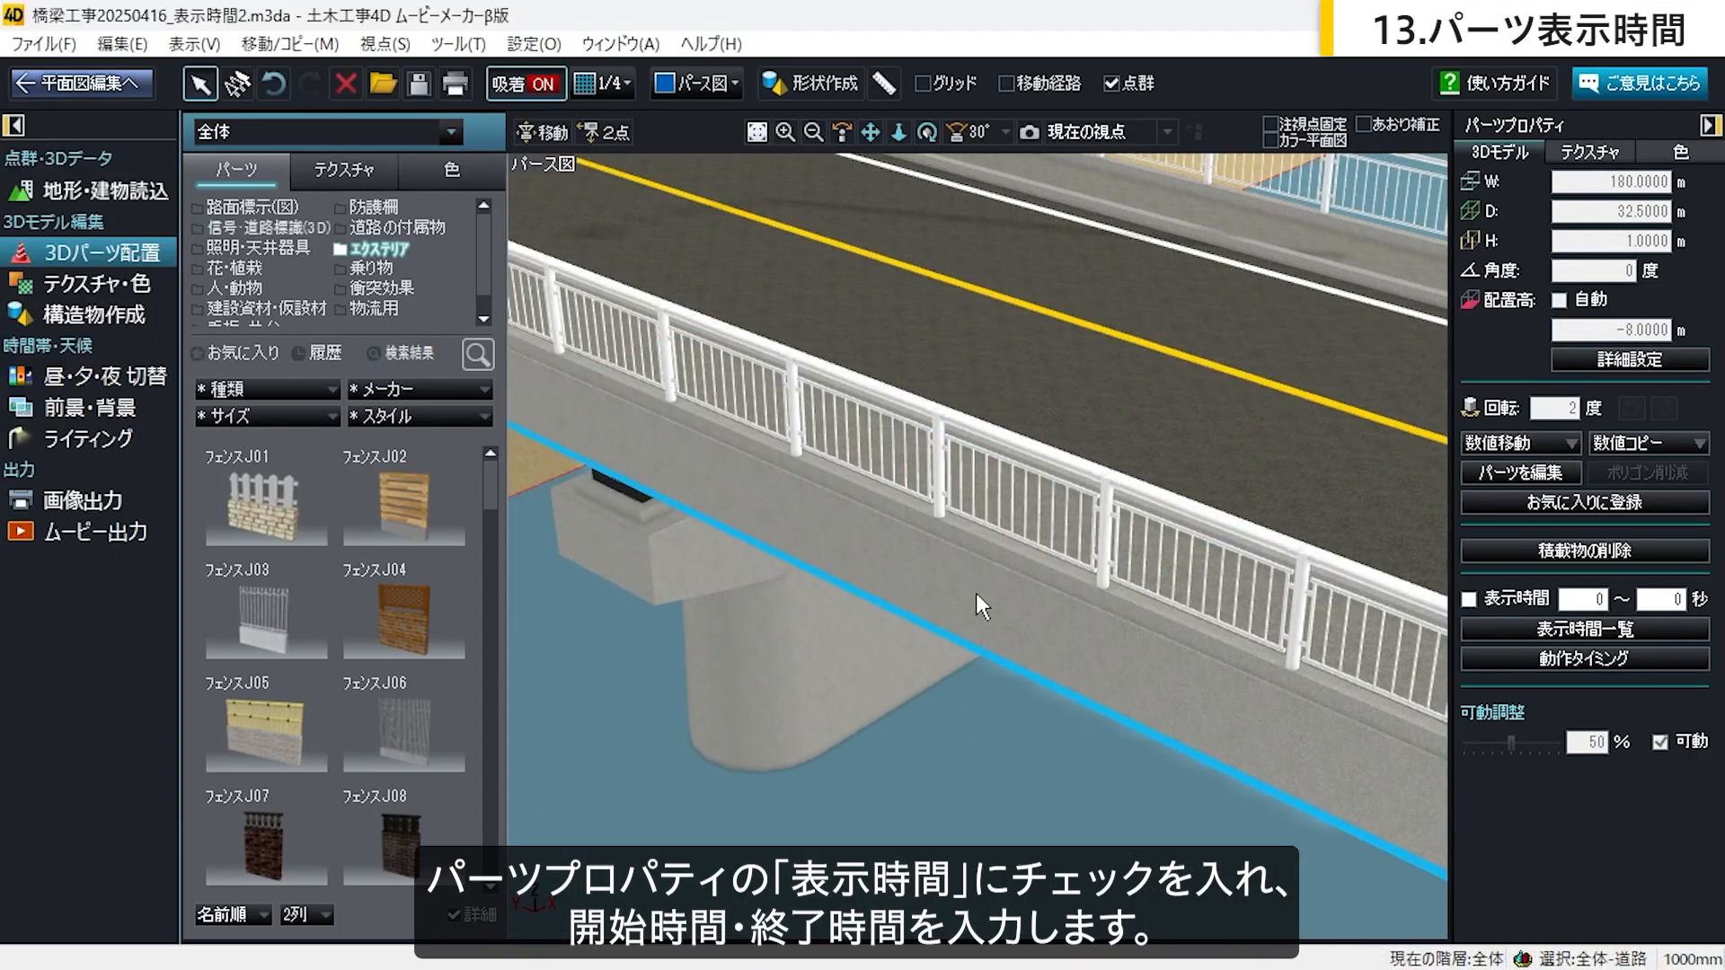
left_click(1469, 599)
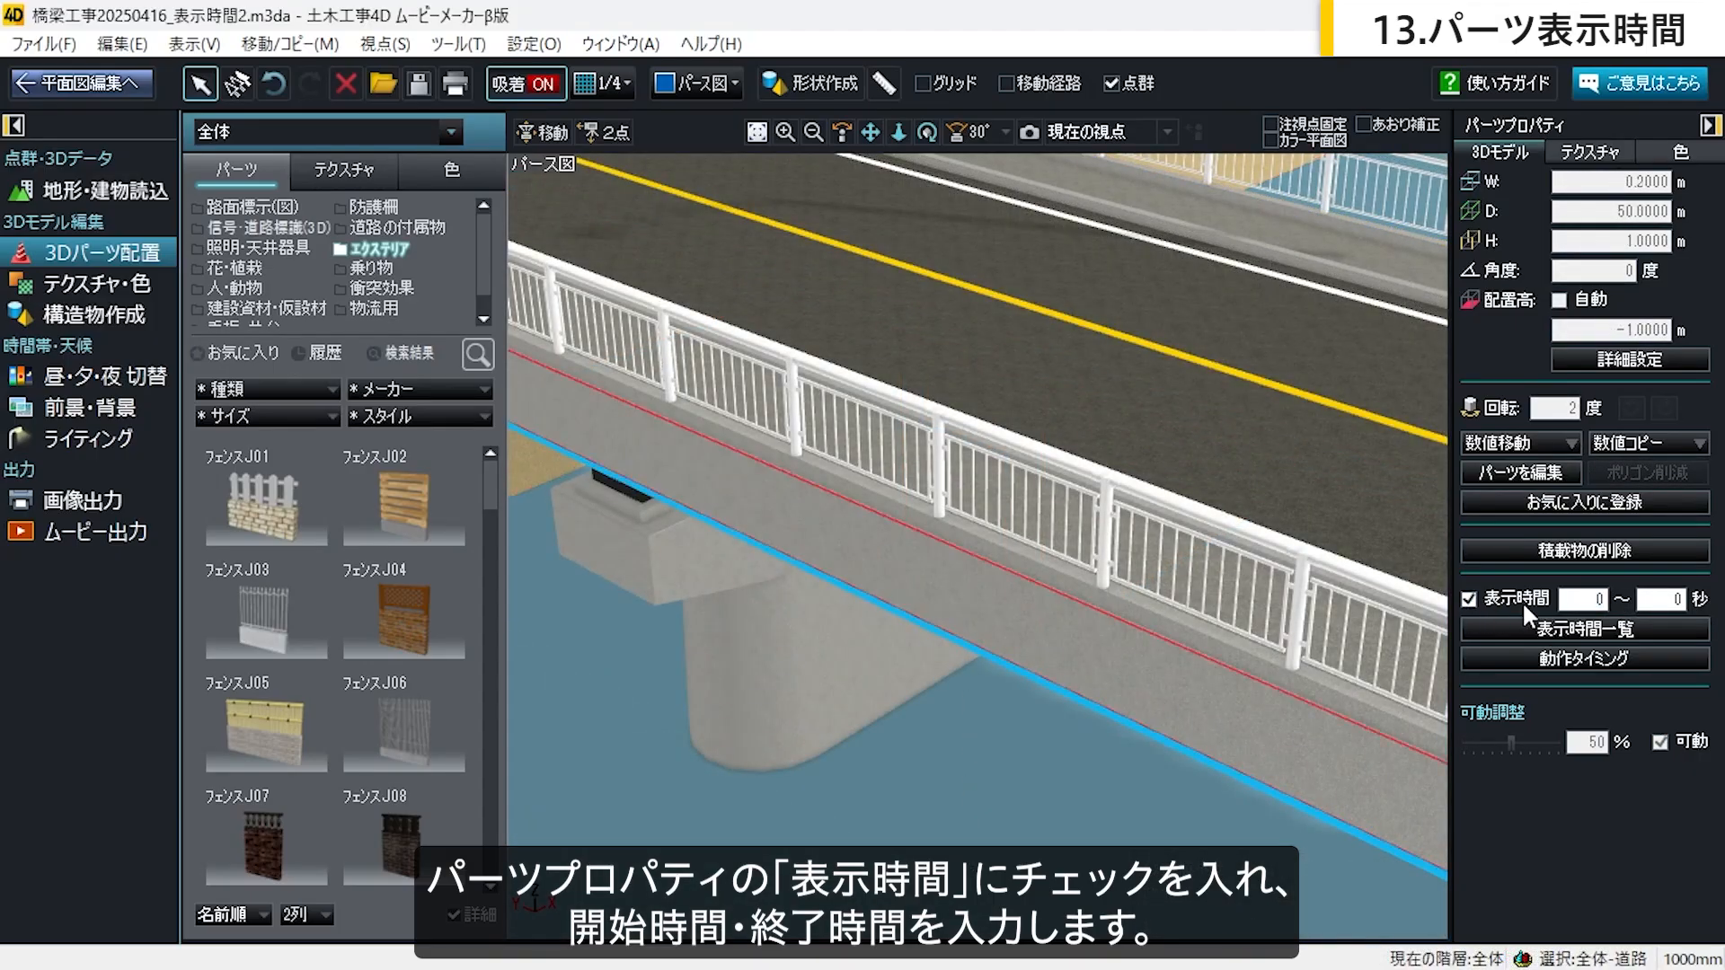
left_click(1603, 599)
left_click(939, 485)
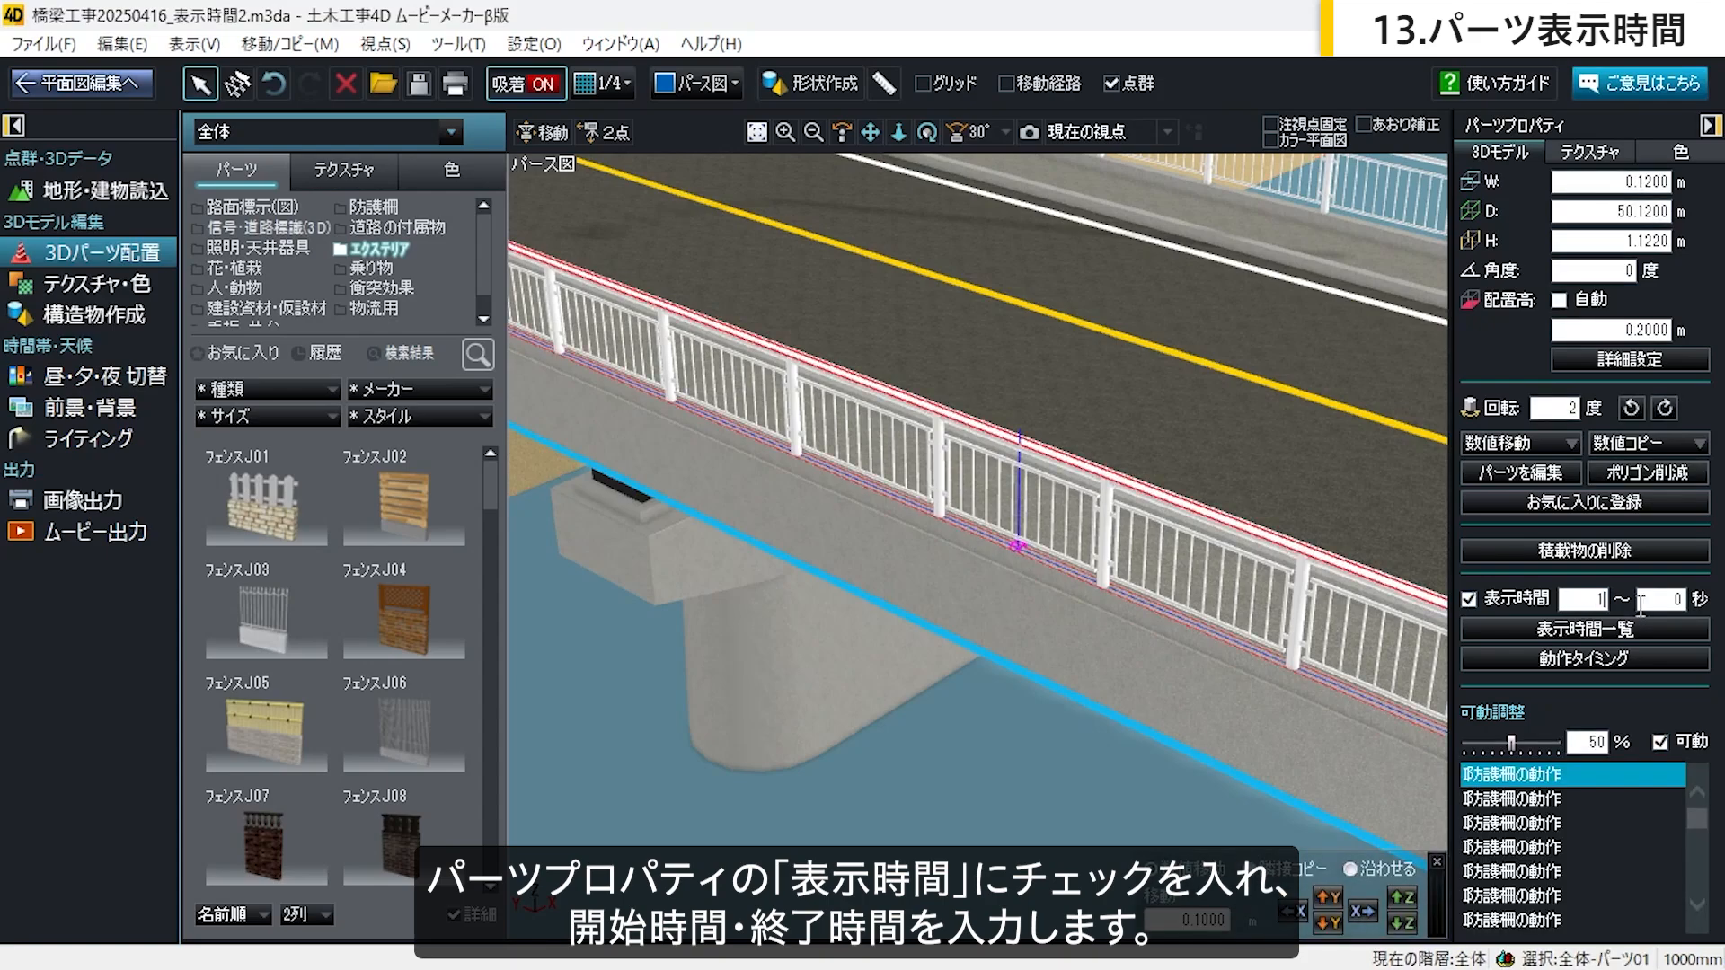
type("15")
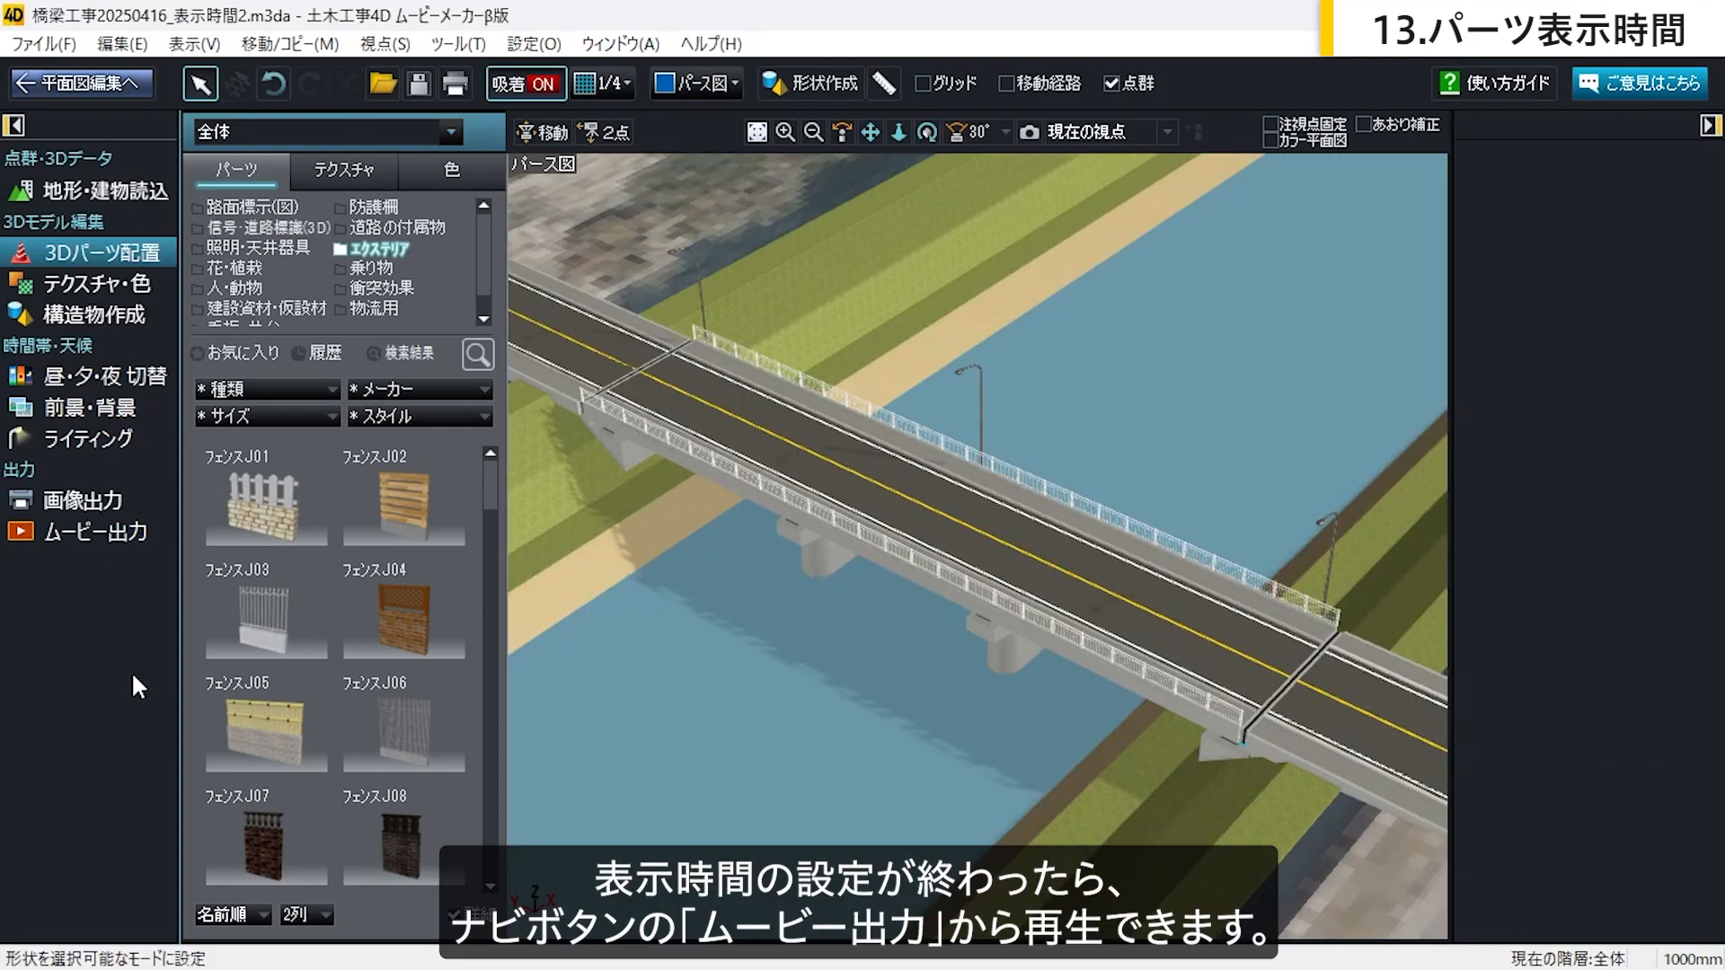
Step: Play the movie preview of the bridge construction from the current viewpoint
left_click(123, 533)
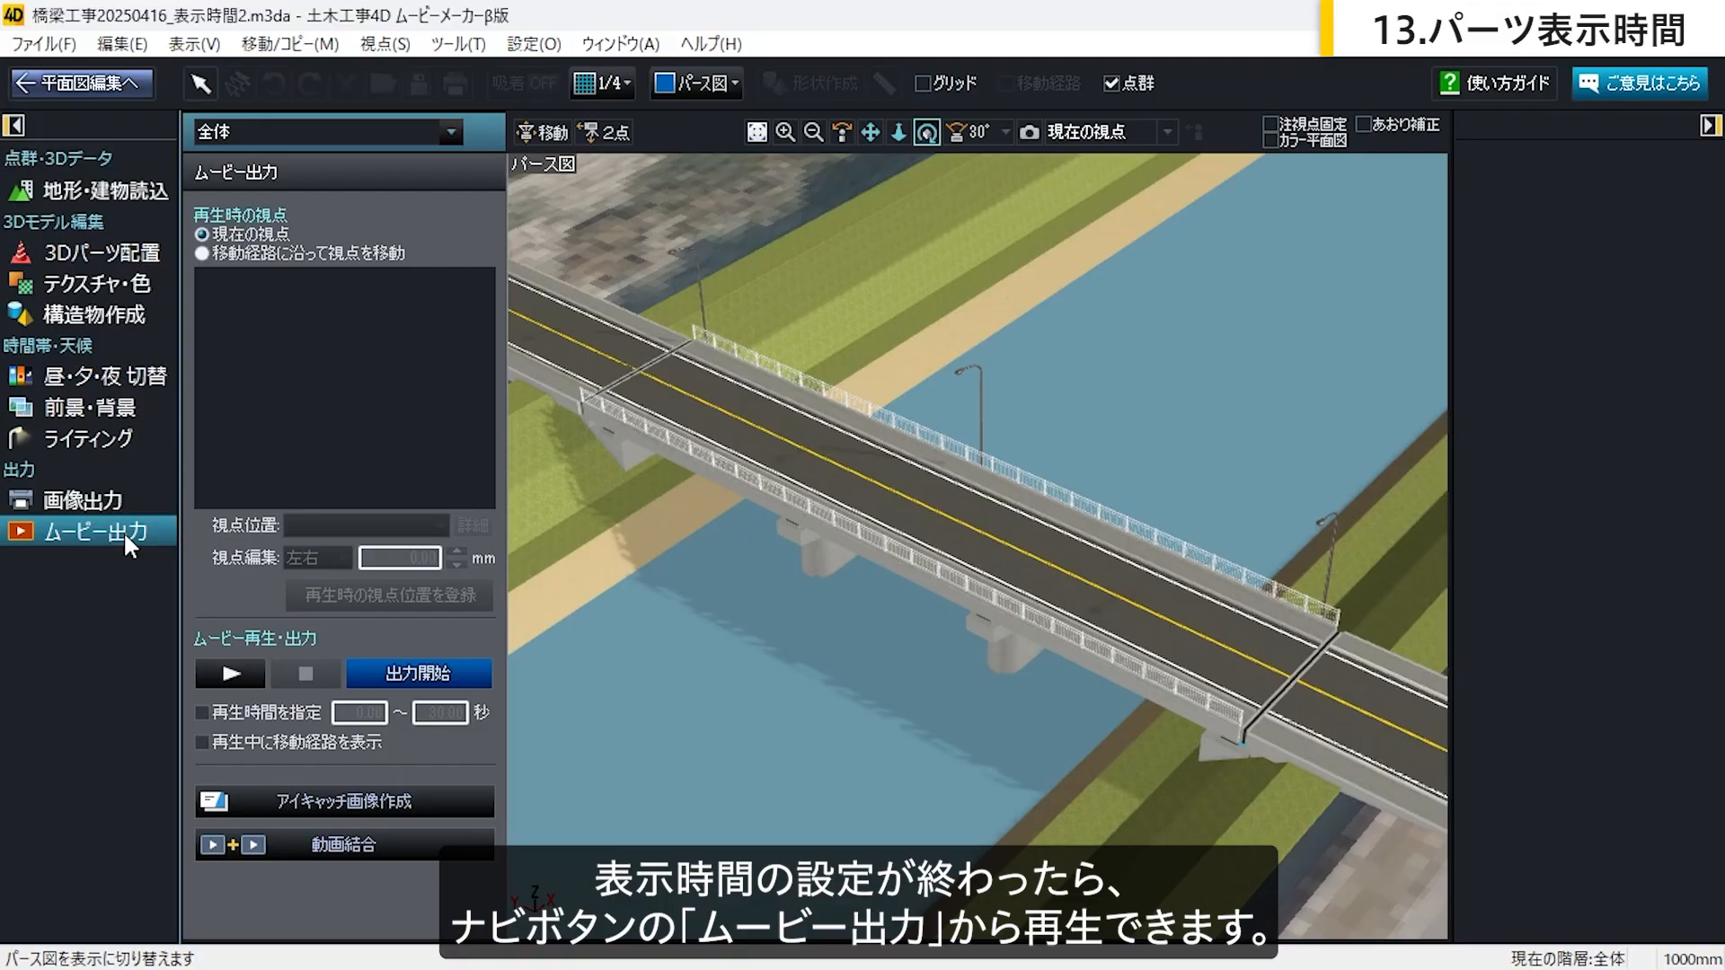
left_click(229, 674)
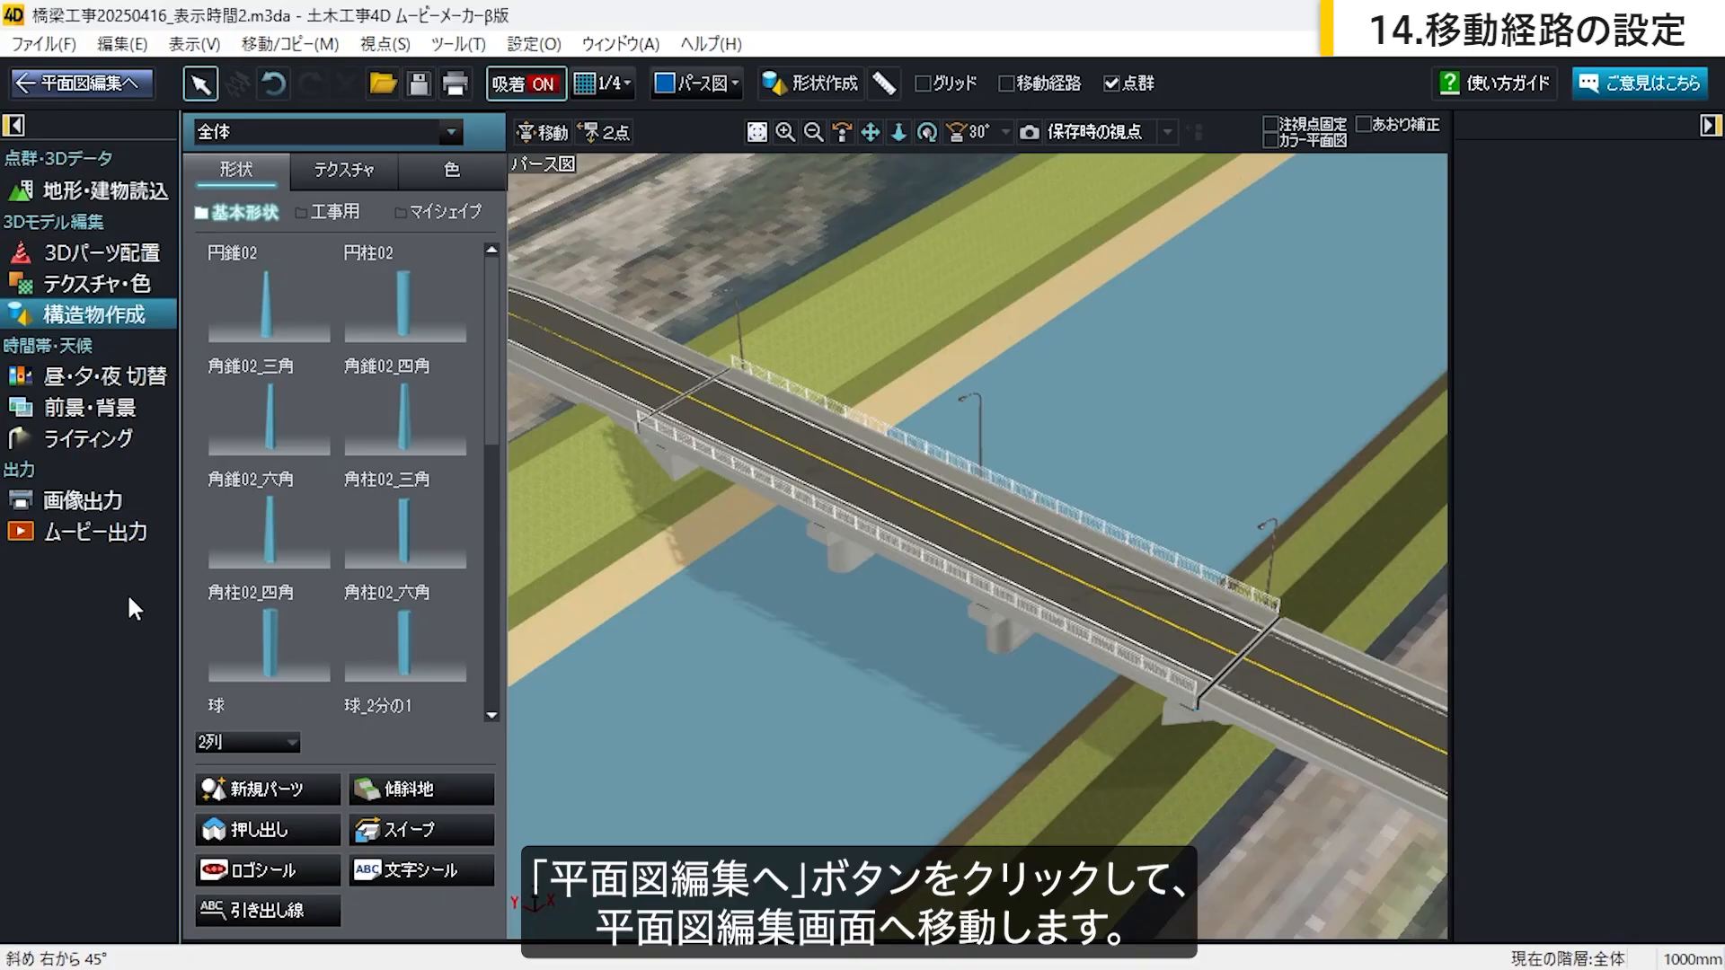
Step: In the plan drawing, draw a straight forward (前進) movement path for the dump truck along the road and across the bridge
left_click(138, 87)
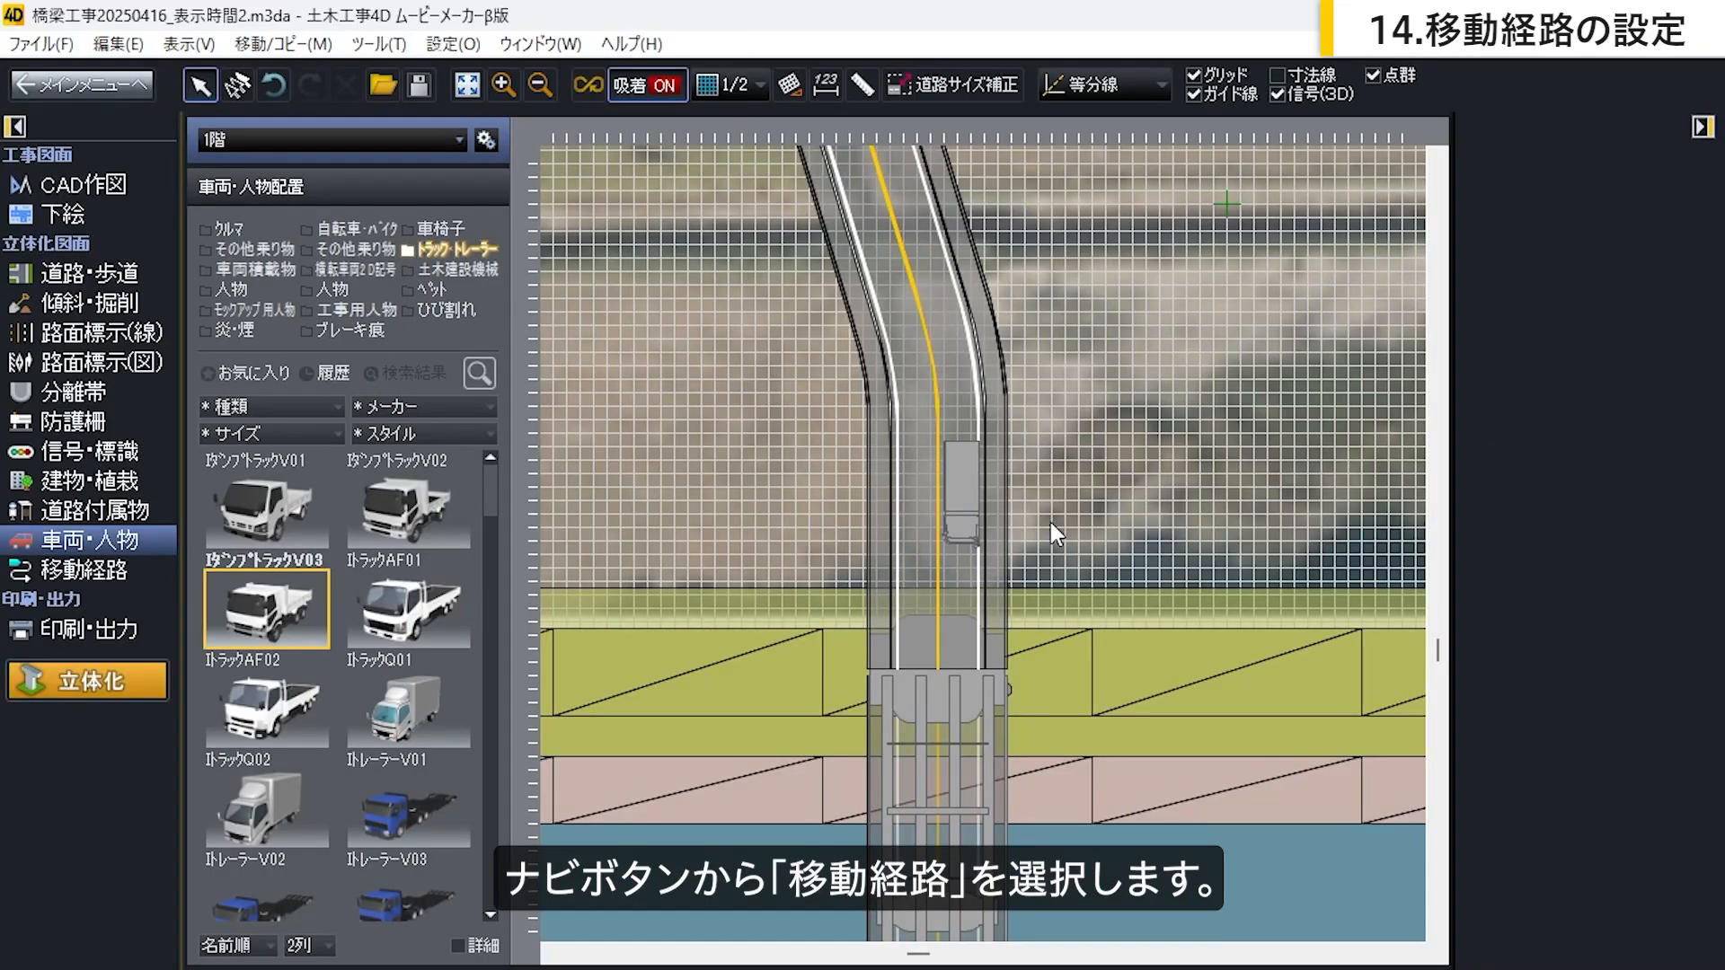
left_click(122, 568)
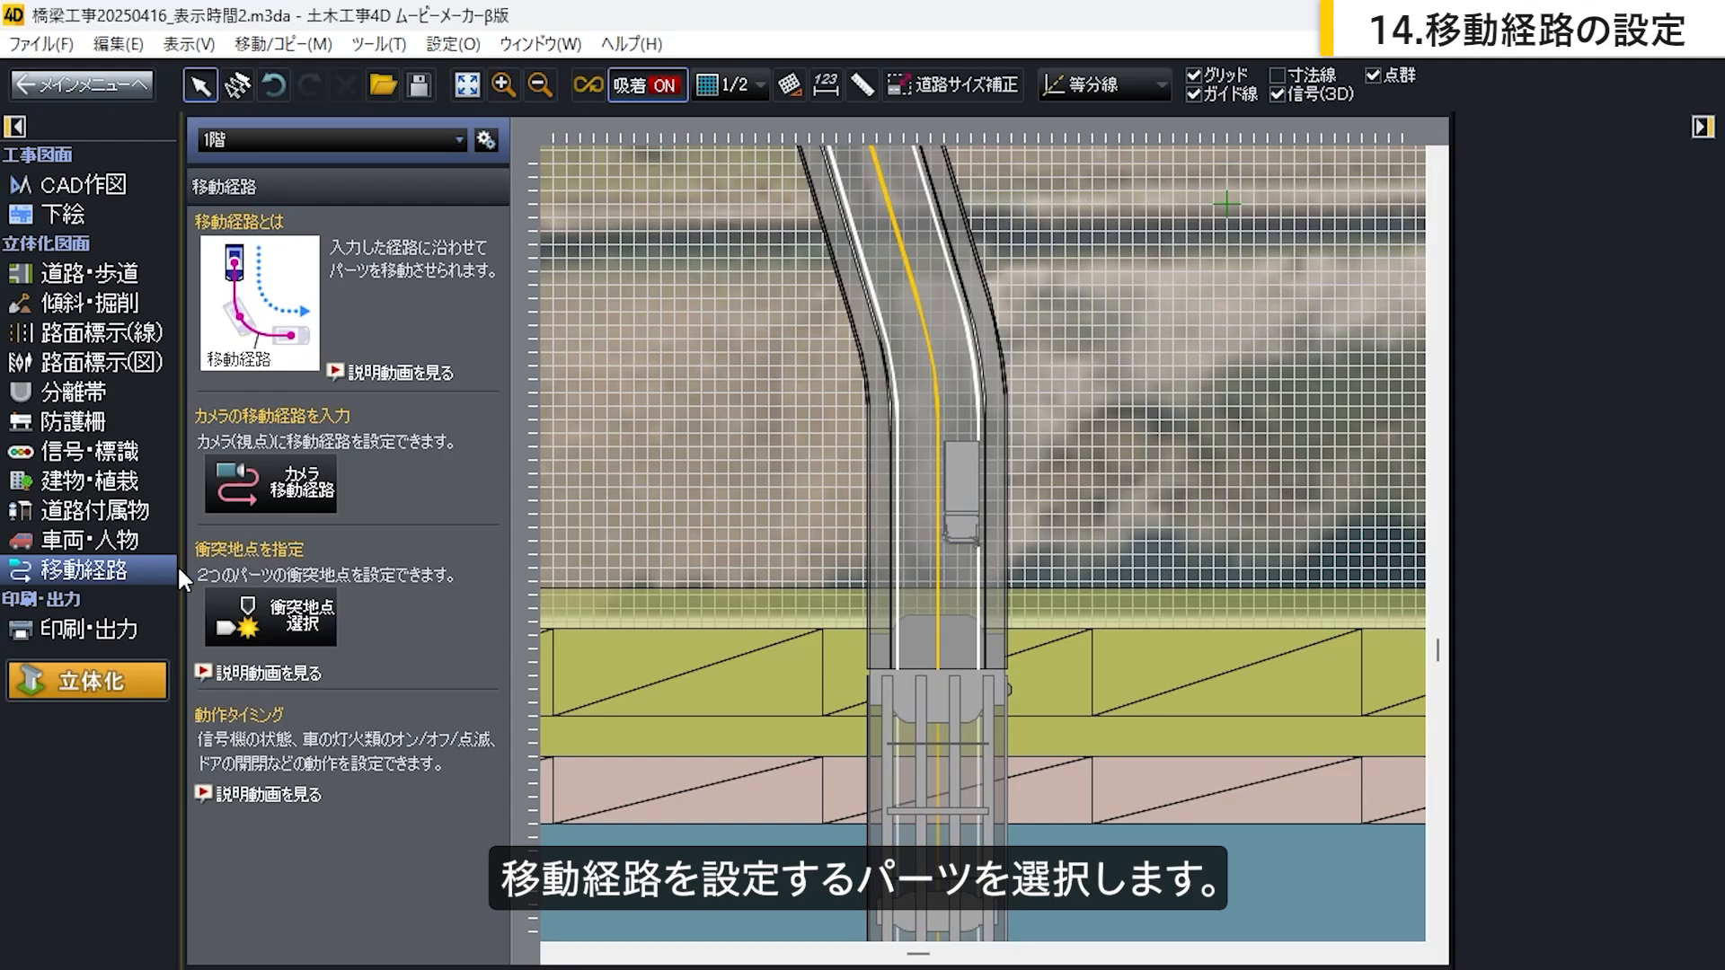
left_click(961, 483)
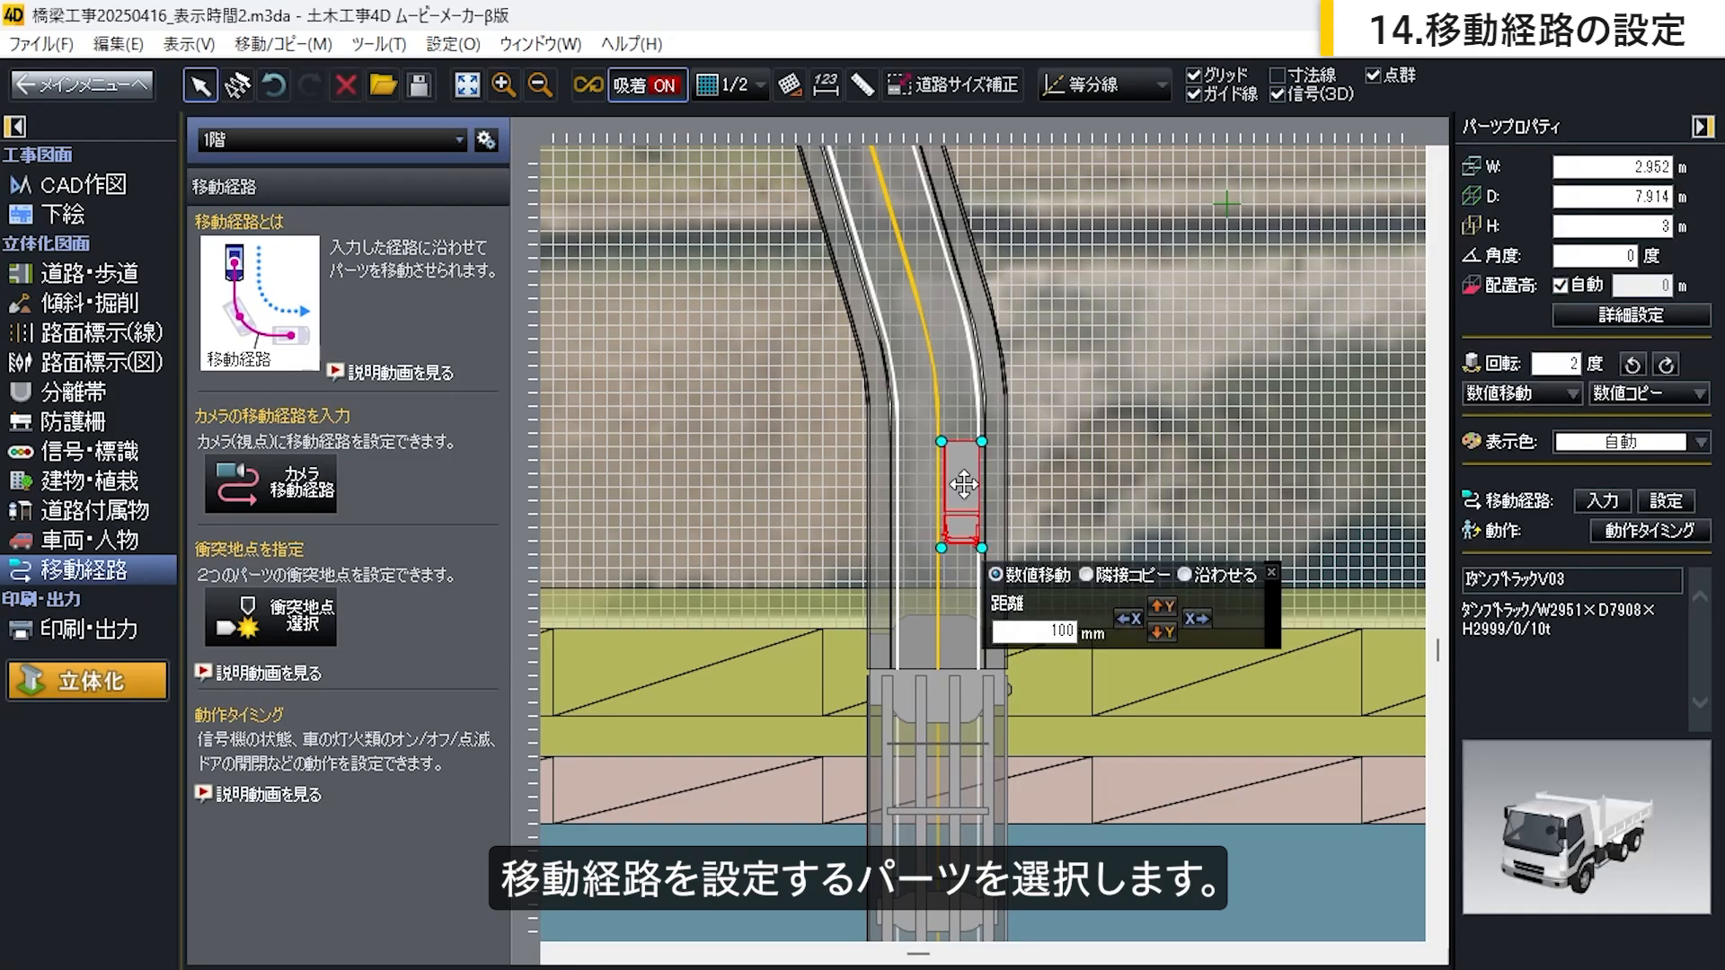
left_click(1602, 502)
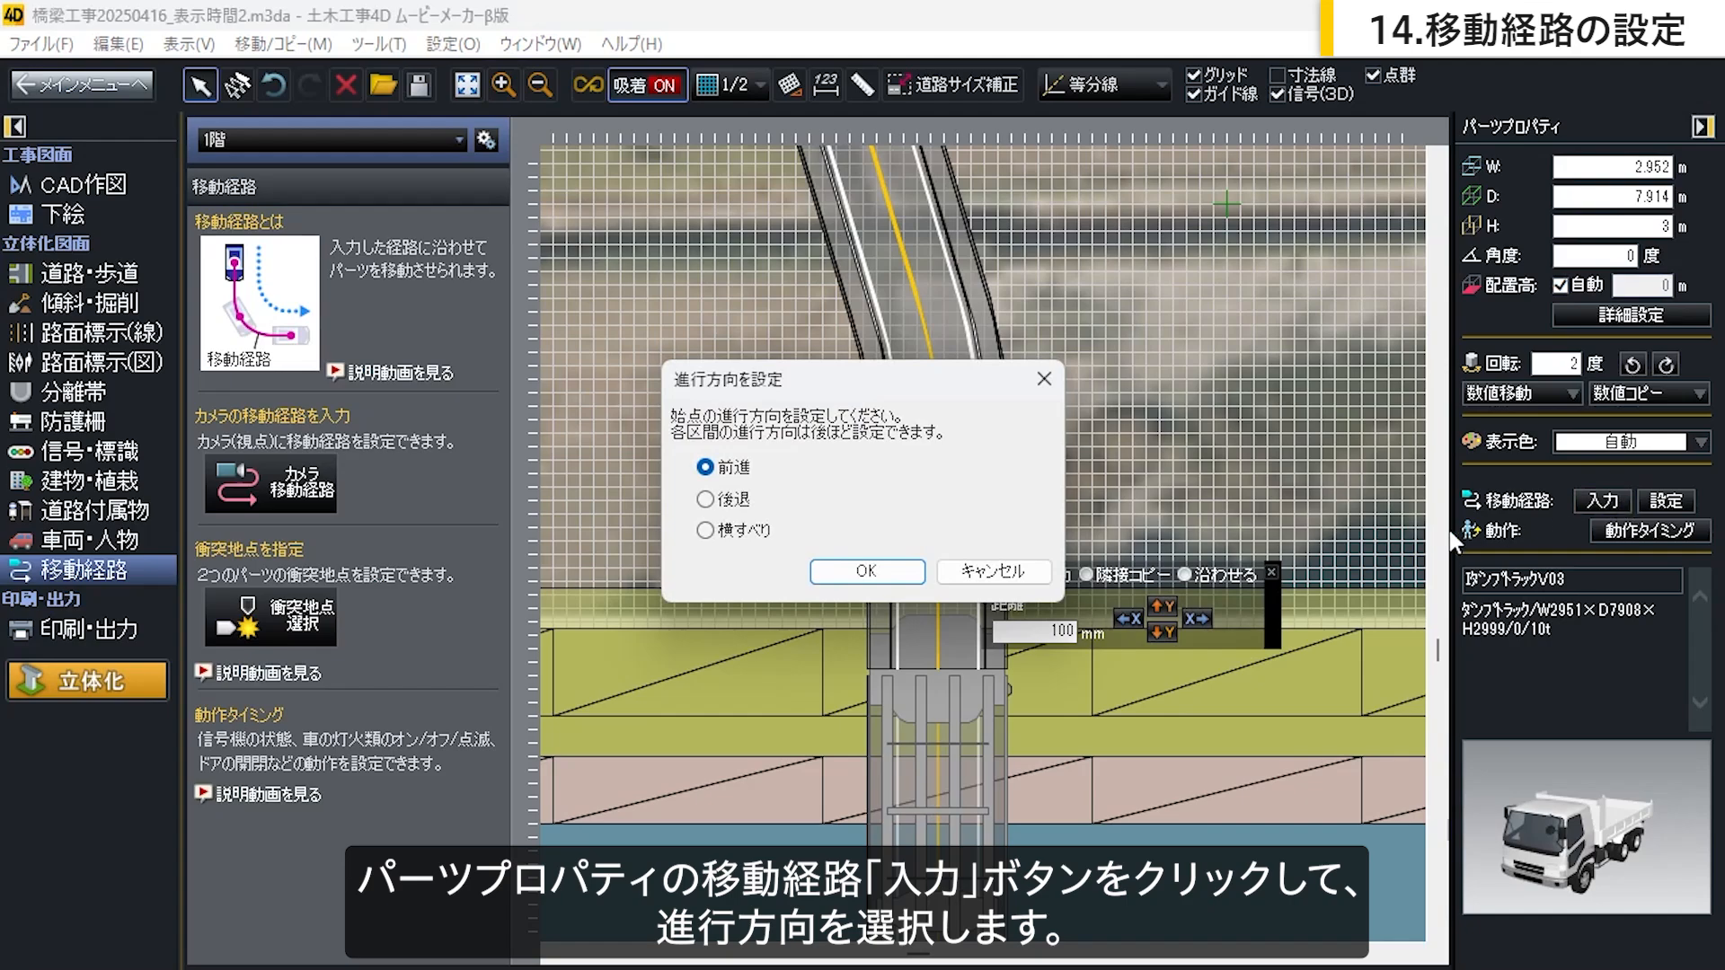
left_click(866, 571)
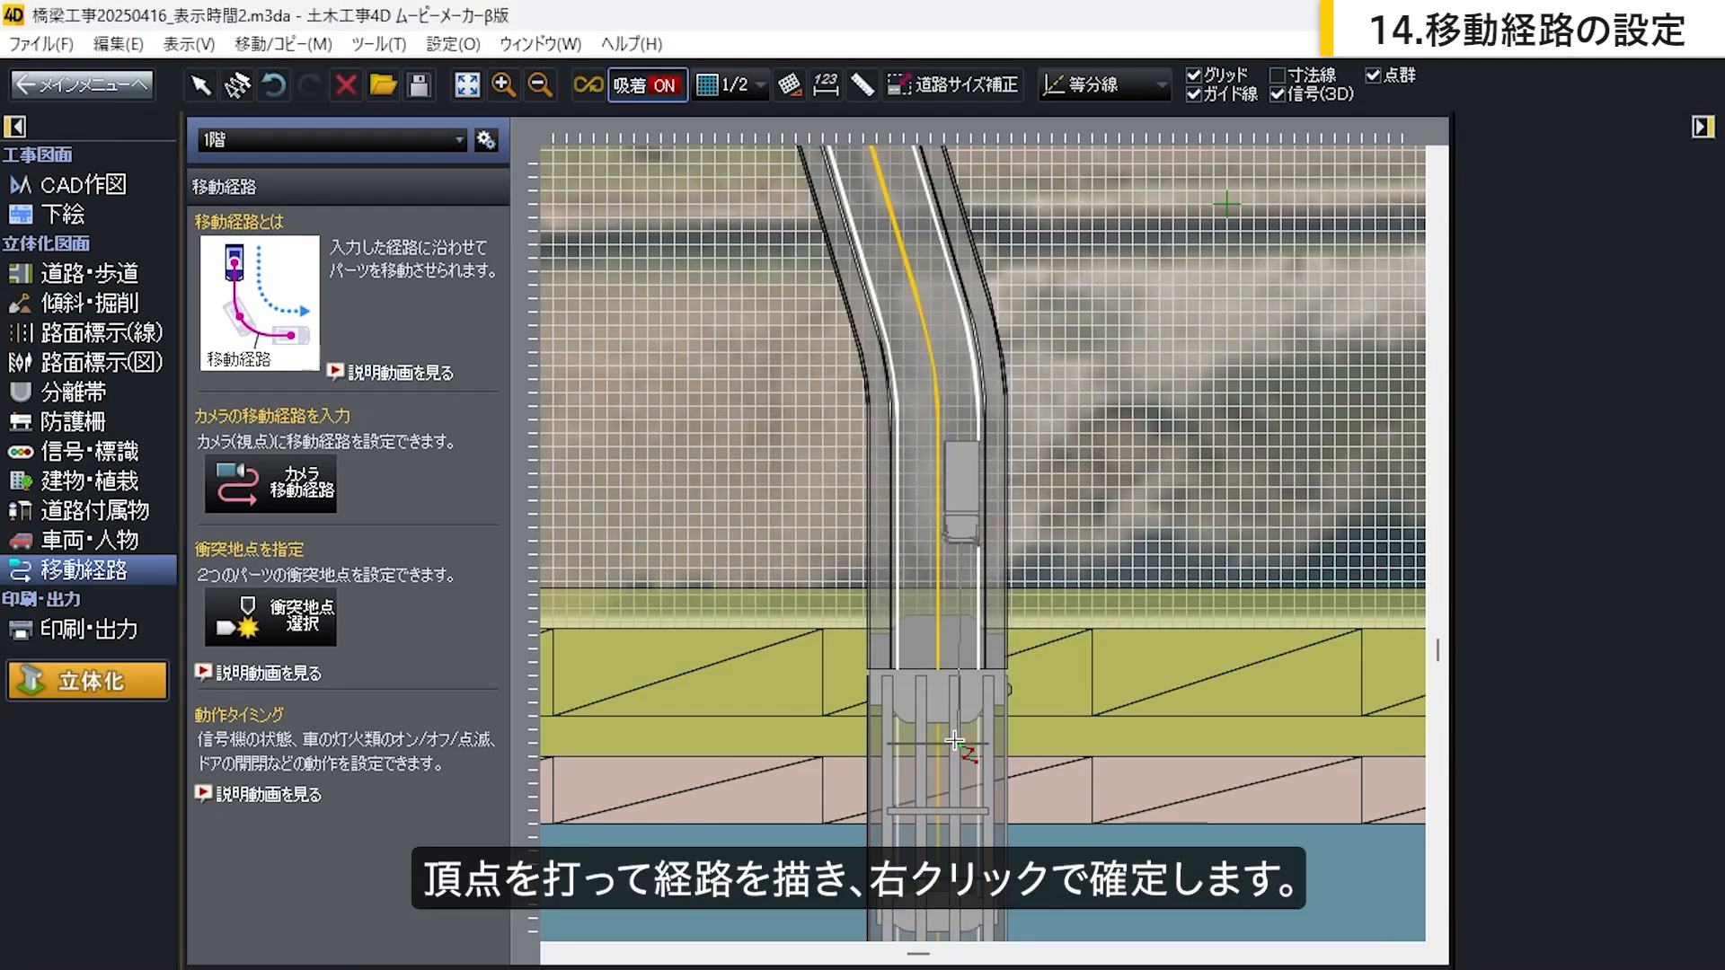
scroll(953, 521, "down", 6)
scroll(922, 480, "down", 3)
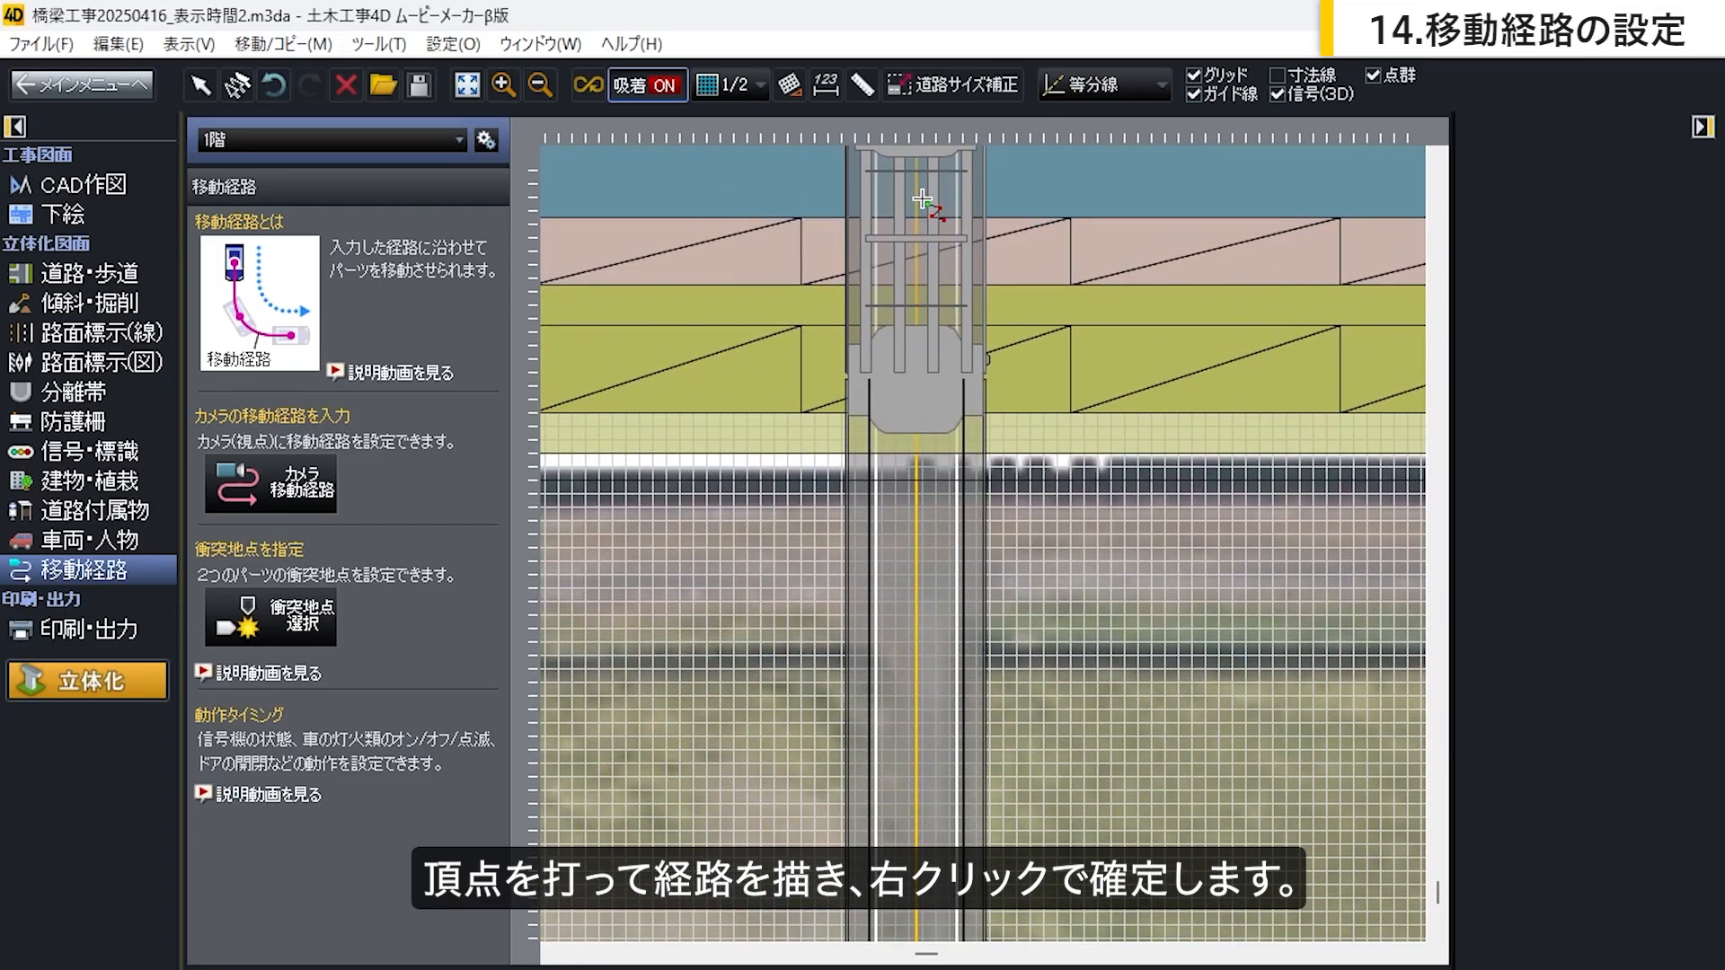
double_click(941, 762)
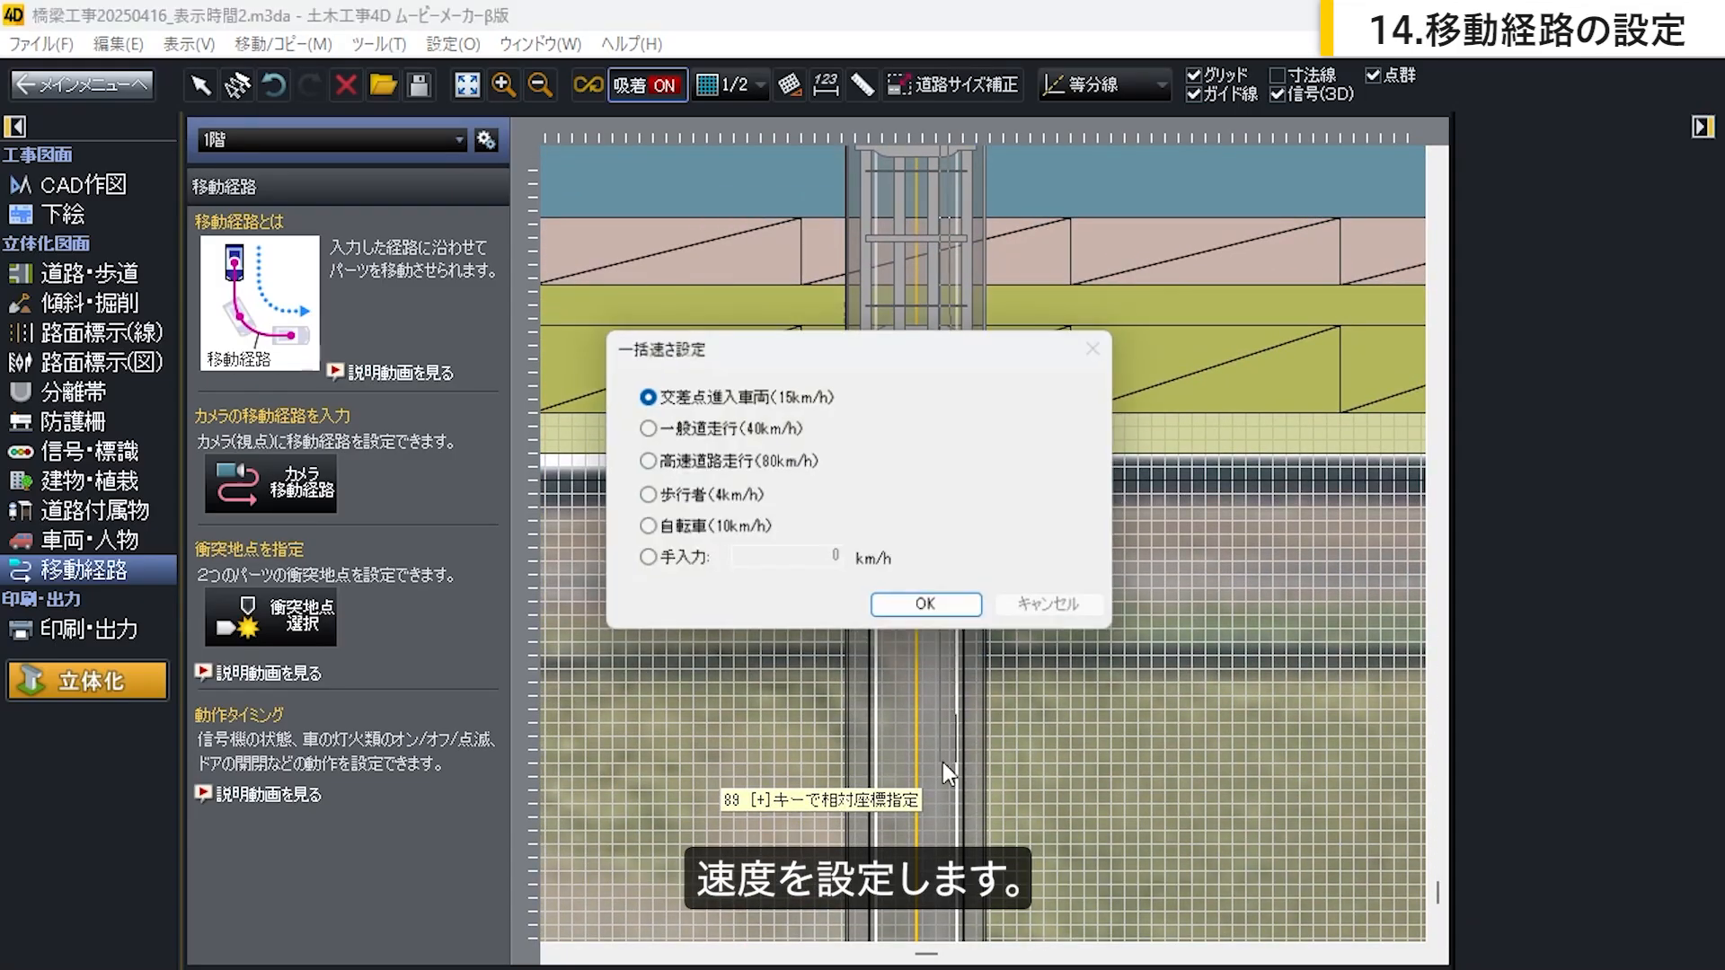
Step: Set the dump truck path's overall speed to a manually entered 30 km/h
left_click(773, 438)
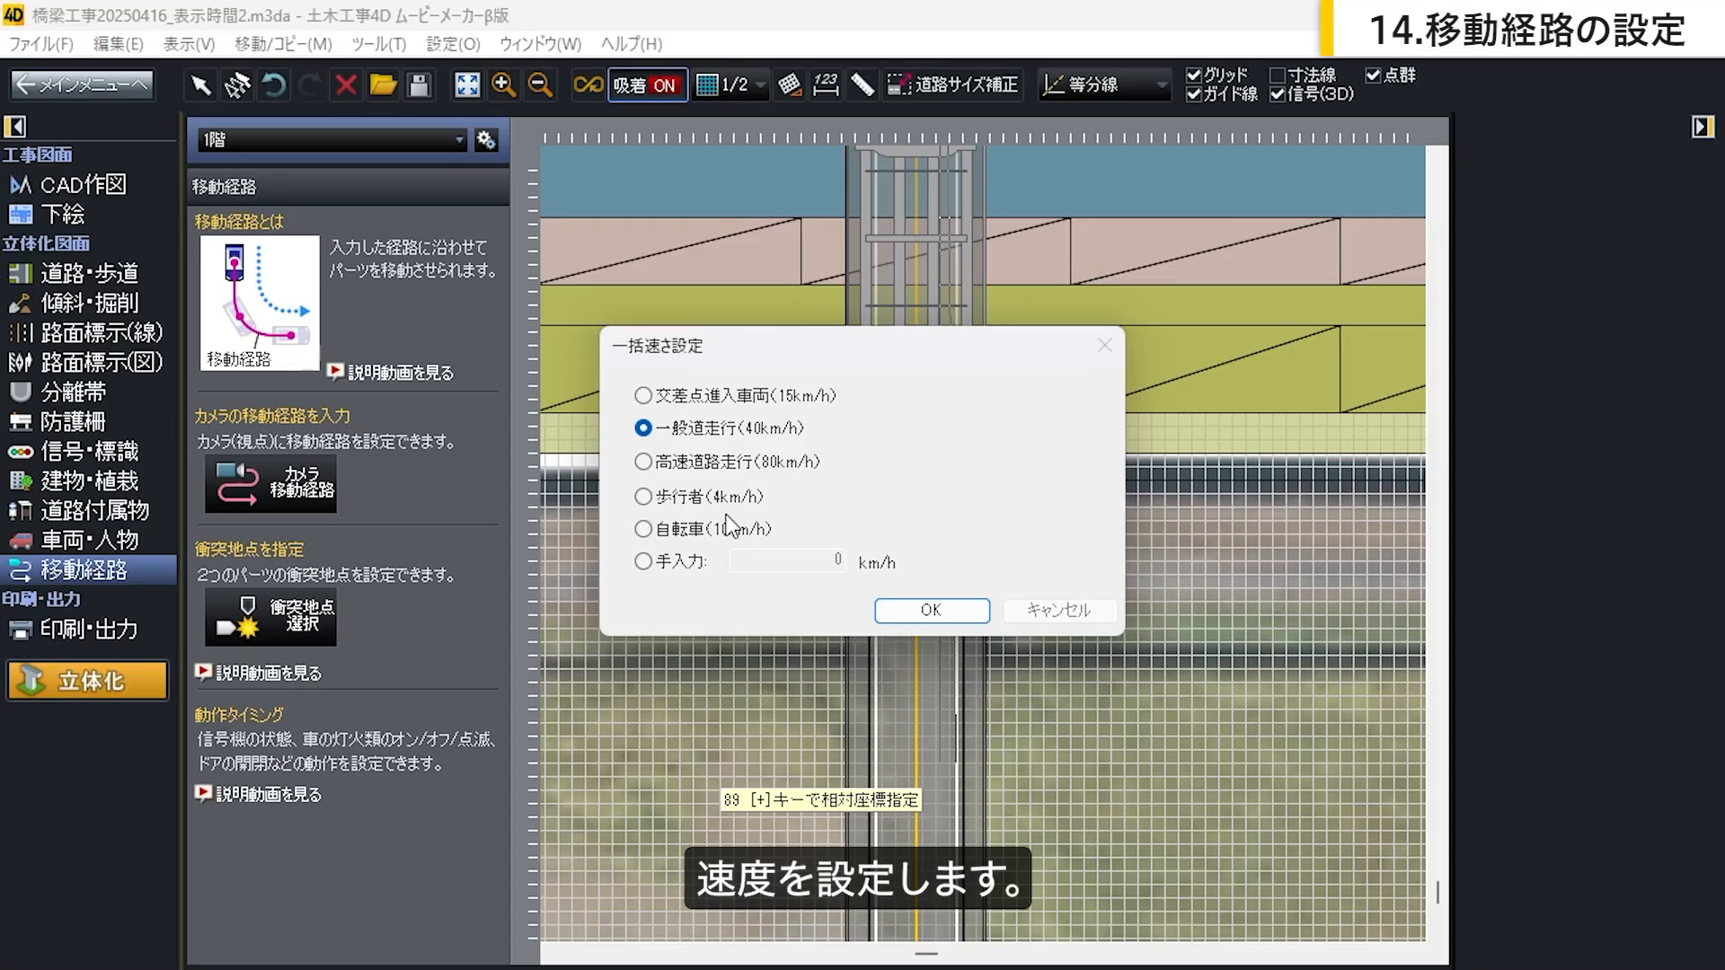
left_click(693, 566)
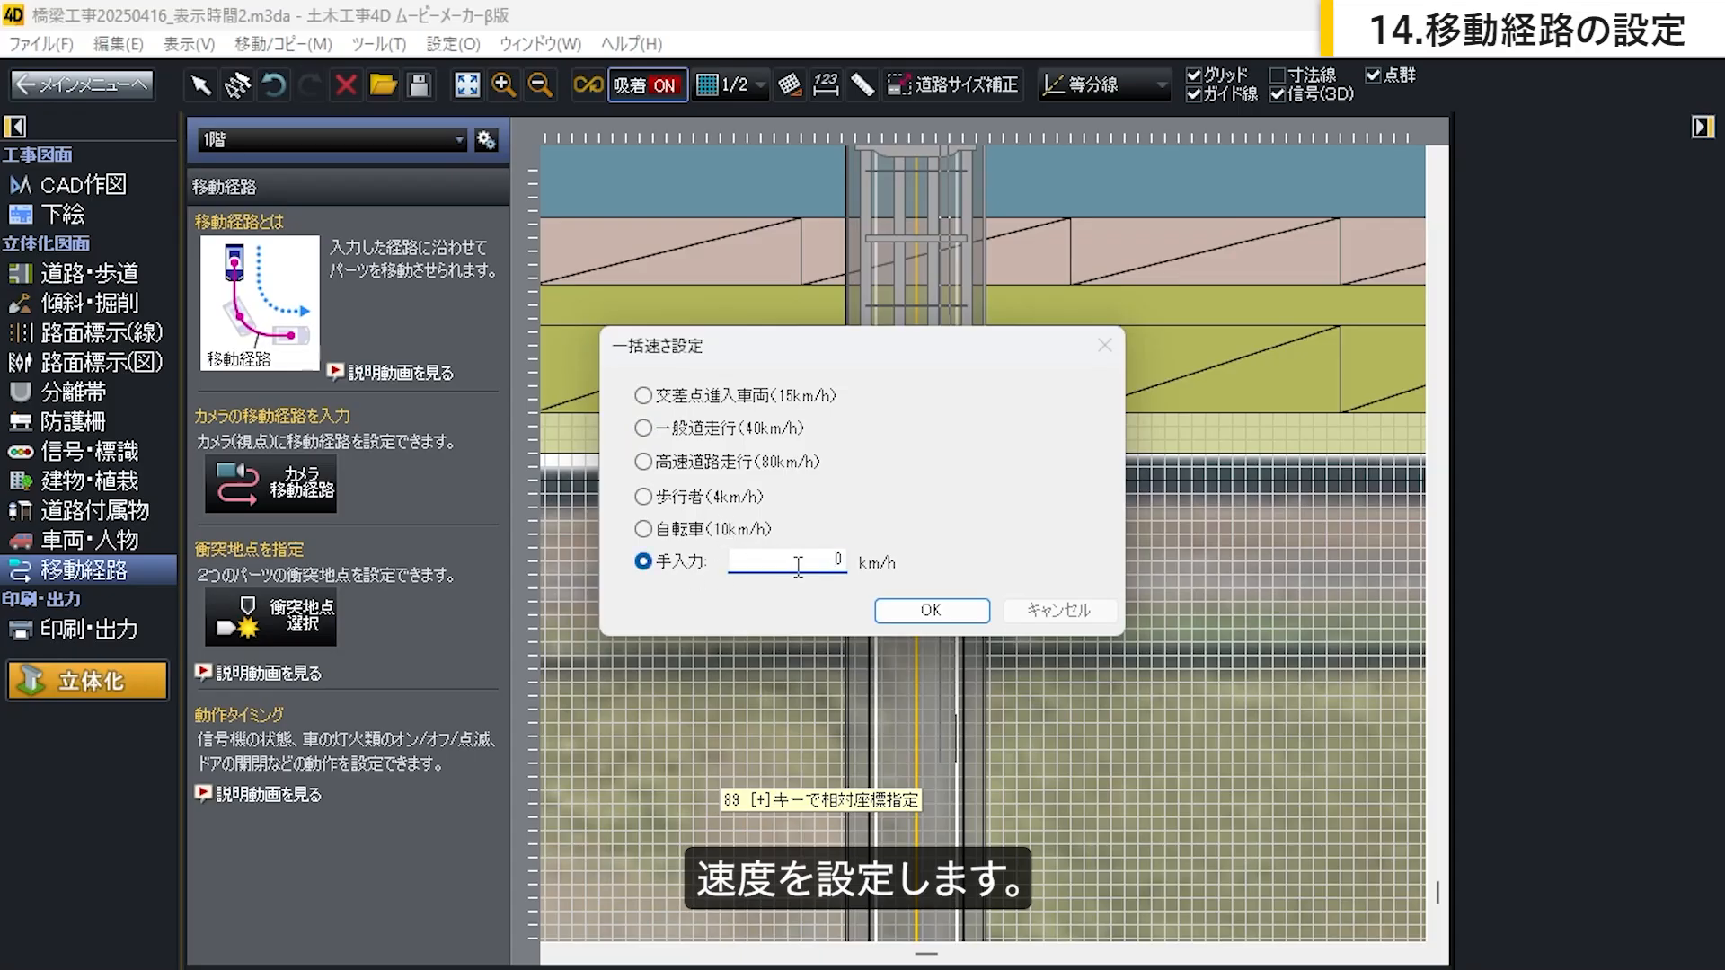
type("30")
left_click(931, 611)
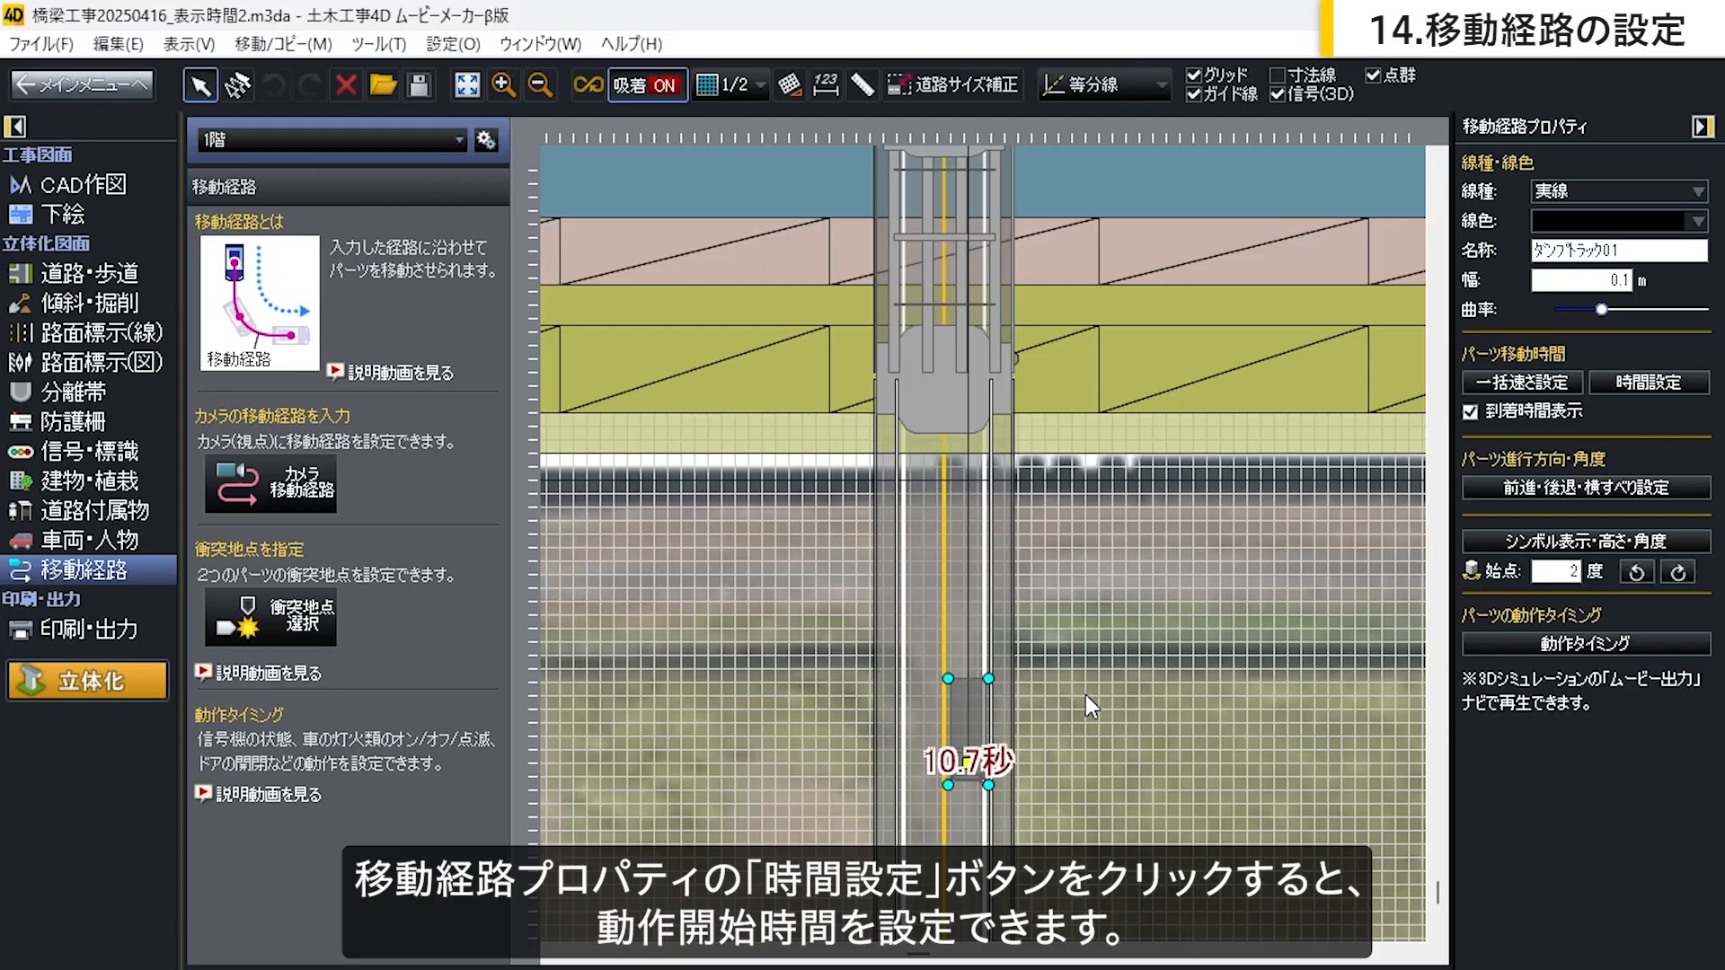
Step: Set the motion start time (動作開始時間) of the dump truck's movement path to 10 seconds
left_click(1669, 384)
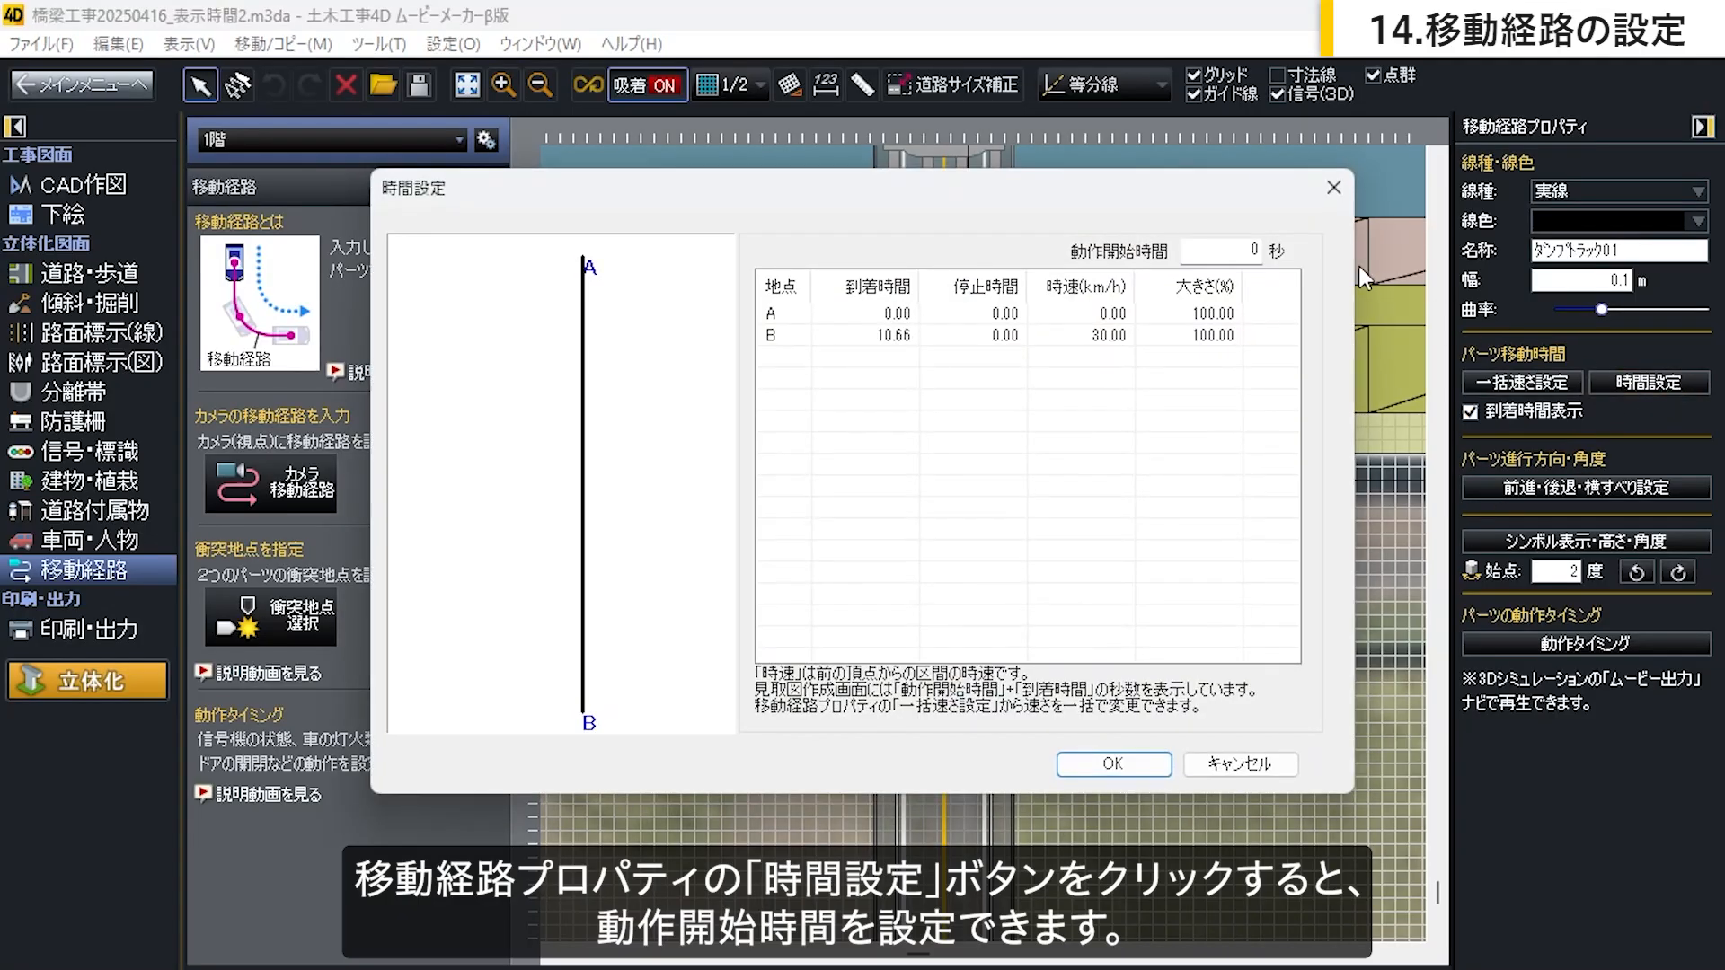
double_click(1250, 256)
type("10")
left_click(1114, 764)
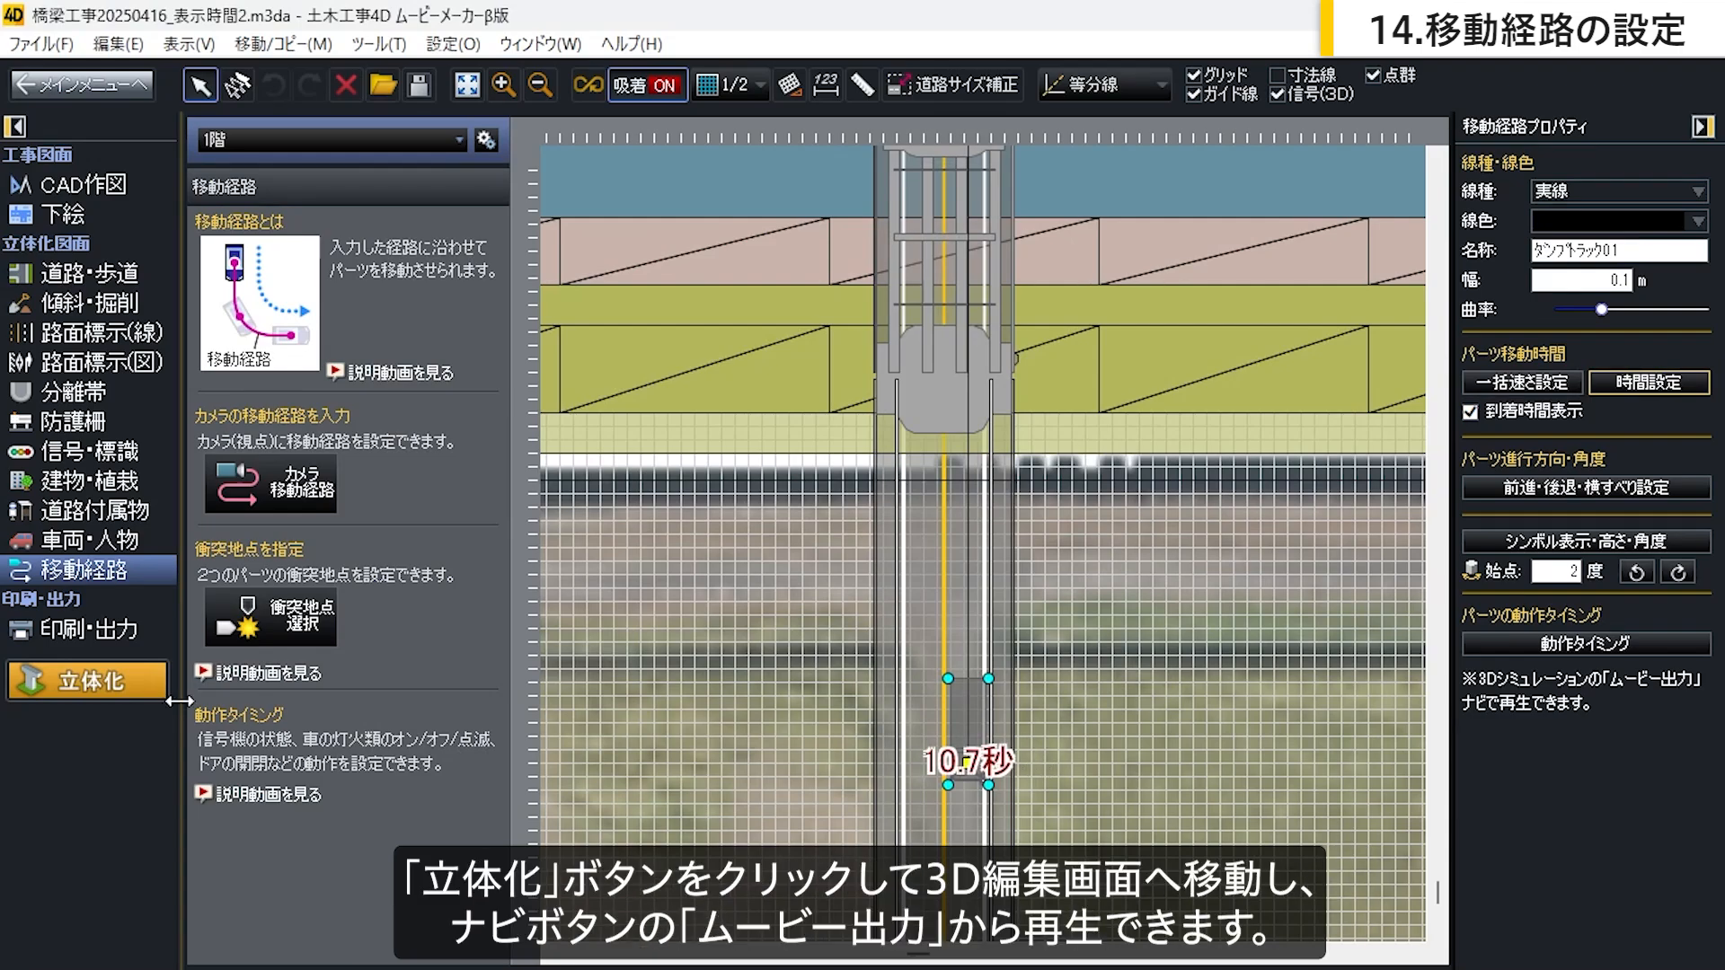
Step: Generate the 3D view from the plan, play the movie from the current viewpoint, and stop the playback
left_click(133, 688)
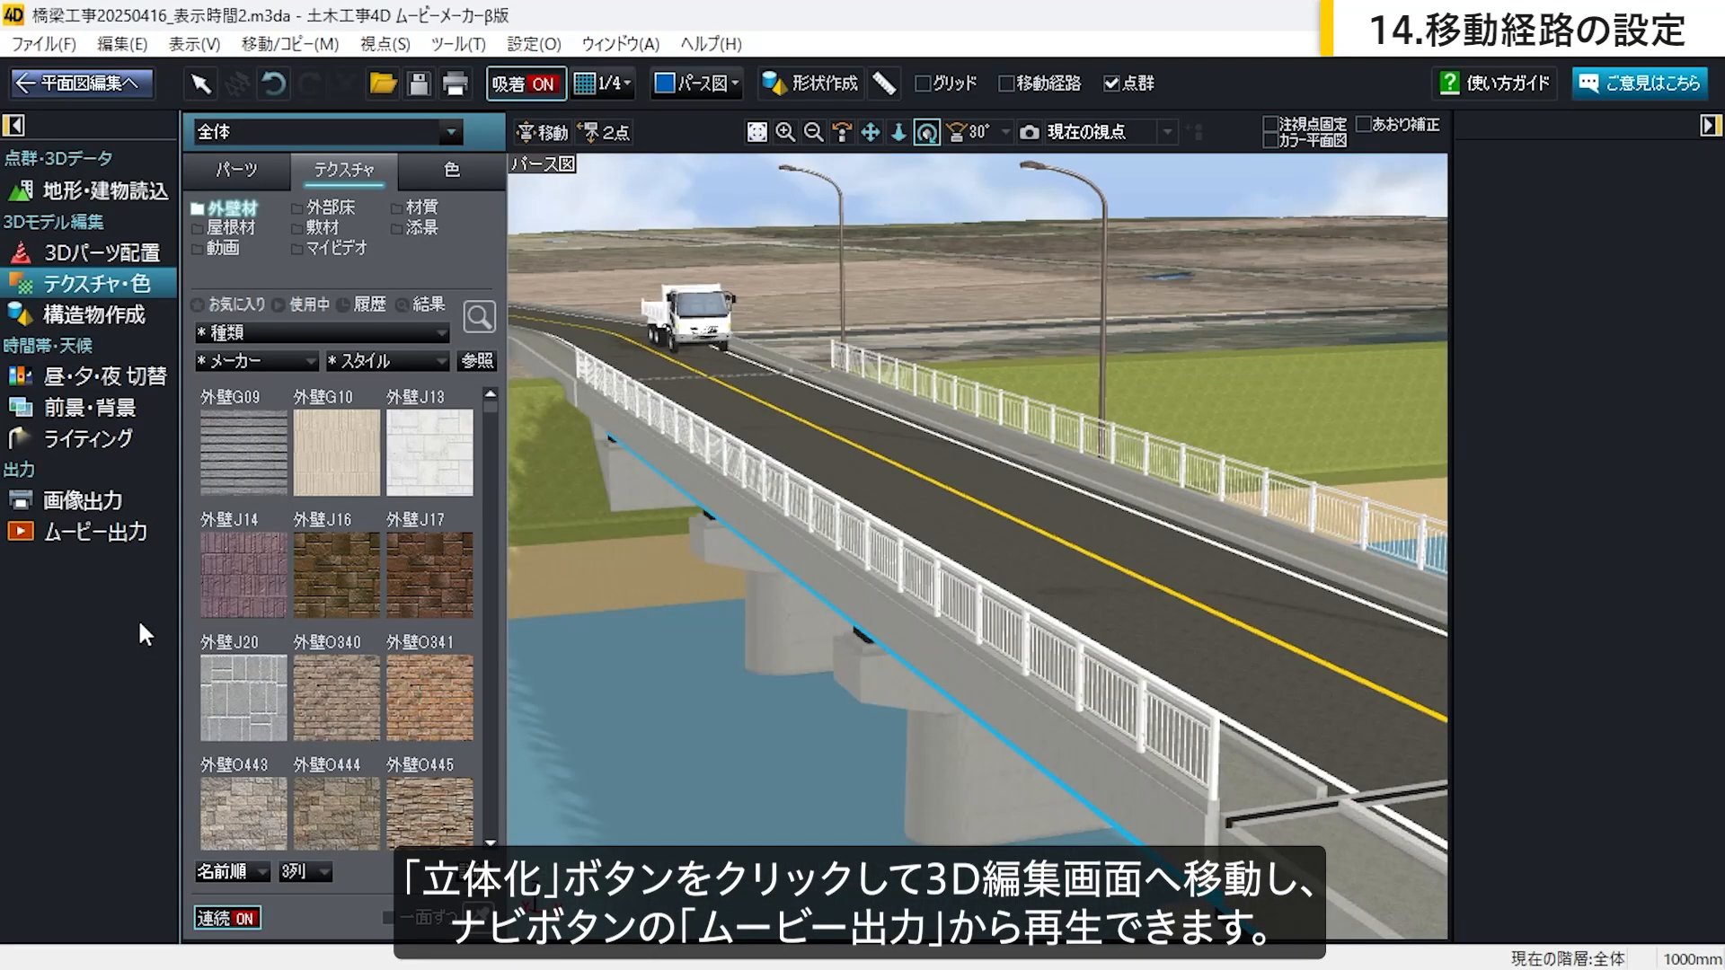
left_click(137, 532)
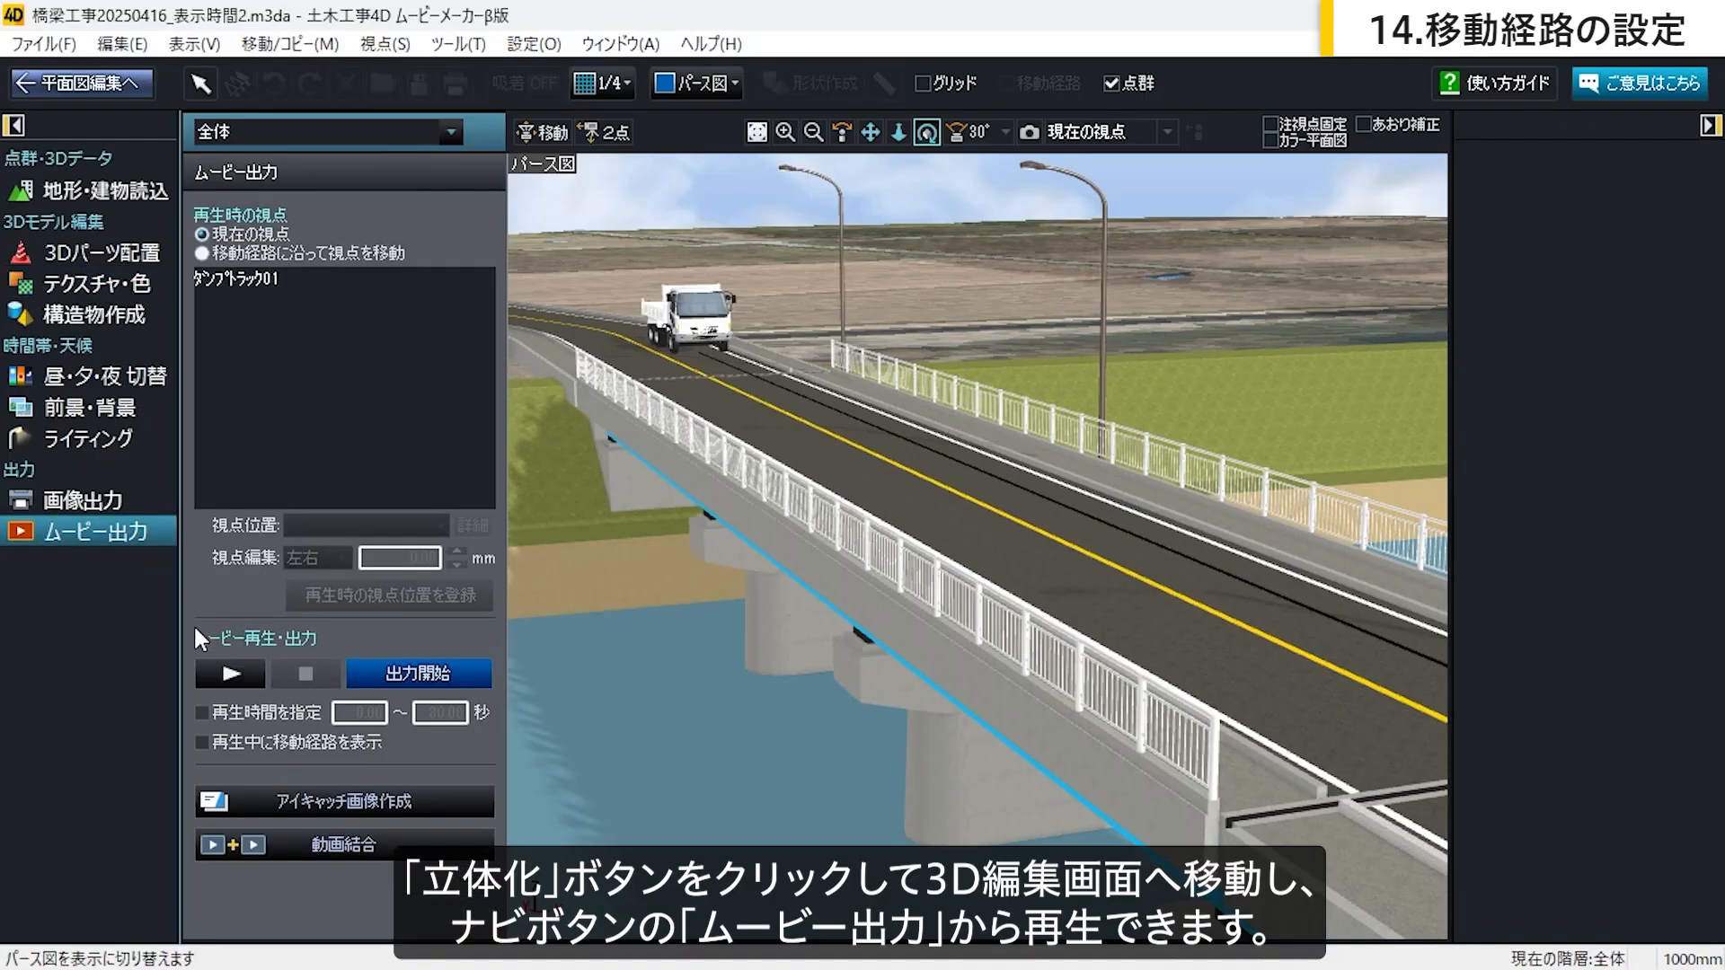
left_click(242, 676)
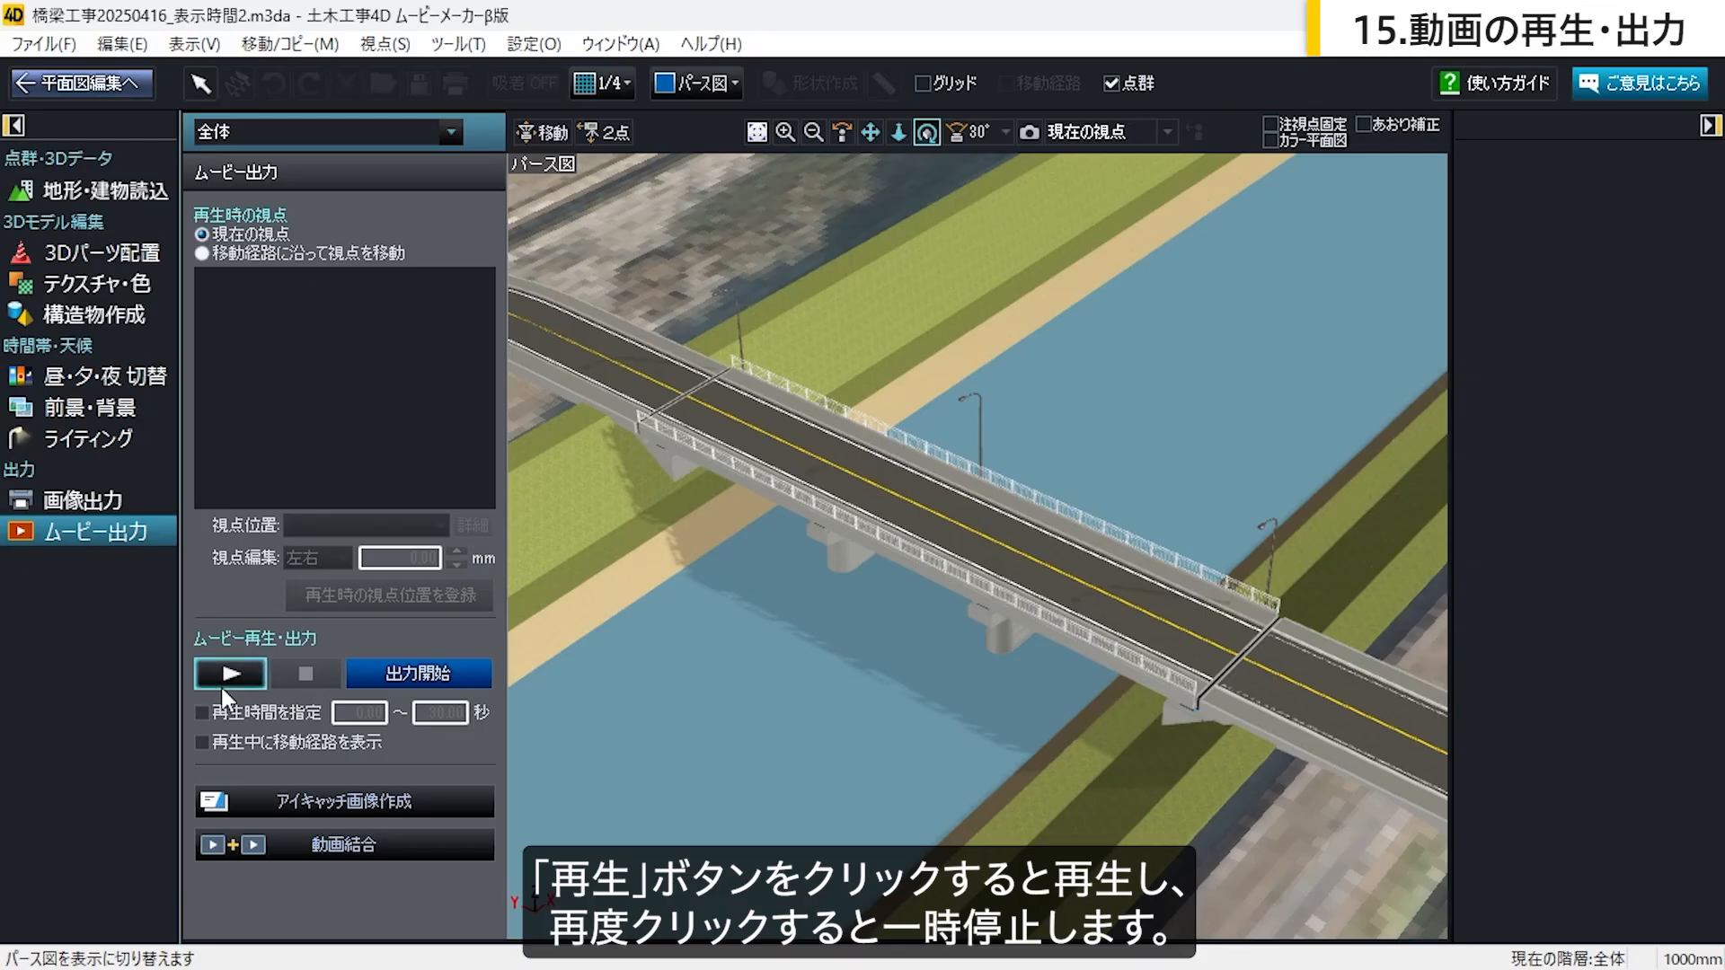
left_click(227, 676)
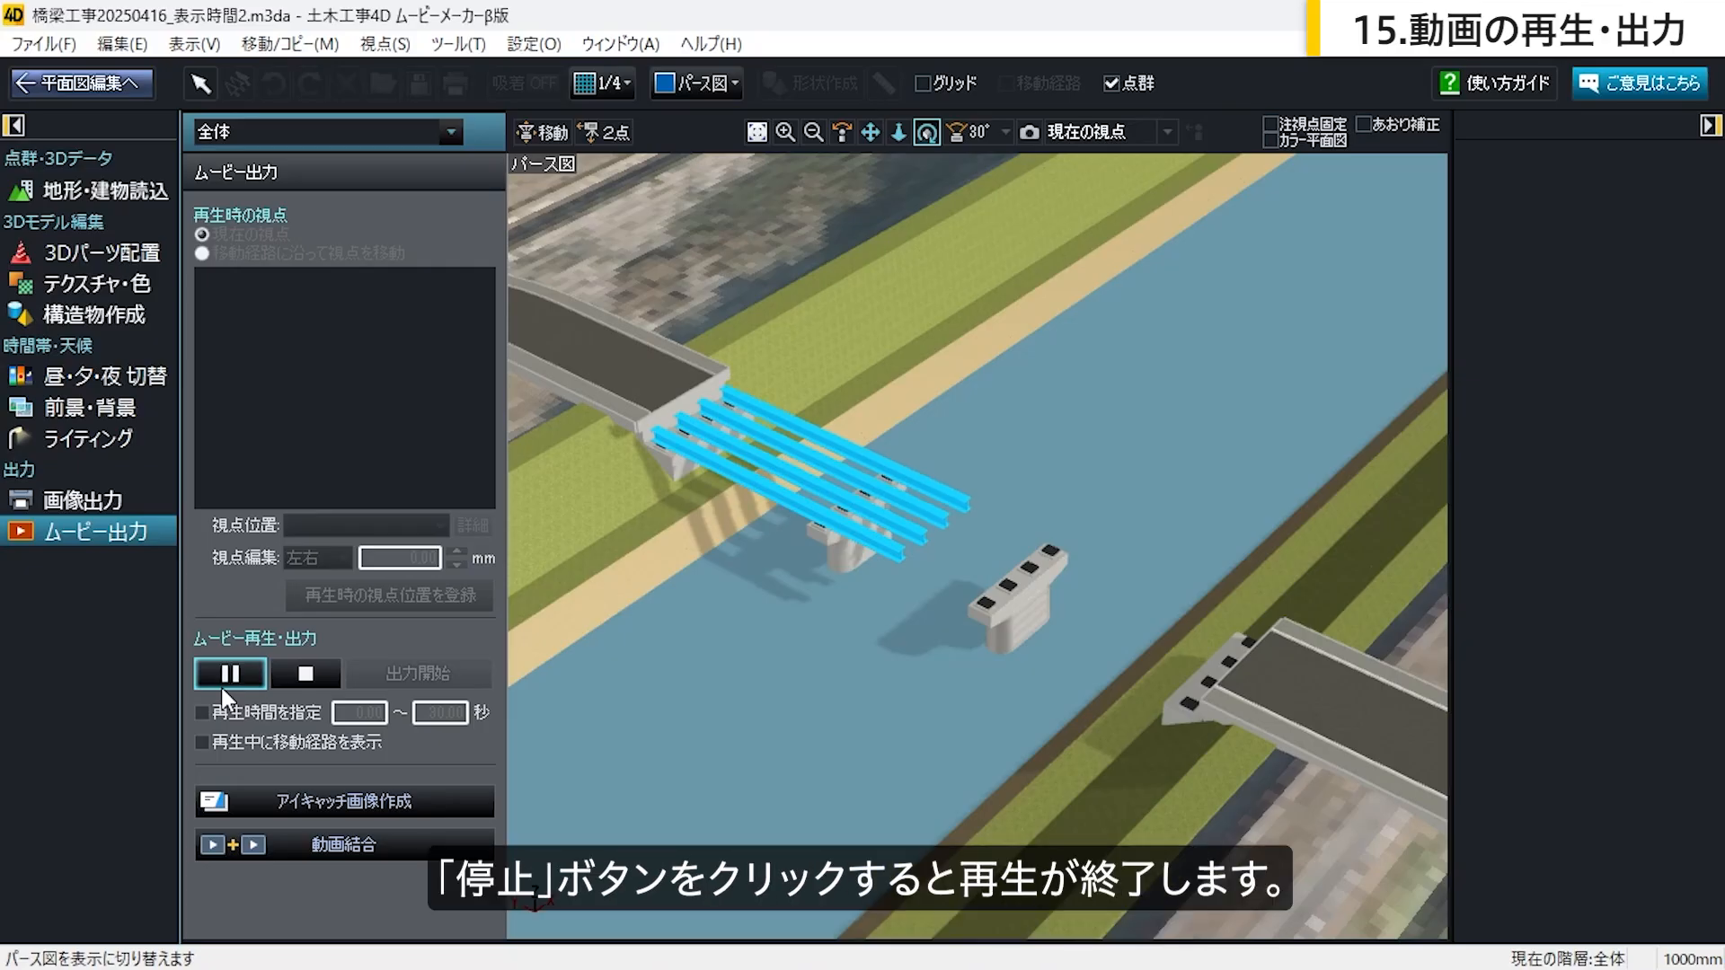
left_click(311, 672)
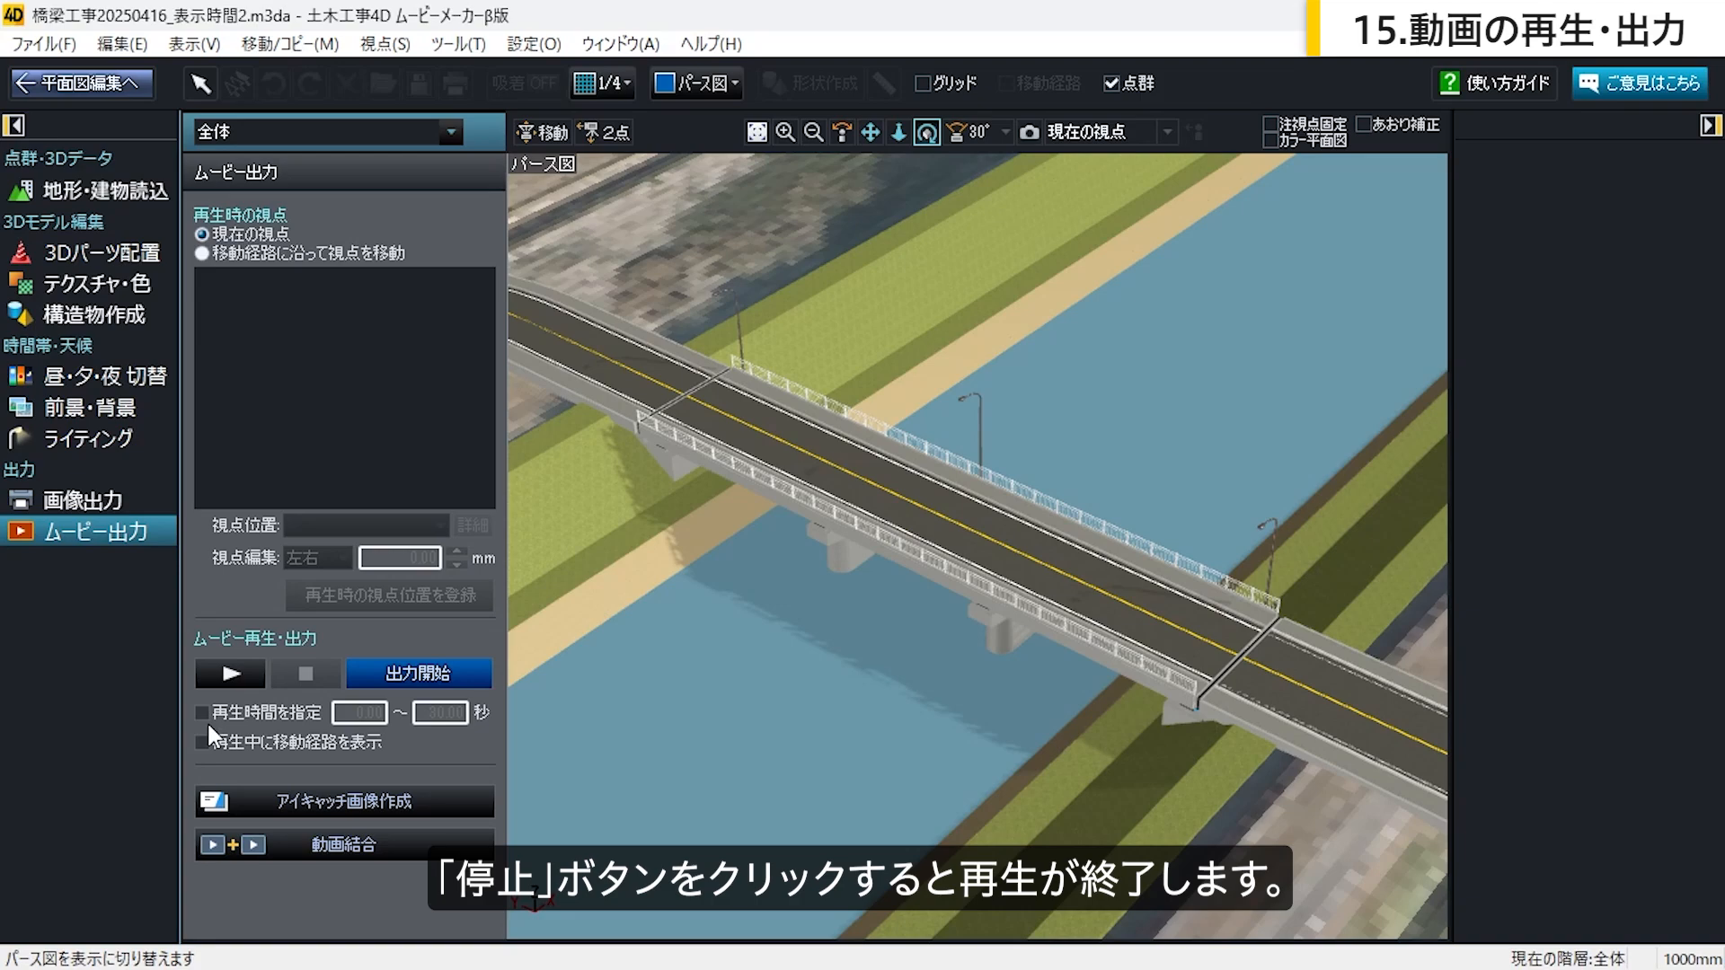
Step: Start exporting the bridge construction movie and name the output file 橋梁工事
left_click(426, 675)
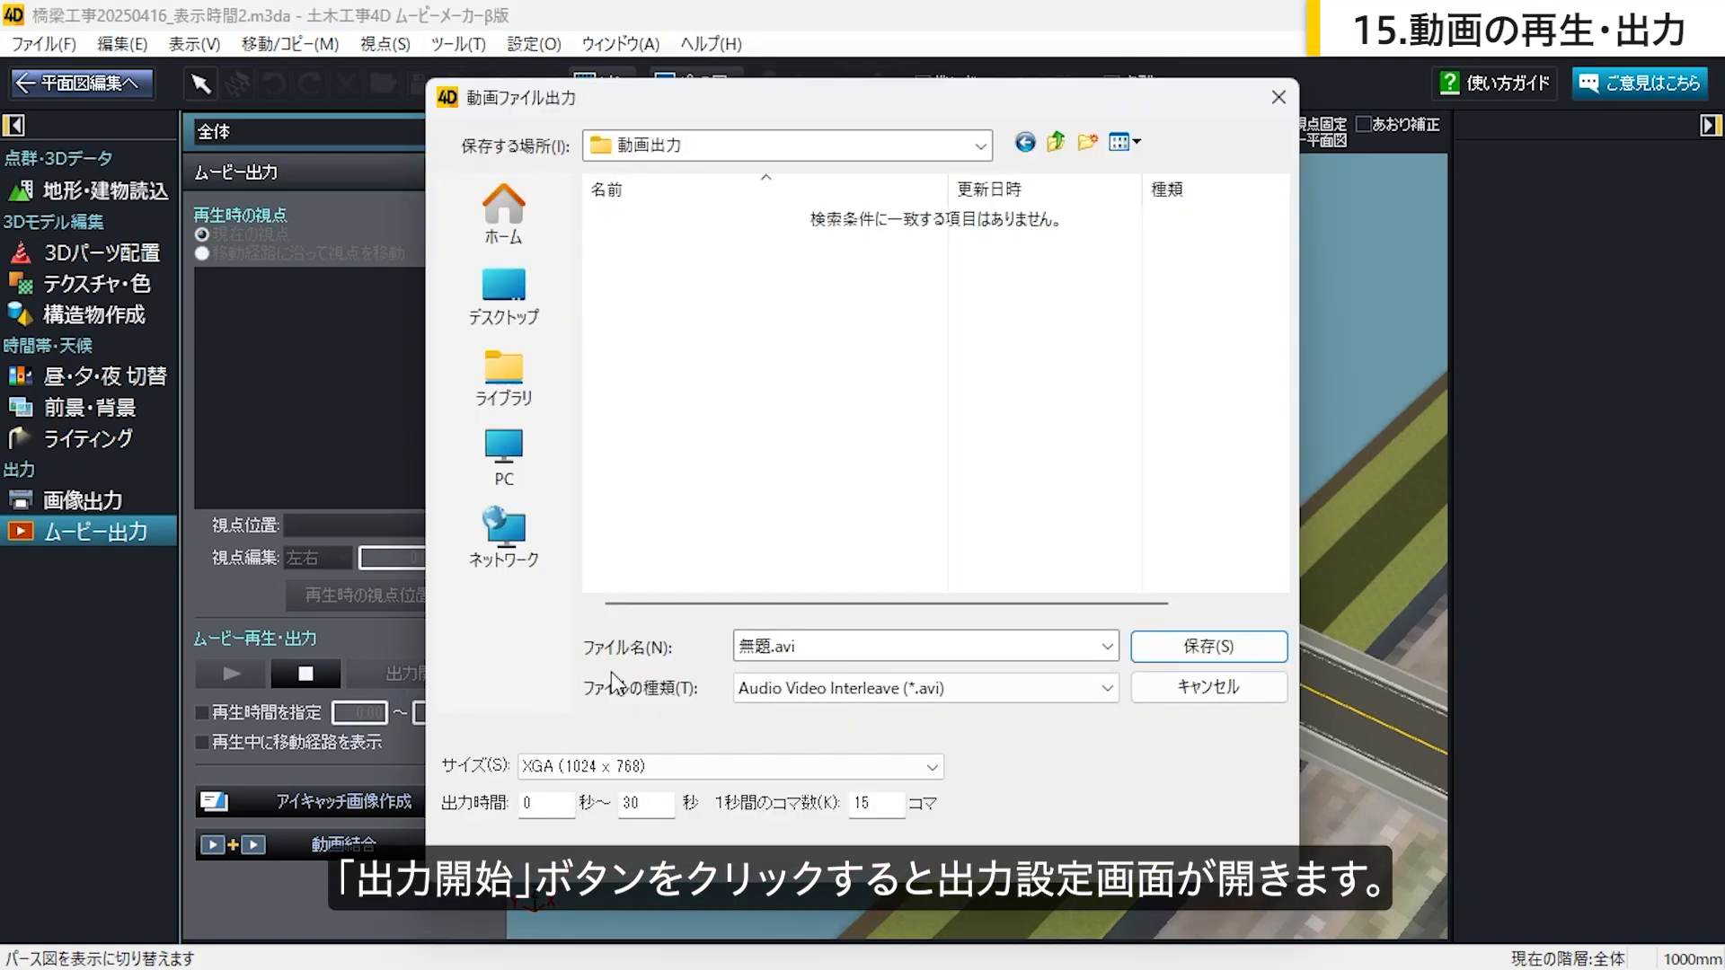
left_click(774, 648)
left_click(773, 648)
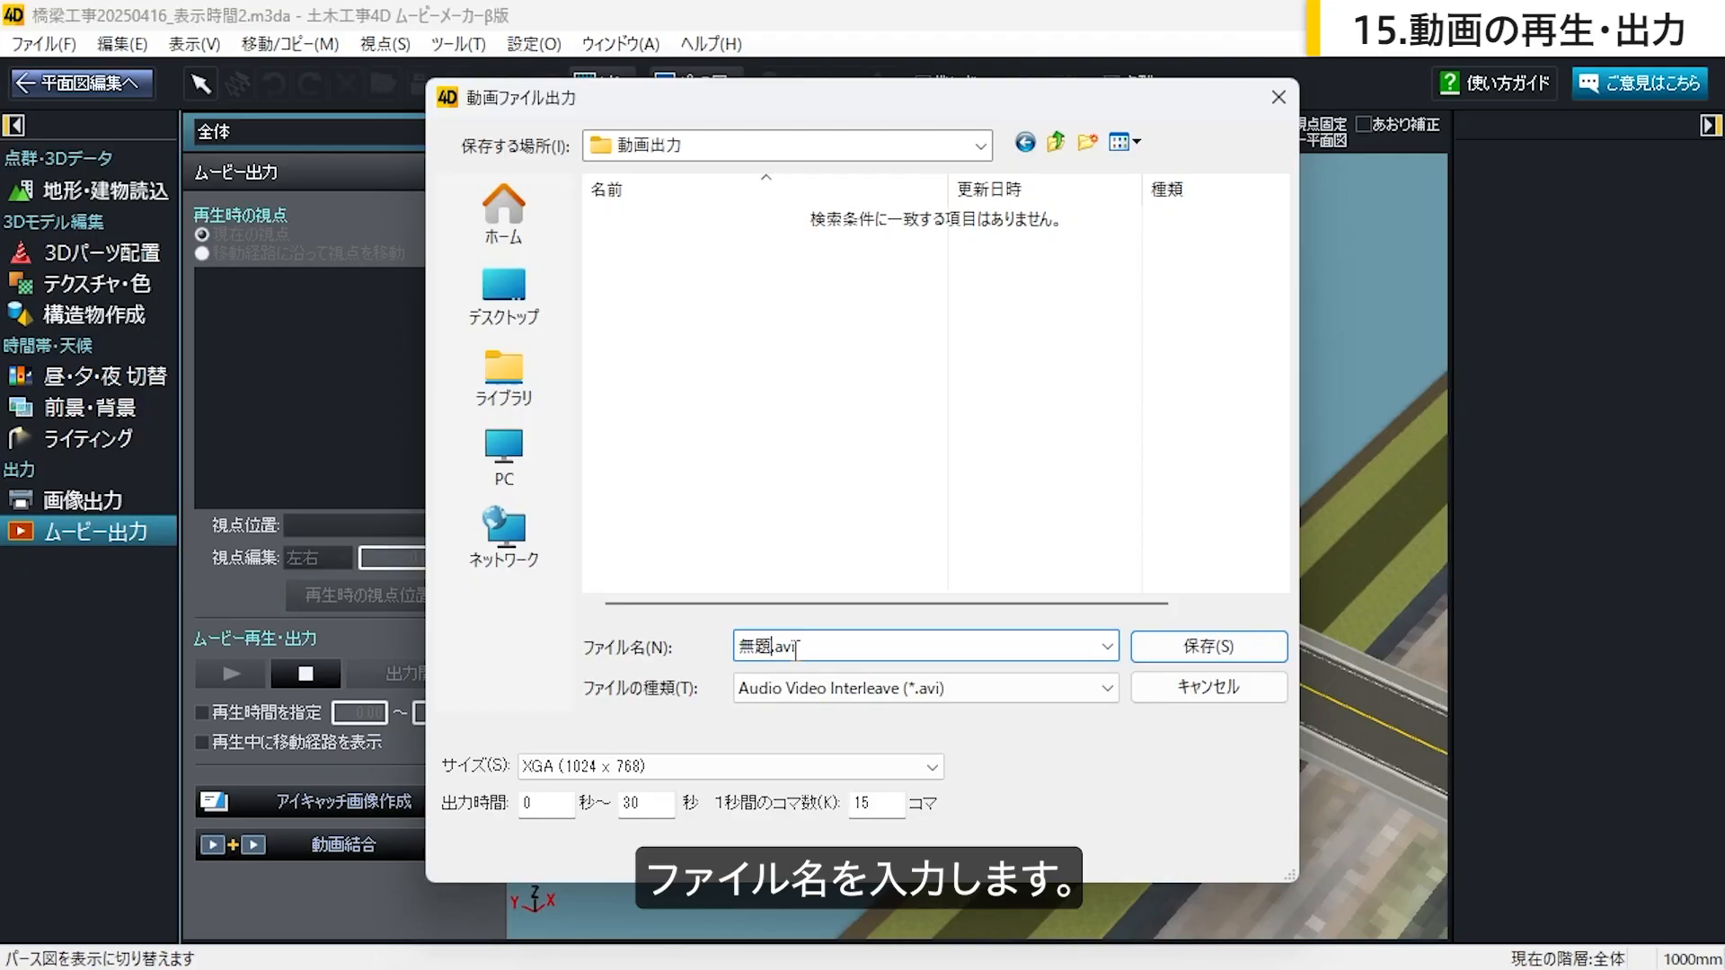
key("BackSpace")
key("BackSpace")
type("橋梁工事")
Step: Choose MPEG-4 (*.mp4) as the output format of the bridge construction movie
left_click(1031, 683)
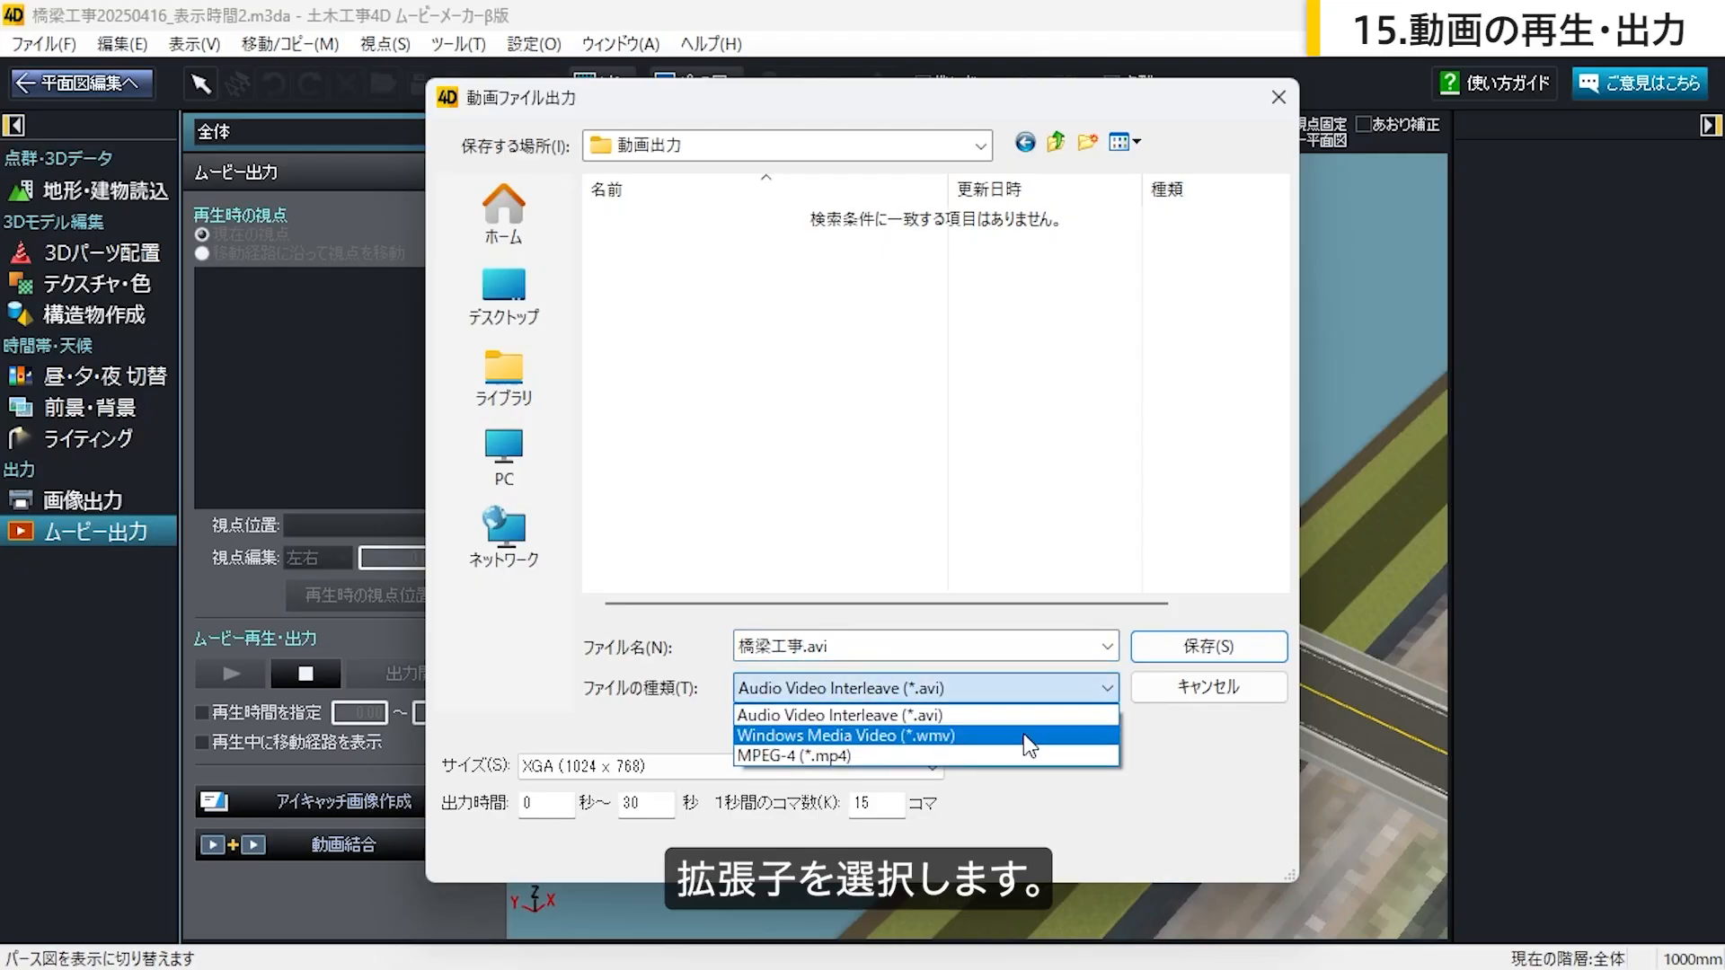
left_click(1024, 735)
left_click(1015, 688)
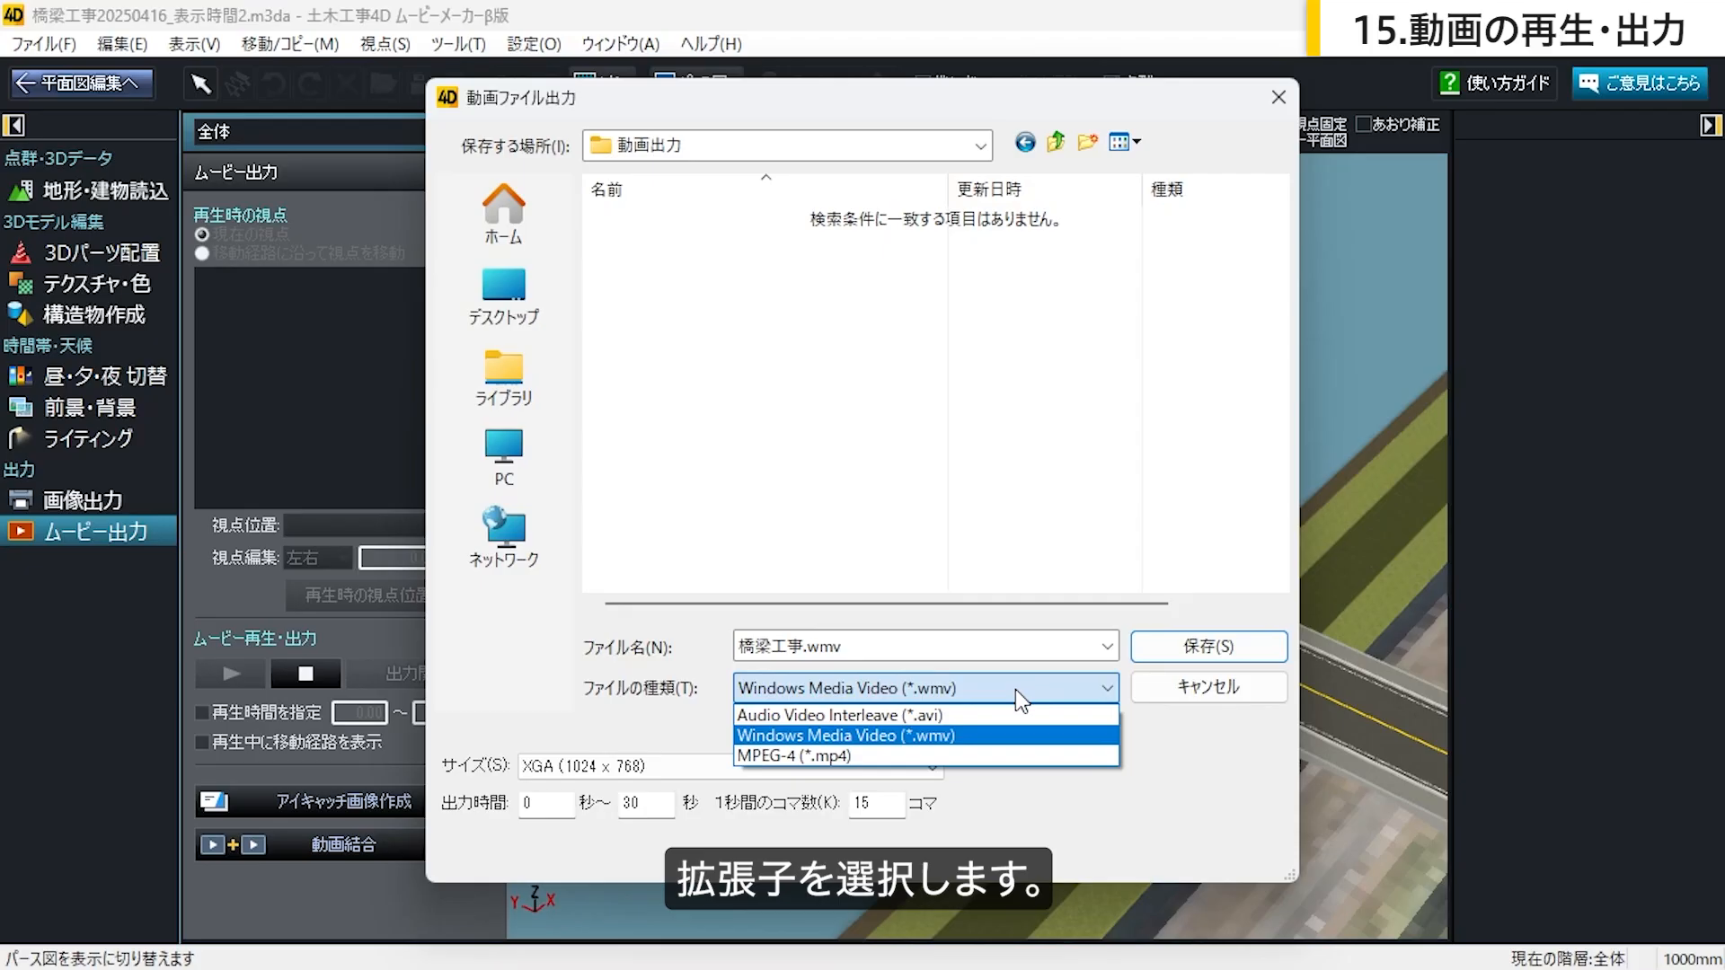
left_click(1020, 757)
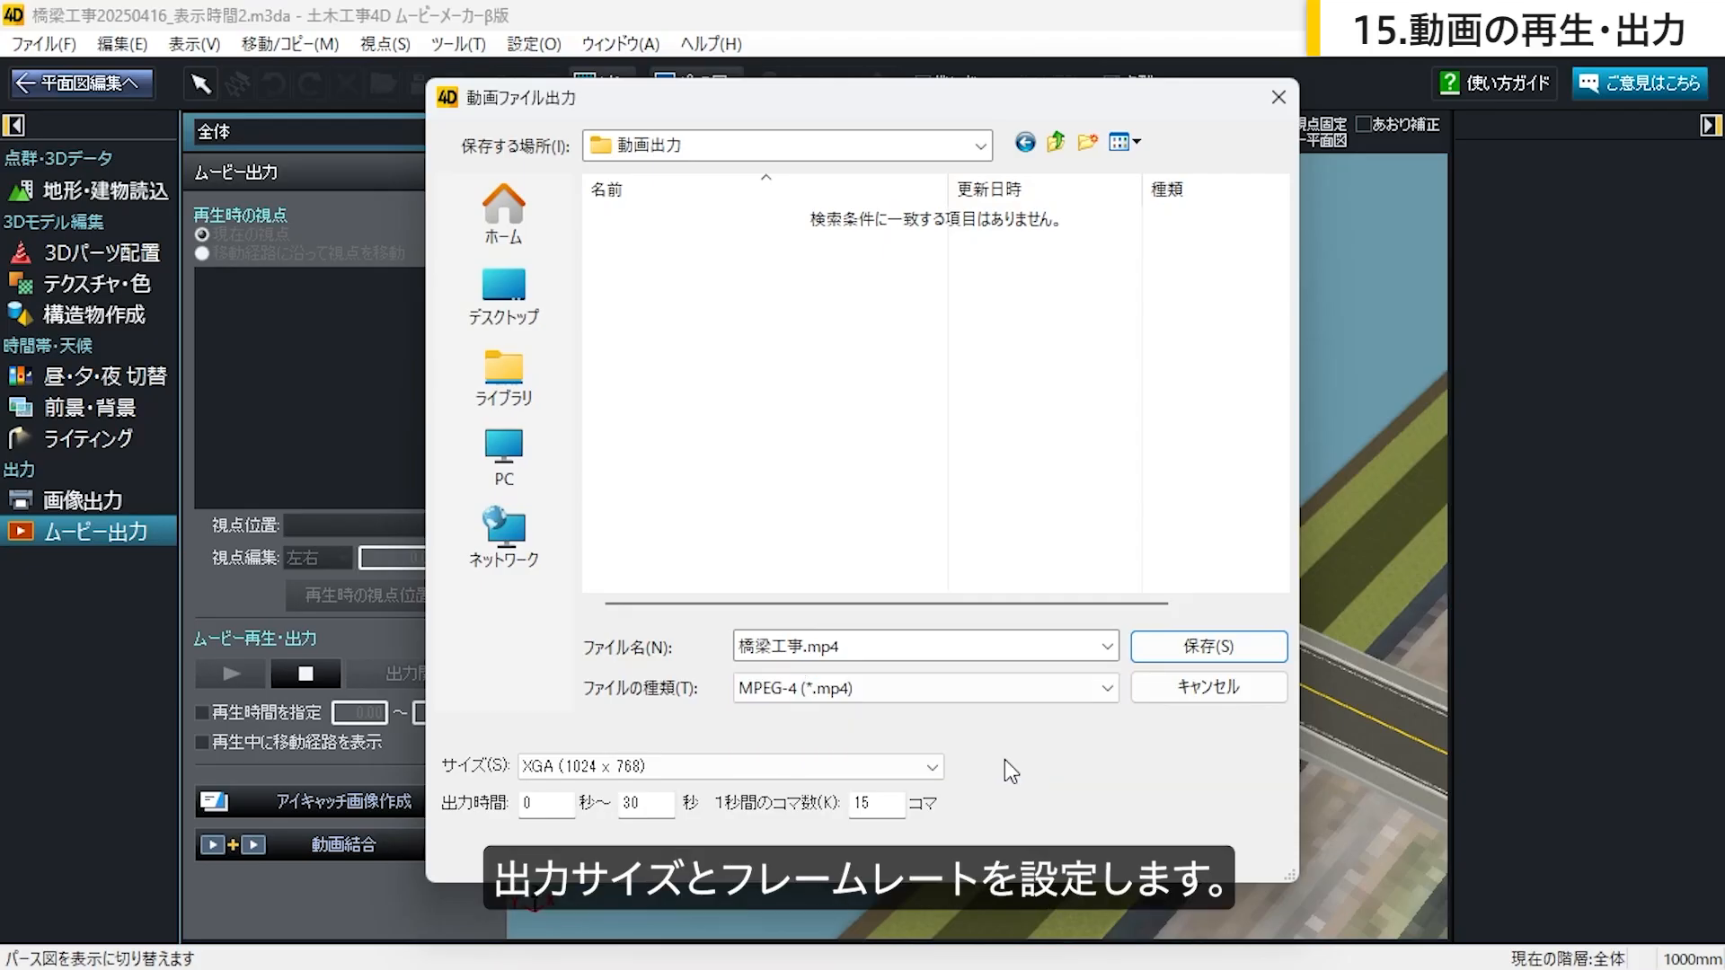
Step: Export the movie at FullHD (1920 x 1080) with 30 frames per second, and check the saved 橋梁工事.mp4 in its folder
left_click(925, 769)
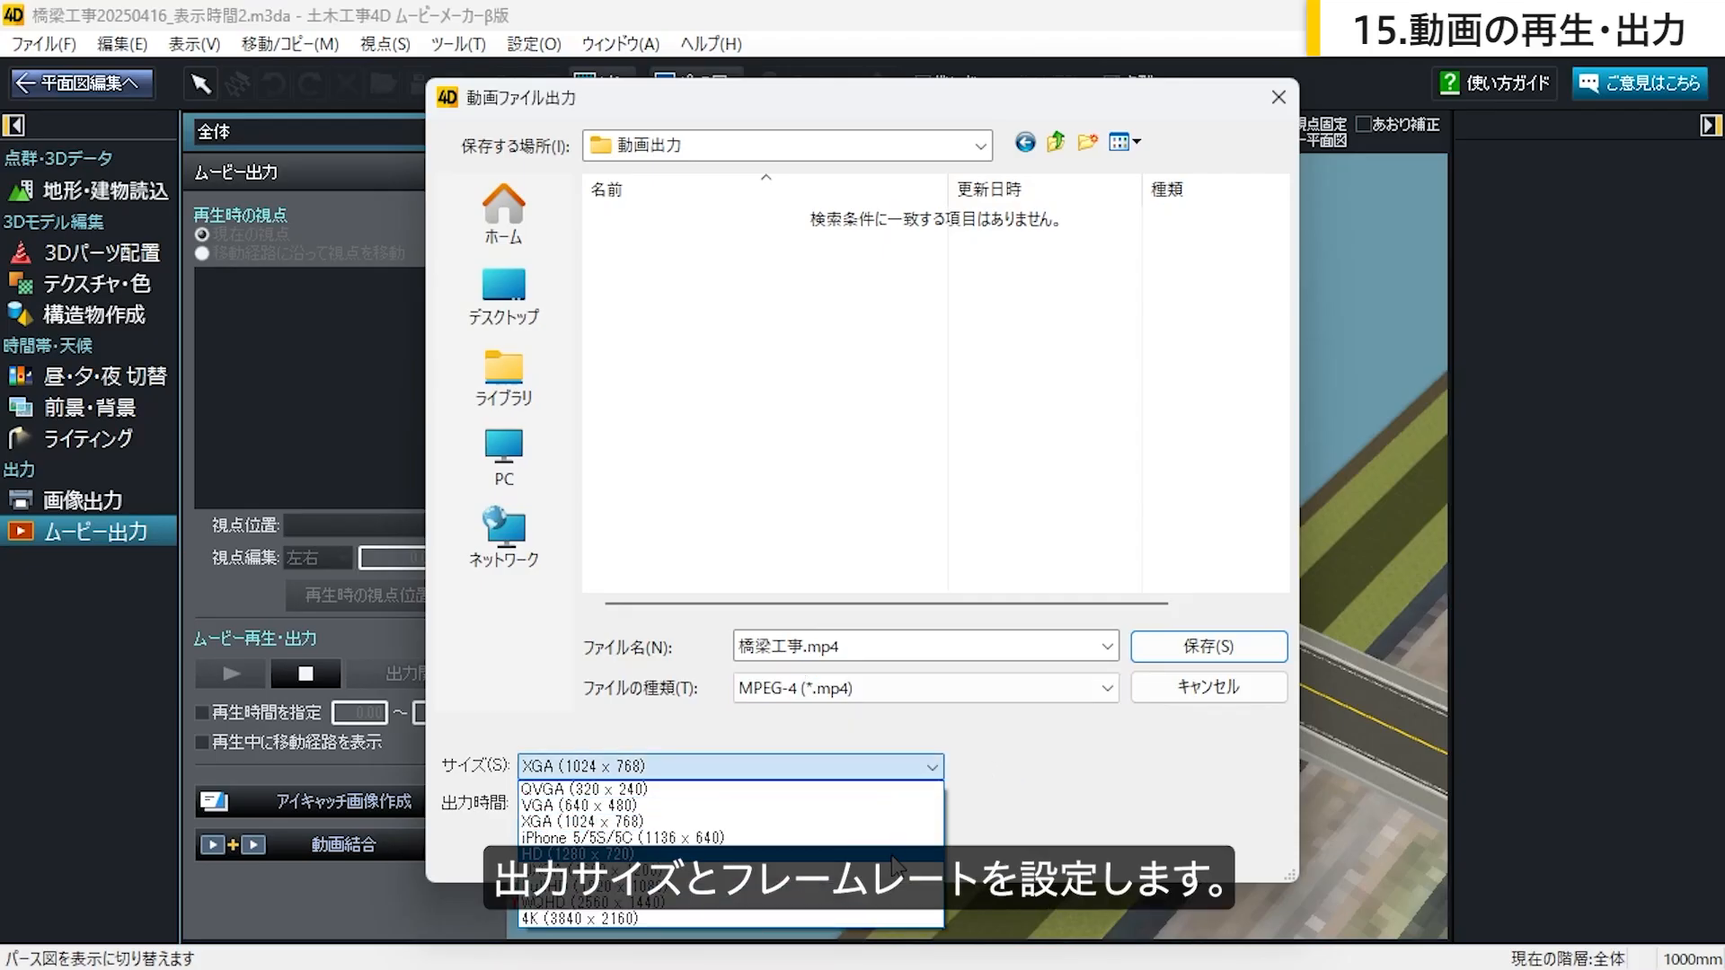
left_click(896, 889)
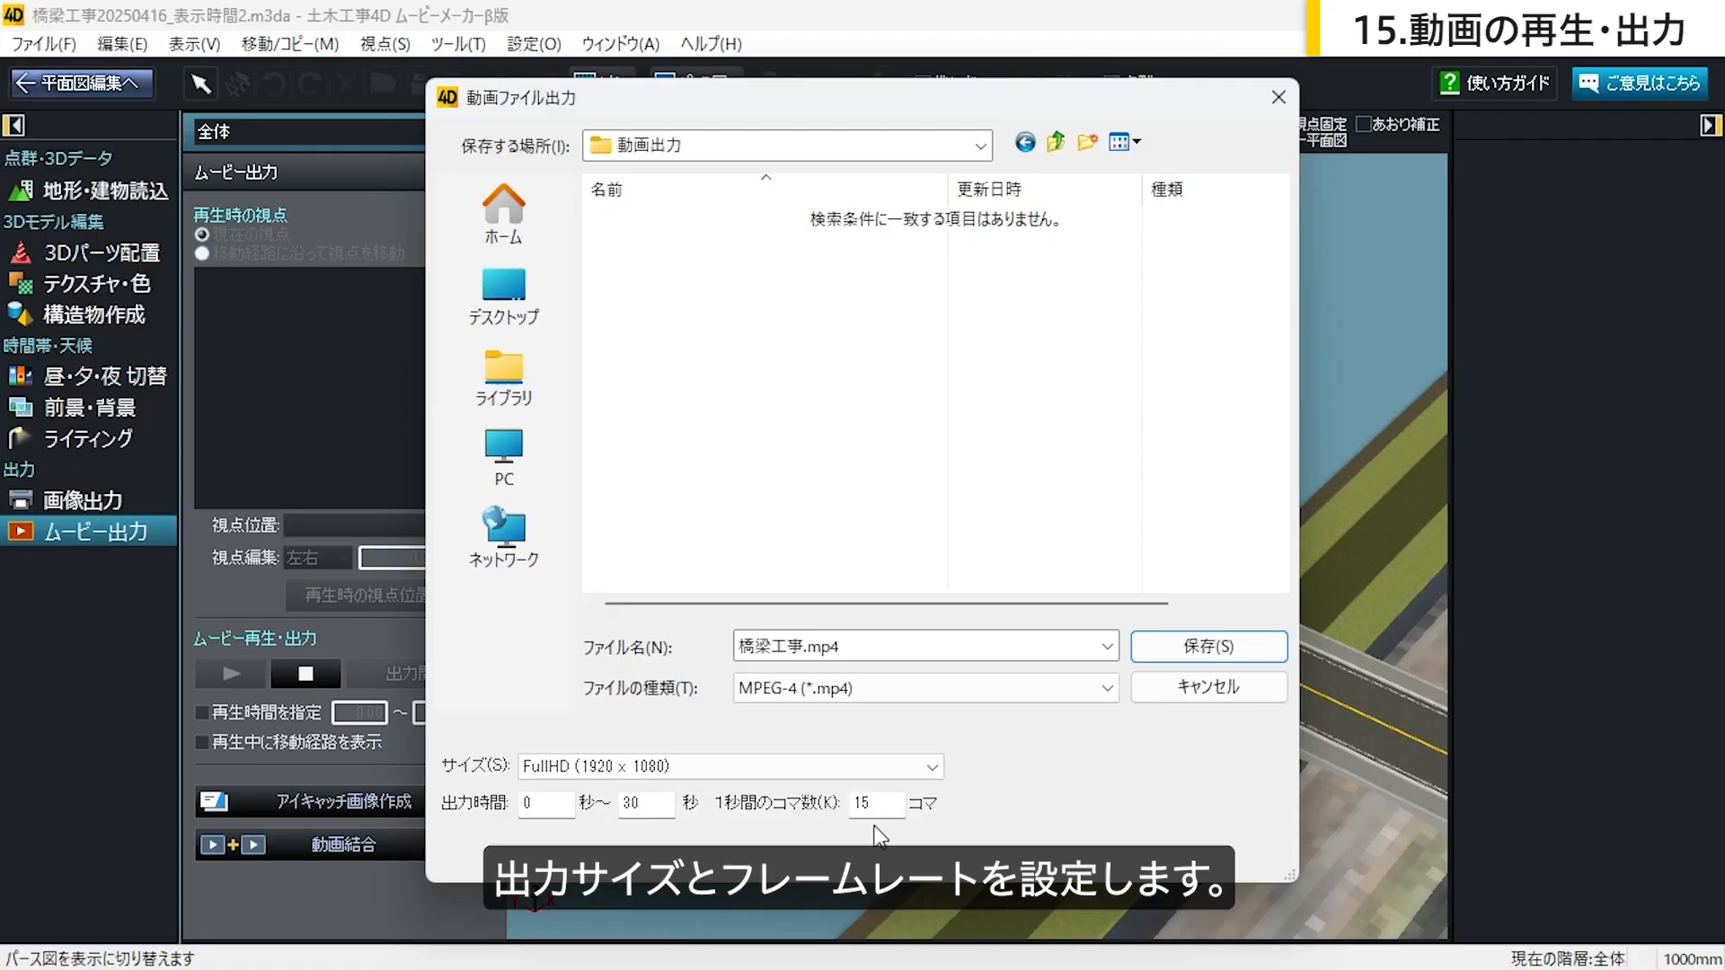
double_click(849, 802)
type("30")
left_click(1168, 663)
left_click(933, 553)
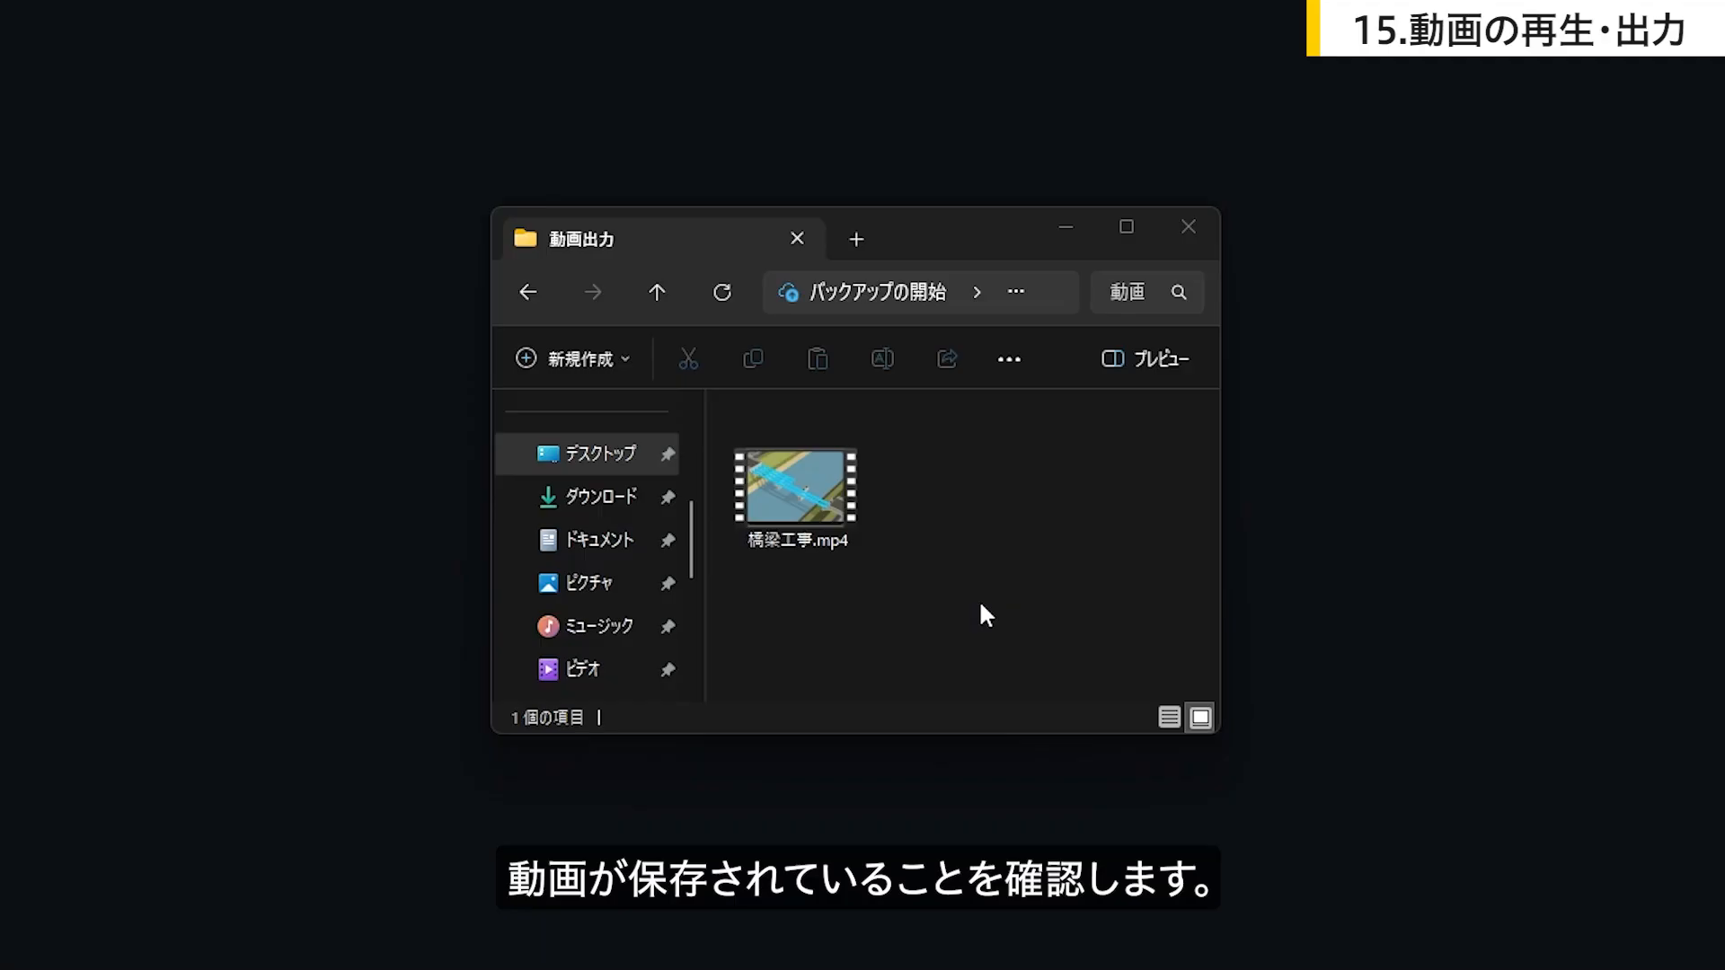
left_click(843, 508)
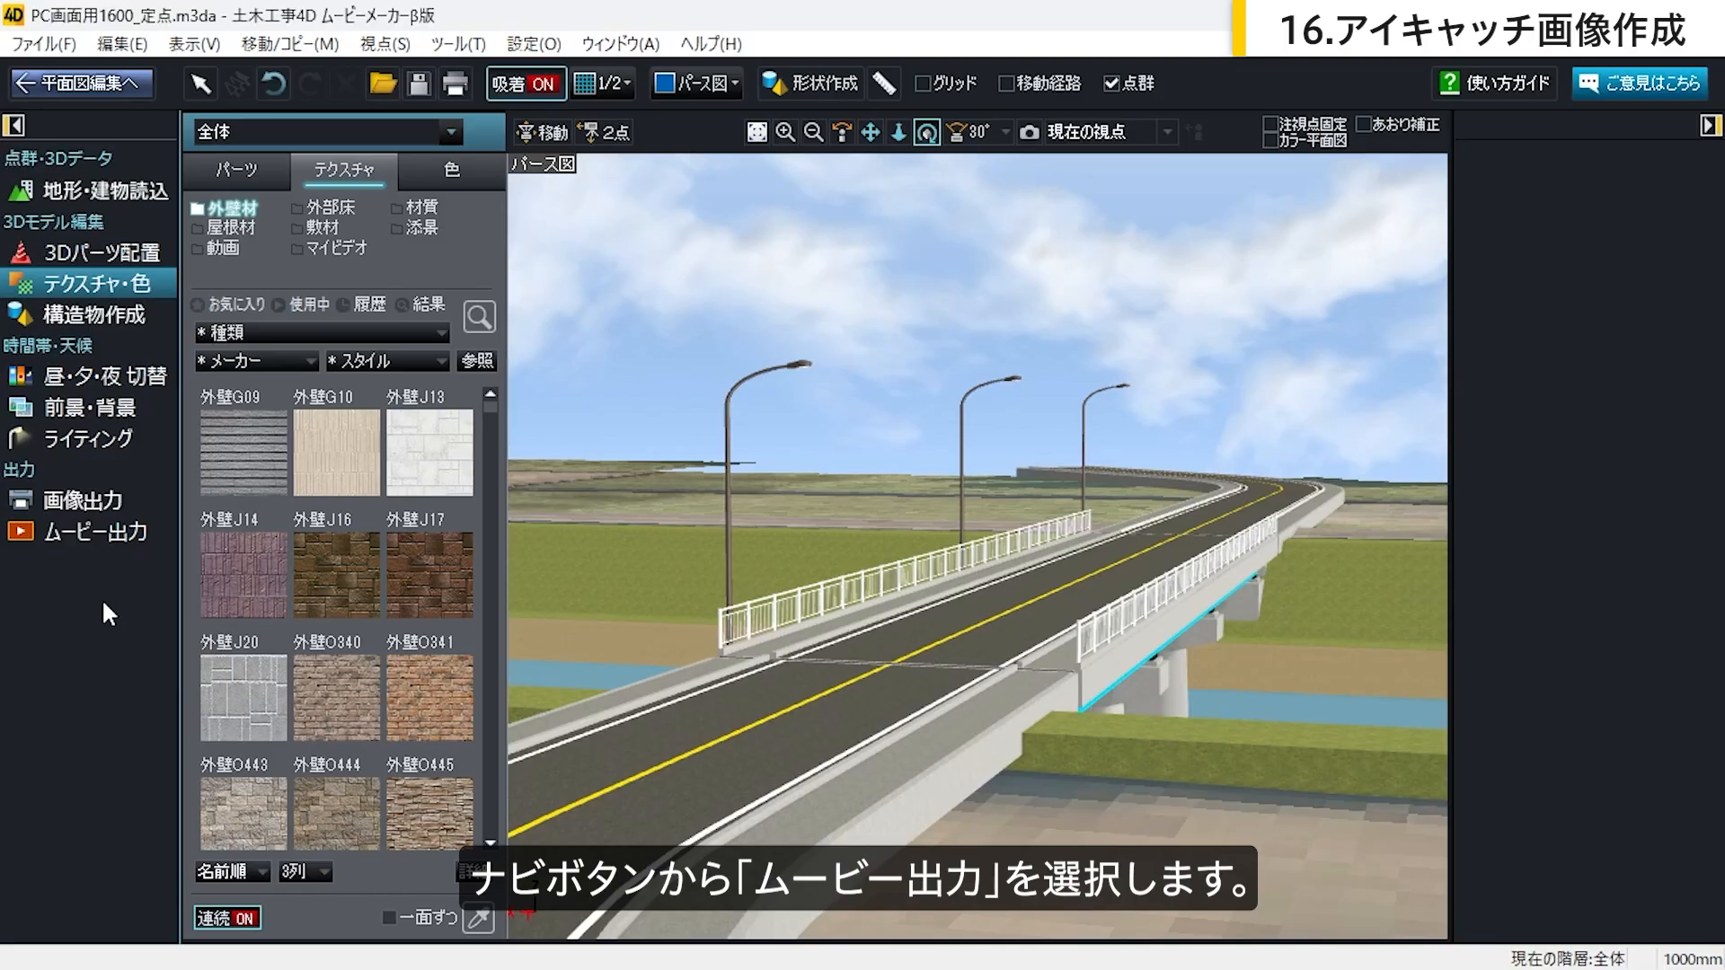
Step: Start creating an eye-catch image (アイキャッチ画像作成) from the current bridge view
left_click(114, 528)
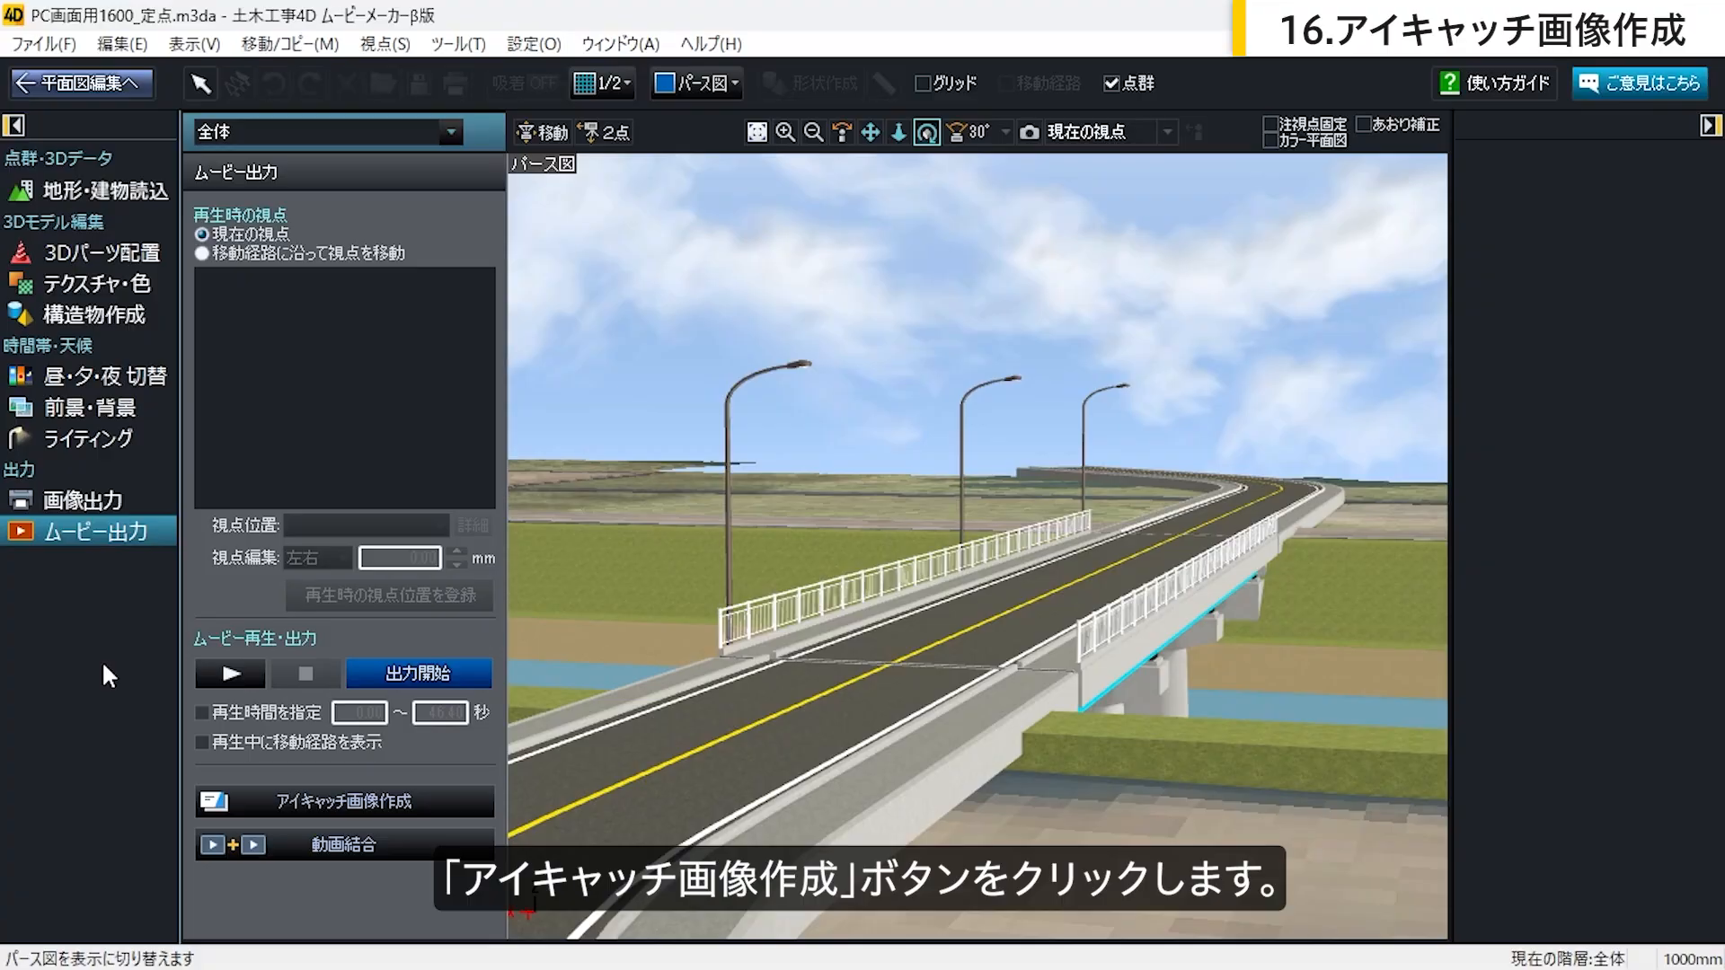
left_click(358, 804)
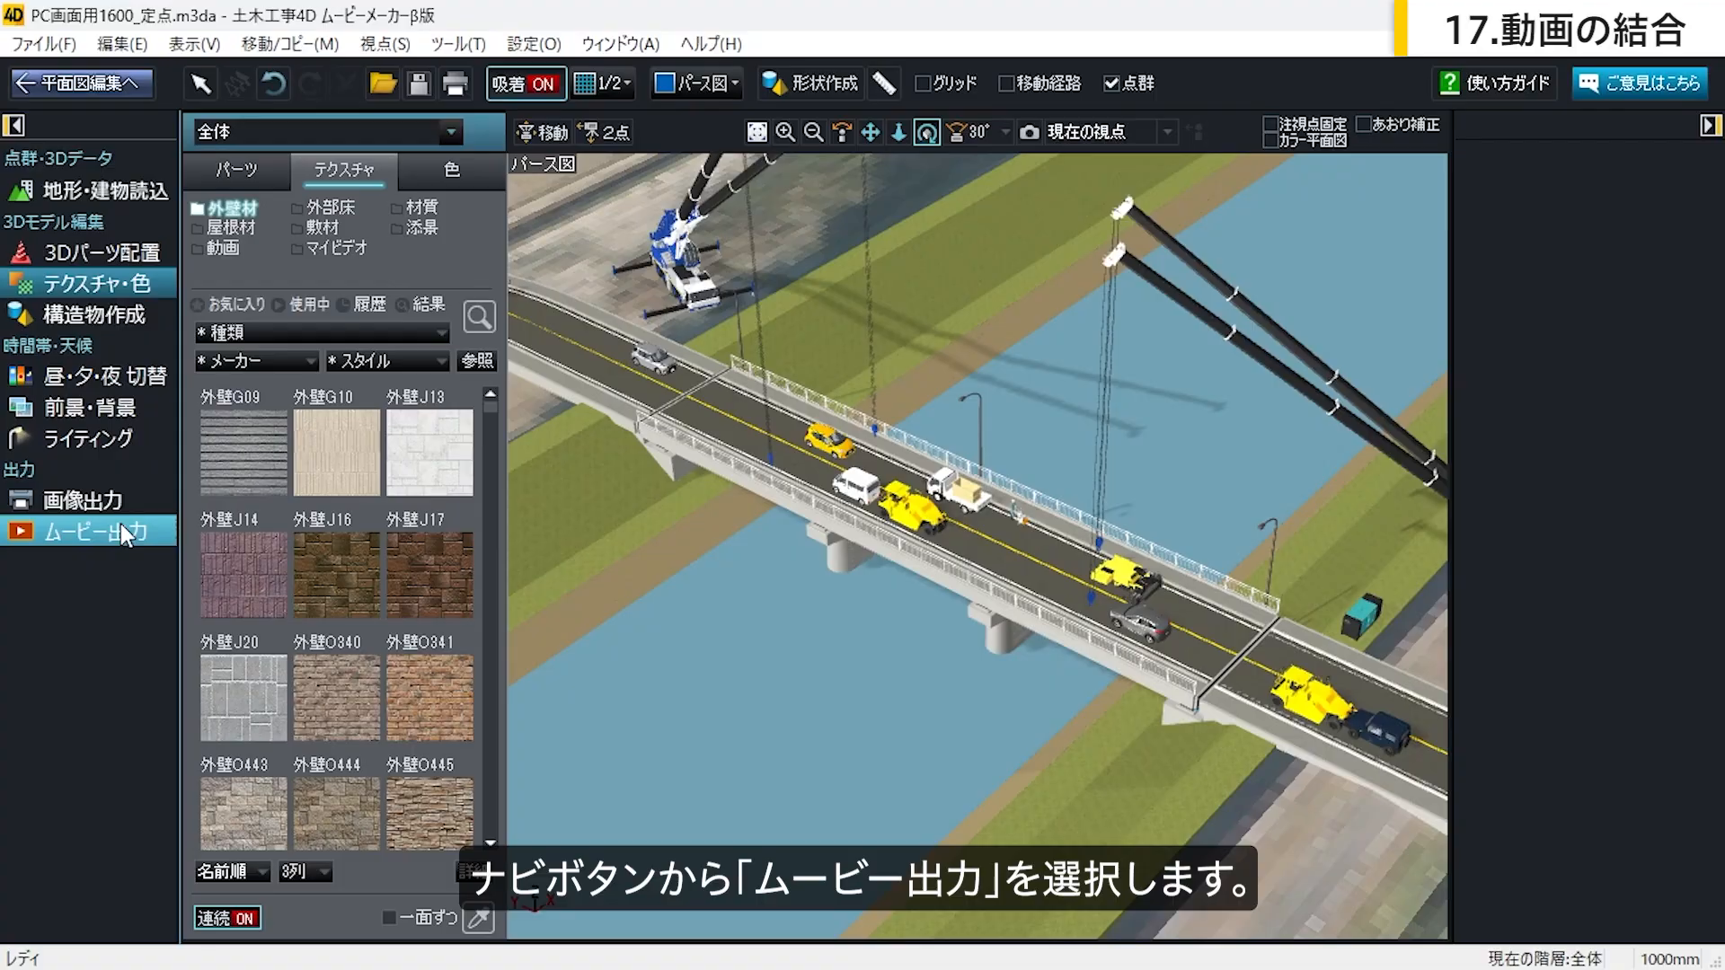
Step: Add タイトル画像.png, 完成_車内視点.mp4, 施工ステップ.mp4 and 施工ステップ_定点.mp4 to the list of files to join (動画結合)
left_click(120, 525)
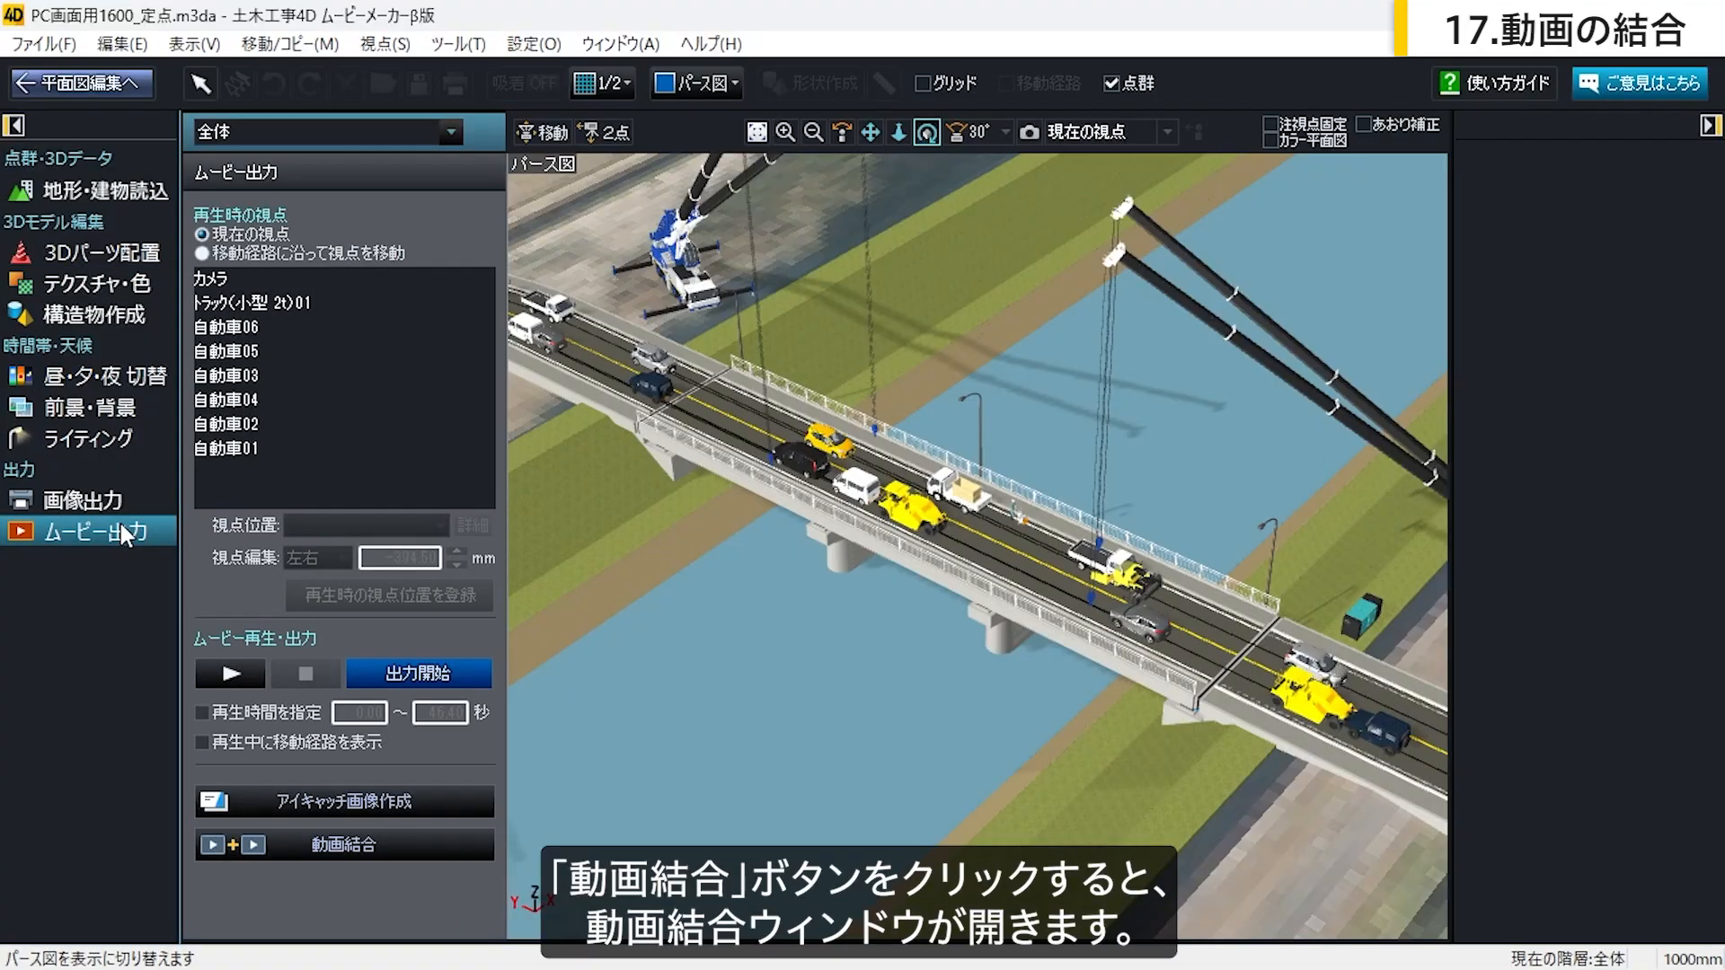
left_click(284, 845)
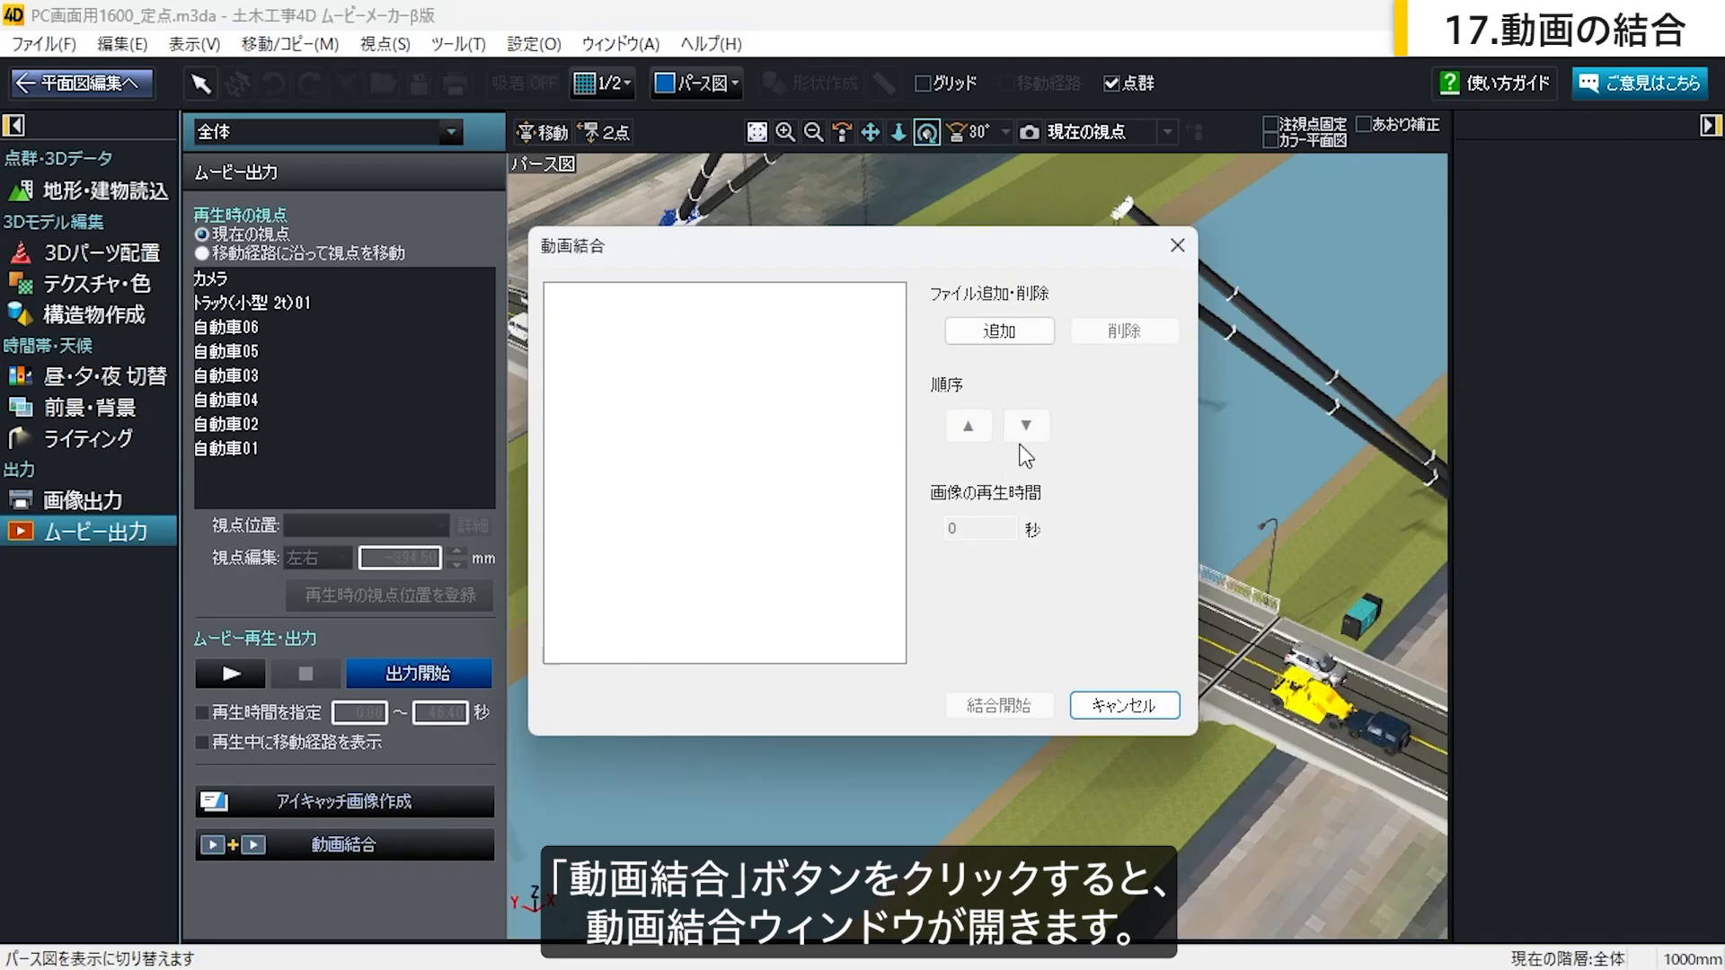
left_click(1001, 337)
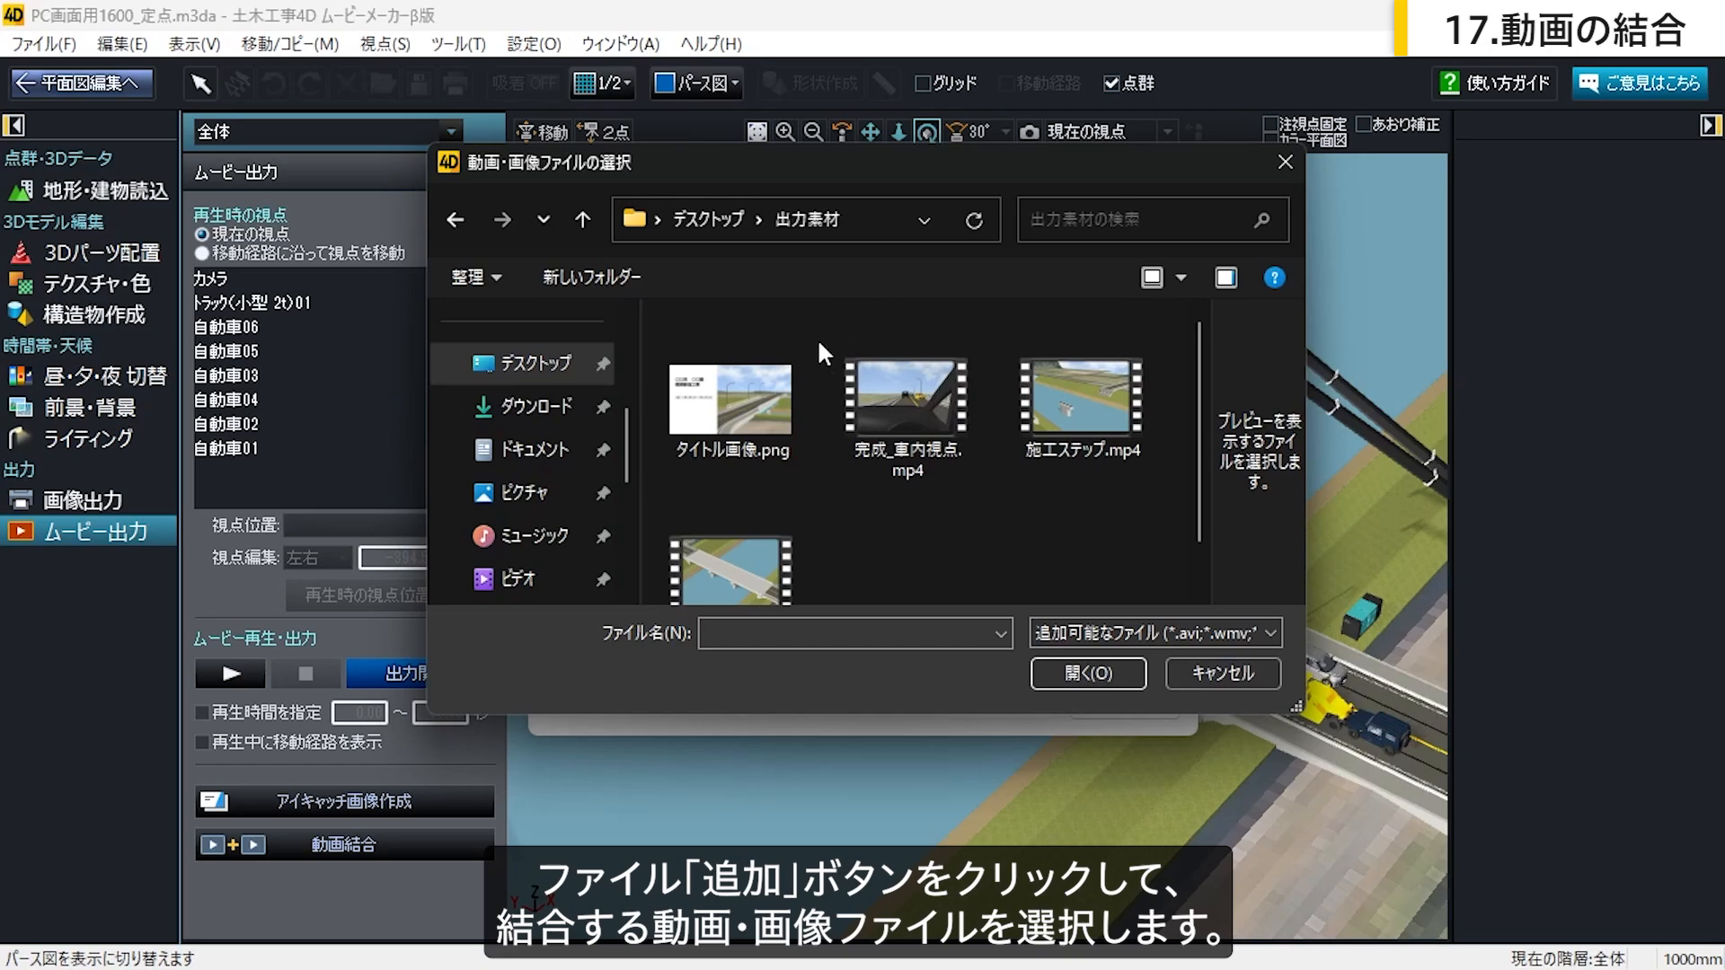
left_click(772, 390)
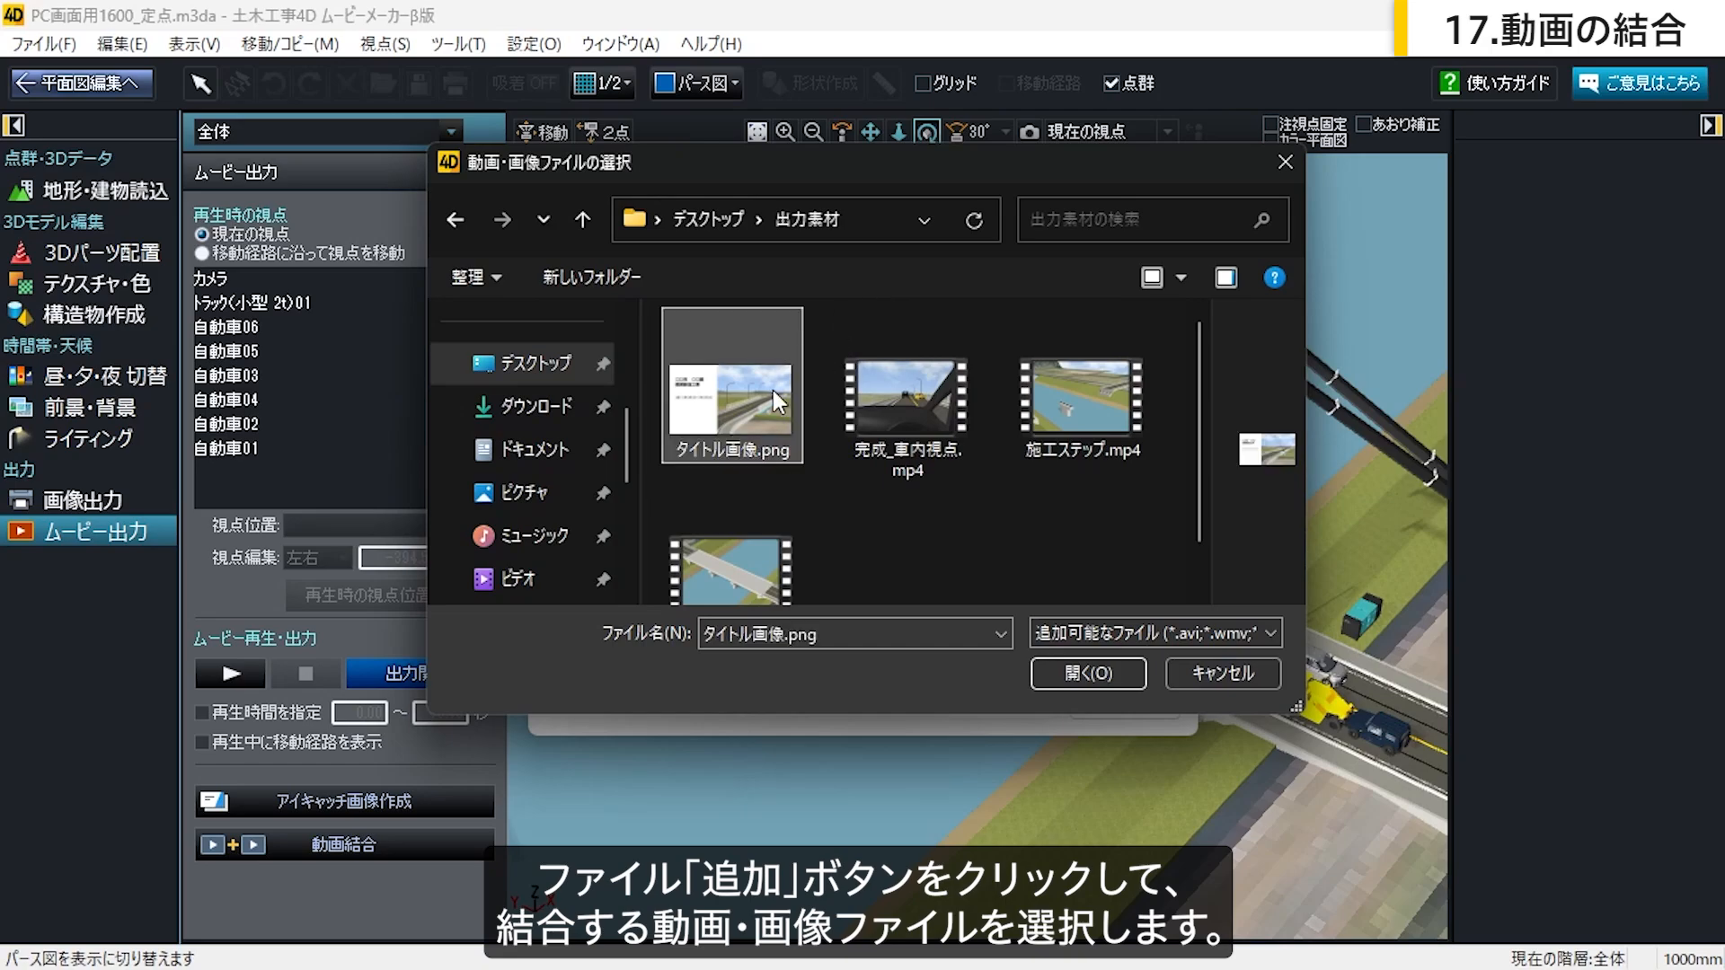
left_click(1090, 674)
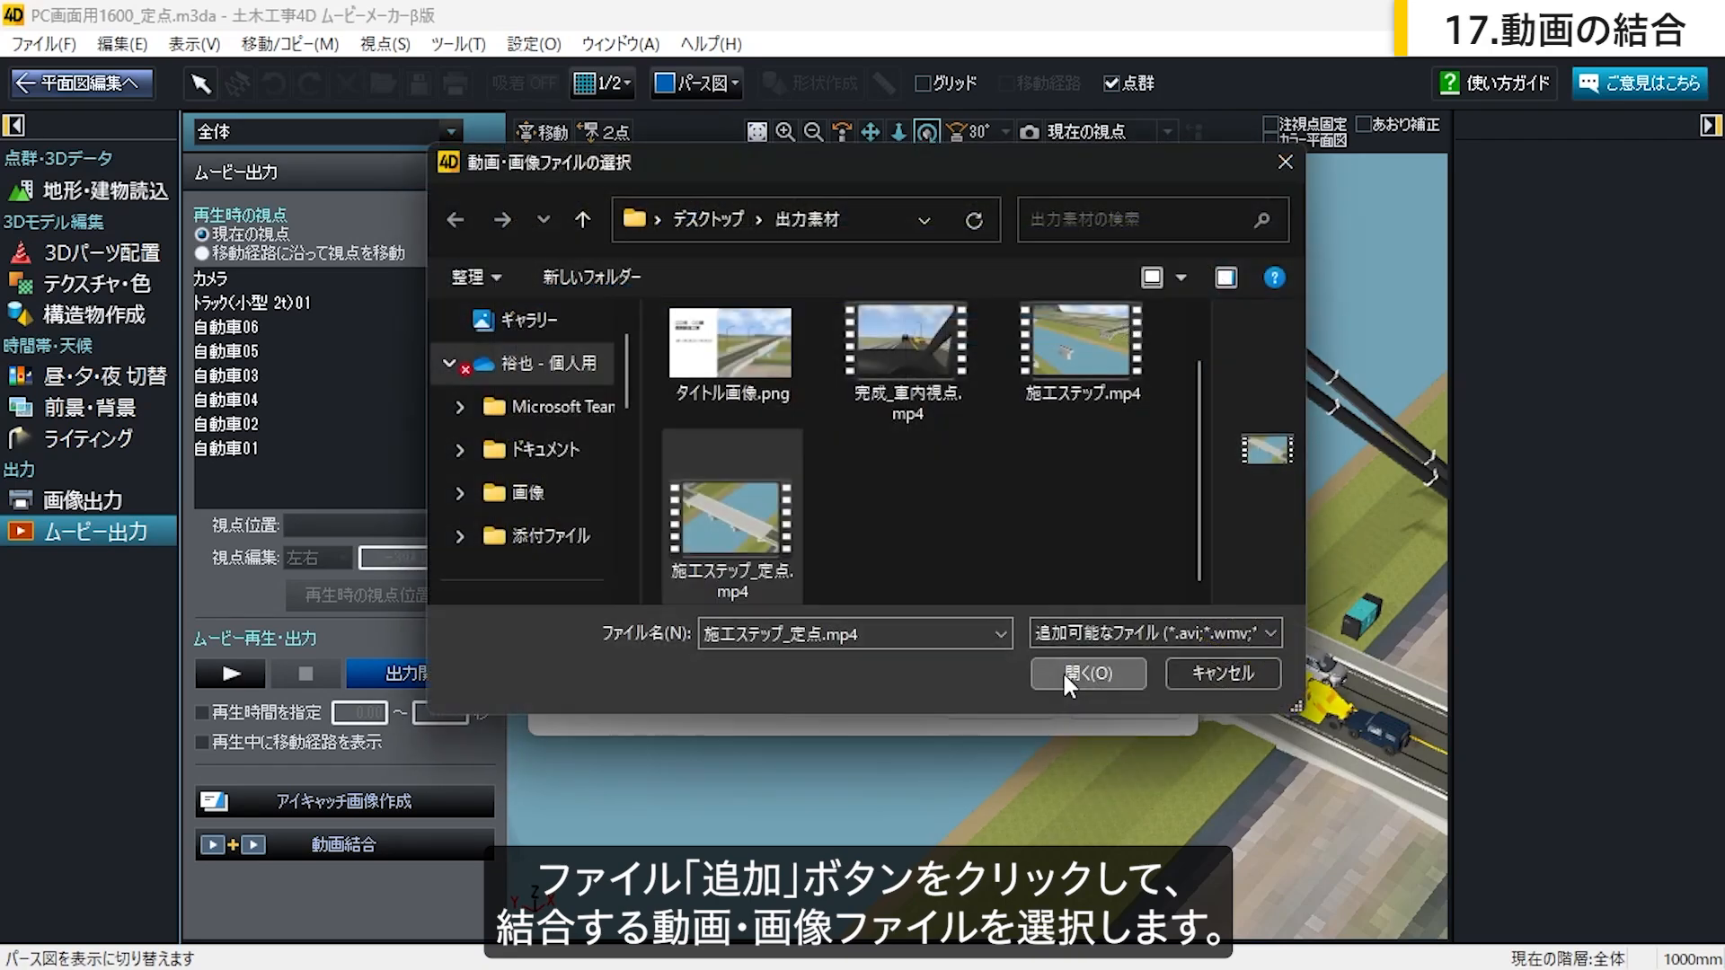
left_click(1065, 672)
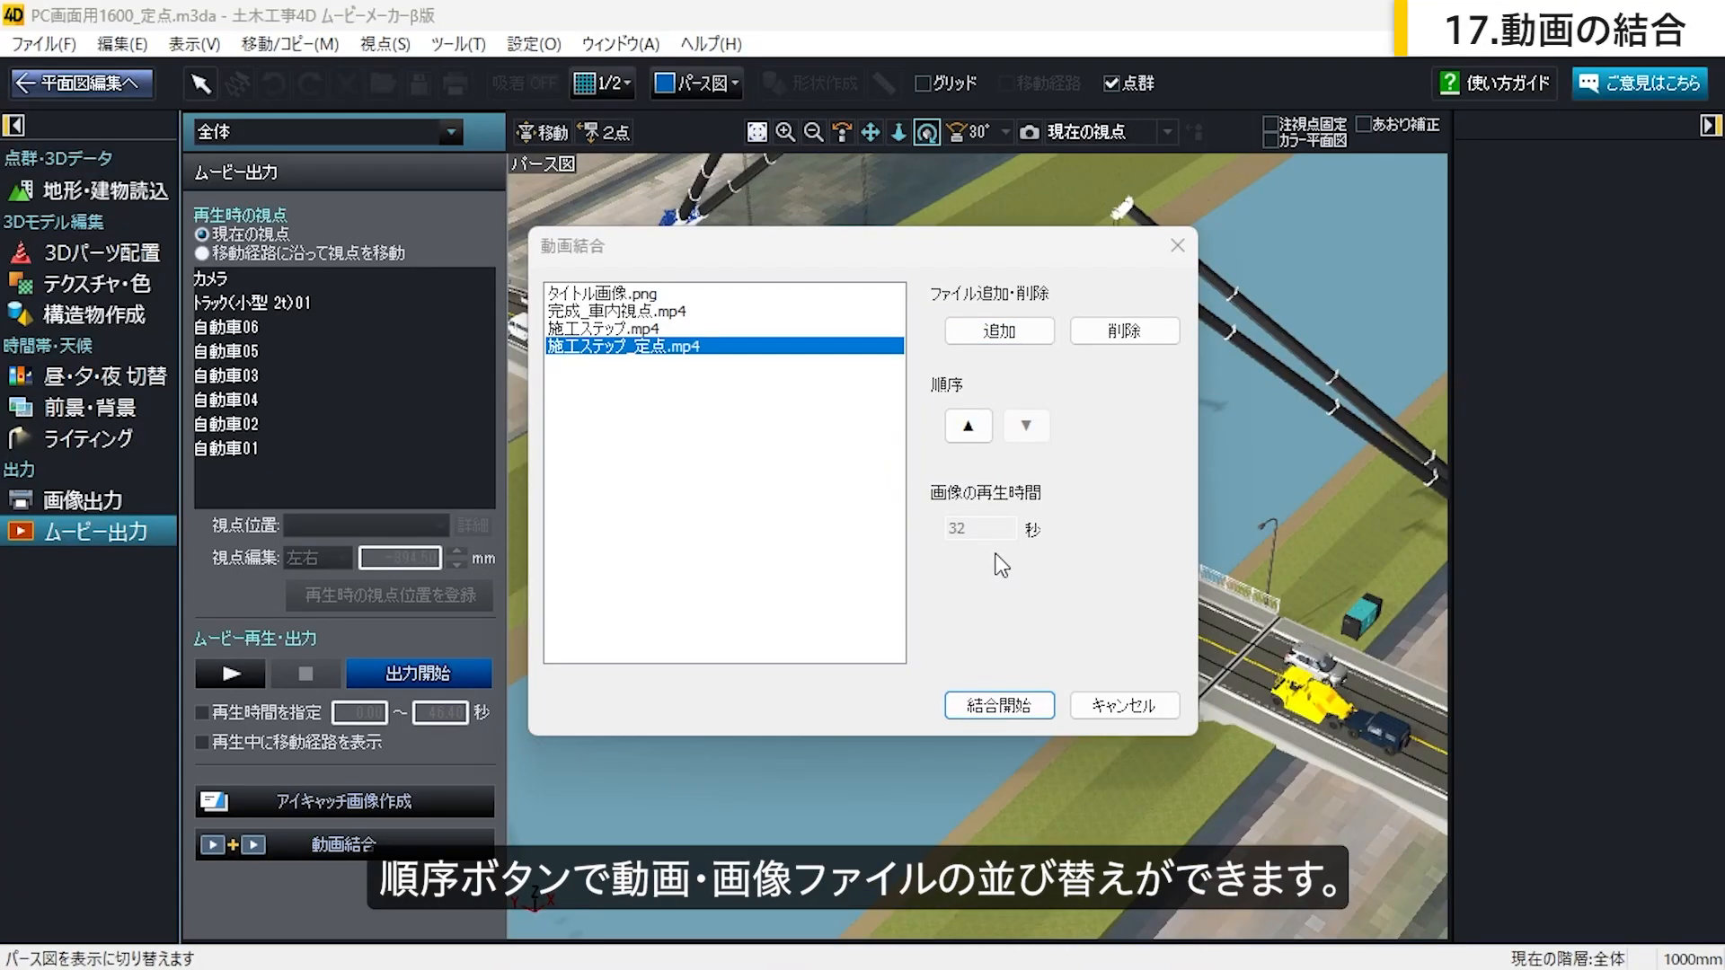
Step: Reorder the join list so that 完成_車内視点.mp4 is the last clip
left_click(739, 315)
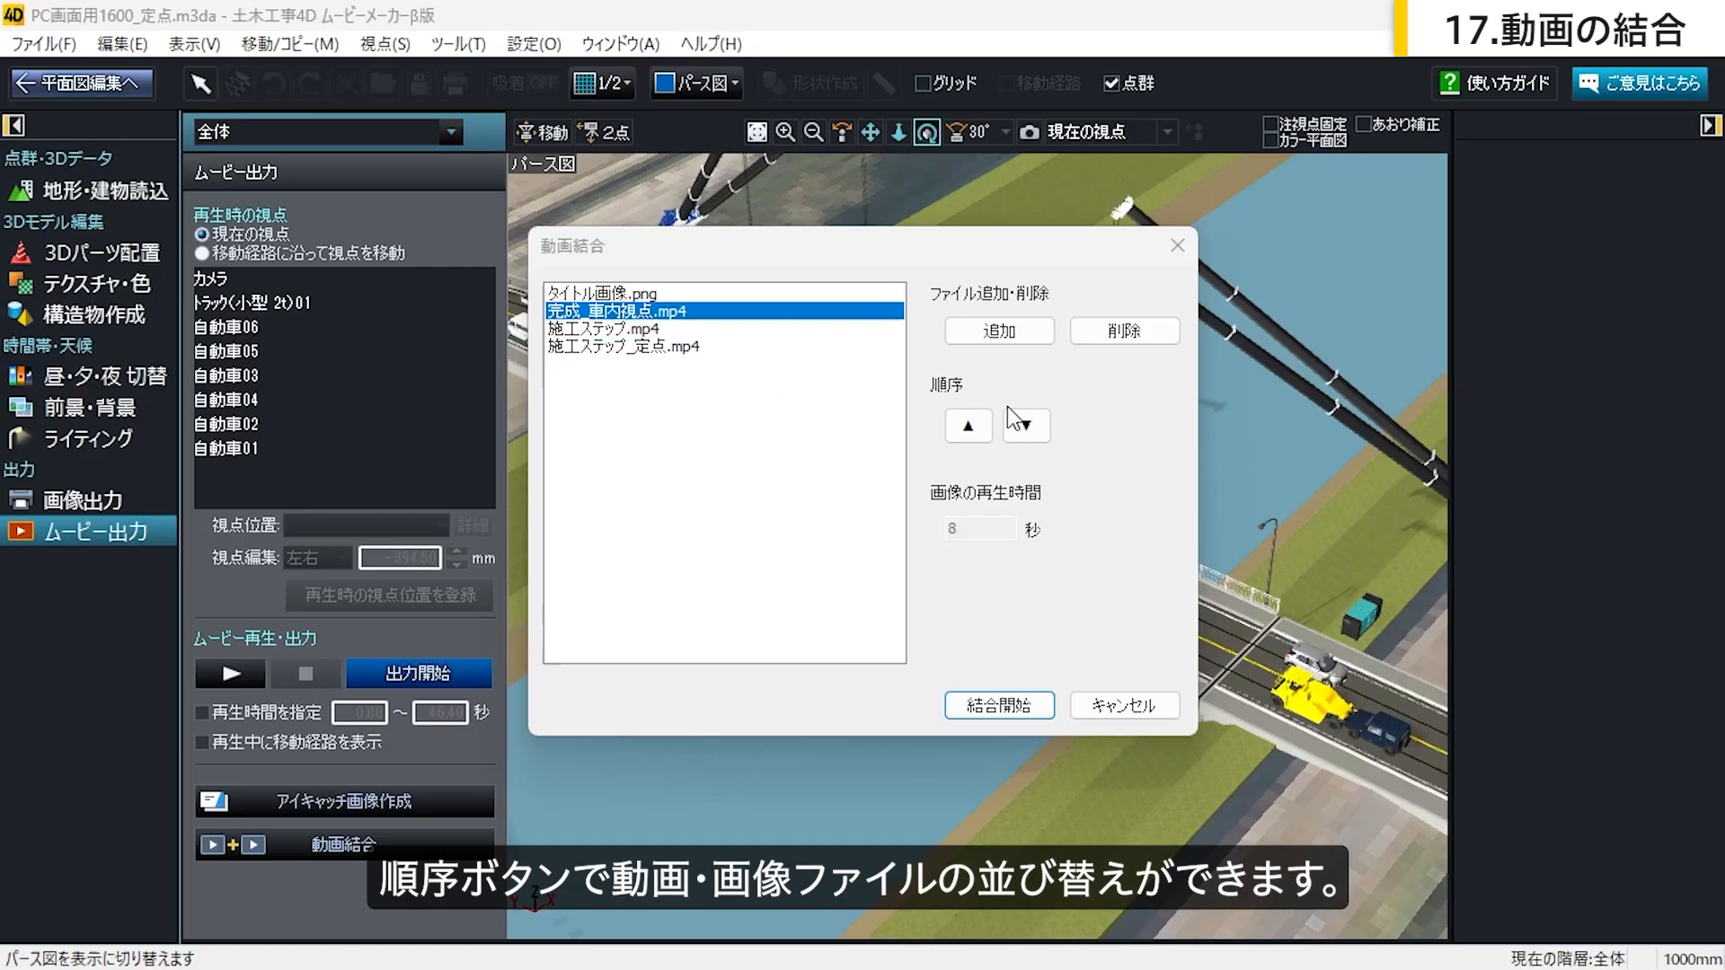
left_click(1026, 426)
left_click(1026, 426)
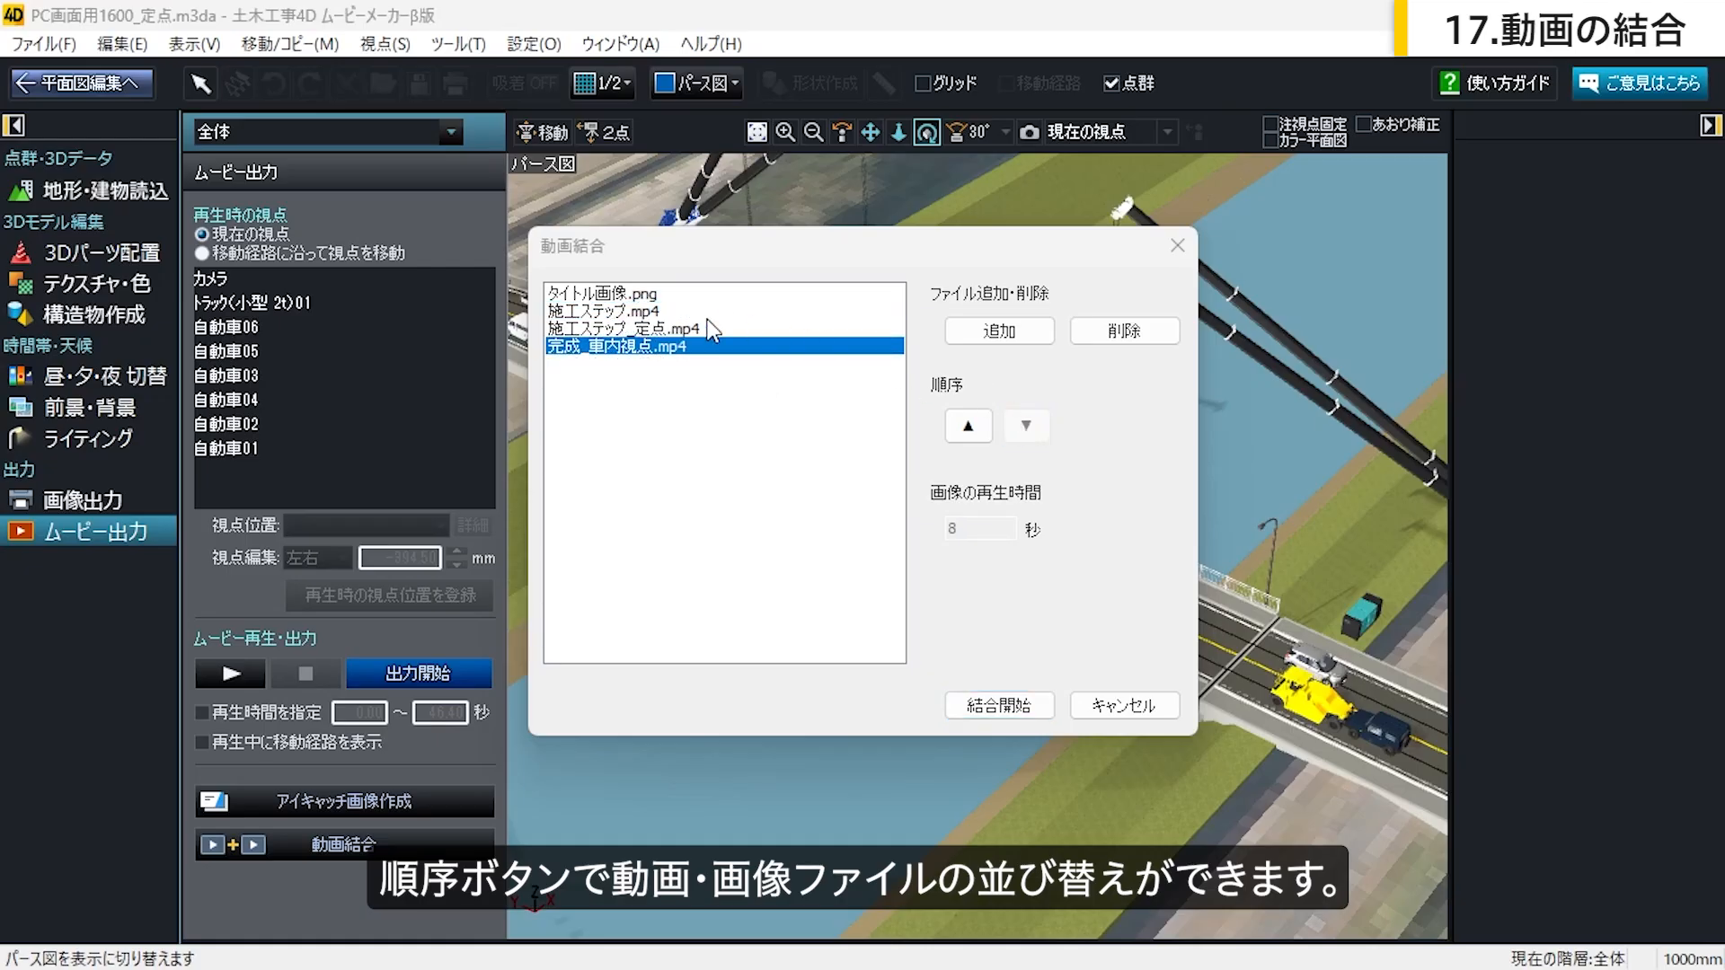
Step: Move 施工ステップ_定点.mp4 one place earlier in the join list and return it to its original place
left_click(710, 329)
left_click(968, 426)
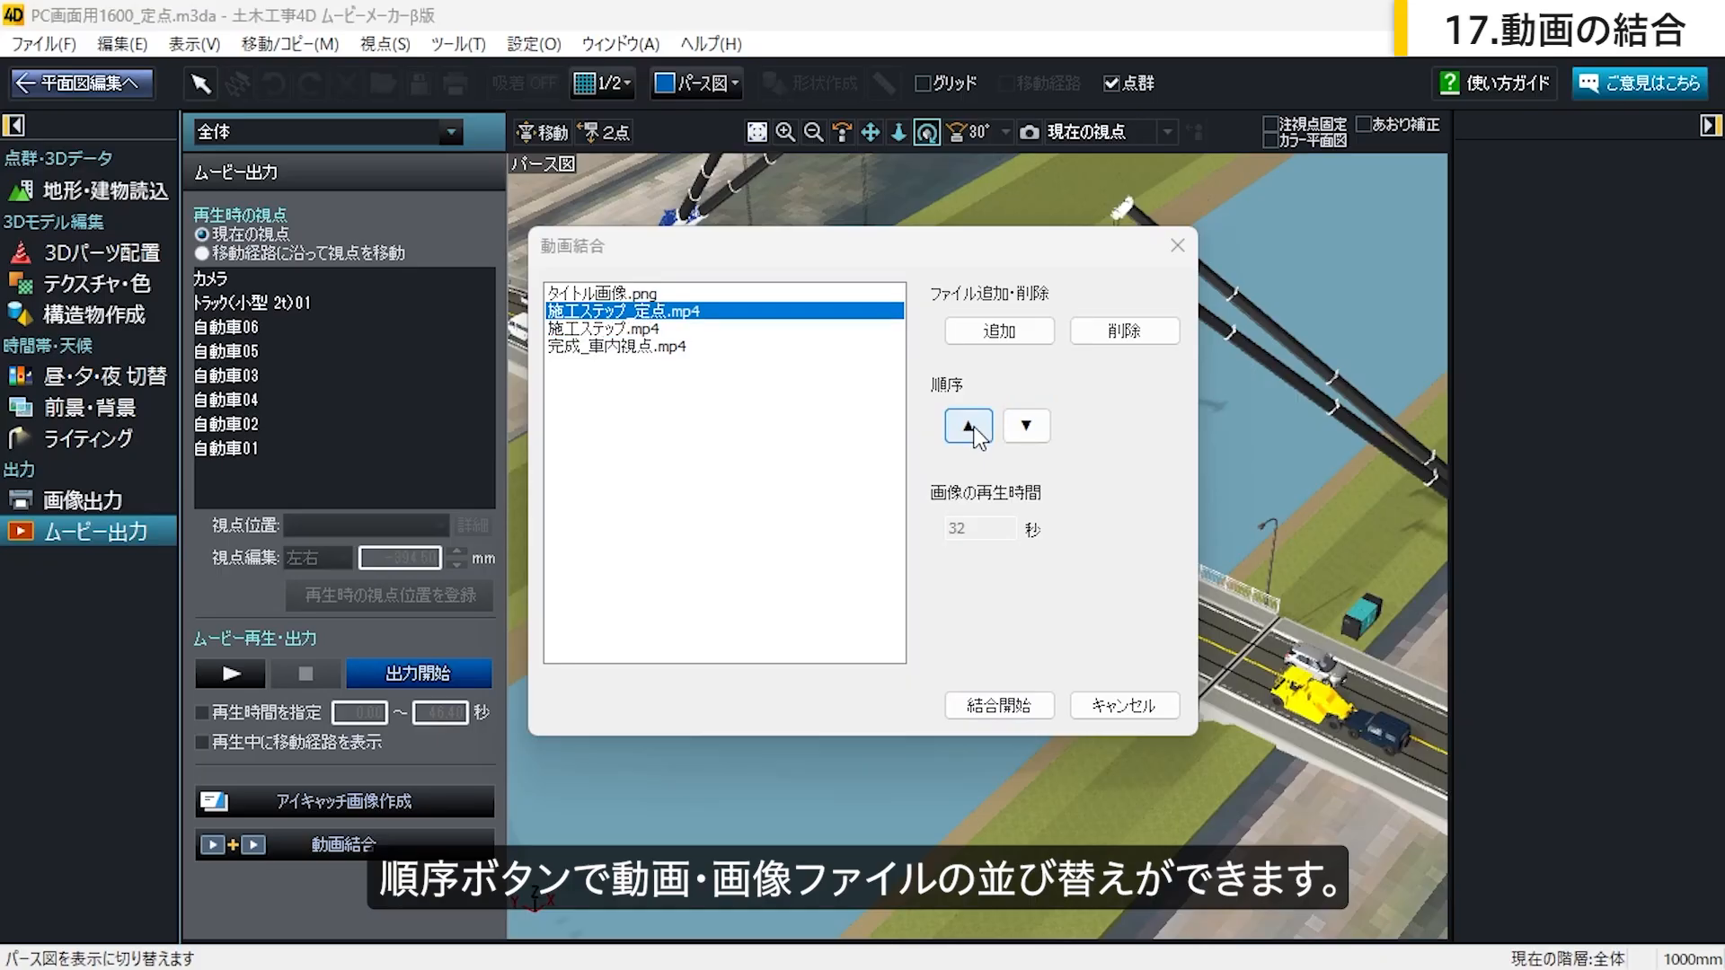
left_click(1037, 435)
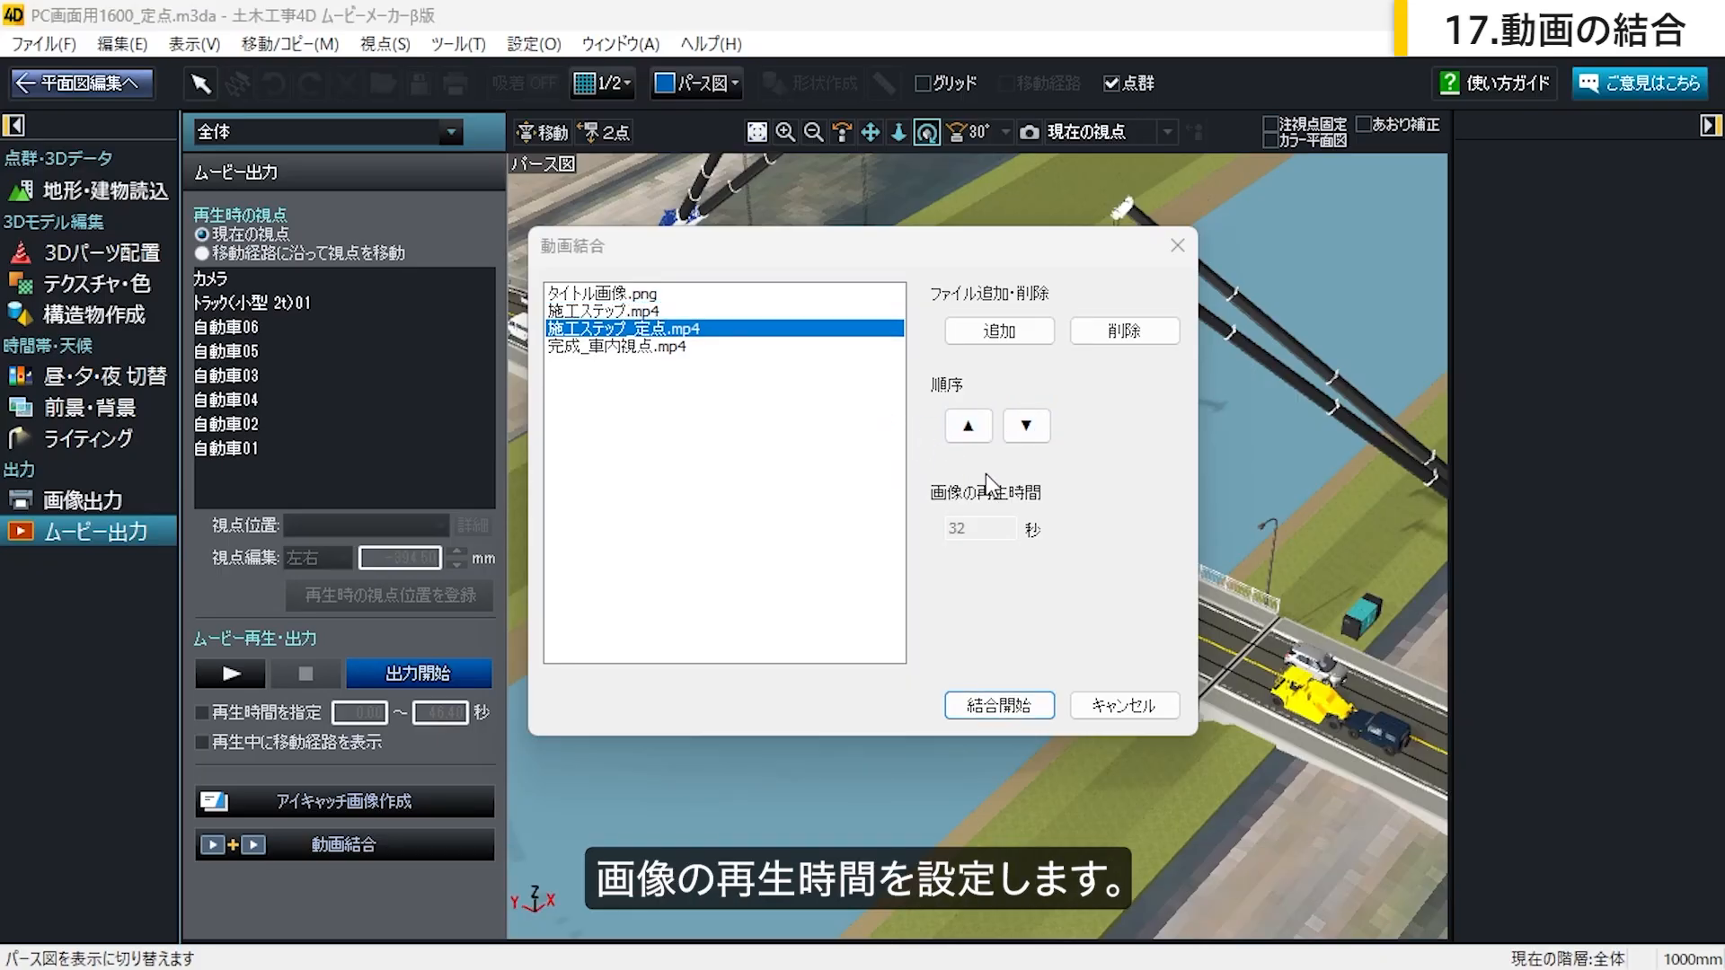
Step: Set the playback time of タイトル画像.png to 3 seconds and export the joined movie as 施工ステップ_動画結合.mp4
left_click(735, 294)
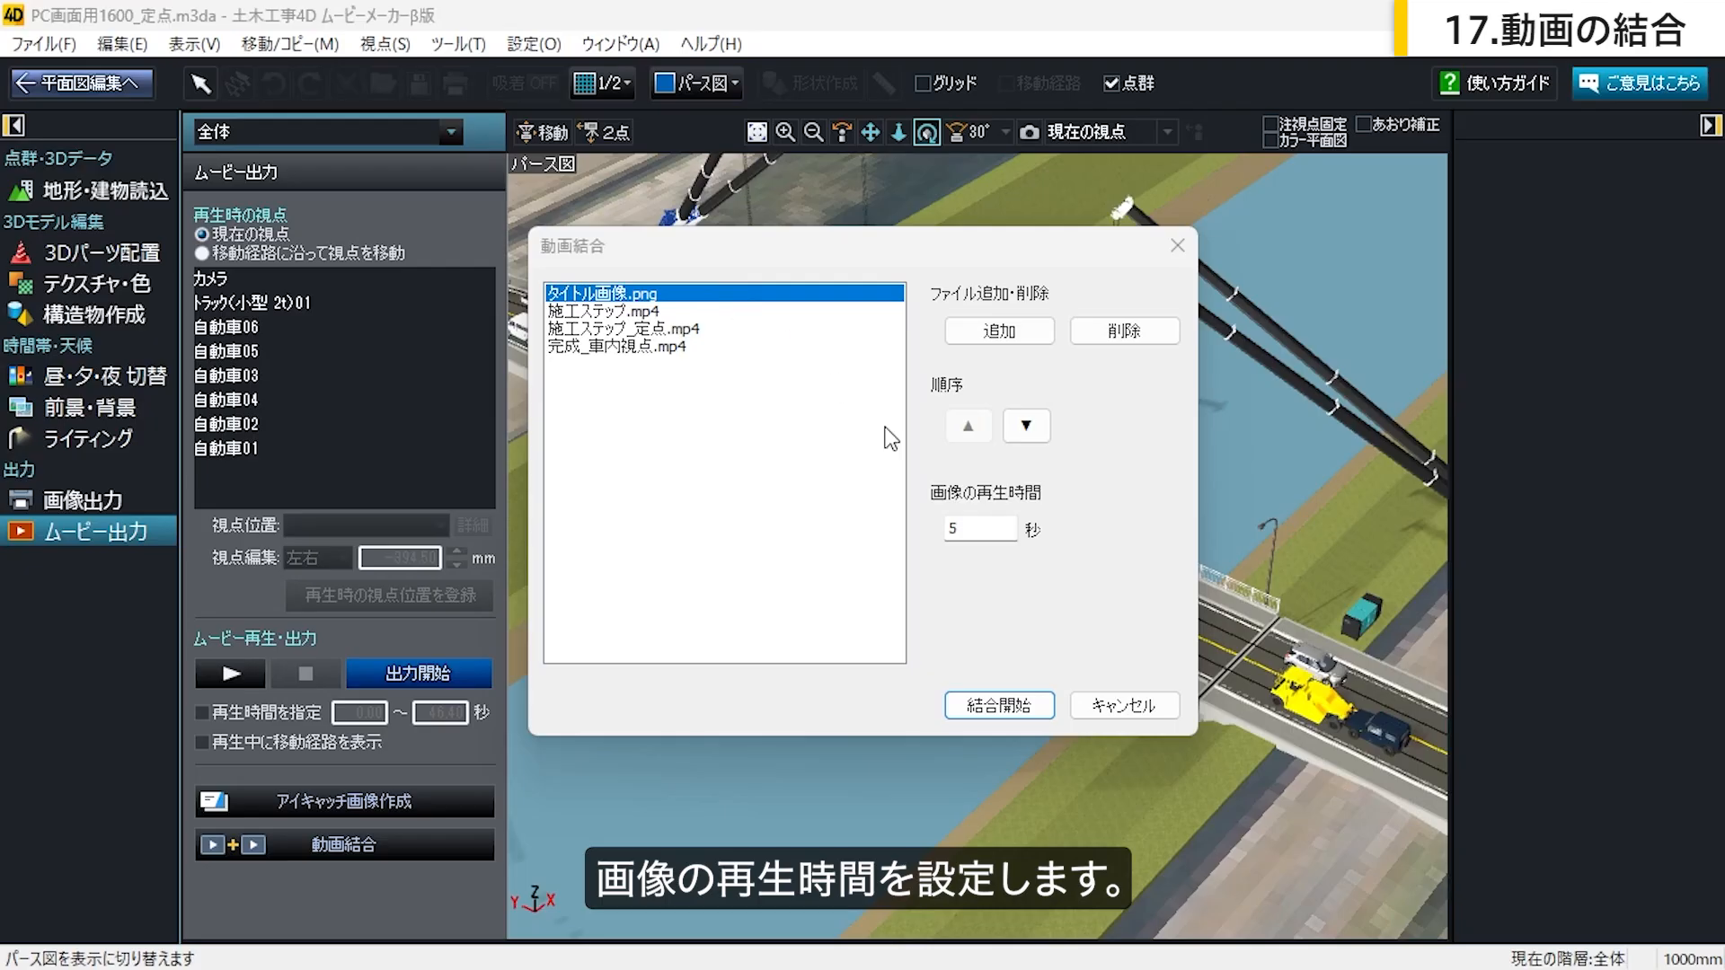
left_click_drag(964, 529, 919, 534)
type("3")
left_click(1024, 710)
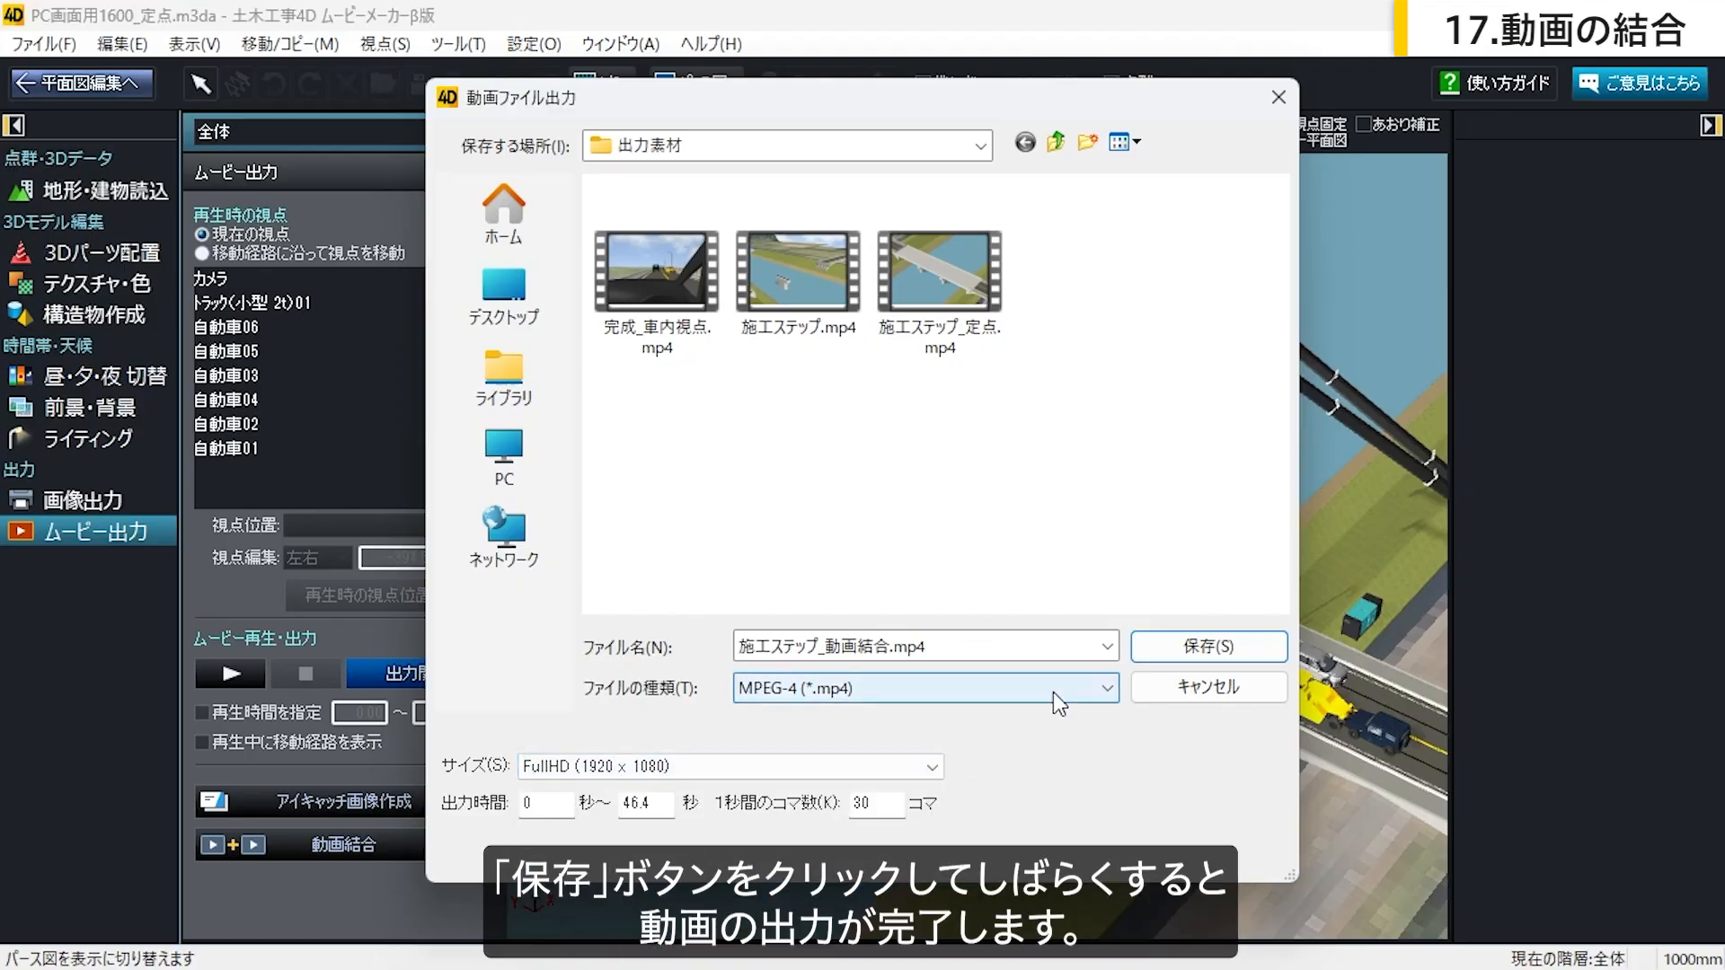
left_click(1168, 648)
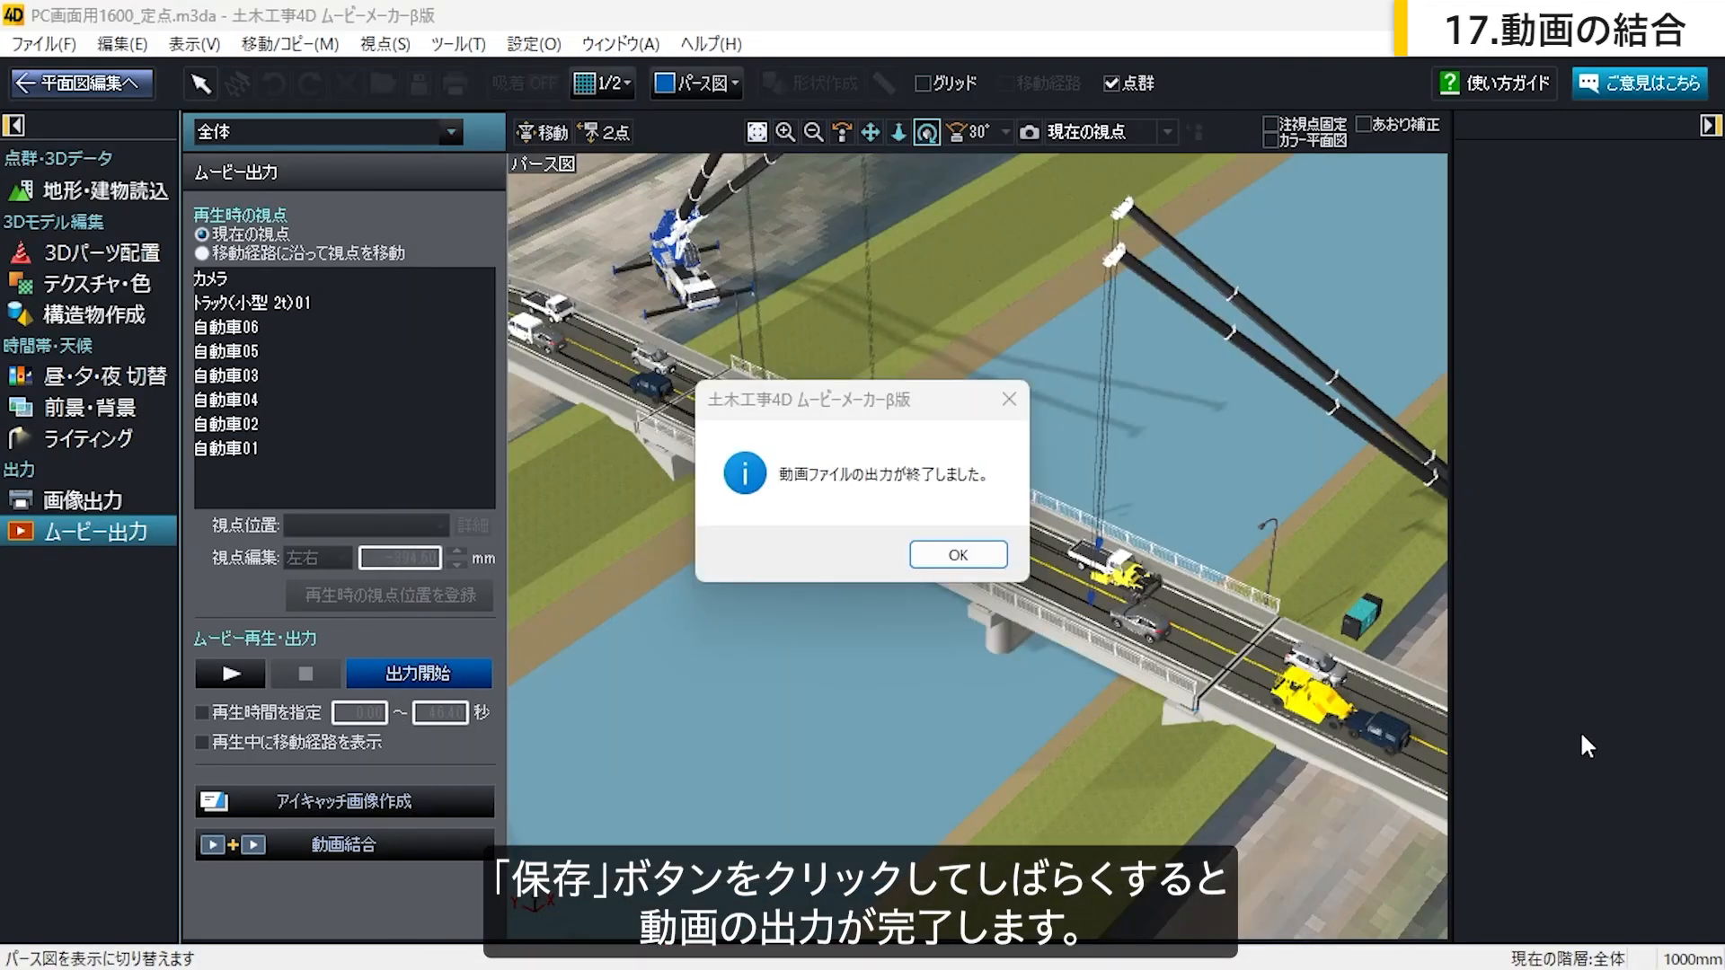